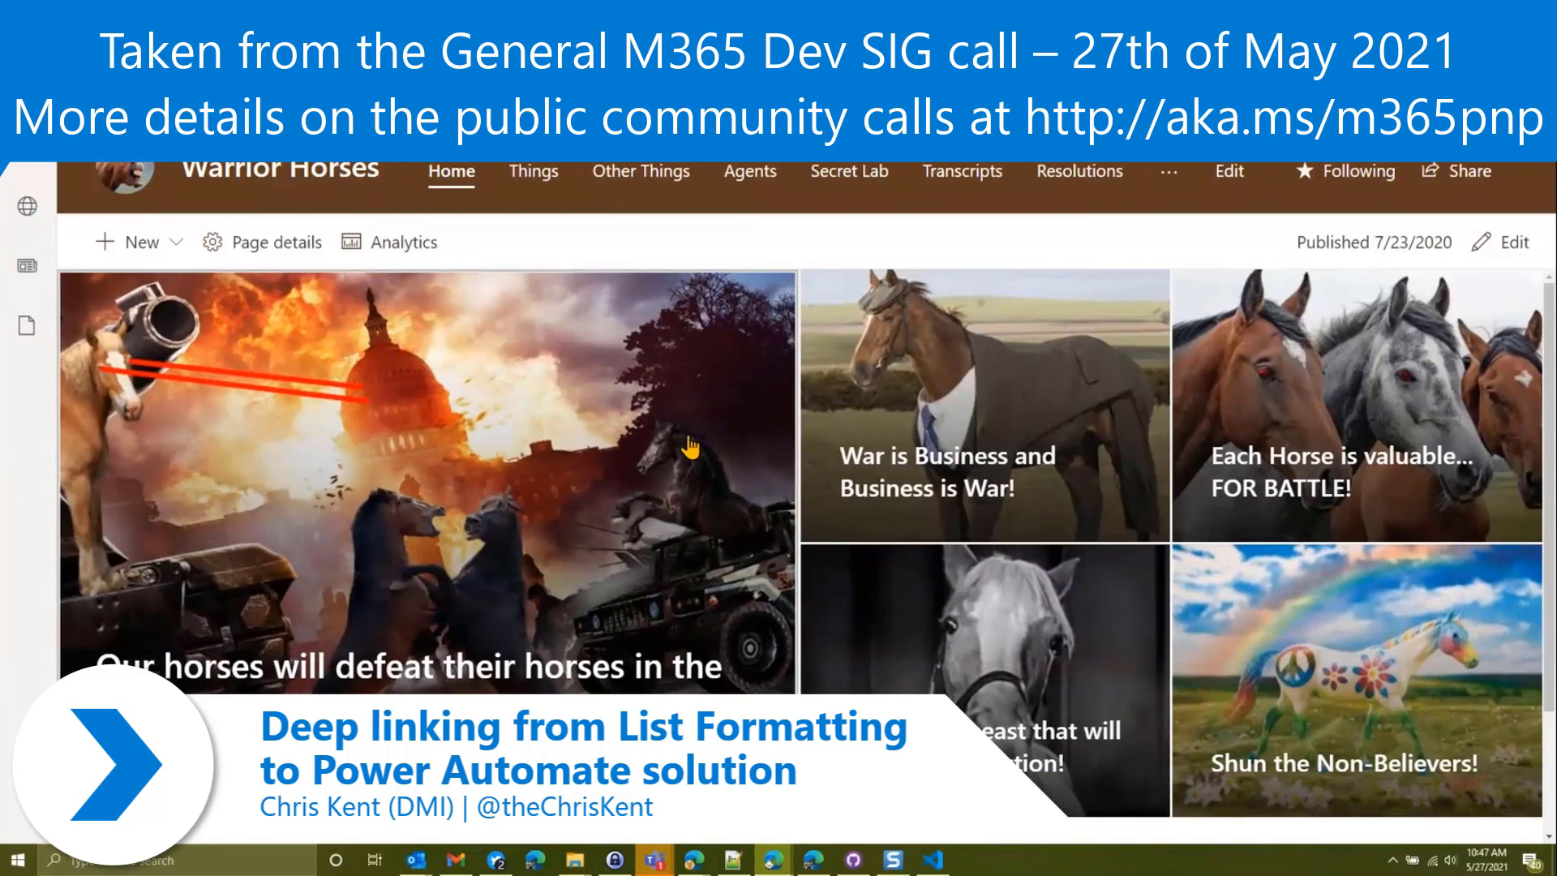
# - Open the Battles list from the site's overflow navigation menu
pyautogui.click(1177, 185)
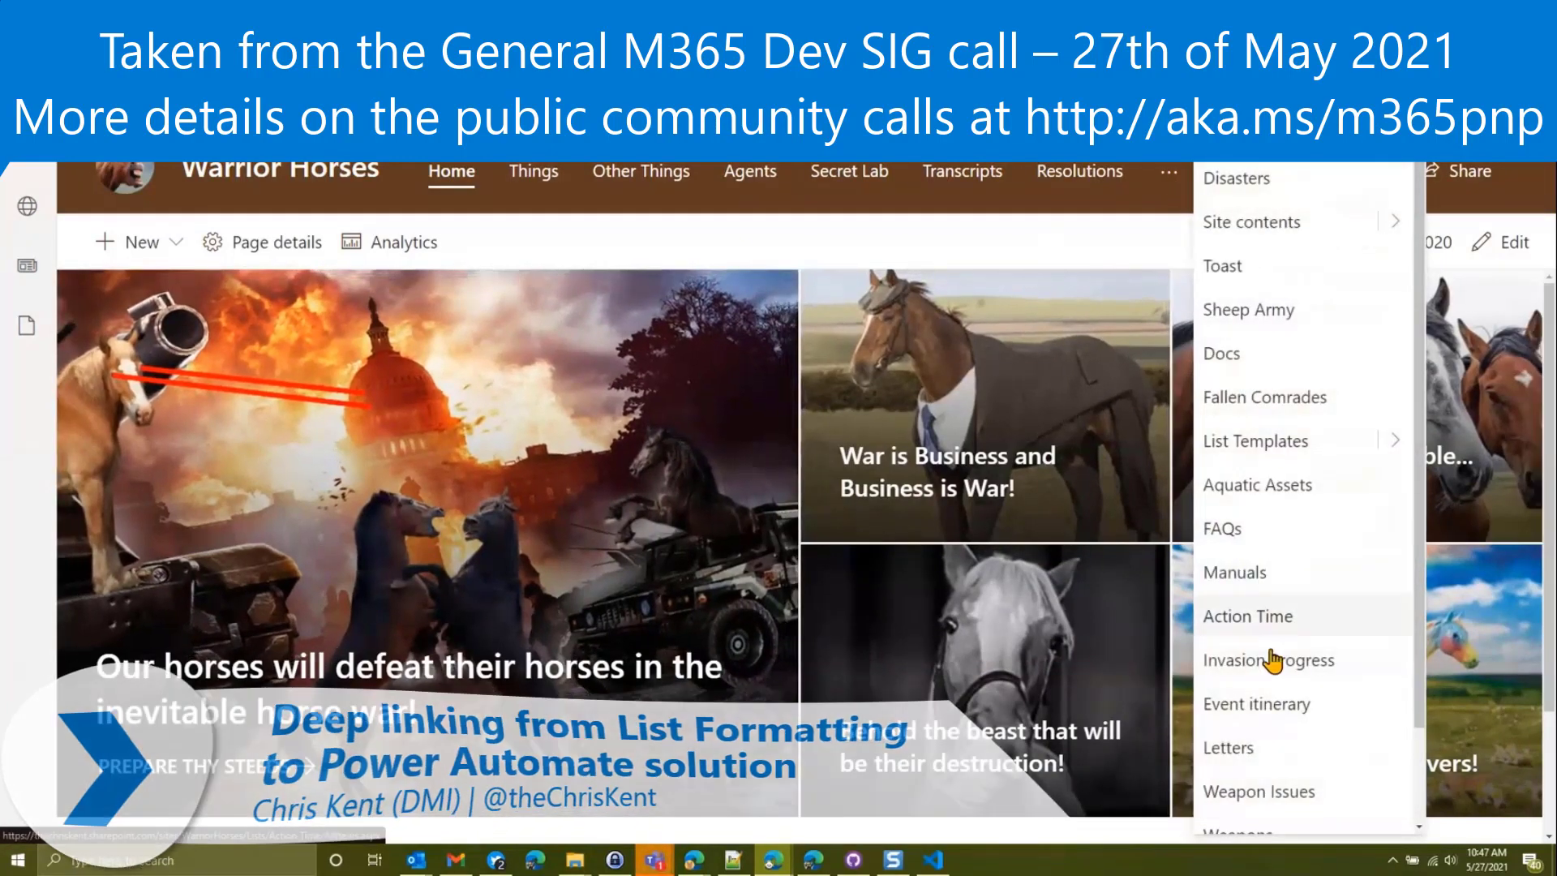
pyautogui.scroll(-2, 1273, 730)
pyautogui.click(1264, 802)
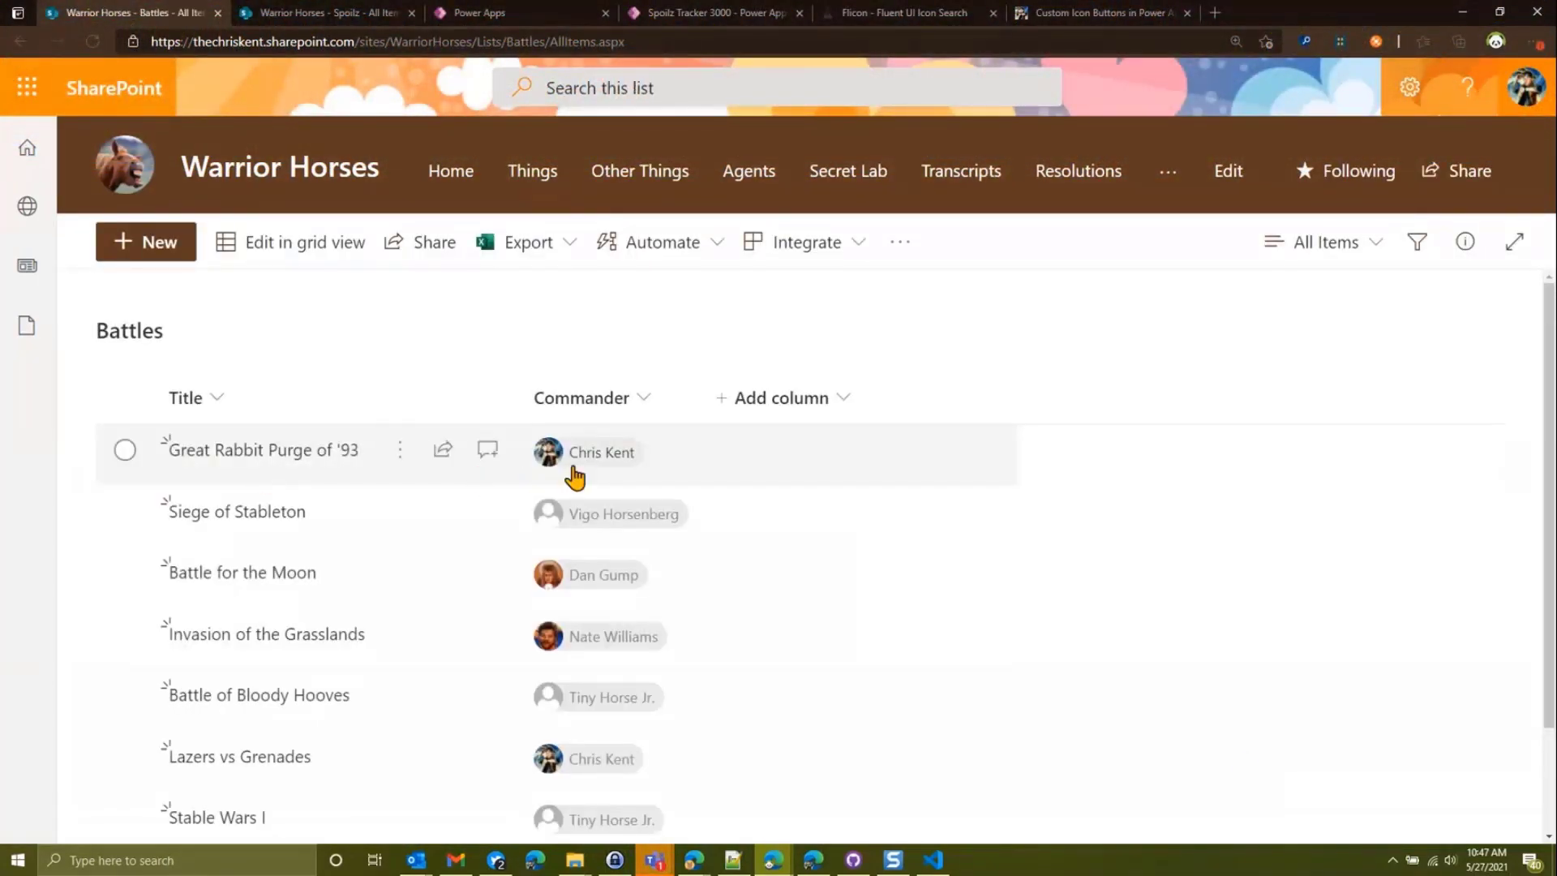
# - Switch to the Spoilz list and scroll through its Battle, Title and Category entries
pyautogui.click(337, 19)
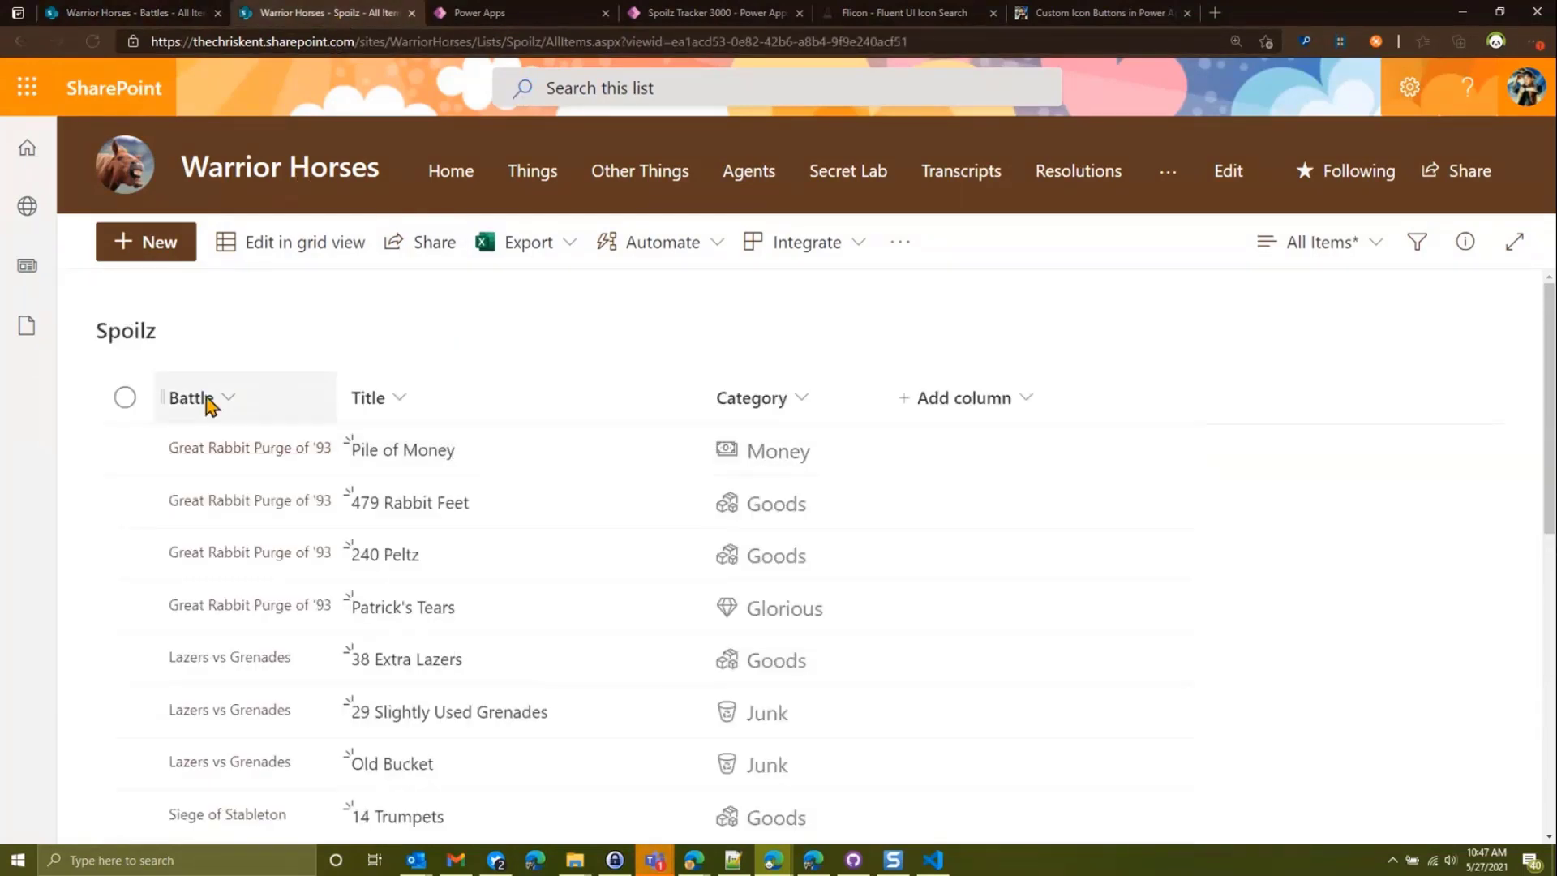
pyautogui.scroll(-2, 584, 649)
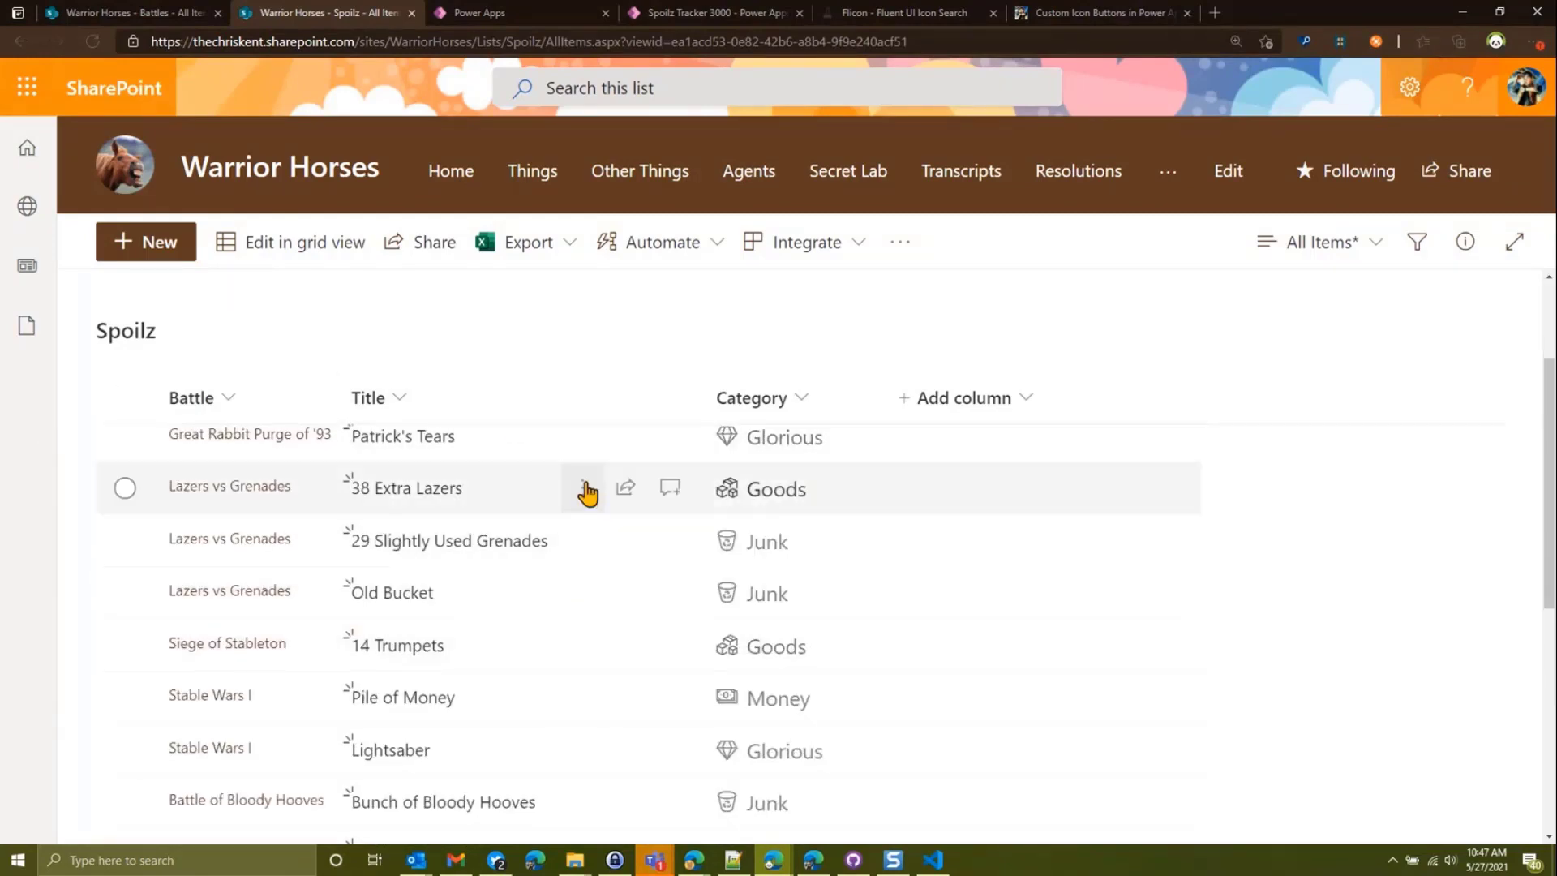
pyautogui.scroll(1, 559, 421)
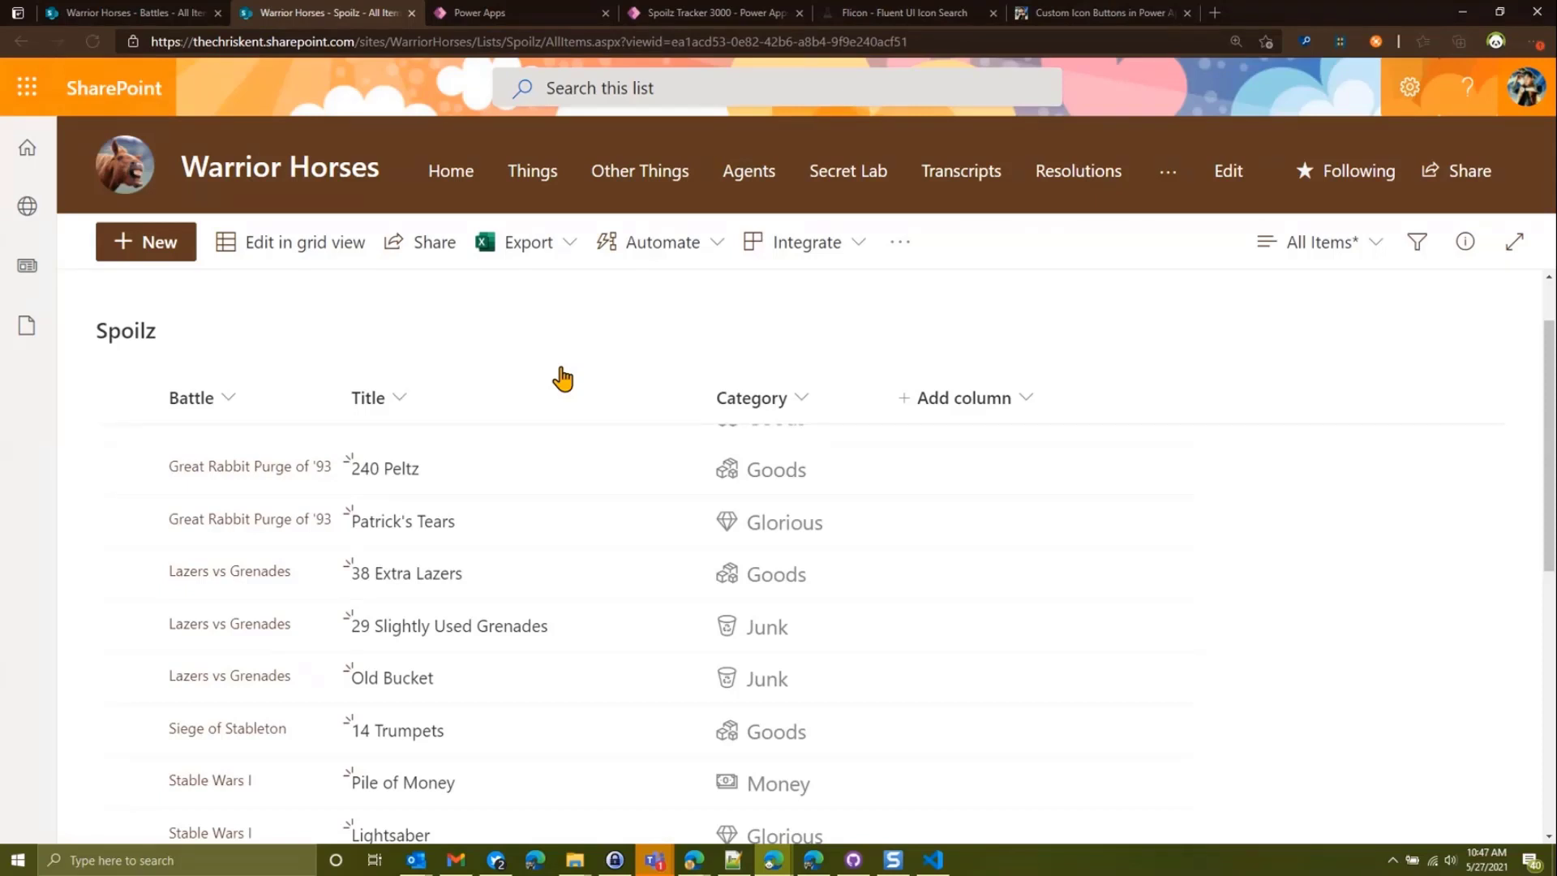
# - View the Great Rabbit Purge of '93 spoils in Spoilz Tracker 3000, then return to the Battles list
pyautogui.click(509, 20)
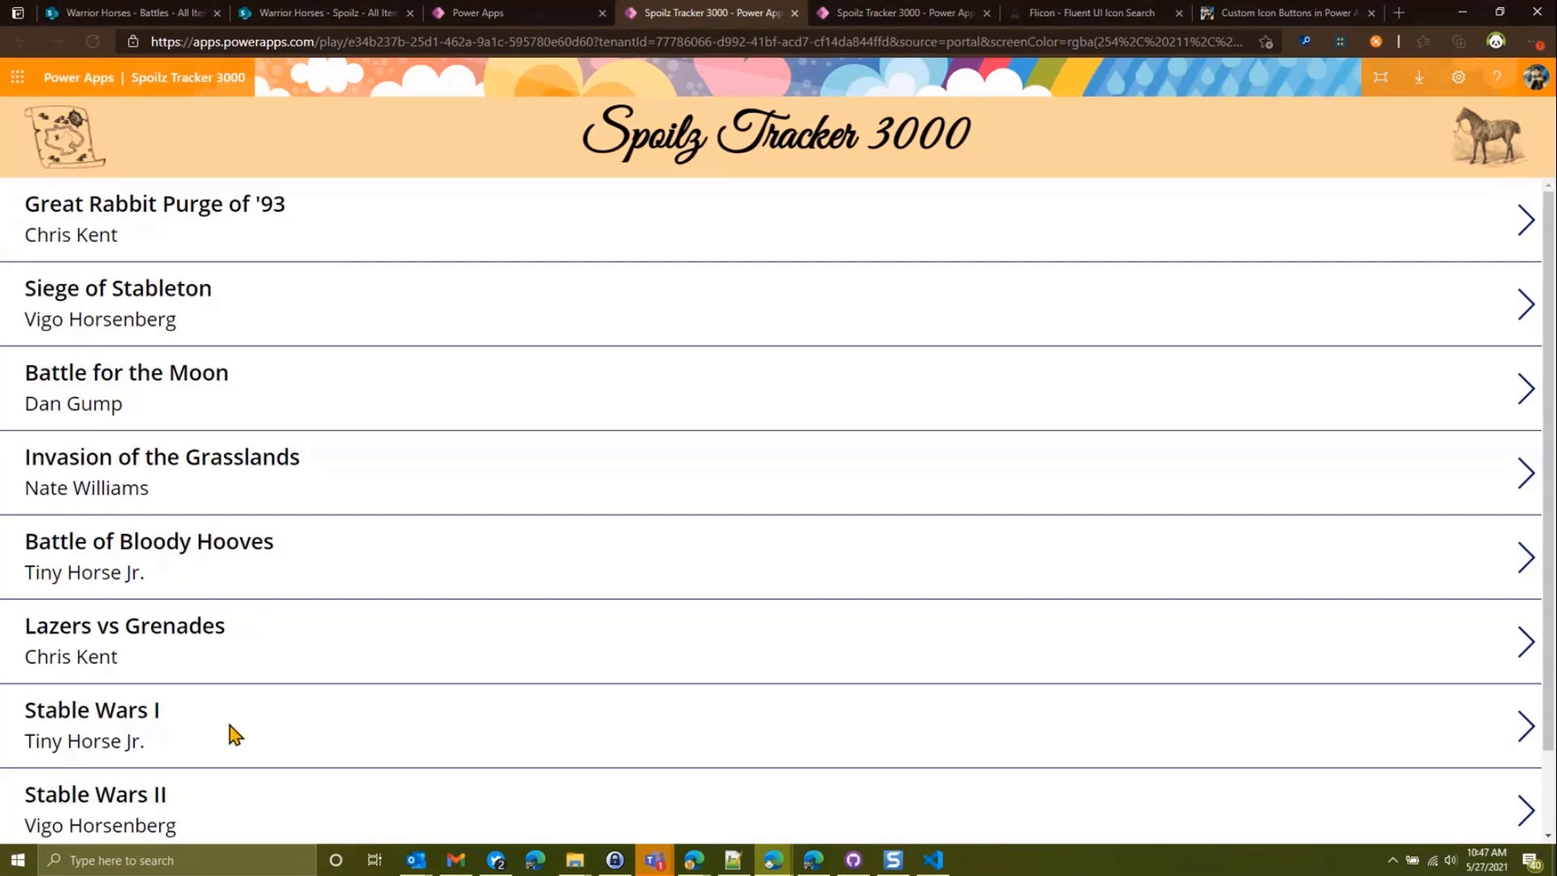
pyautogui.scroll(-1, 231, 738)
pyautogui.scroll(1, 206, 576)
pyautogui.click(1523, 220)
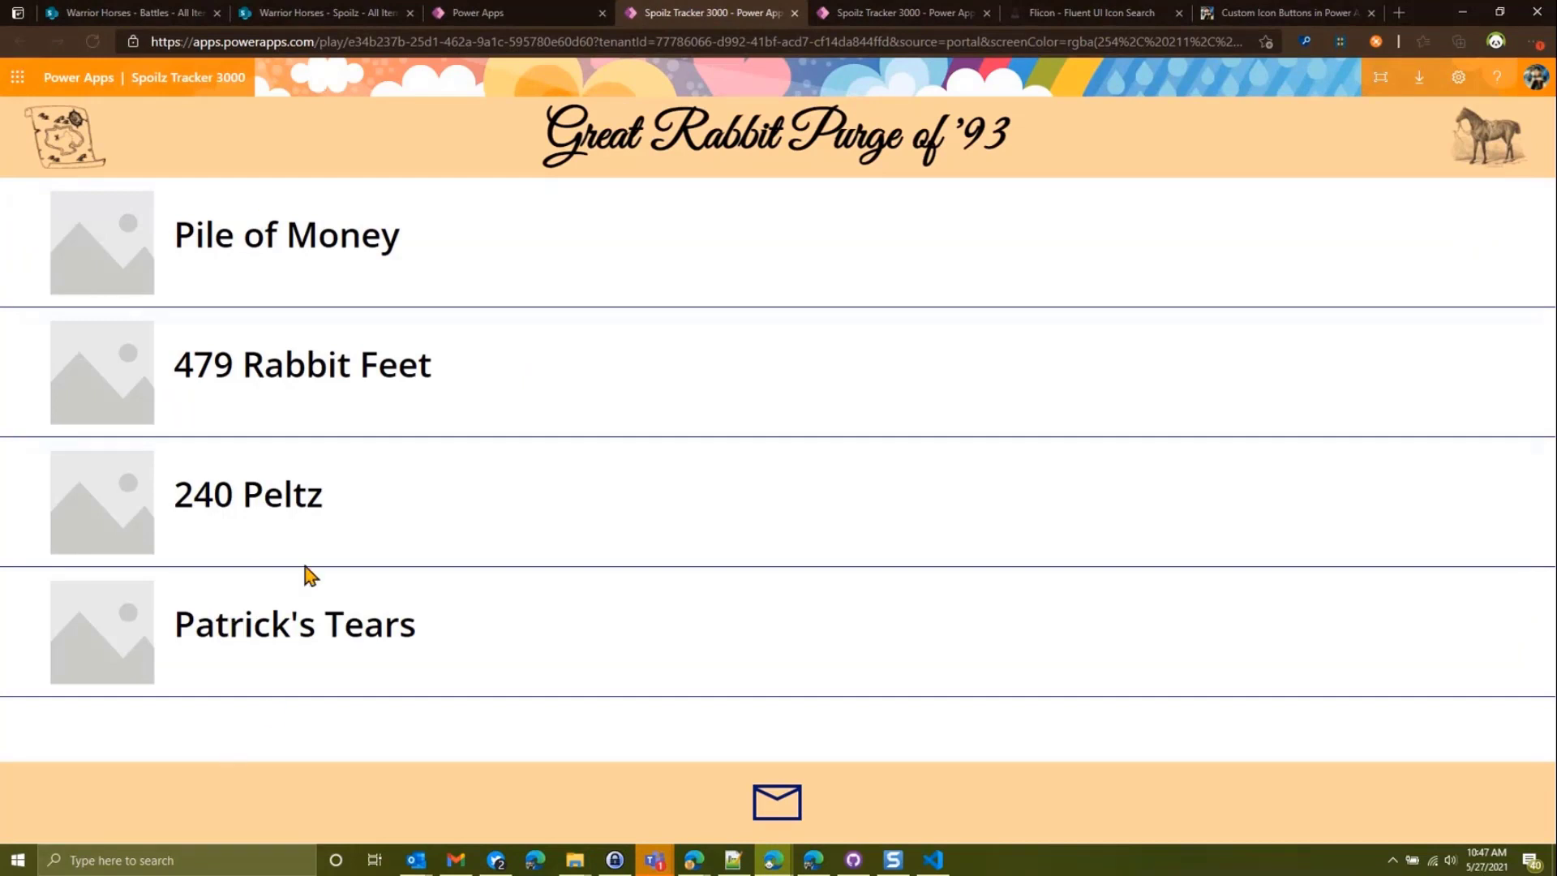
pyautogui.click(704, 134)
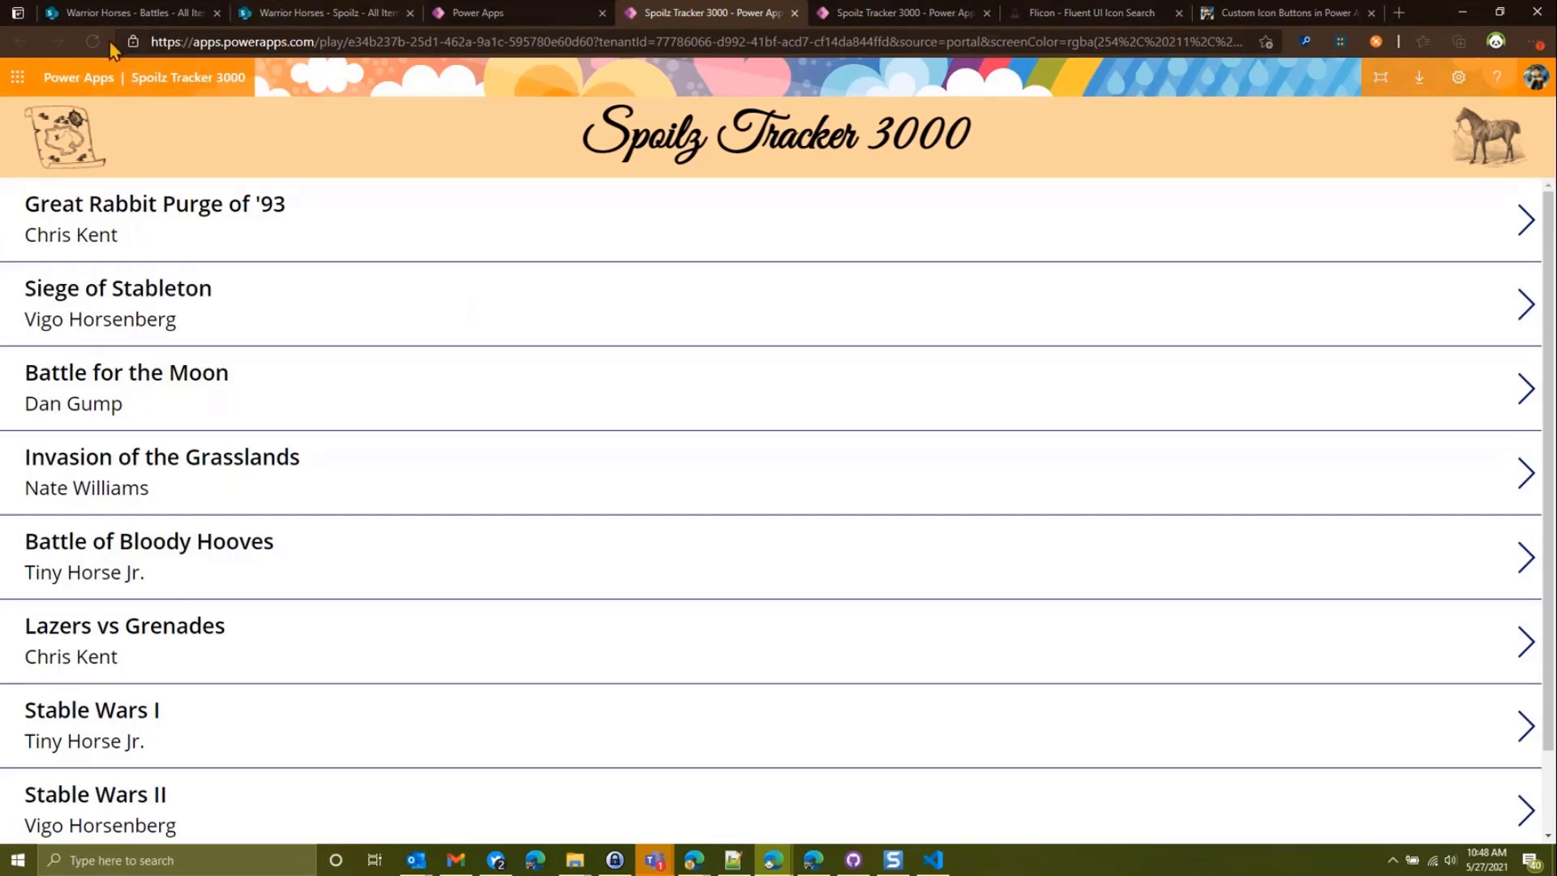
pyautogui.click(122, 18)
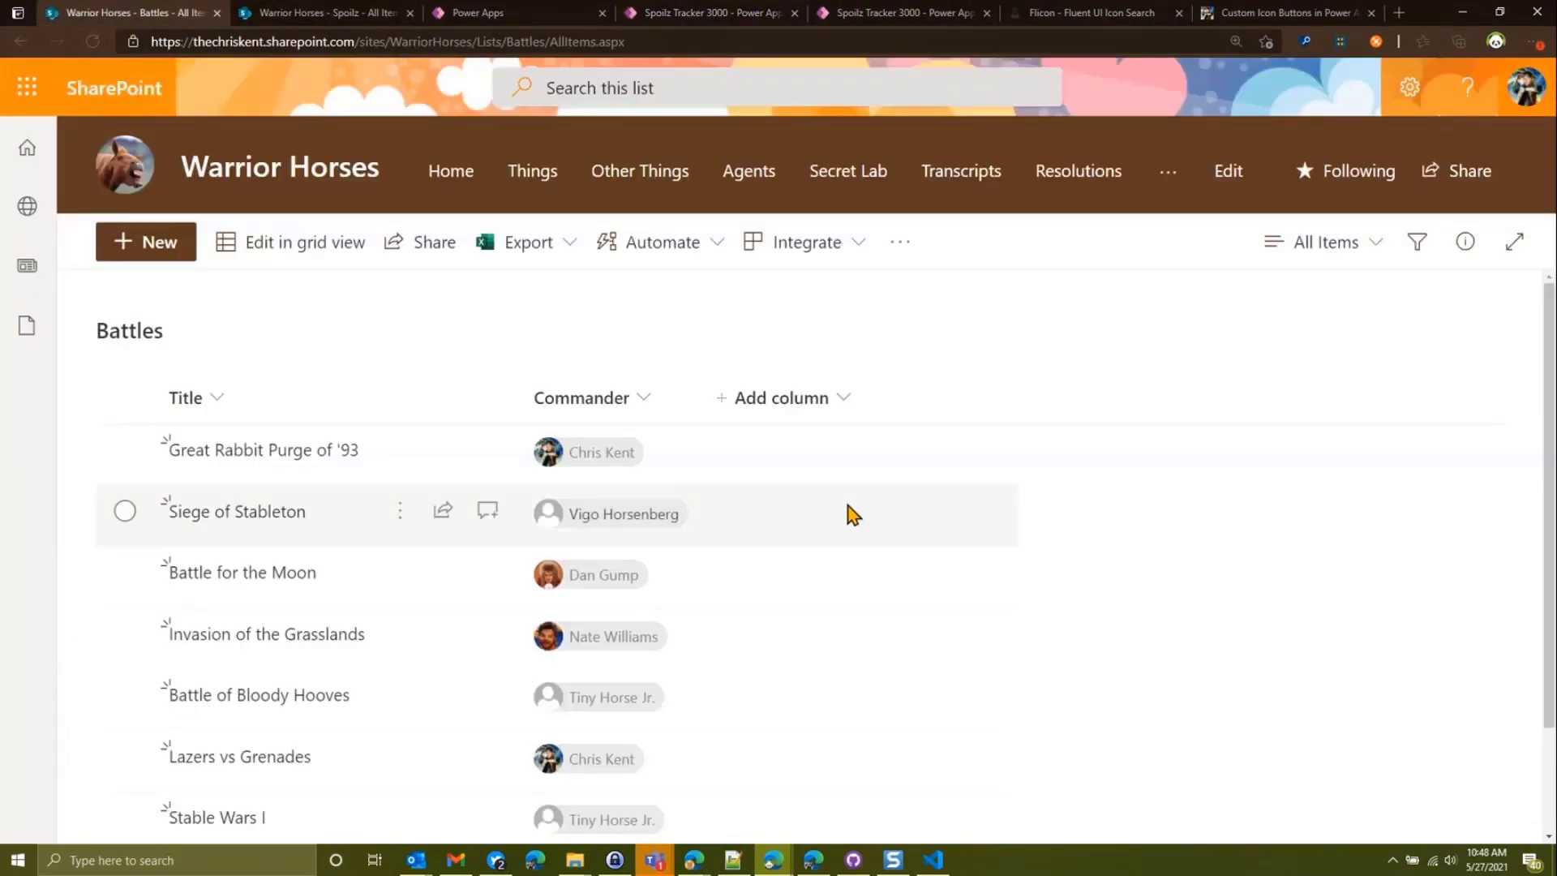
# - Create a calculated column named Launch with formula ="" returning single line of text
pyautogui.click(820, 417)
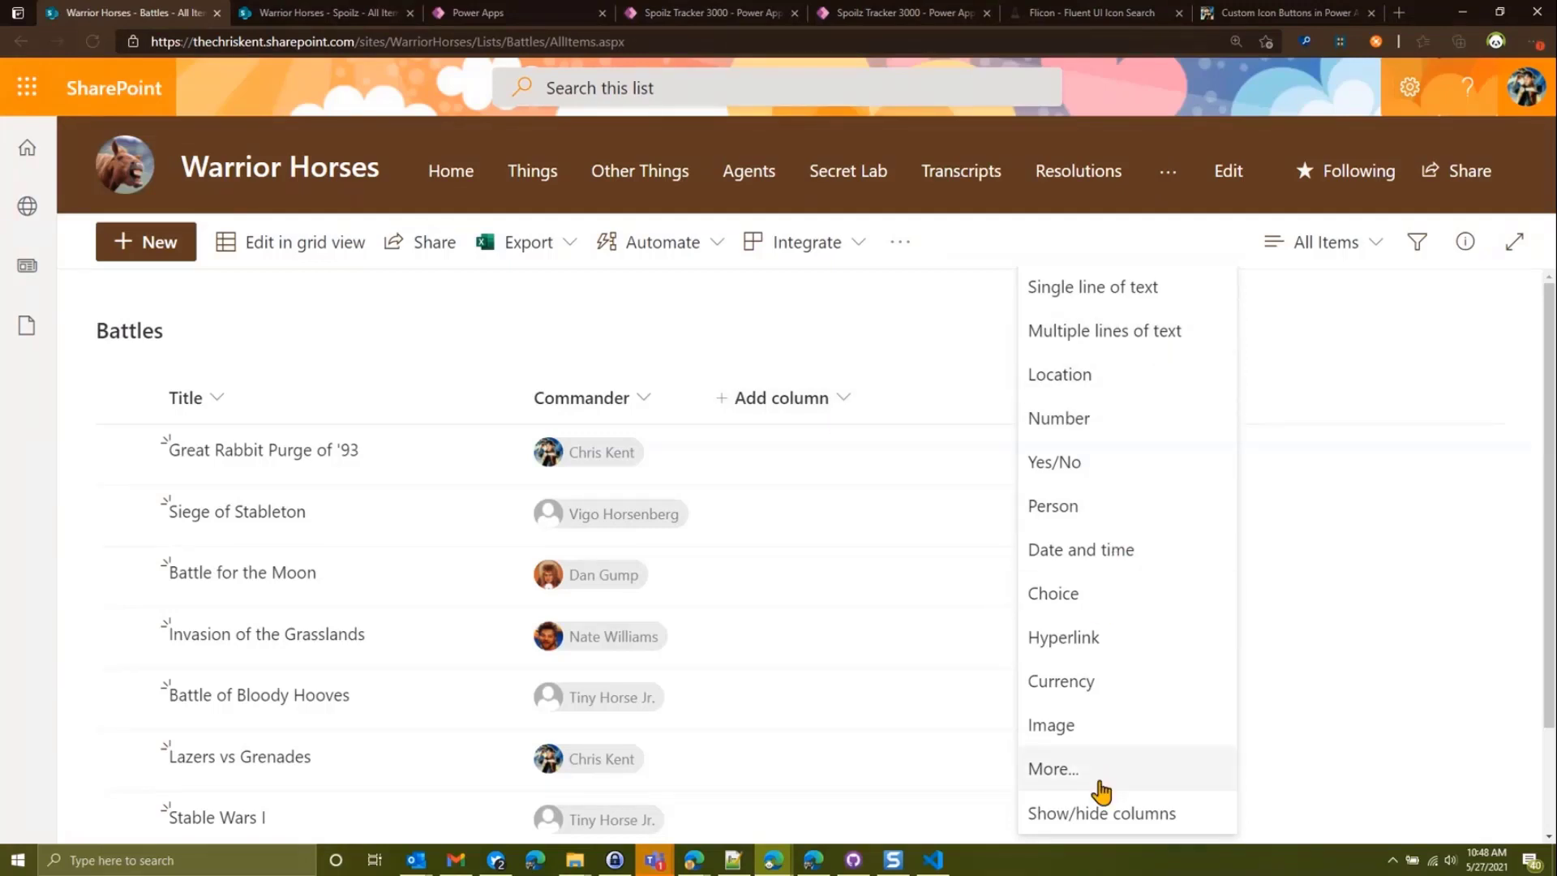
pyautogui.click(1053, 768)
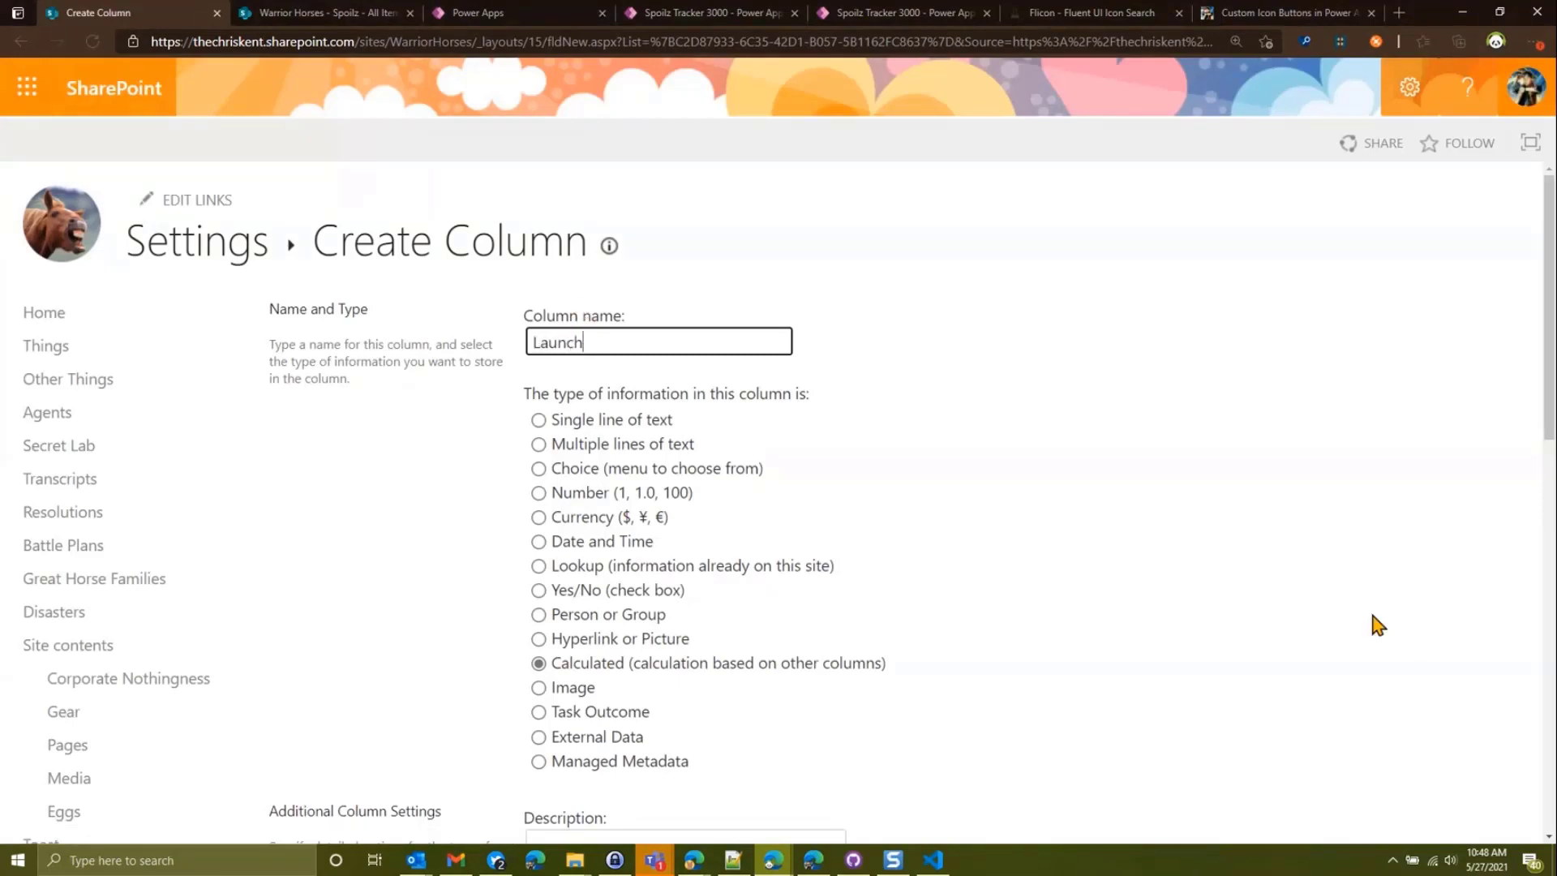
pyautogui.scroll(-5, 1034, 599)
pyautogui.click(654, 542)
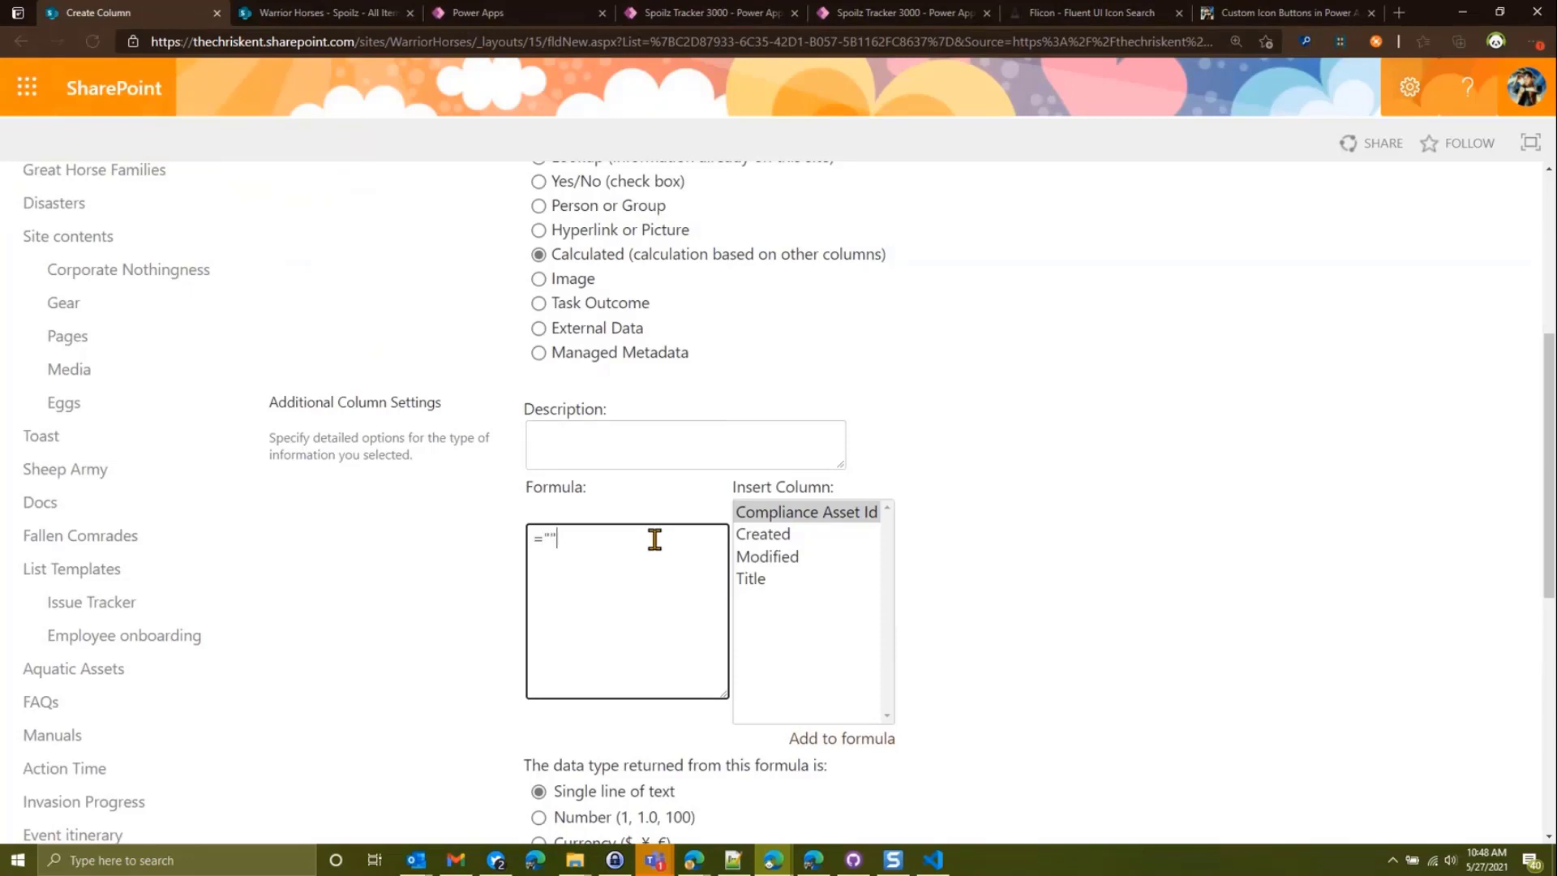
pyautogui.scroll(-7, 1329, 616)
pyautogui.click(1373, 708)
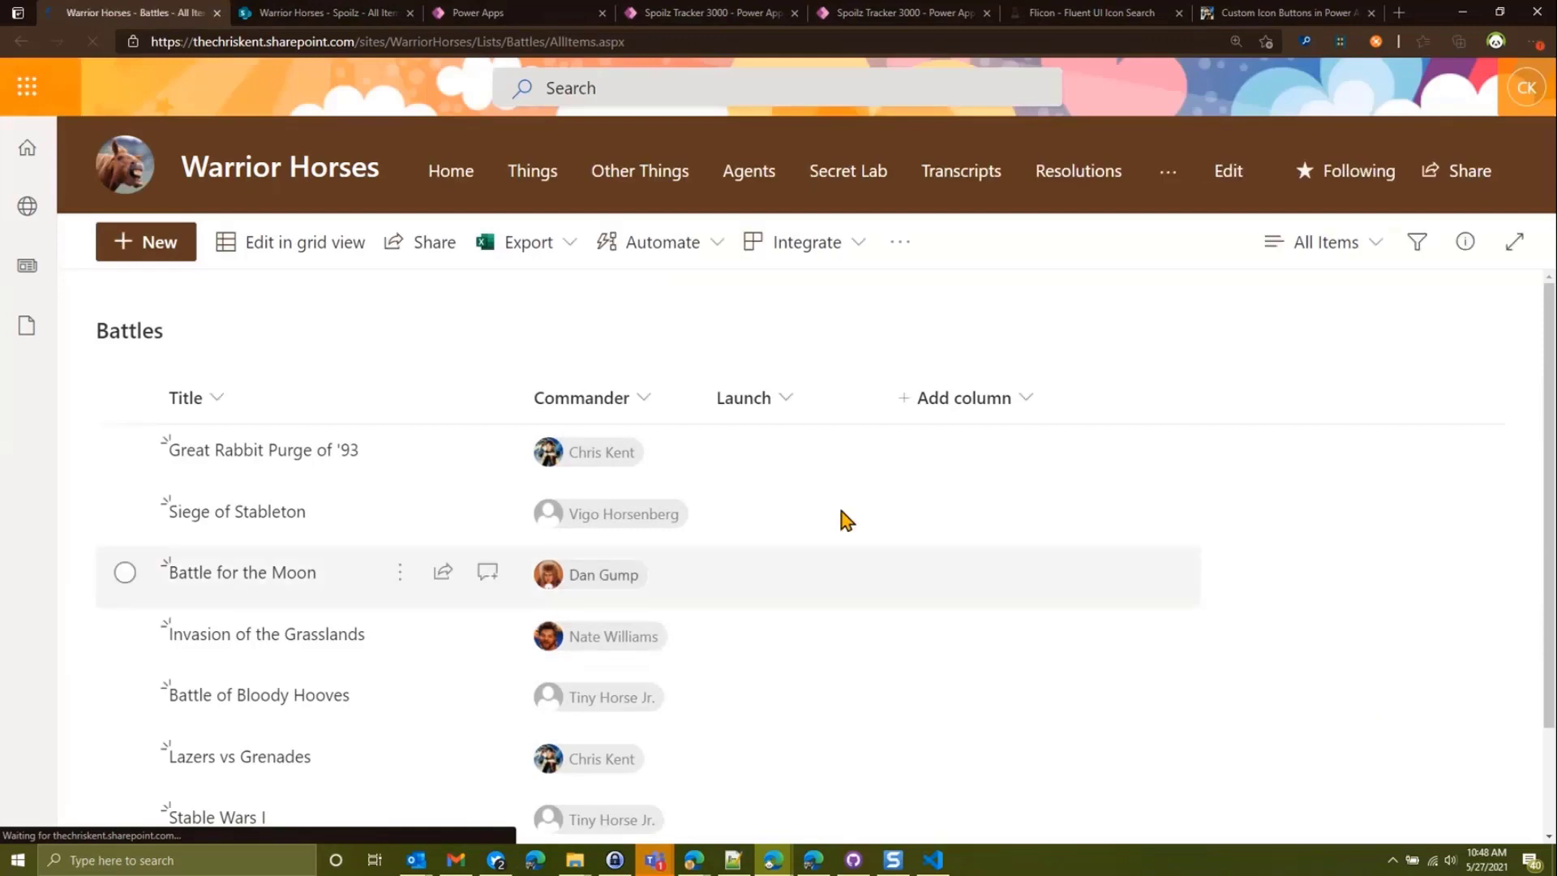
# - Open the Launch column's Format this column pane in advanced mode
pyautogui.click(783, 401)
pyautogui.moveTo(848, 630)
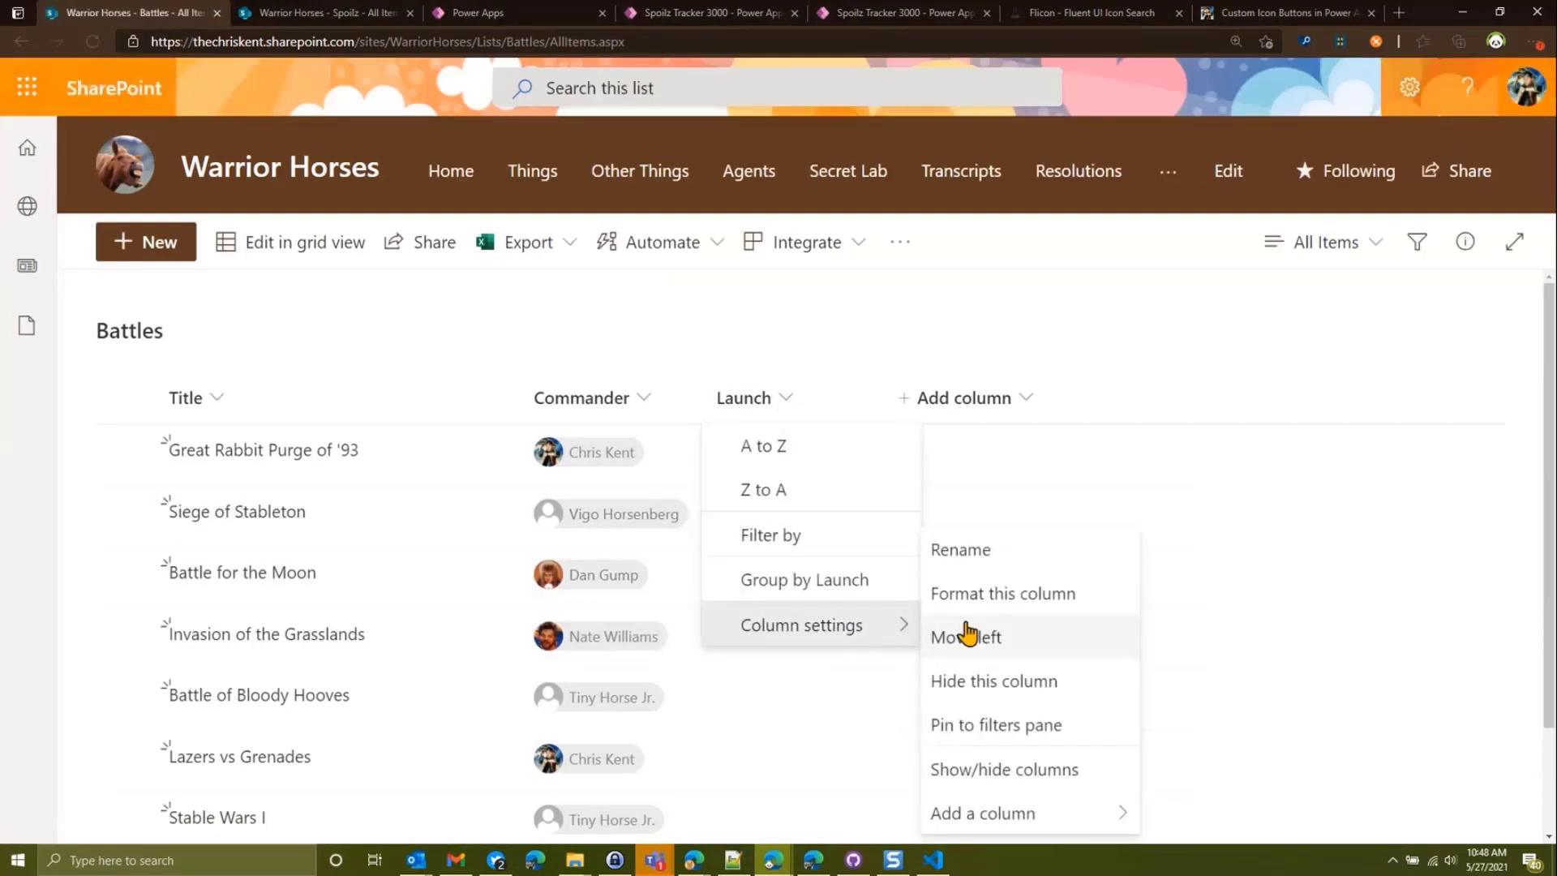
pyautogui.click(1006, 596)
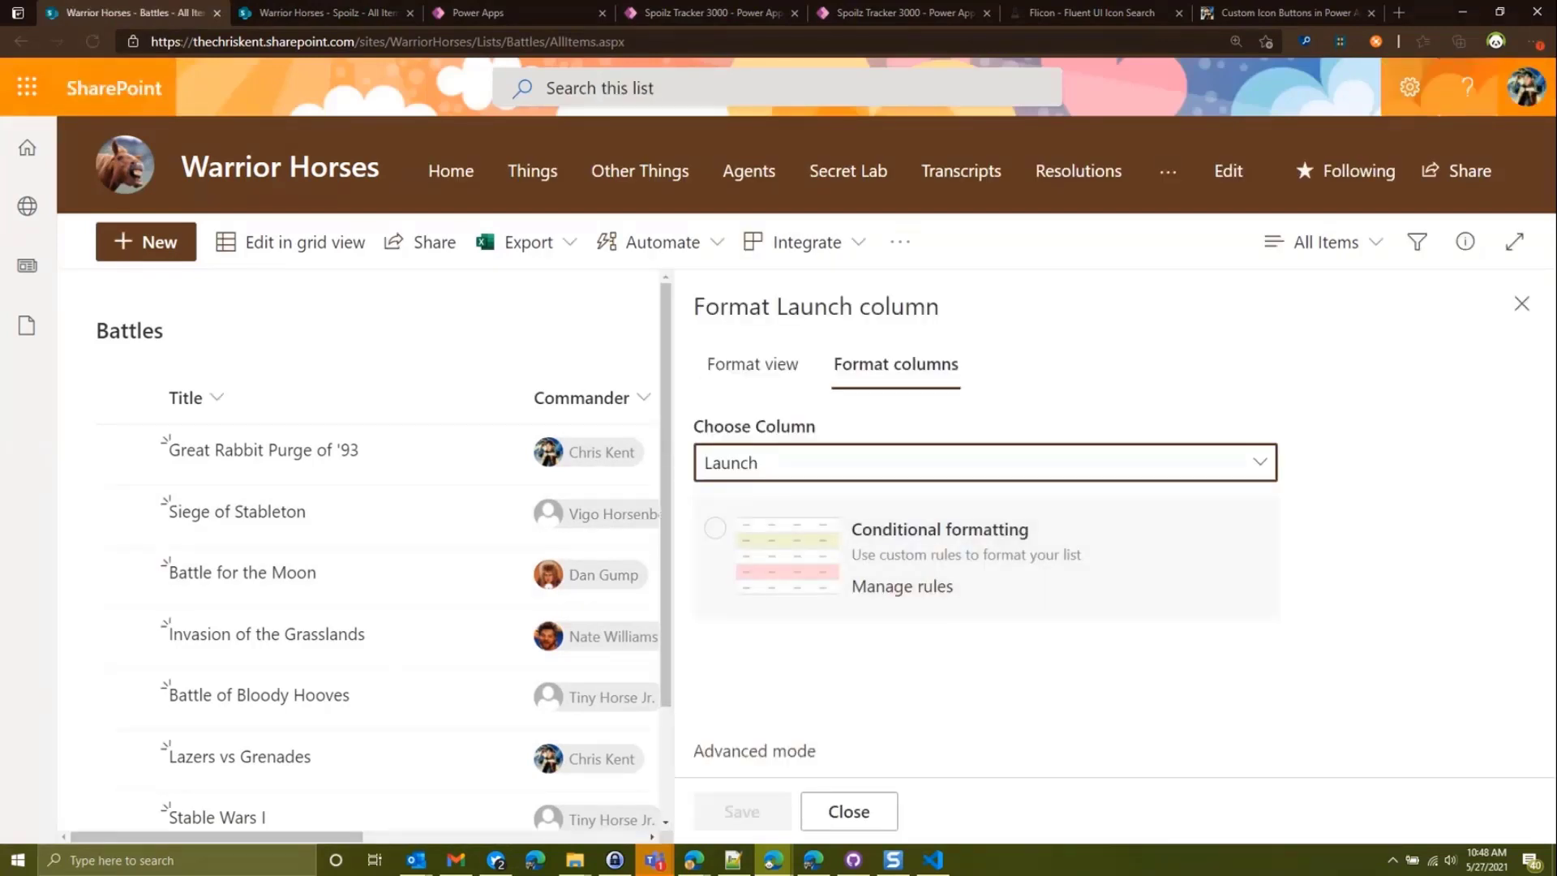
pyautogui.hotkey('alt', 'Tab')
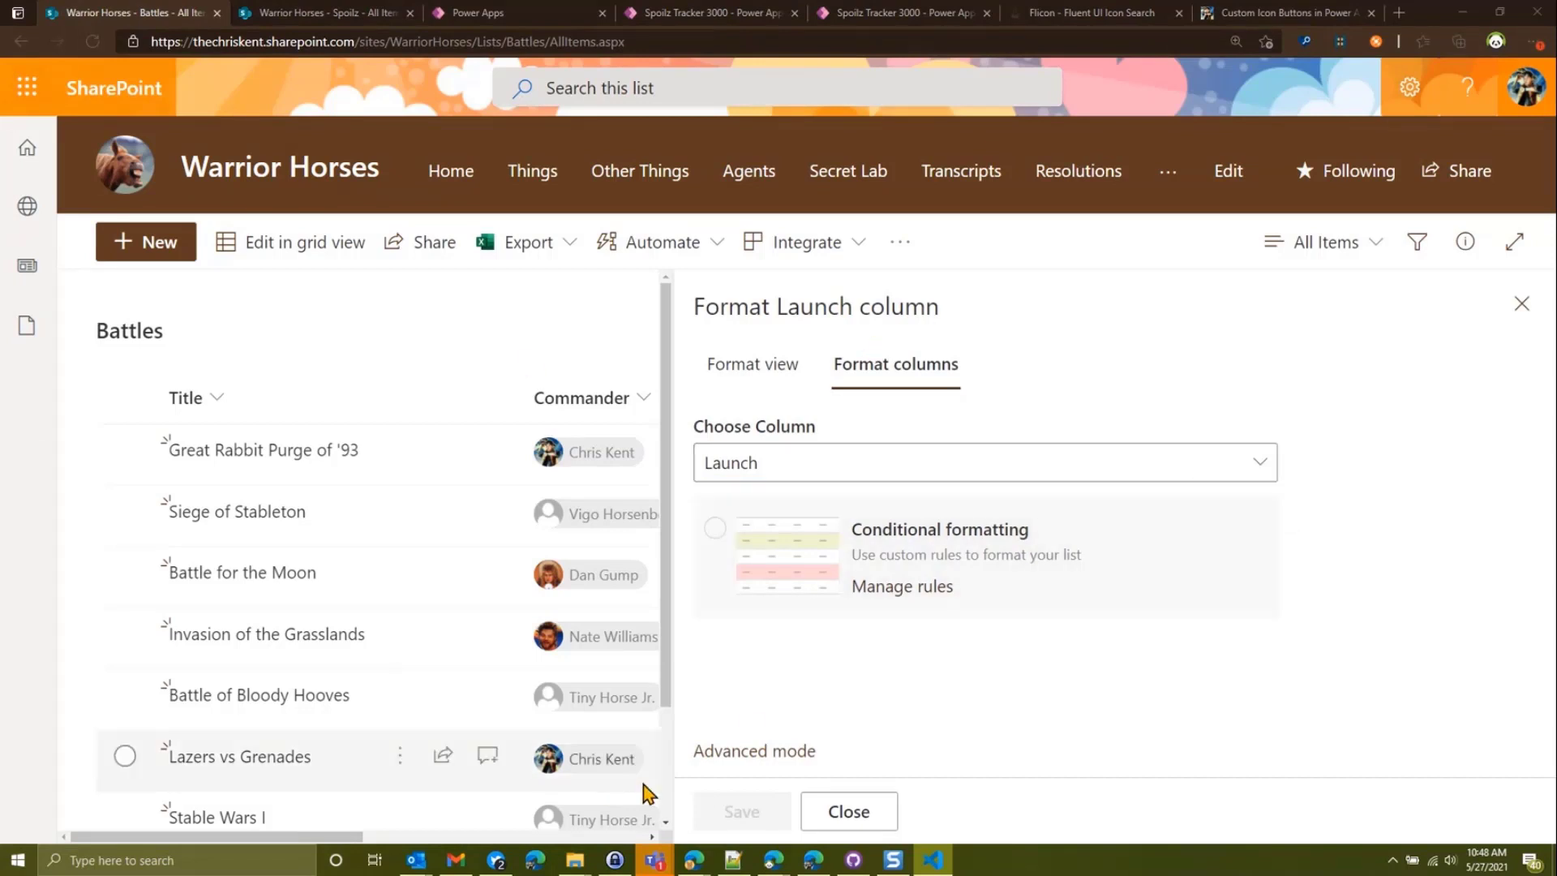
pyautogui.click(754, 750)
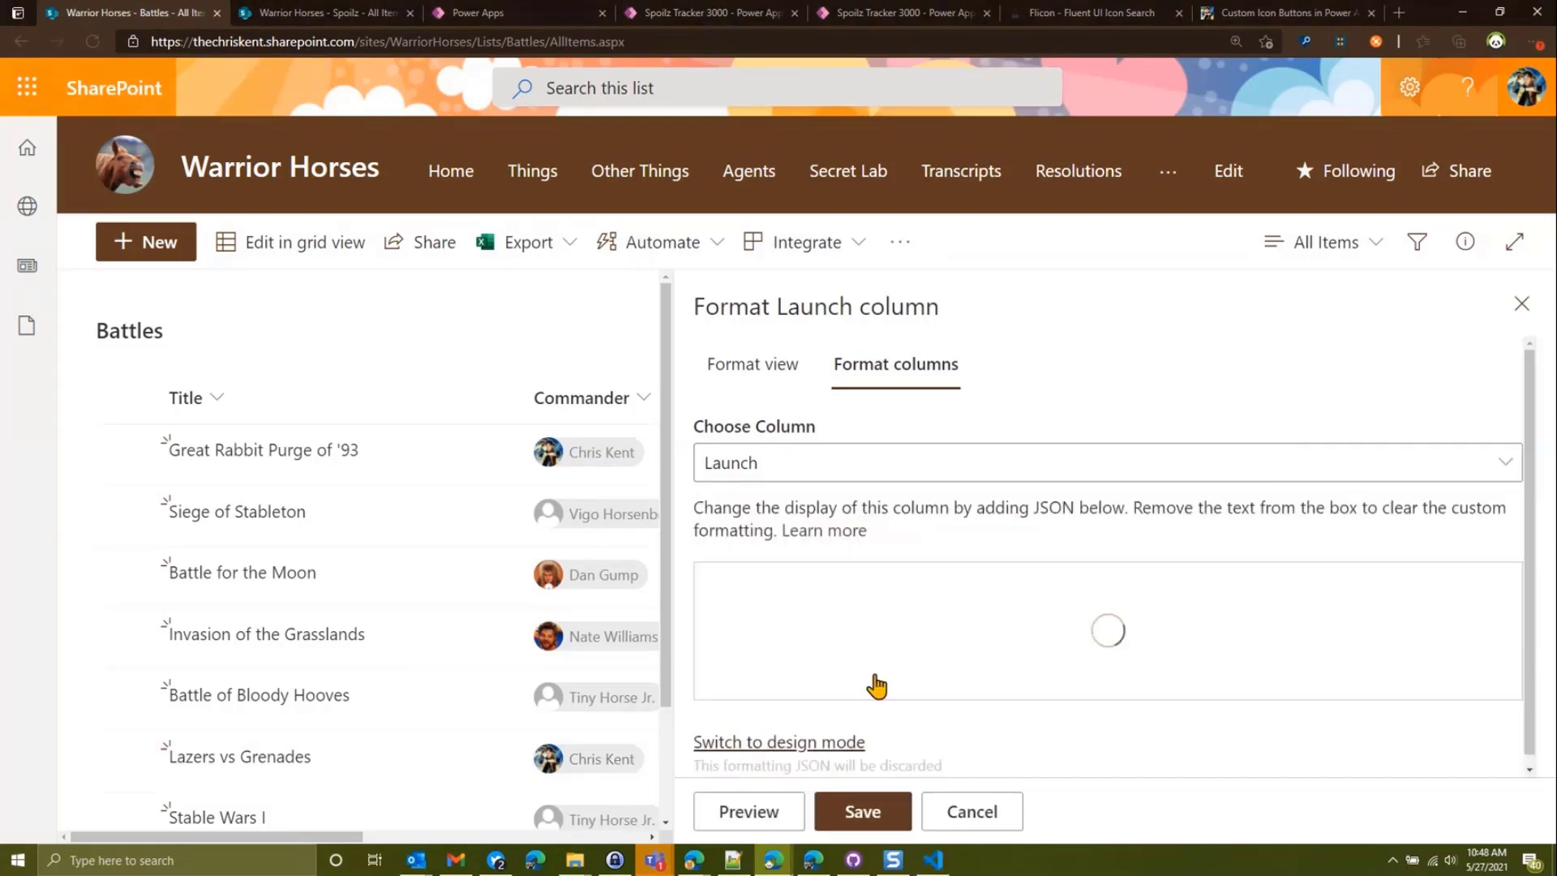
# - Replace the default JSON with the prepared app-link icon formatting and preview it
pyautogui.click(973, 654)
pyautogui.hotkey('ctrl', 'a')
pyautogui.hotkey('ctrl', 'v')
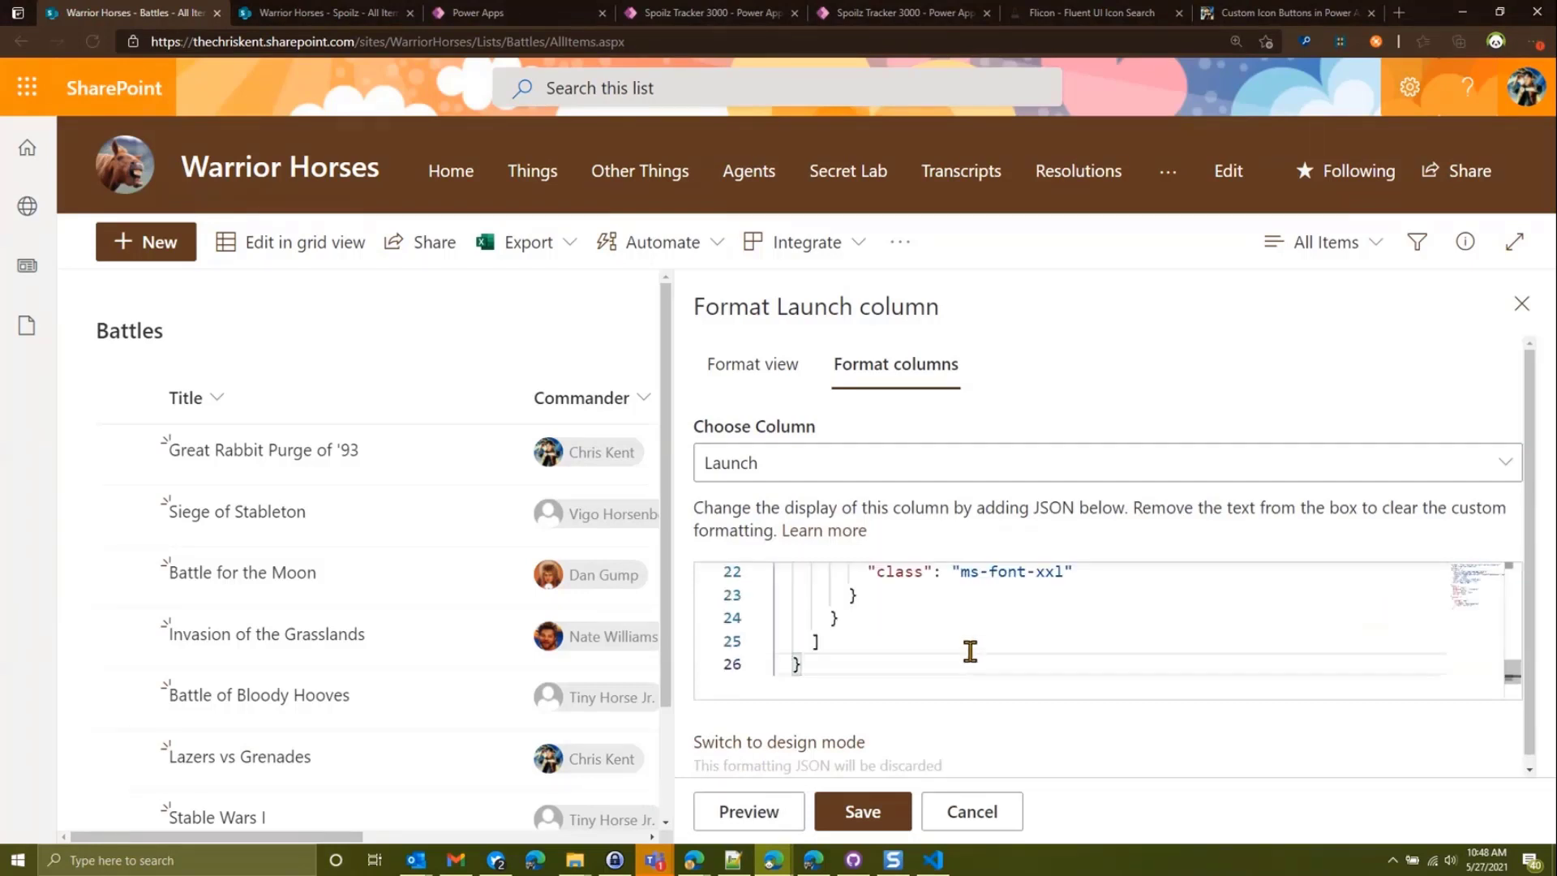
pyautogui.scroll(3, 969, 651)
pyautogui.scroll(1, 1025, 605)
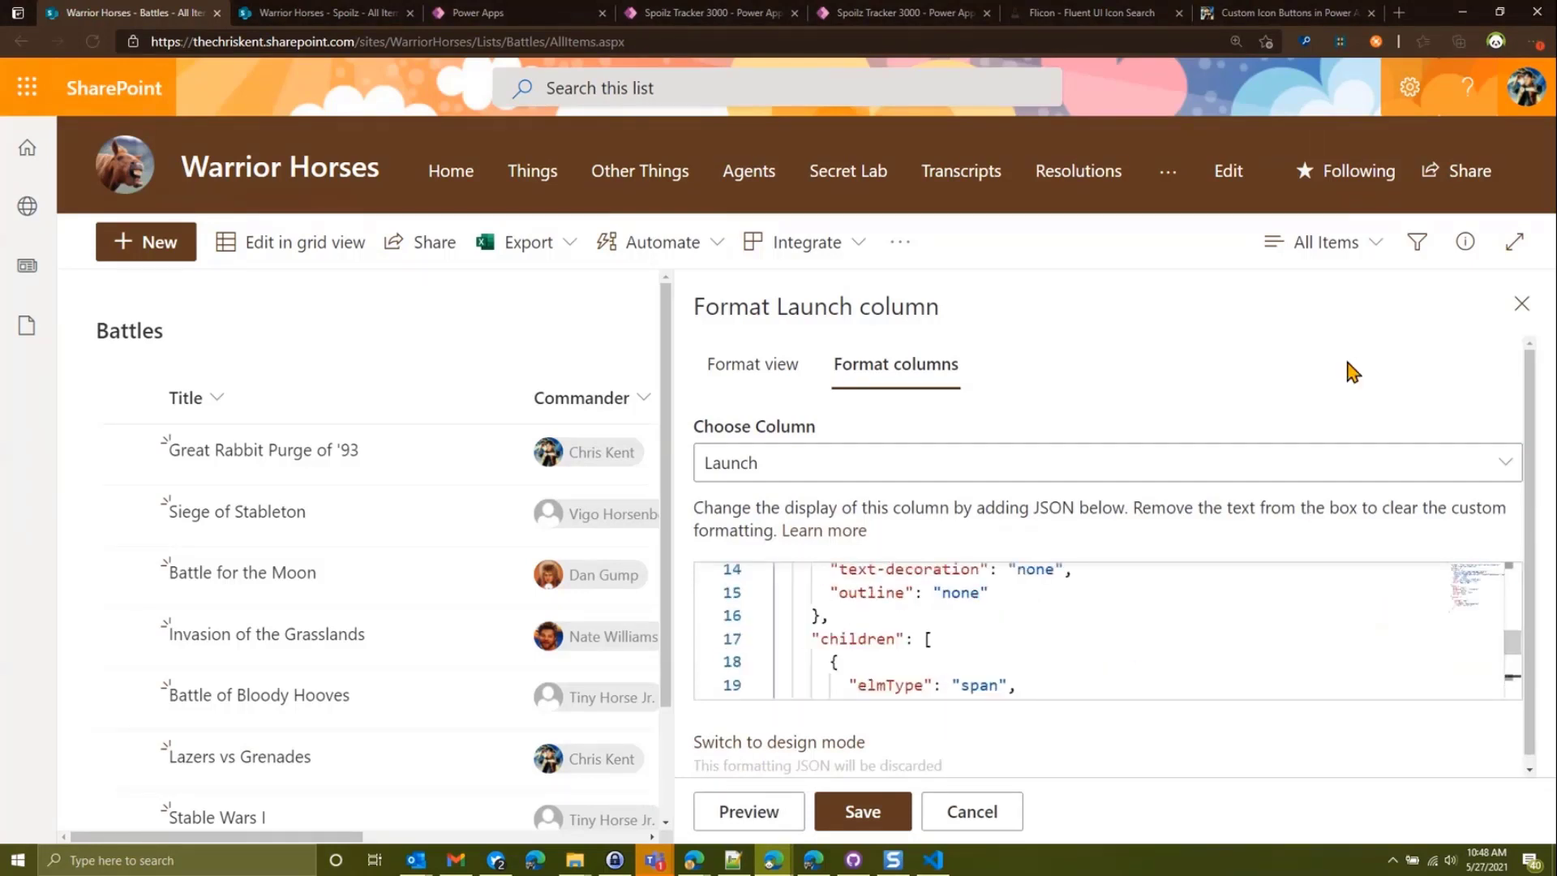
pyautogui.click(1514, 241)
pyautogui.scroll(3, 1128, 610)
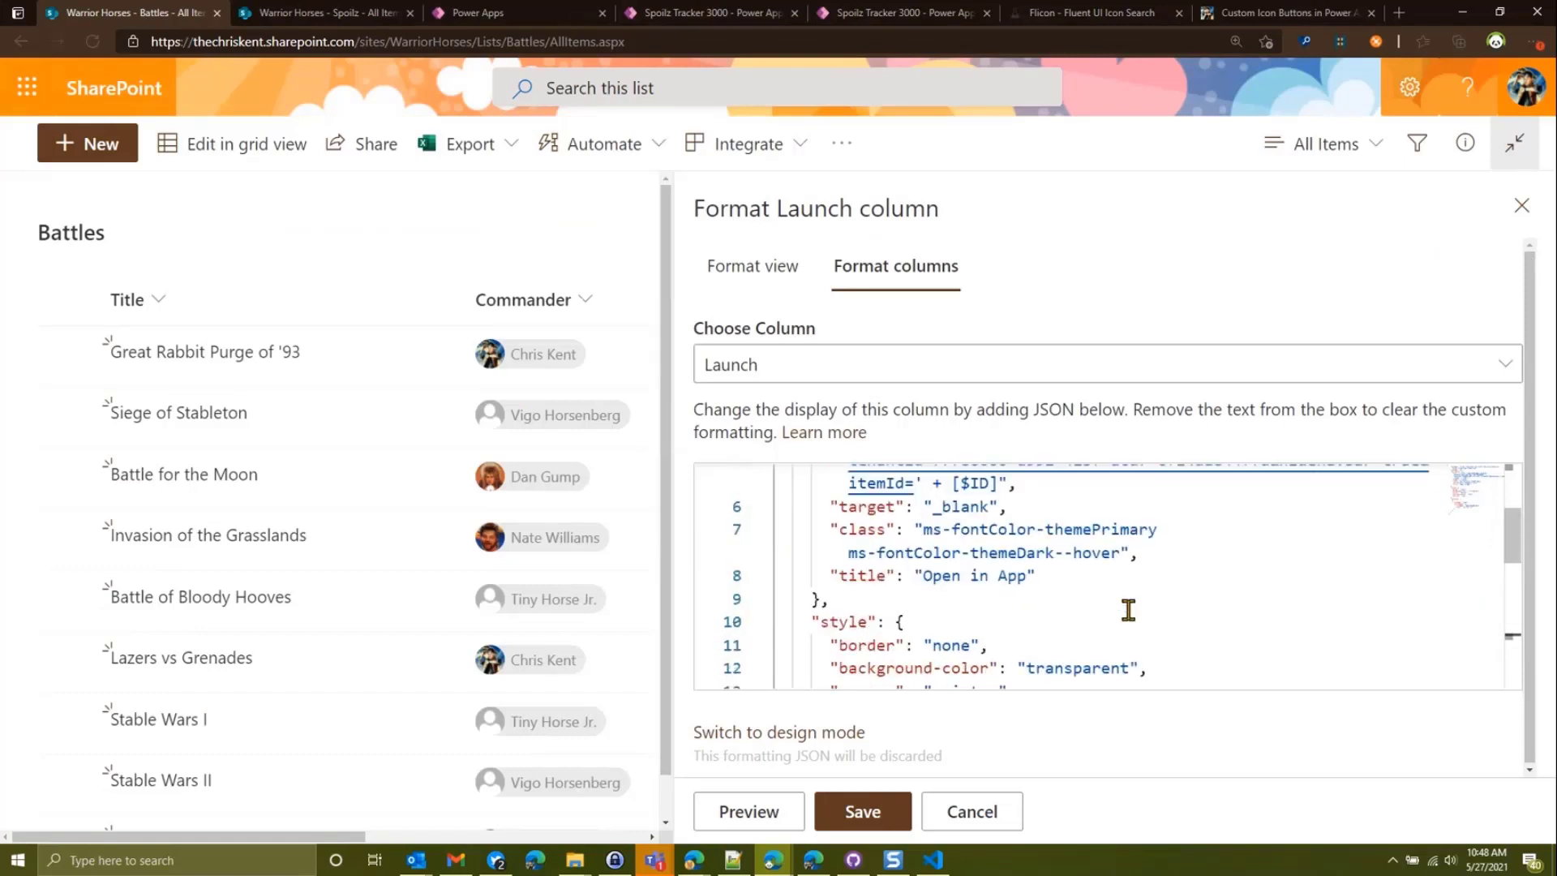
pyautogui.scroll(2, 1135, 604)
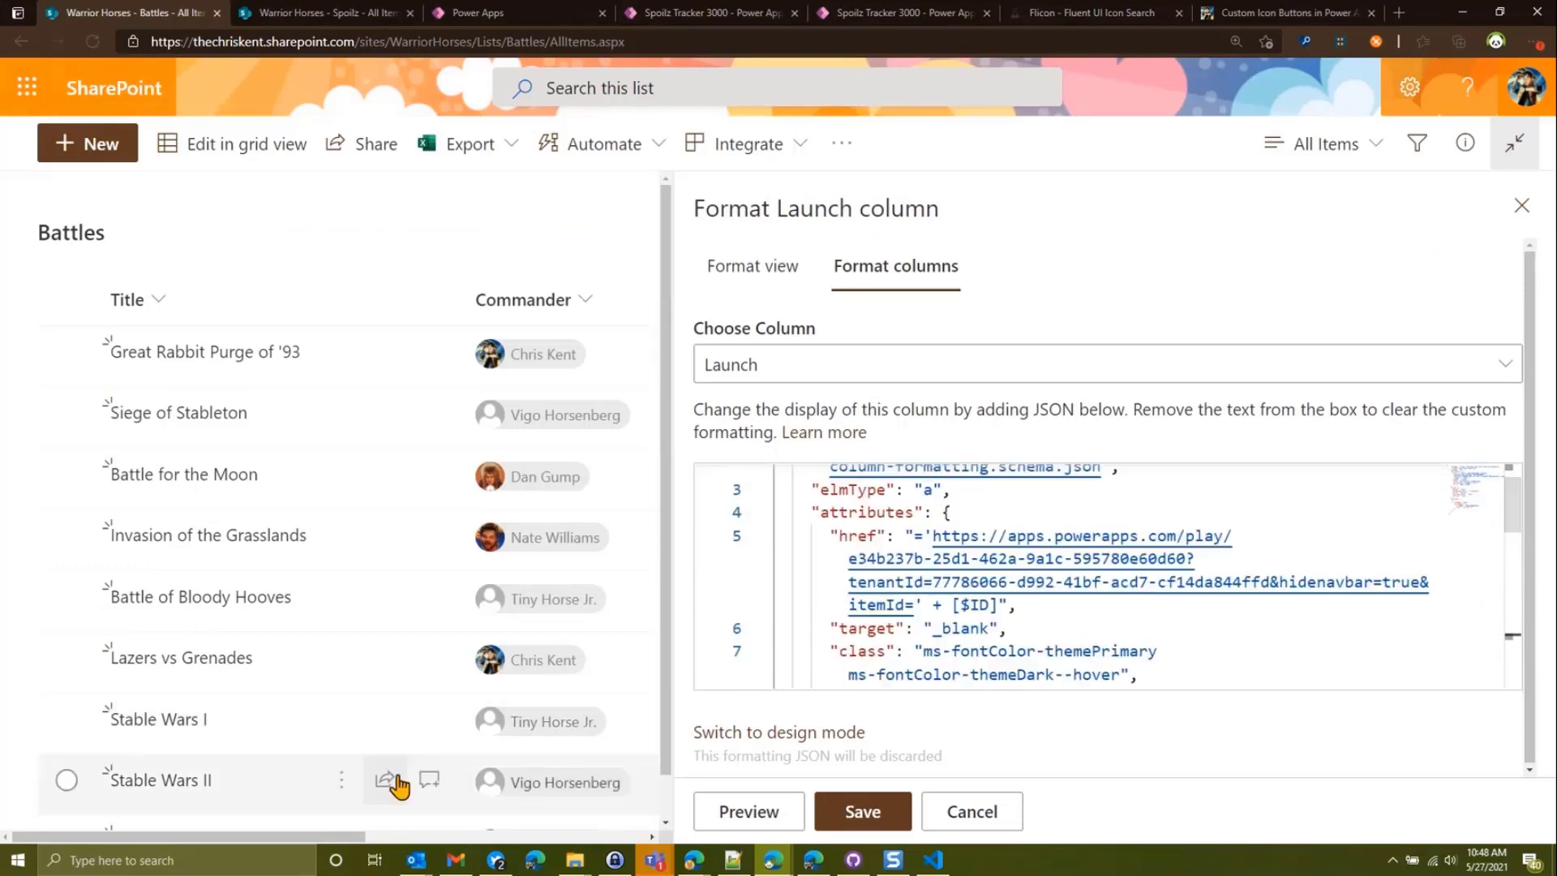
pyautogui.moveTo(334, 835); pyautogui.dragTo(446, 836)
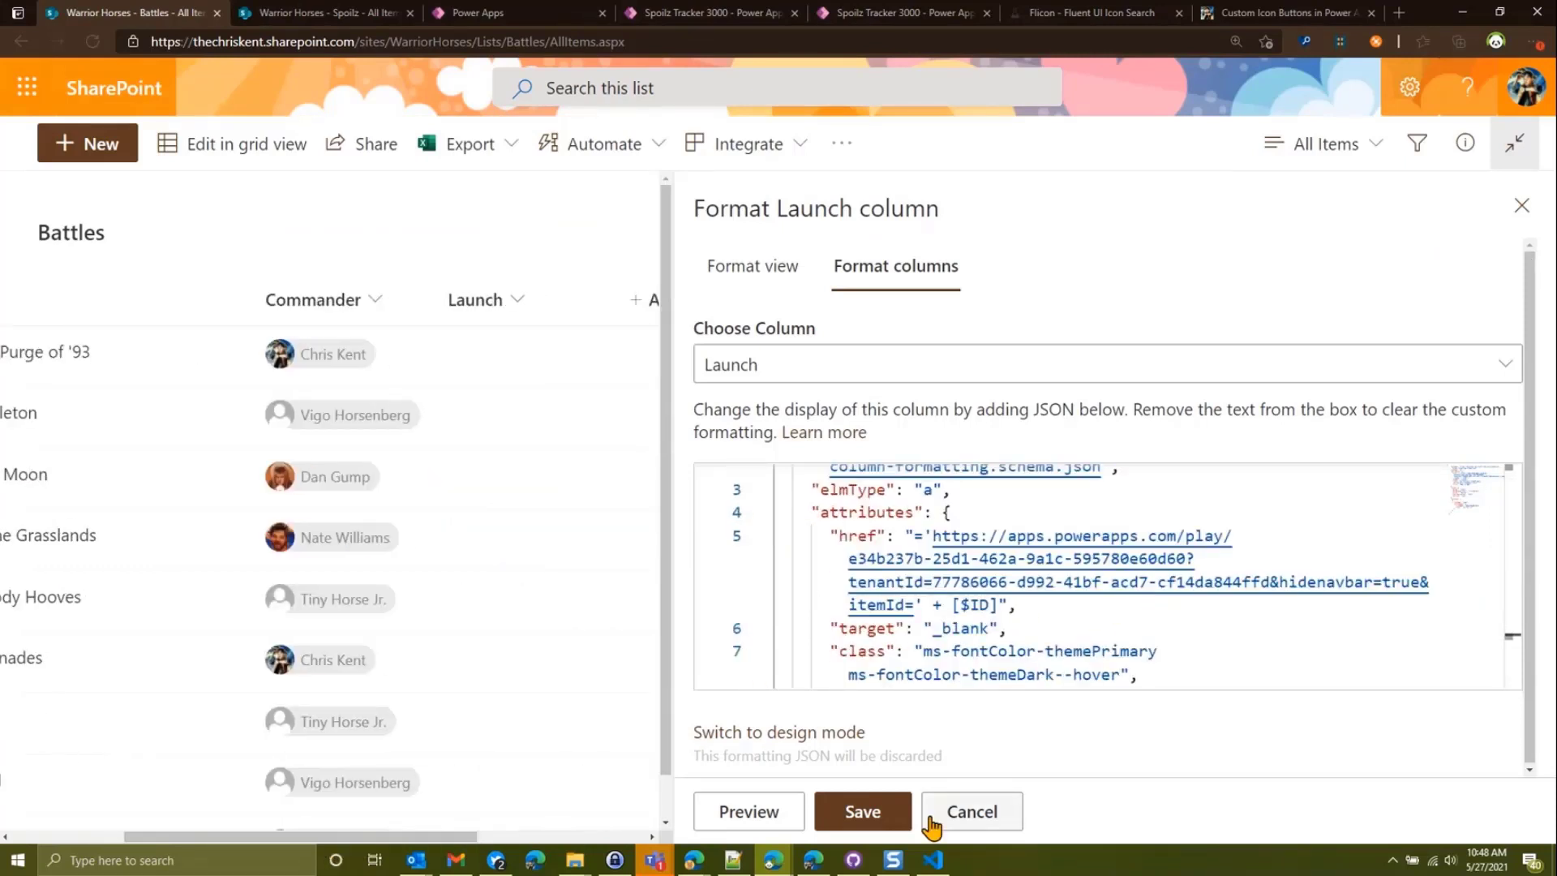
pyautogui.click(738, 820)
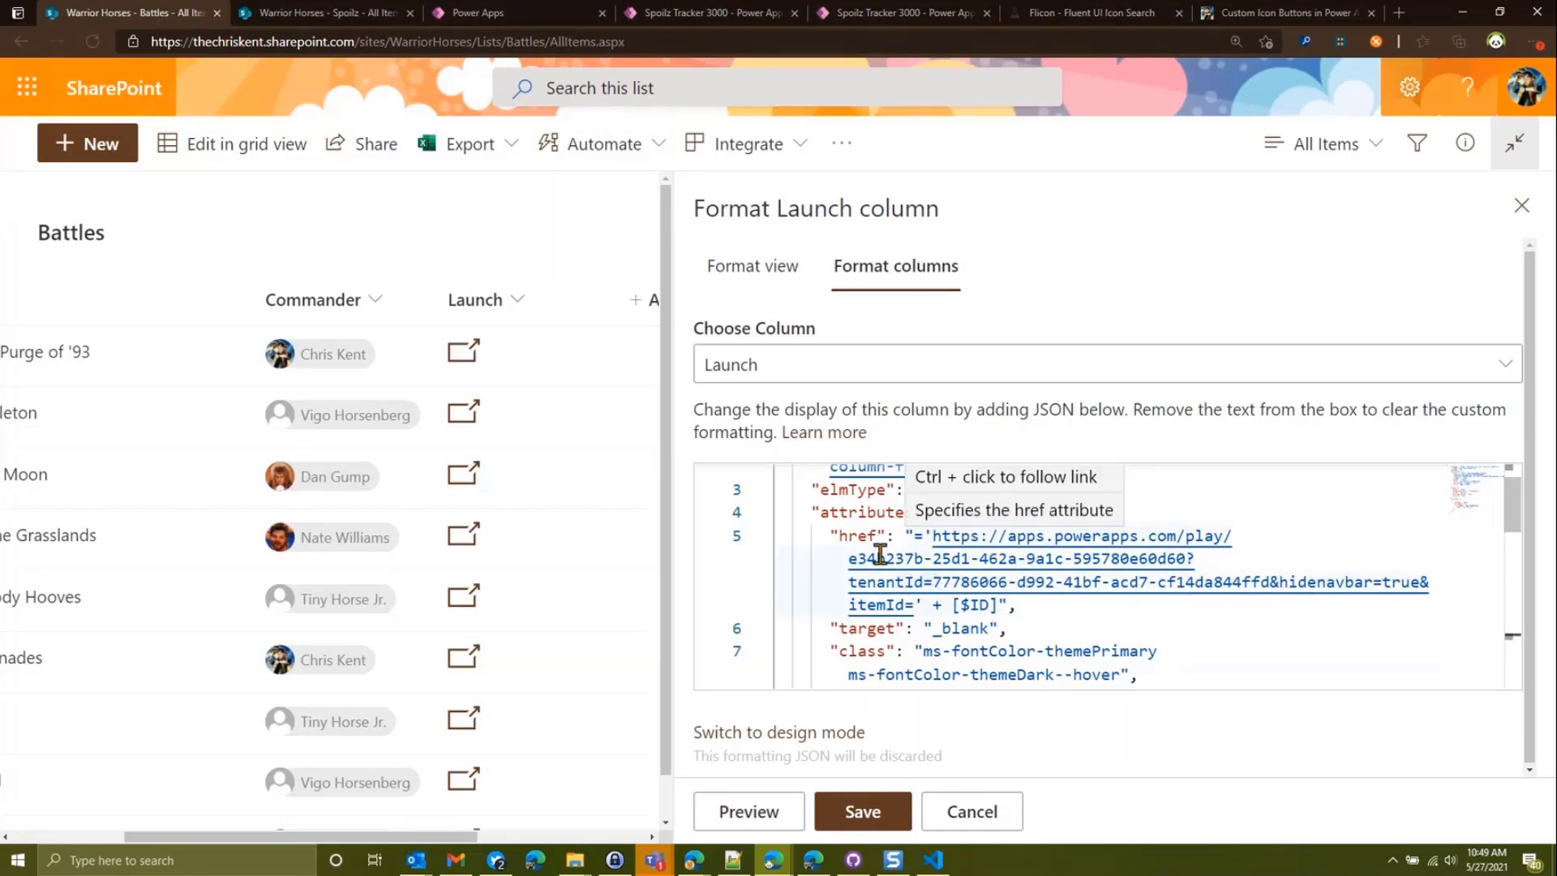
# - Copy the web link from the Spoilz Tracker 3000 details page
pyautogui.click(478, 13)
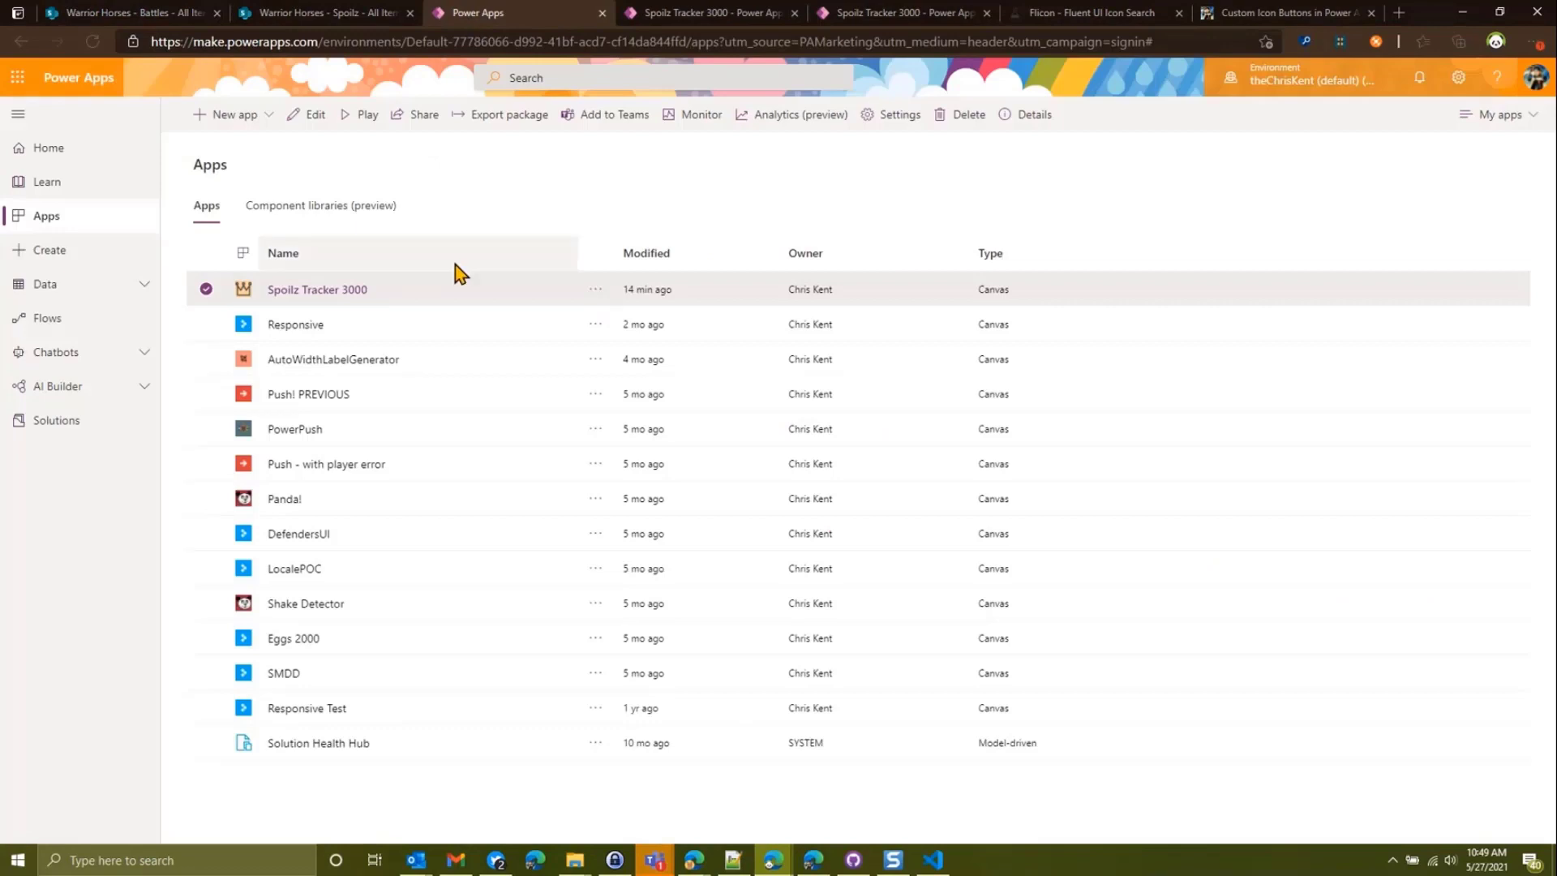
pyautogui.click(595, 290)
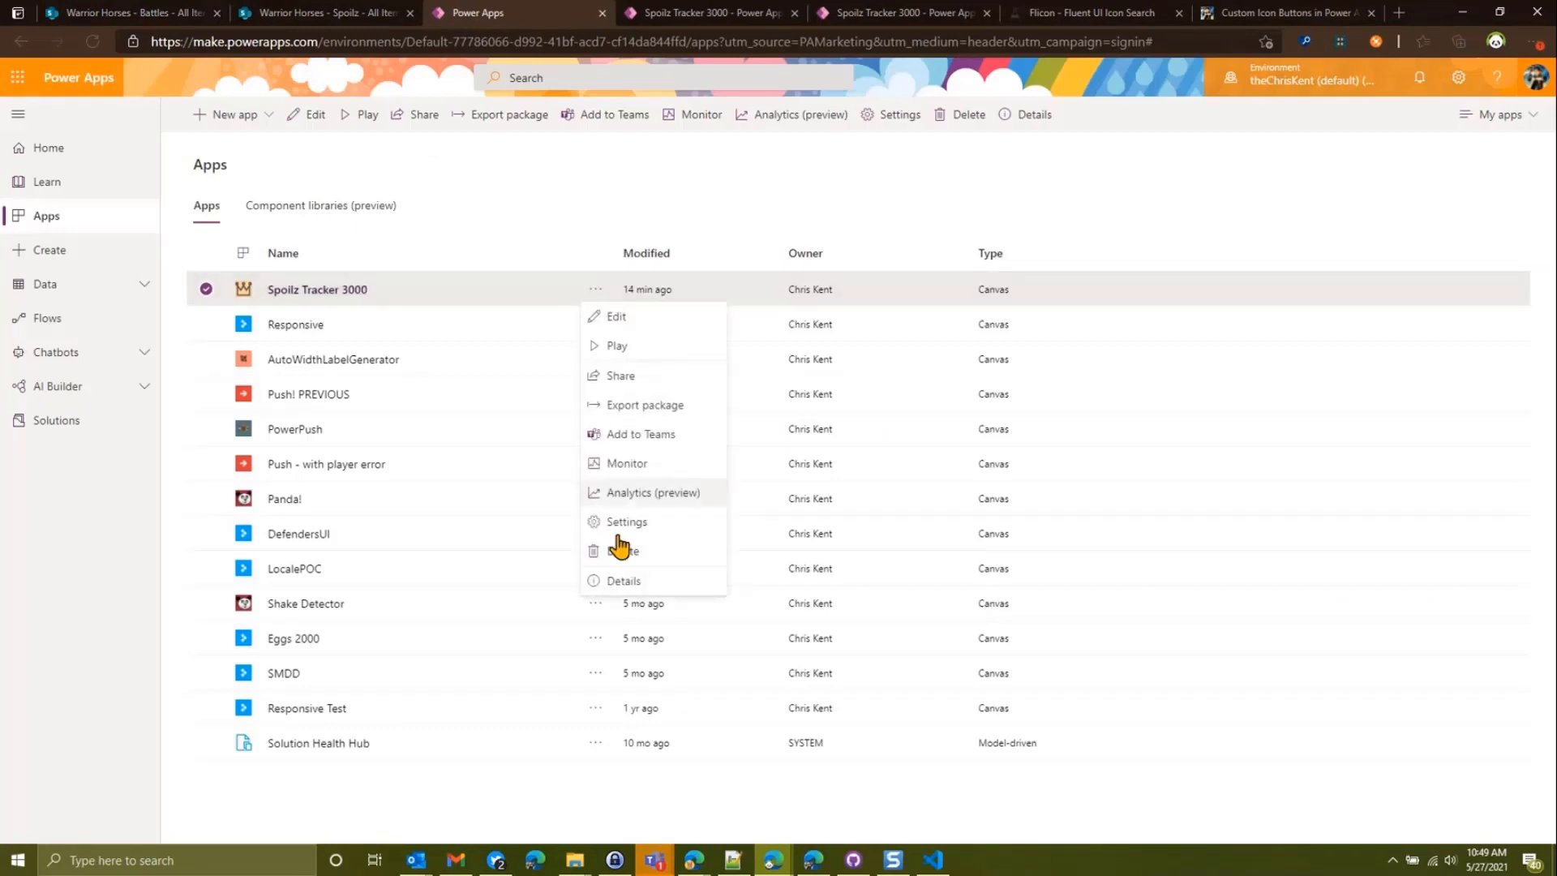
pyautogui.click(629, 584)
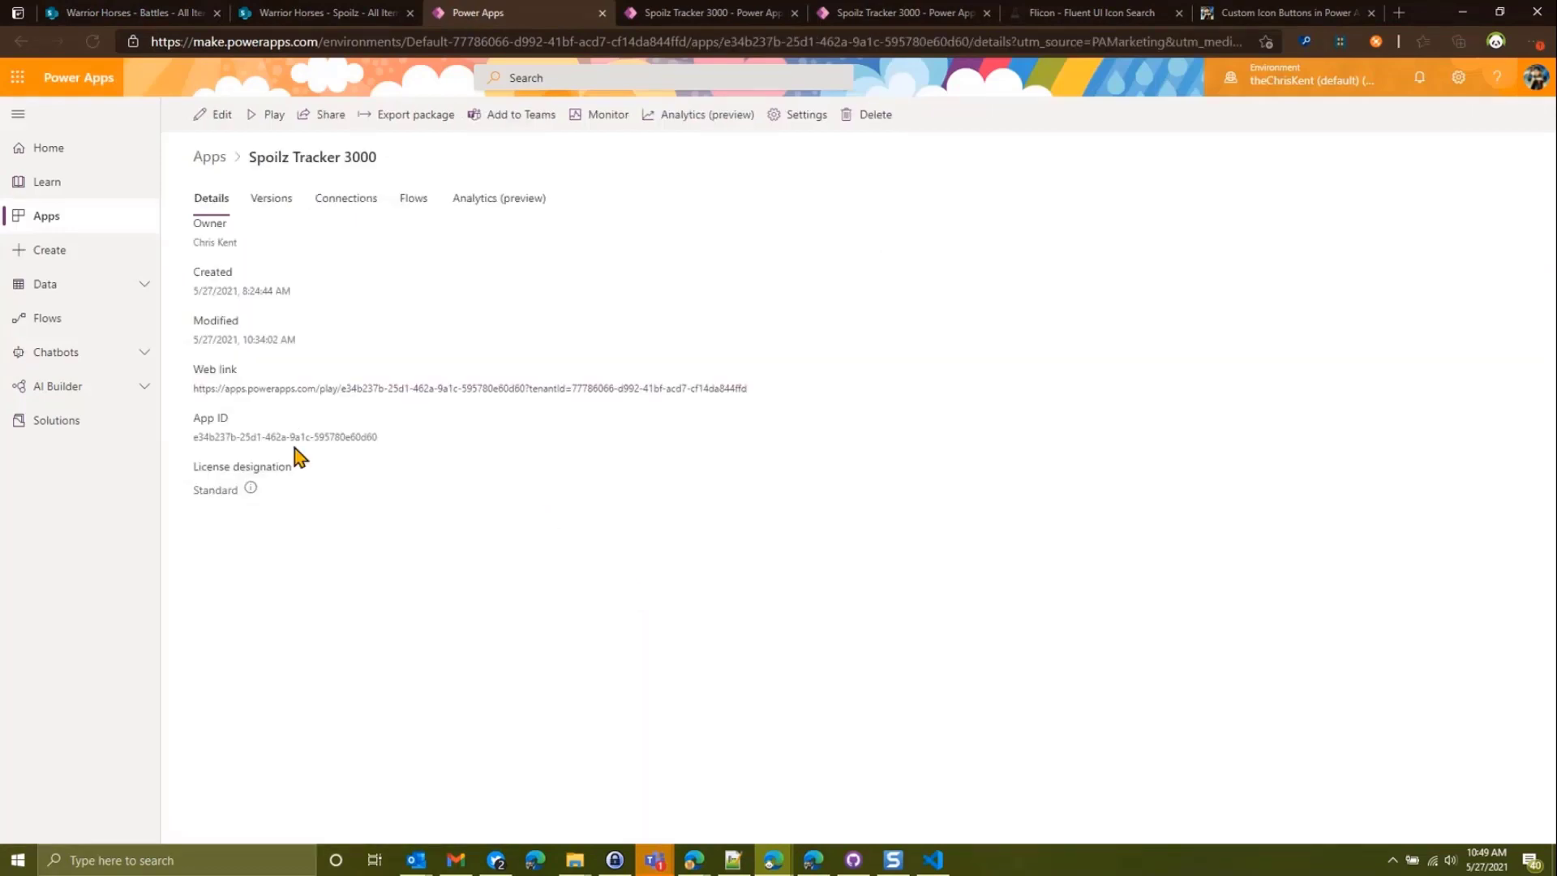
pyautogui.rightClick(354, 388)
pyautogui.click(424, 532)
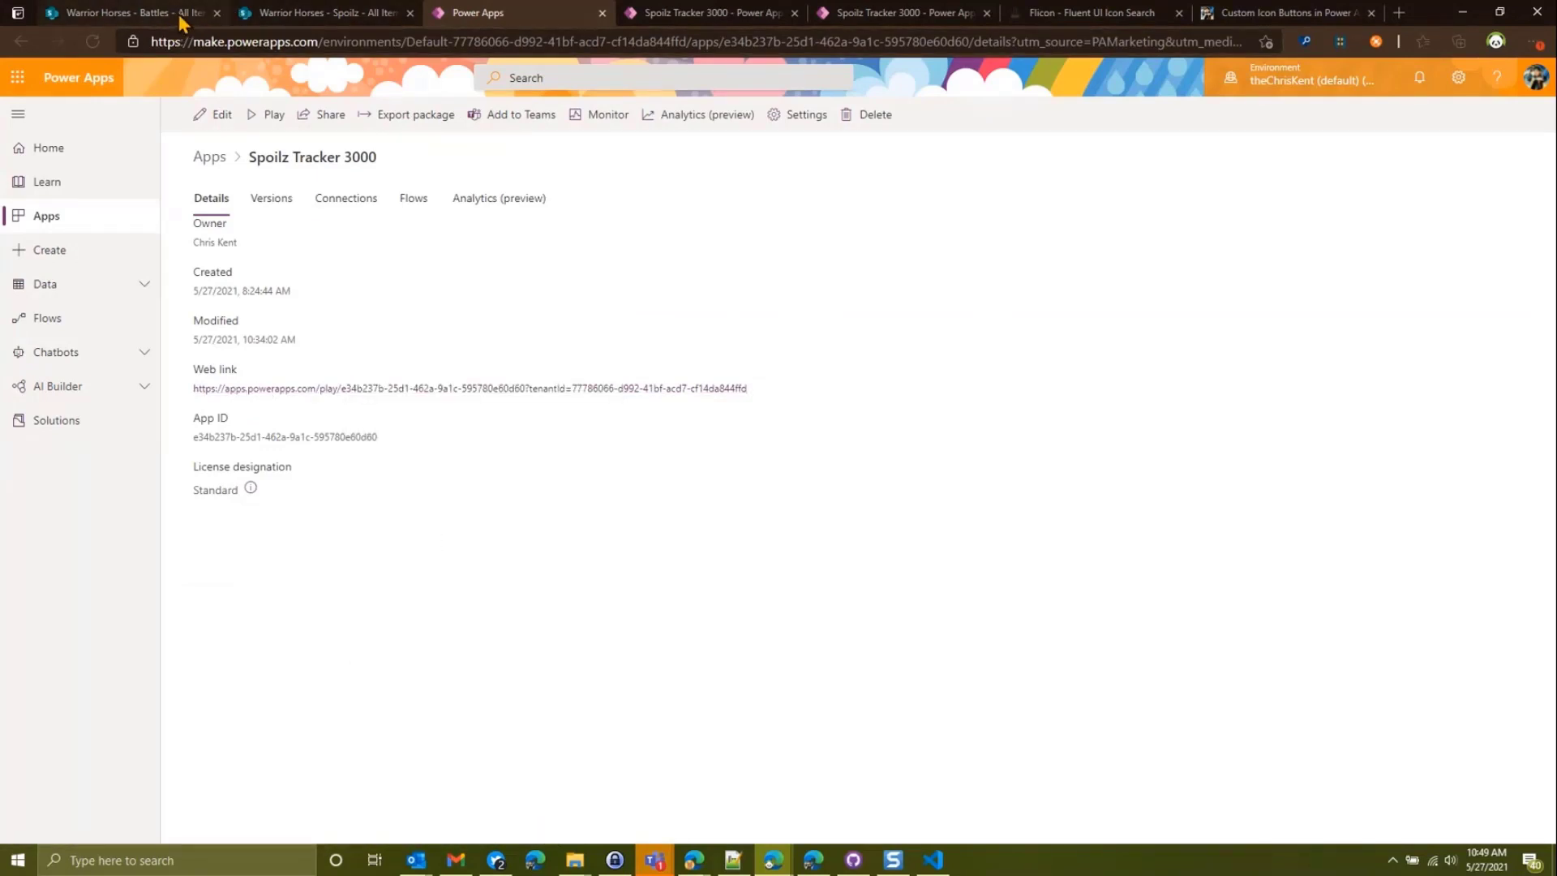
# - Return to the Launch column JSON, select the app URL, and scroll to review the icon settings
pyautogui.click(203, 18)
pyautogui.moveTo(932, 536); pyautogui.dragTo(1270, 582)
pyautogui.press('Escape')
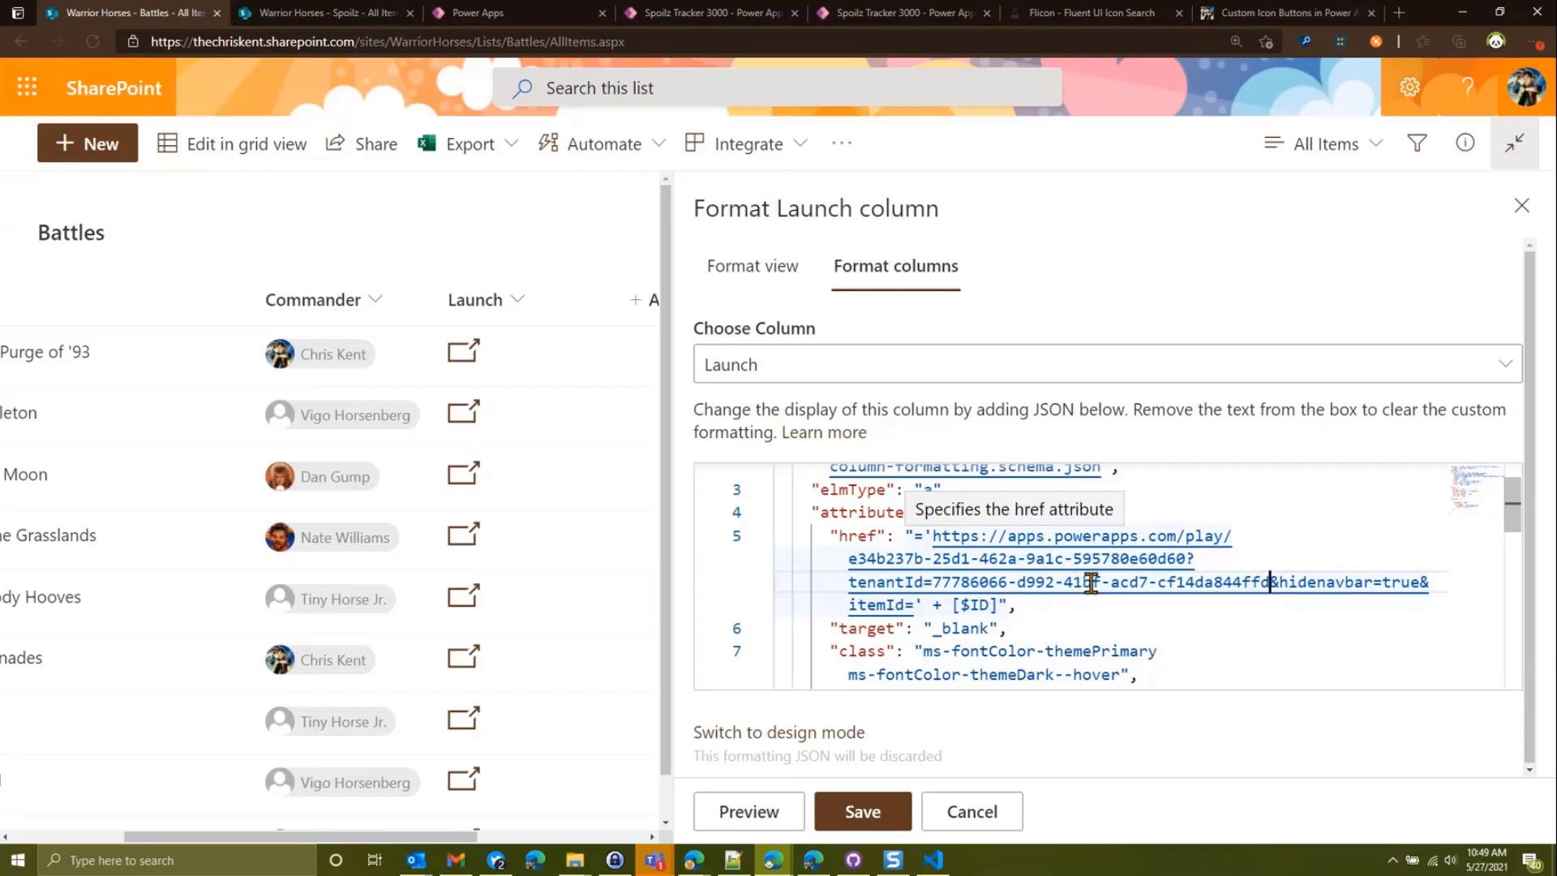
pyautogui.scroll(-3, 1127, 616)
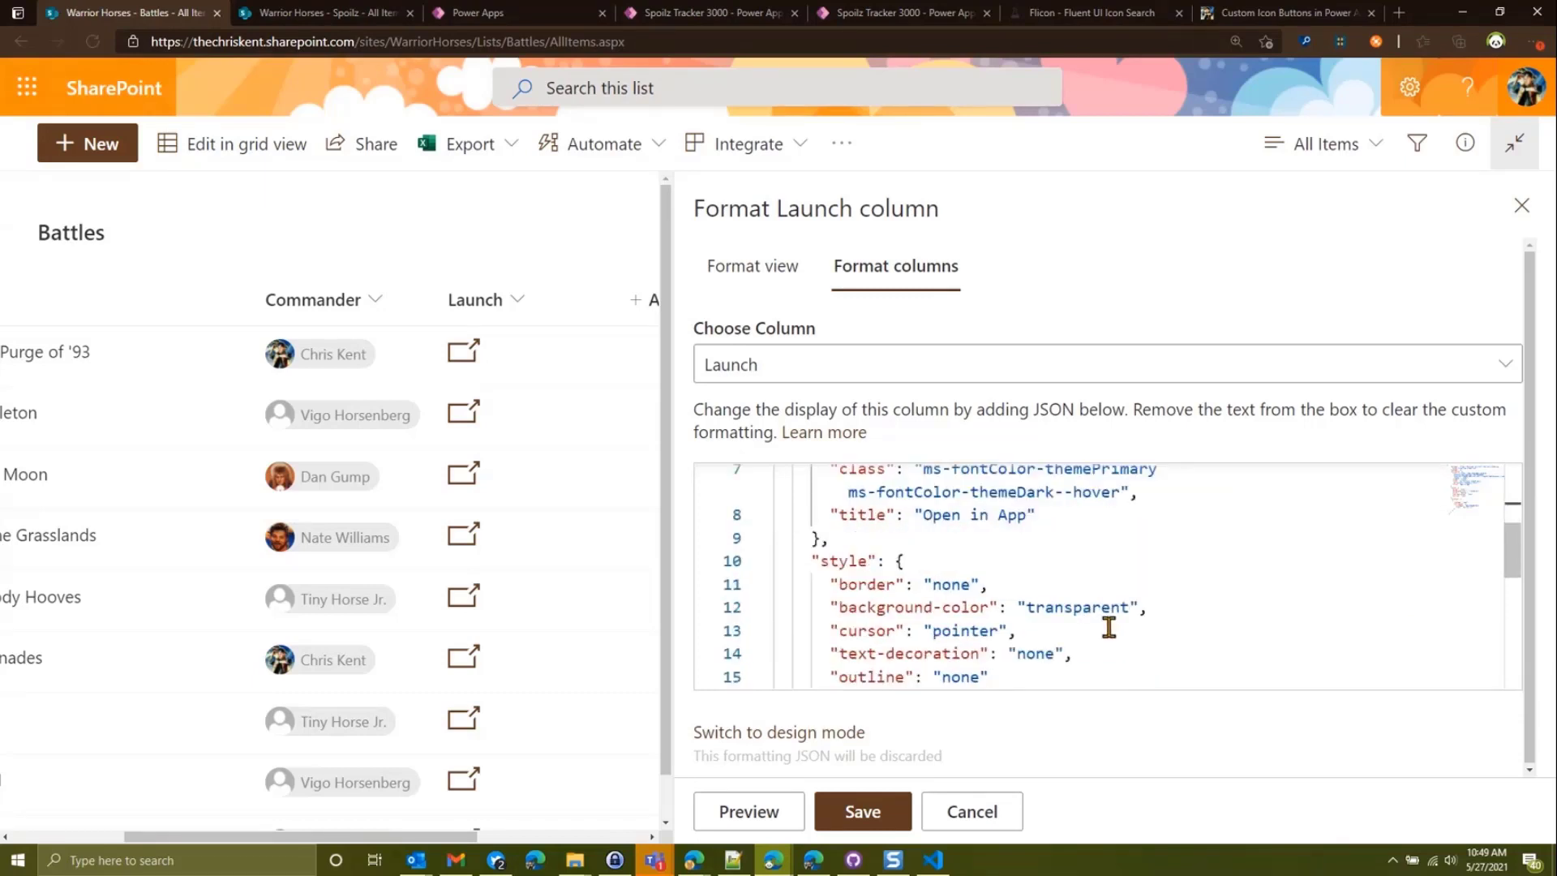
pyautogui.scroll(-4, 1062, 588)
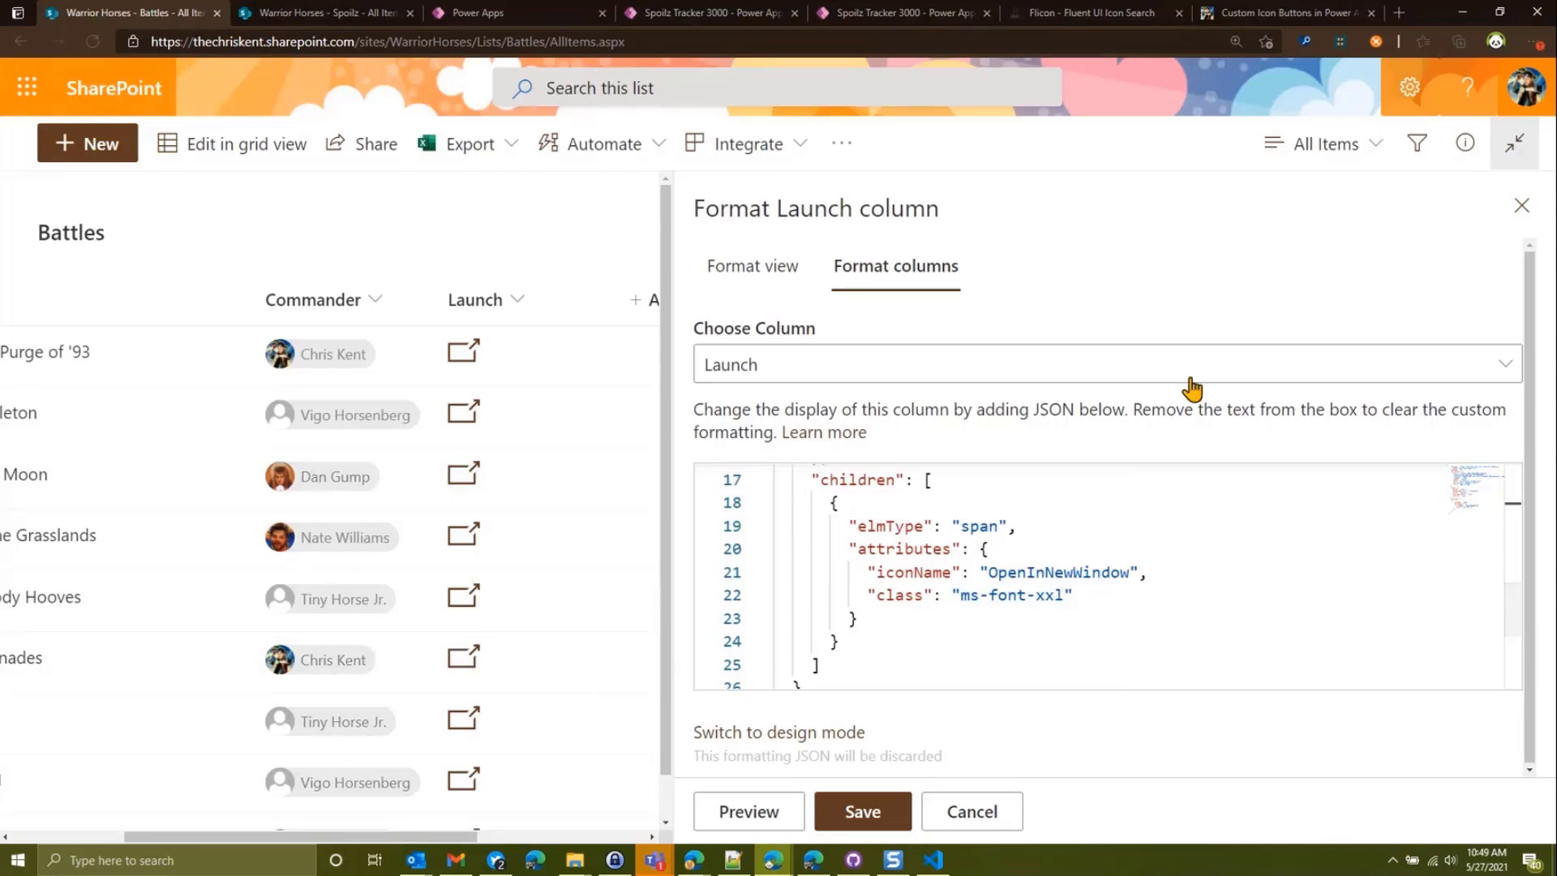
# - Search Flicon for 'crow' and copy the Crown icon's name
pyautogui.click(1090, 12)
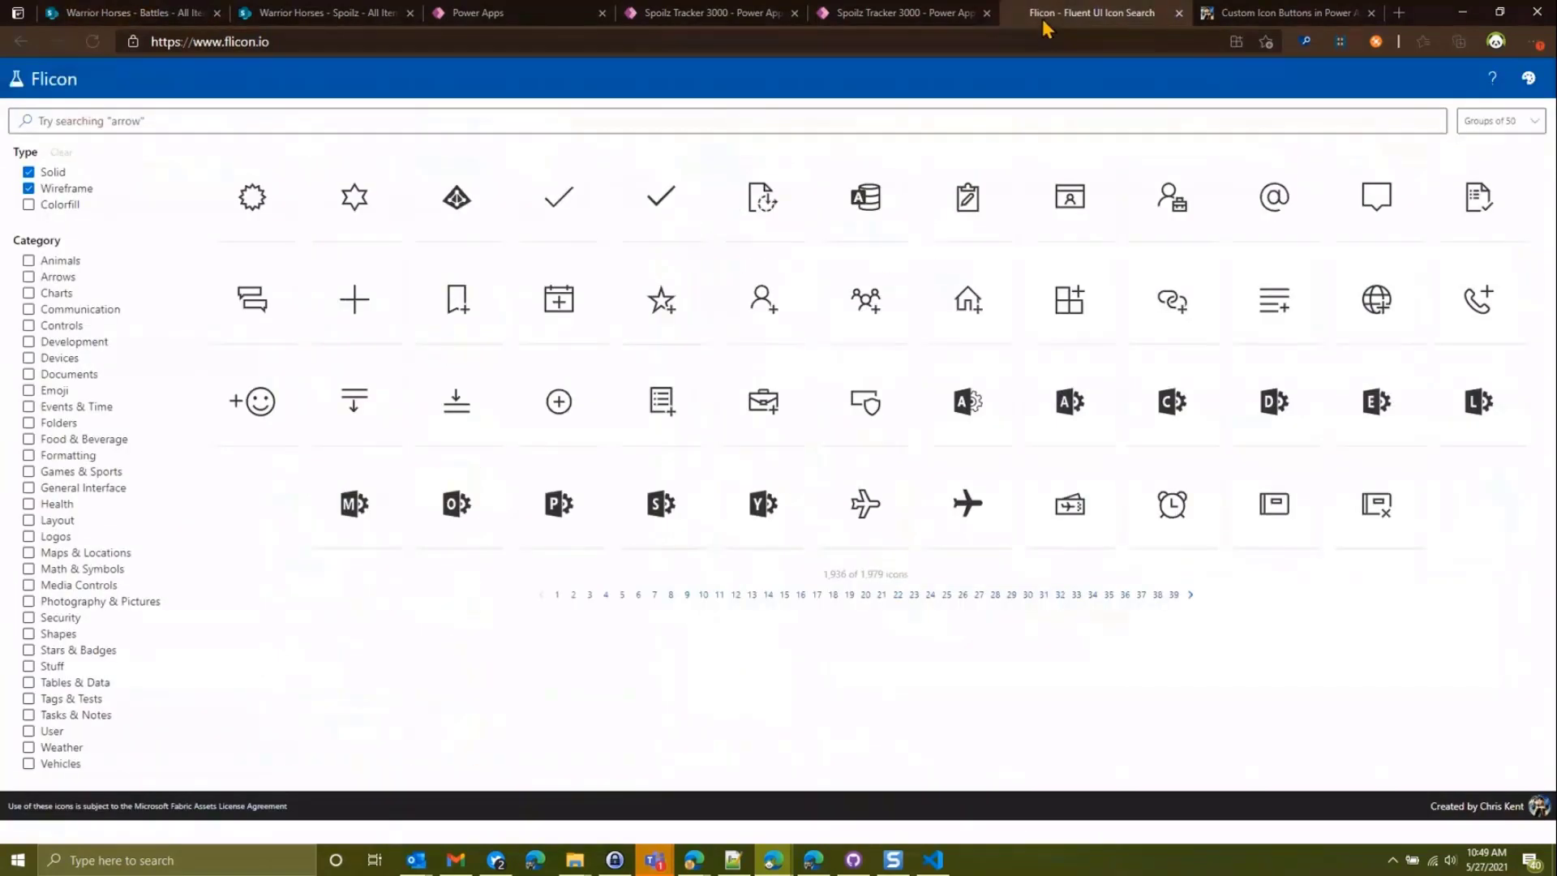
pyautogui.click(383, 122)
pyautogui.write('crow')
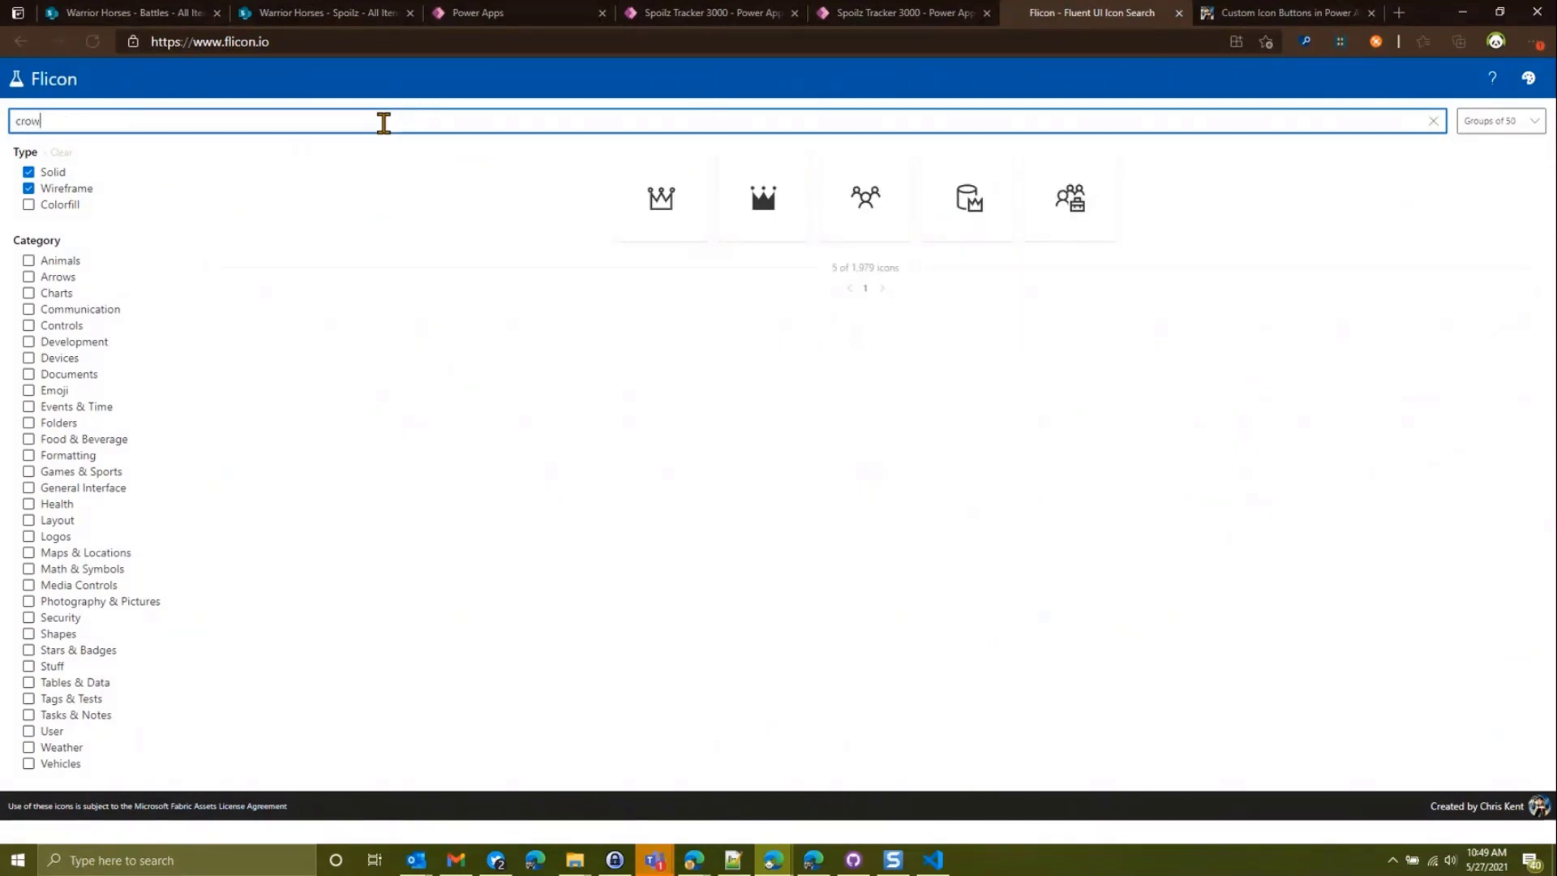
pyautogui.moveTo(656, 230)
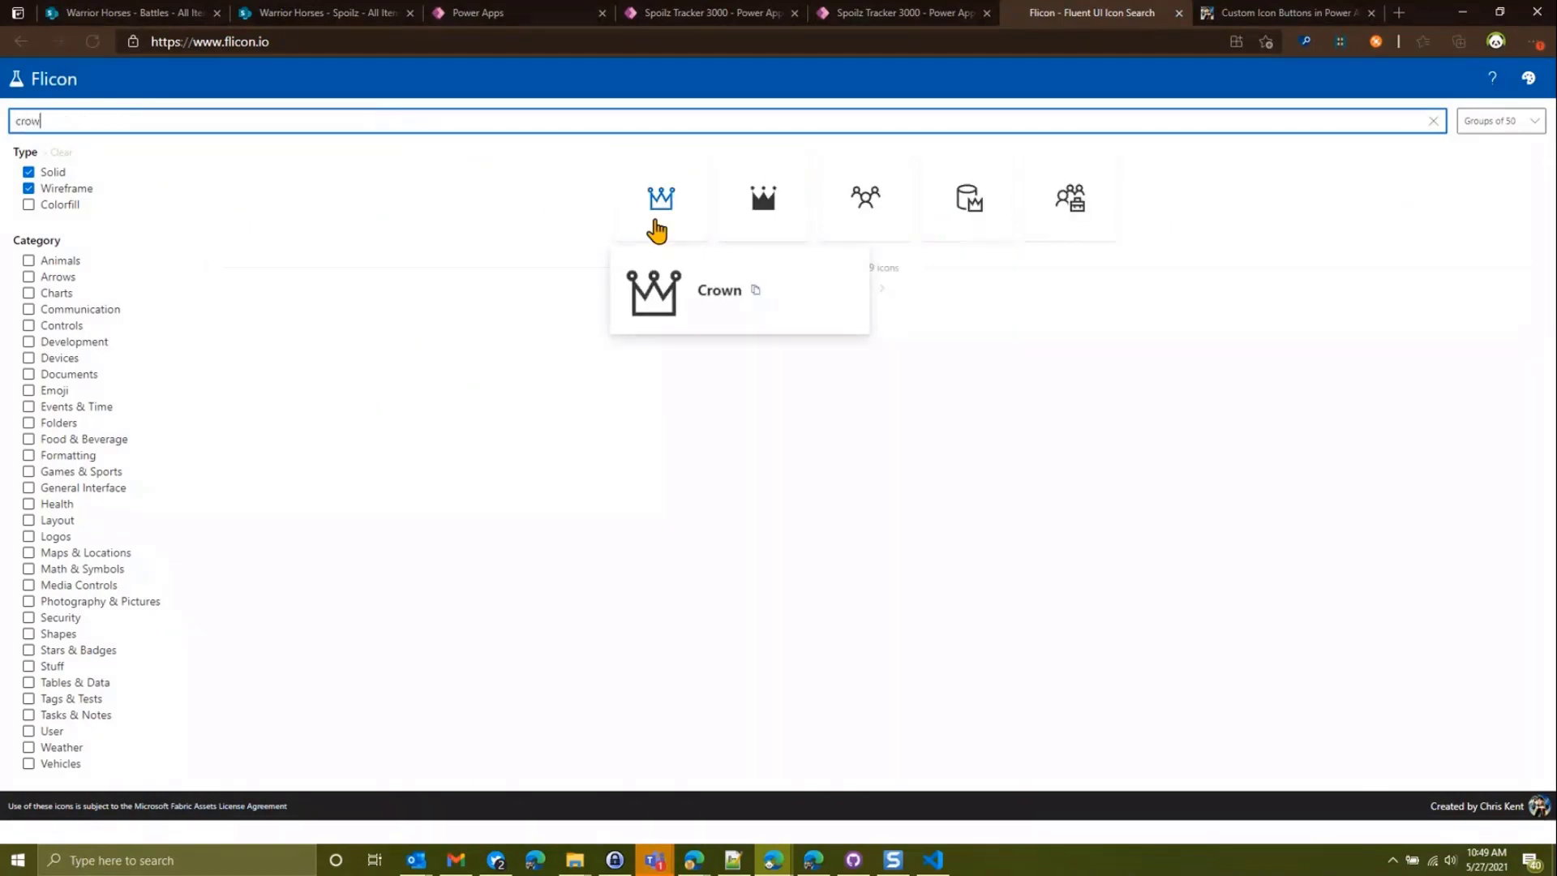
pyautogui.click(753, 292)
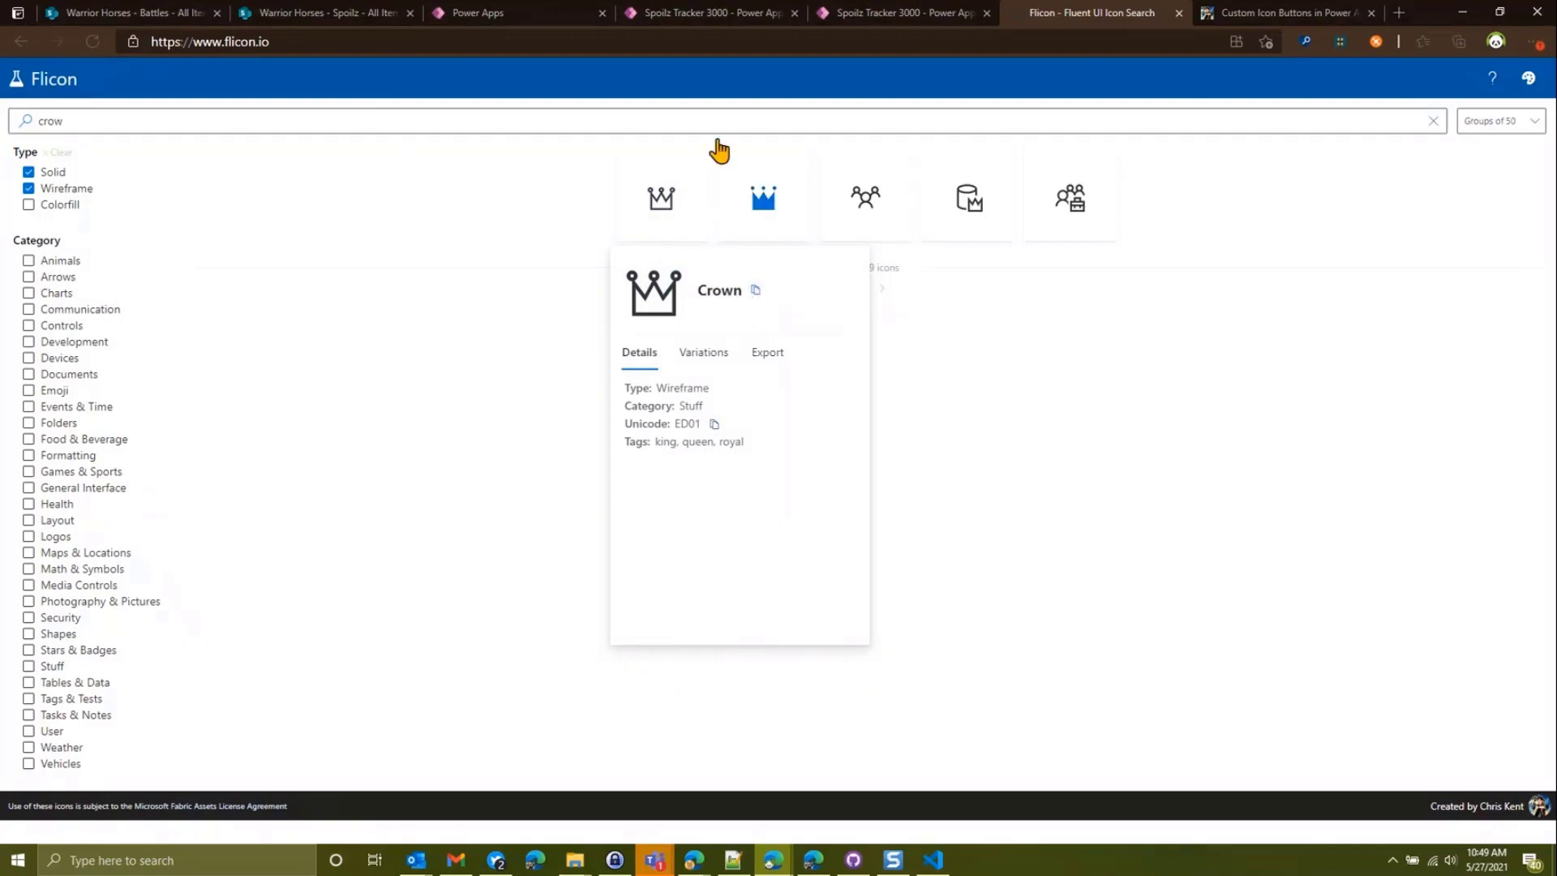
# - Replace OpenInNewWindow with Crown in the Launch JSON, then preview and save the format
pyautogui.click(115, 18)
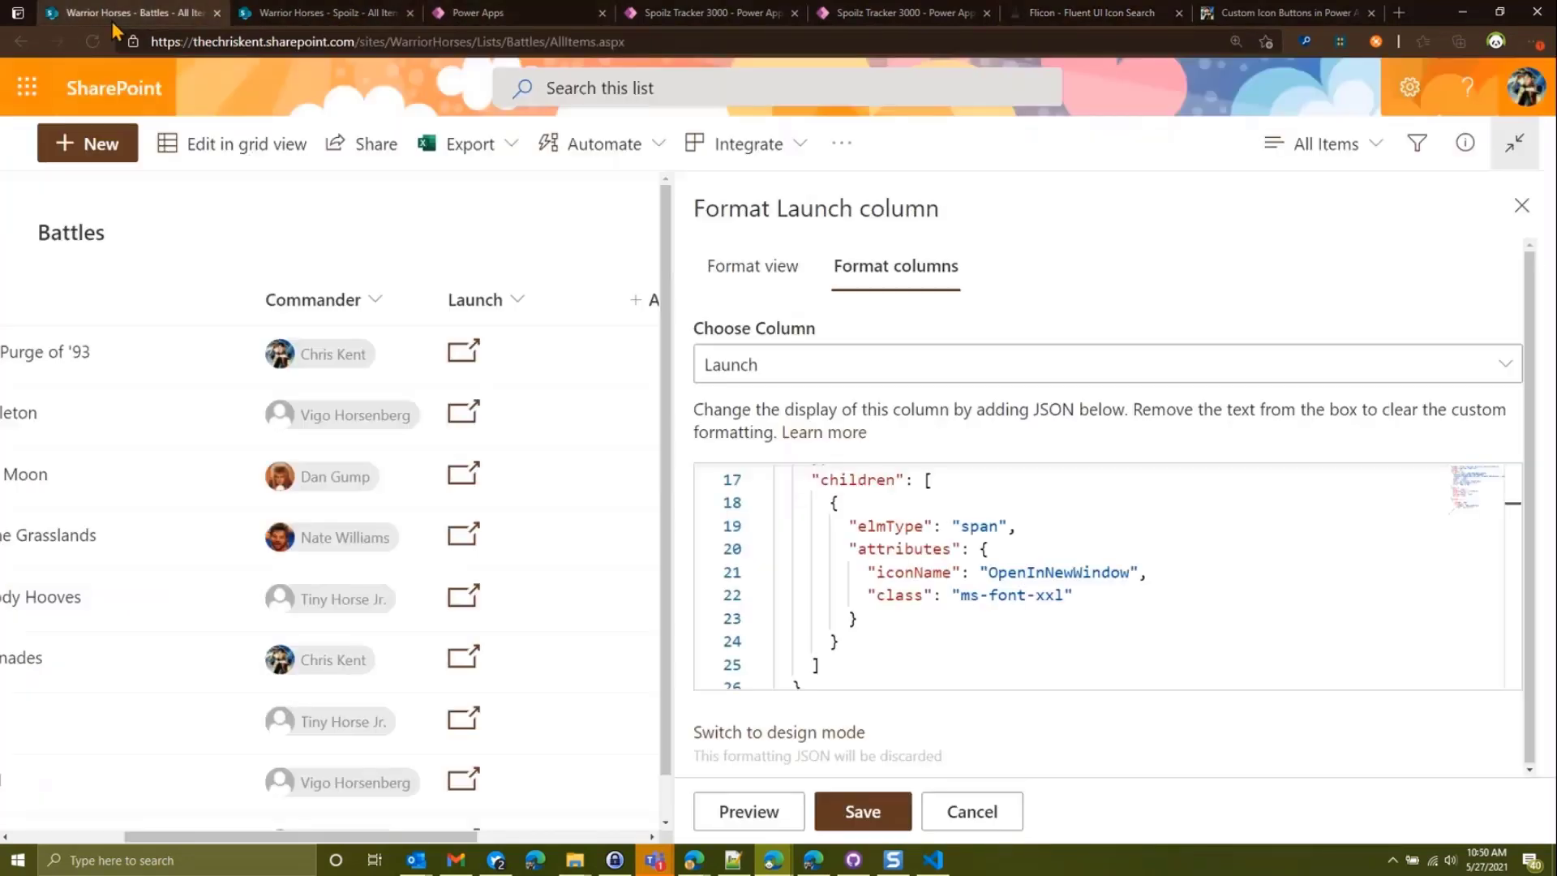
pyautogui.moveTo(989, 573); pyautogui.dragTo(1149, 572)
pyautogui.hotkey('ctrl', 'v')
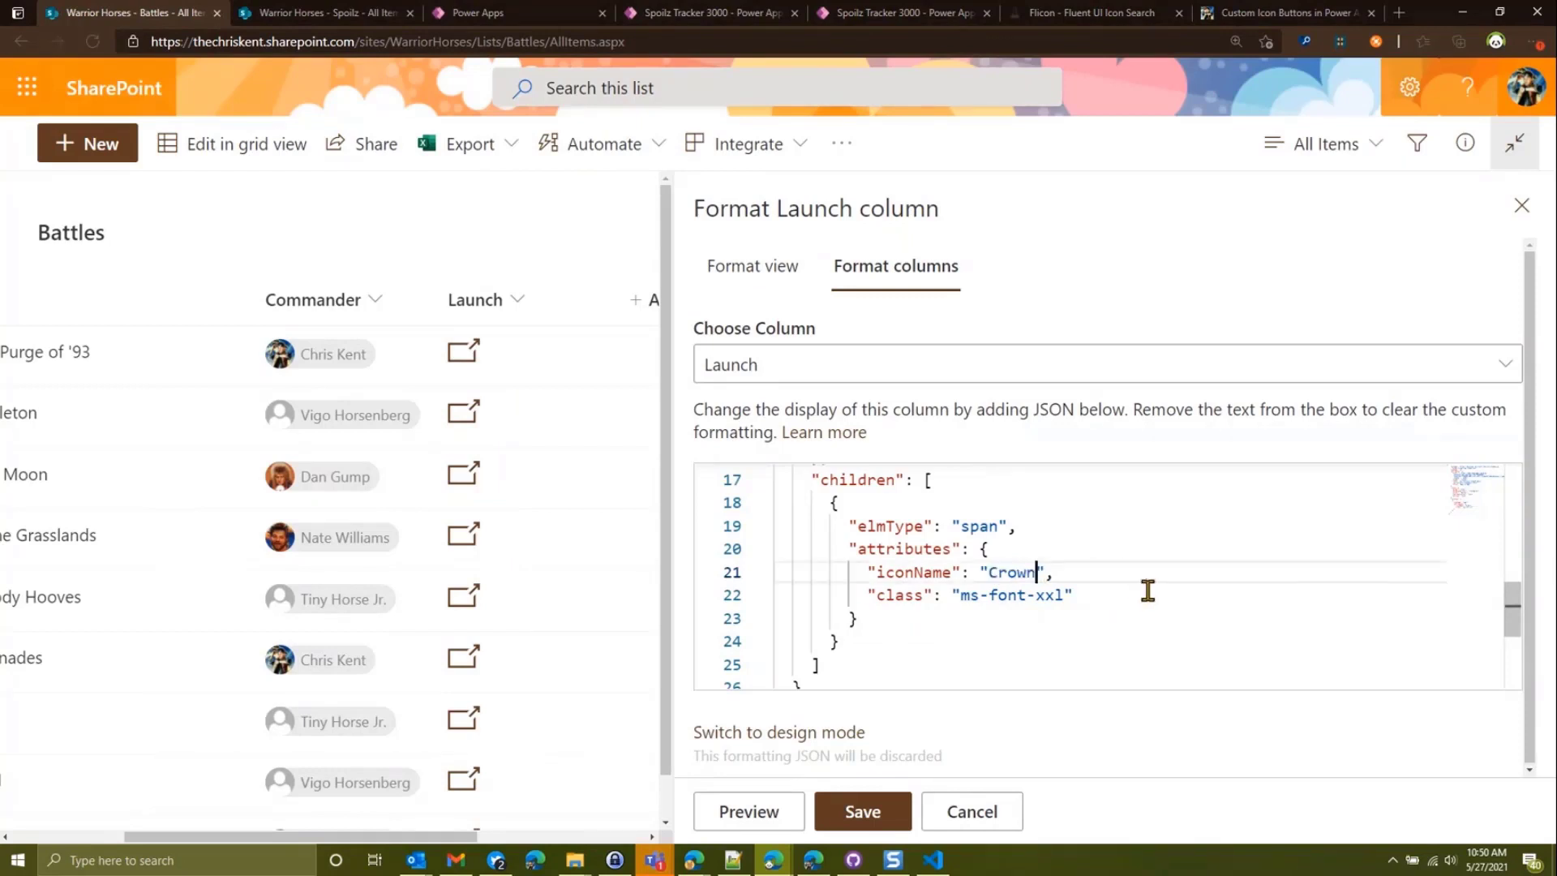
pyautogui.click(794, 818)
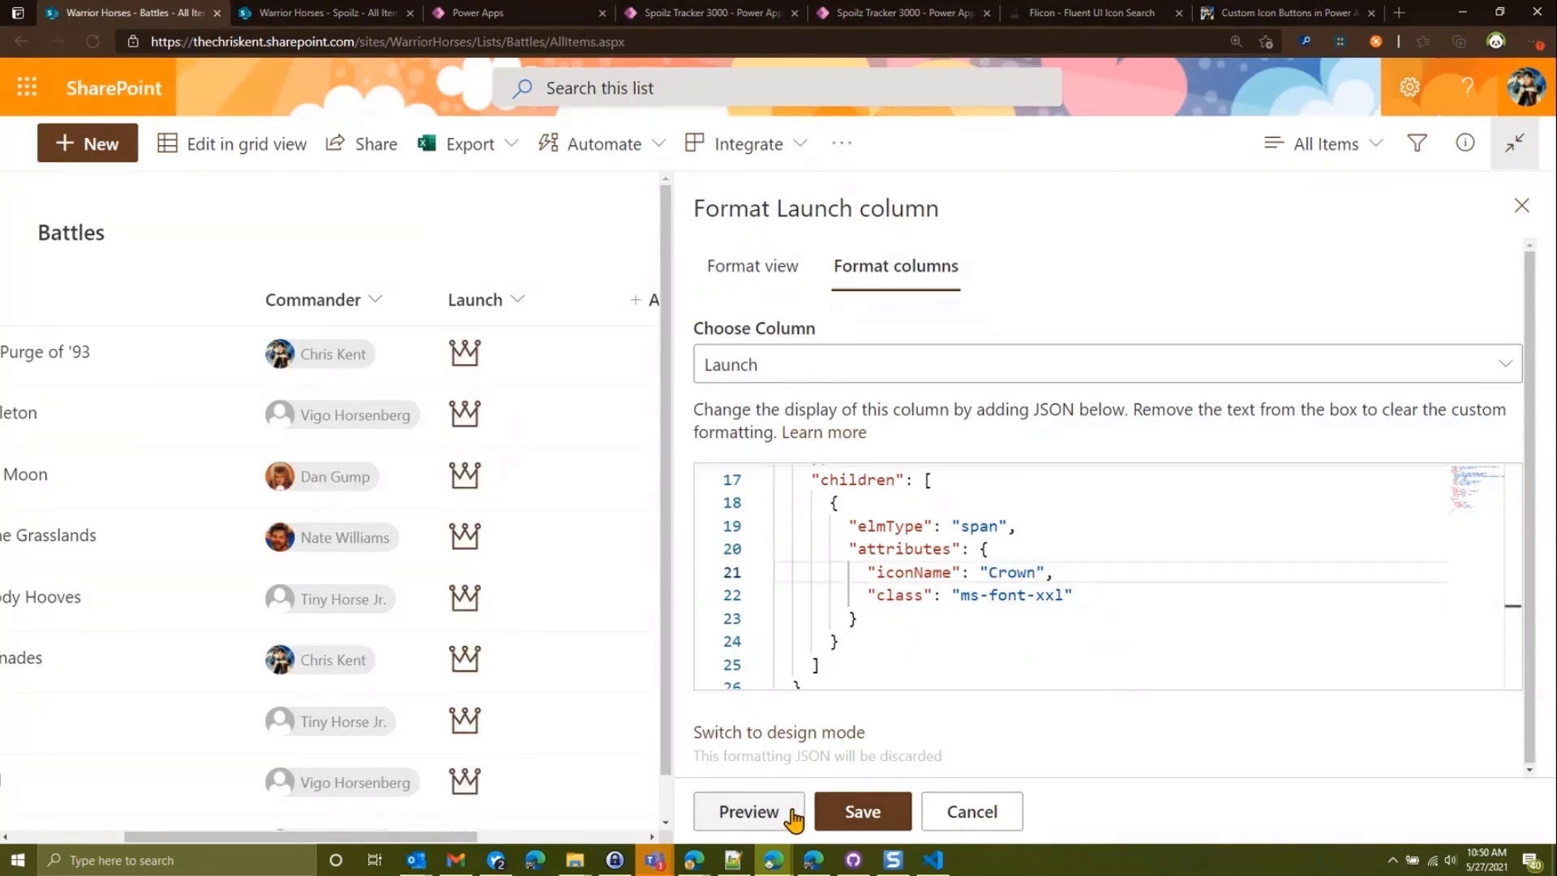
pyautogui.click(861, 819)
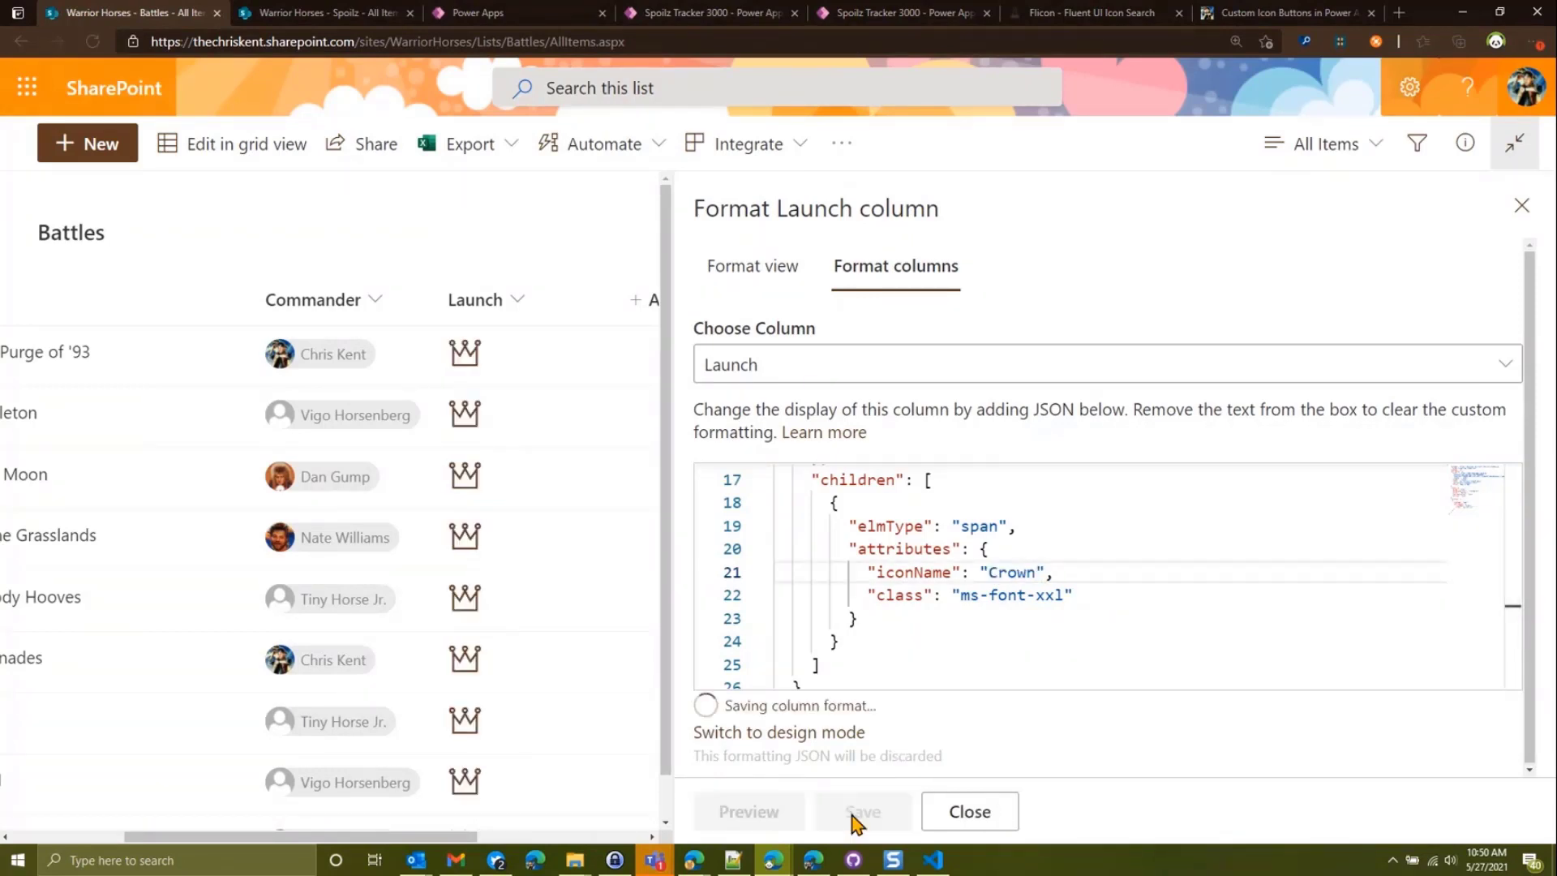
pyautogui.click(1521, 210)
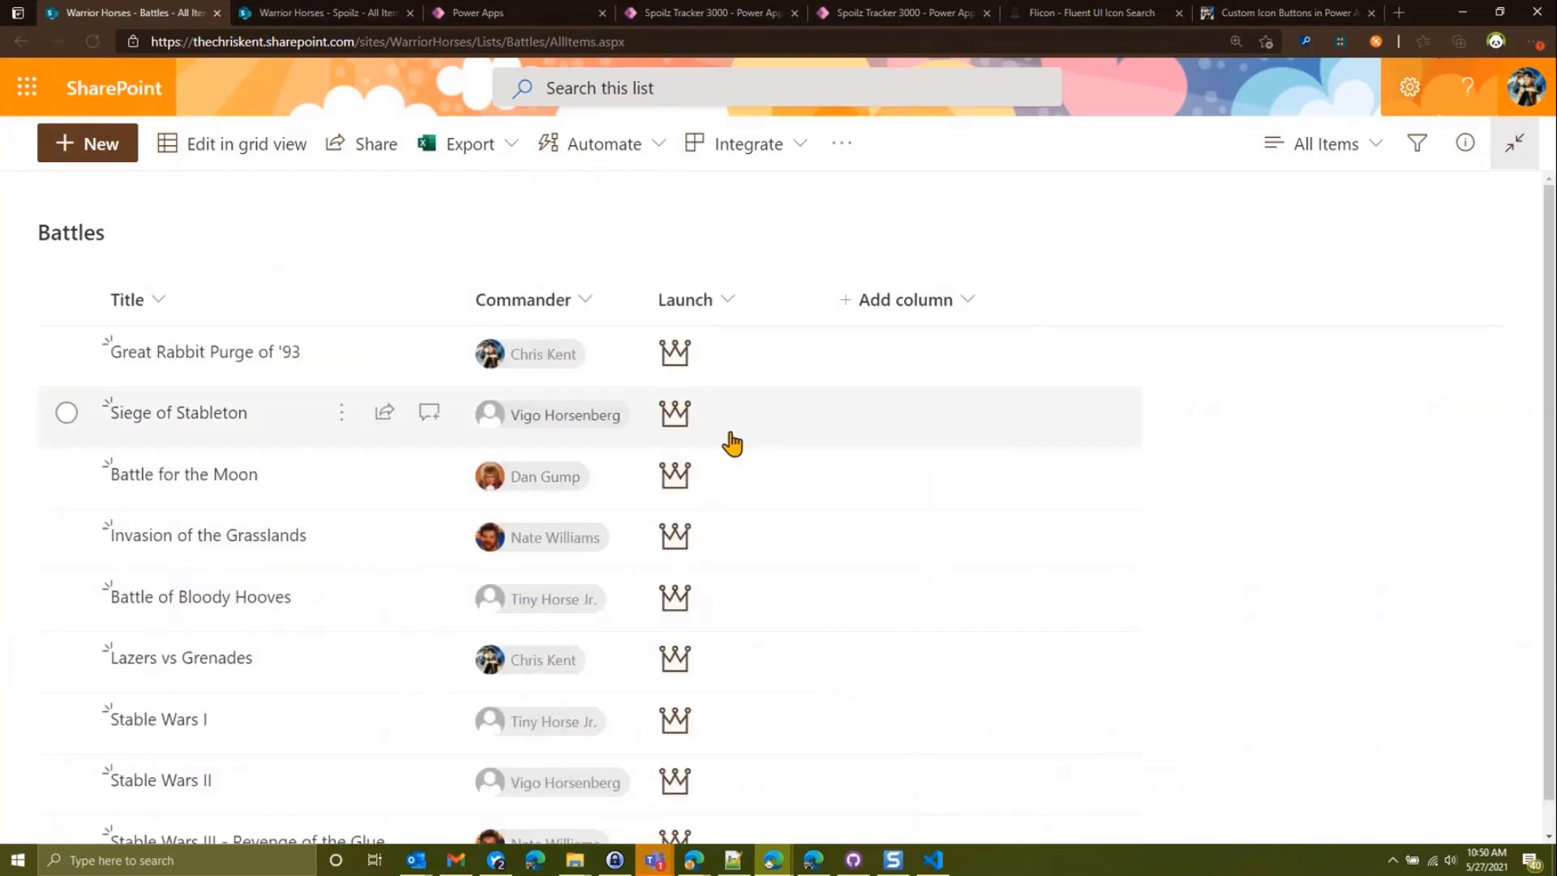
# - Test a battle's Crown link opening Spoilz Tracker 3000, then close the app tab
pyautogui.click(673, 357)
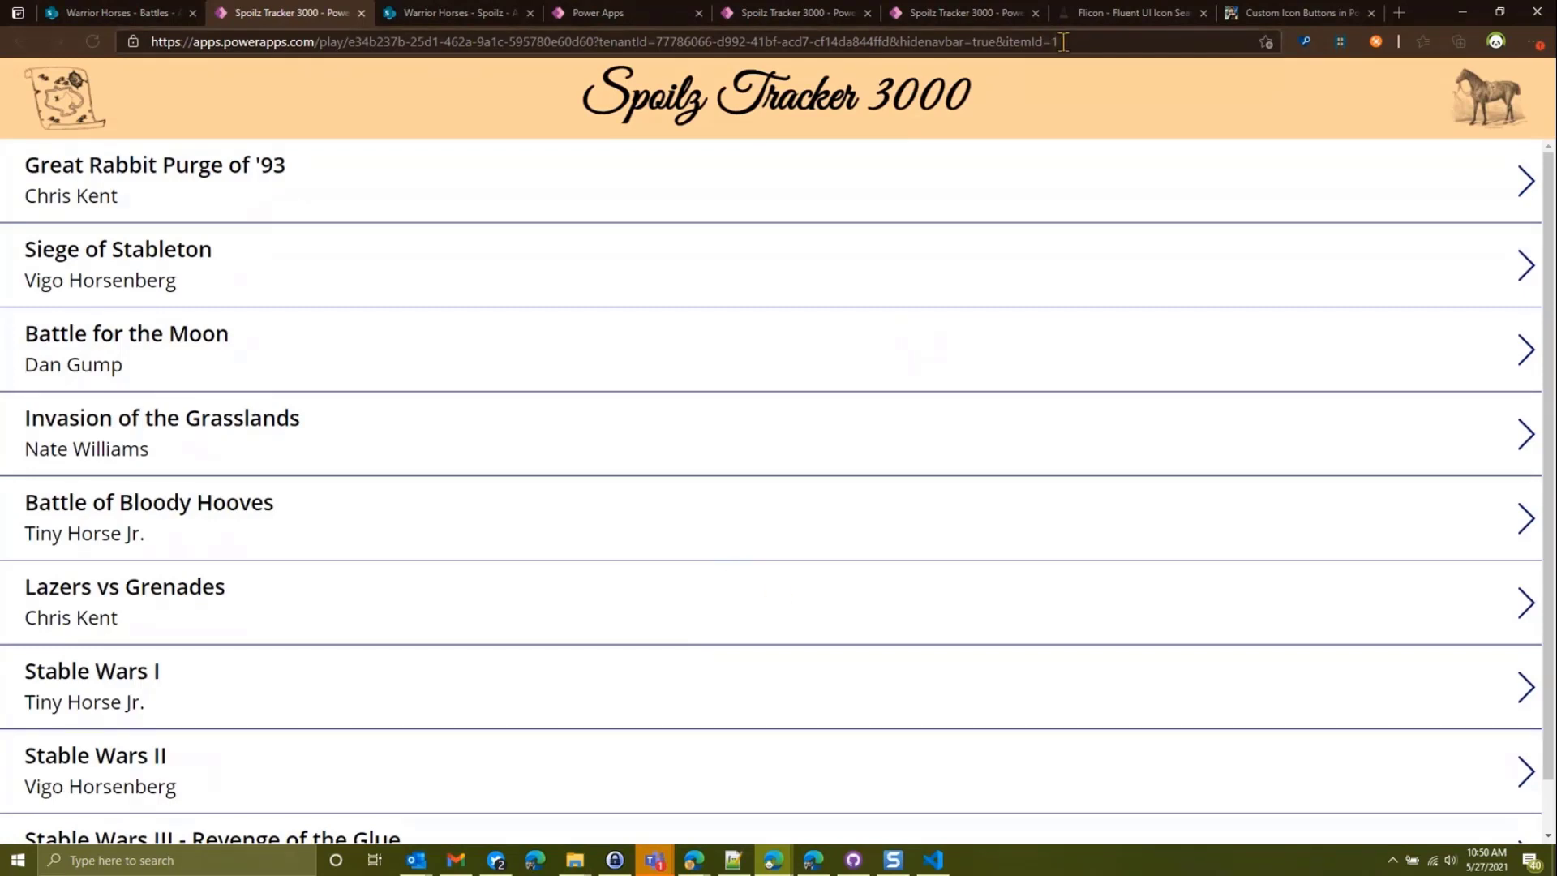
pyautogui.hotkey('ctrl', 'shift', 'Tab')
pyautogui.click(362, 13)
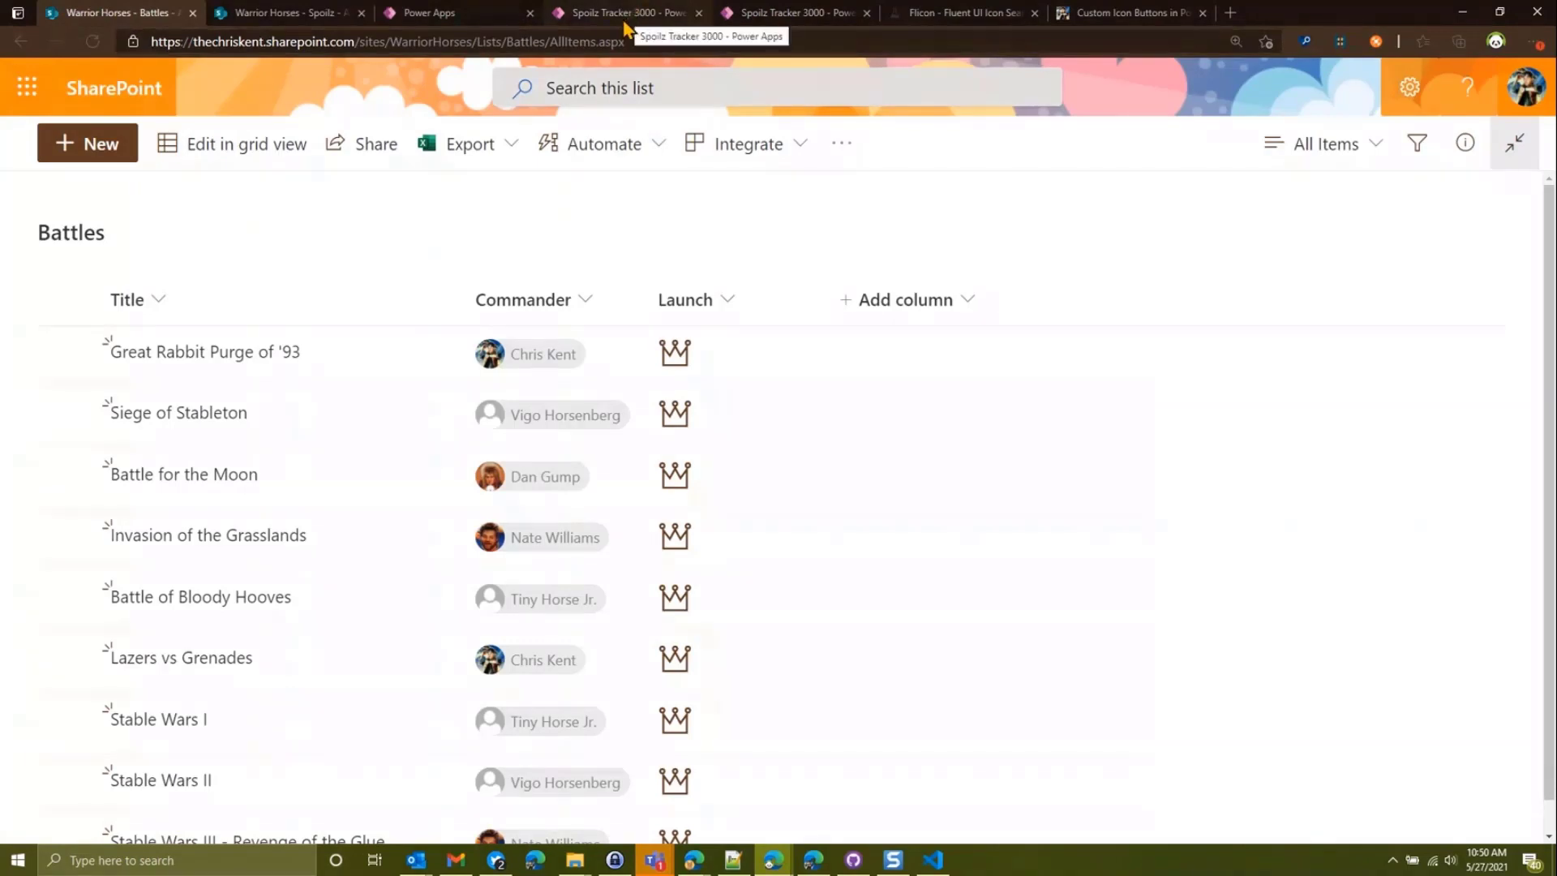
# - Close the running app and select App in the Tree view
pyautogui.click(625, 13)
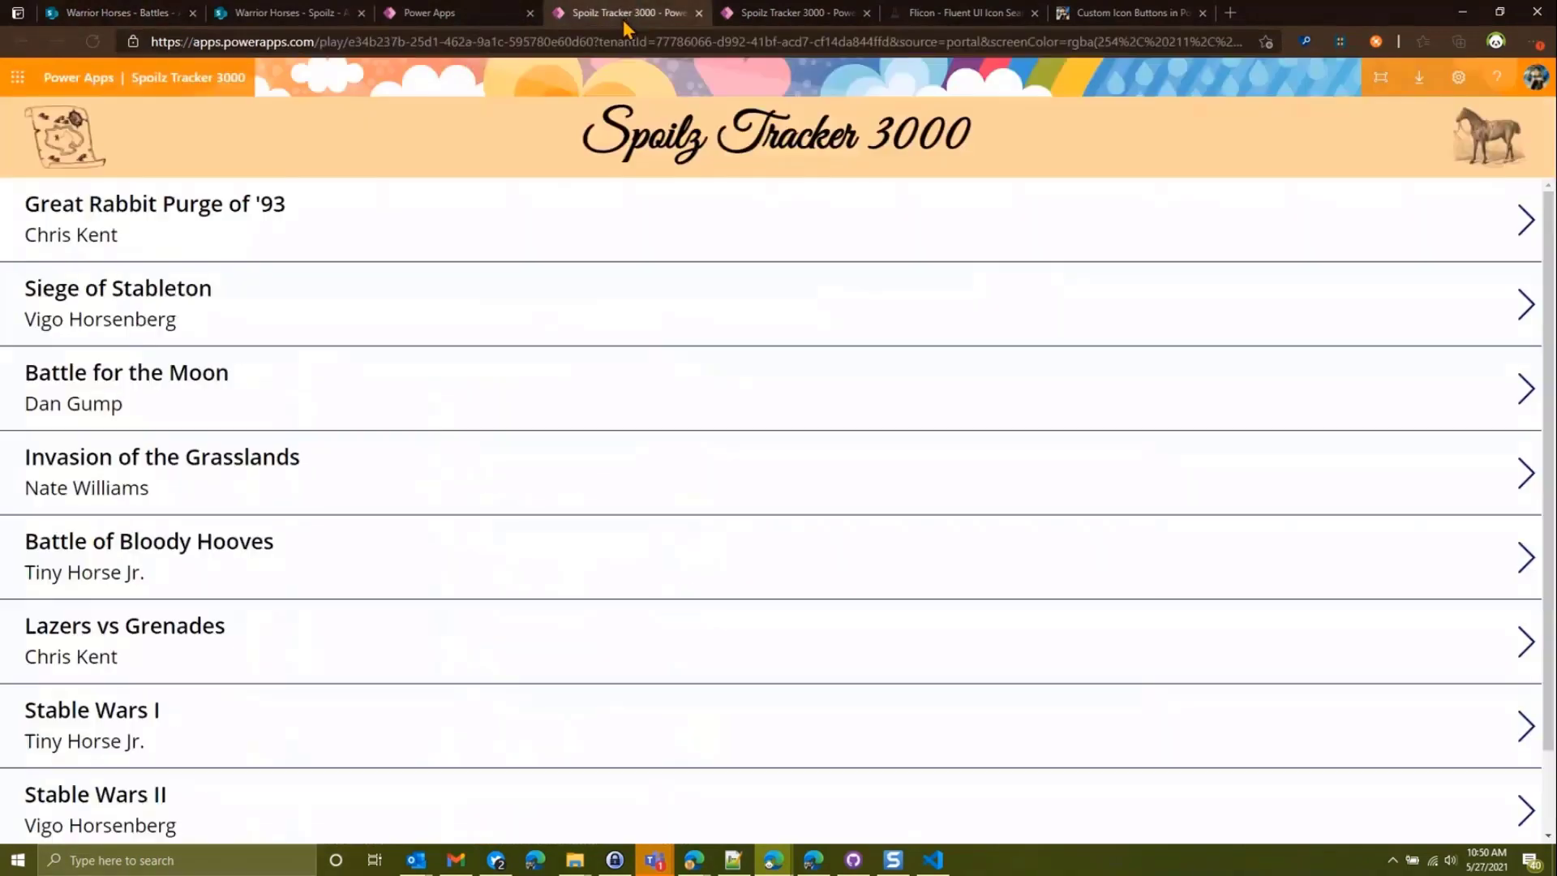
pyautogui.click(699, 13)
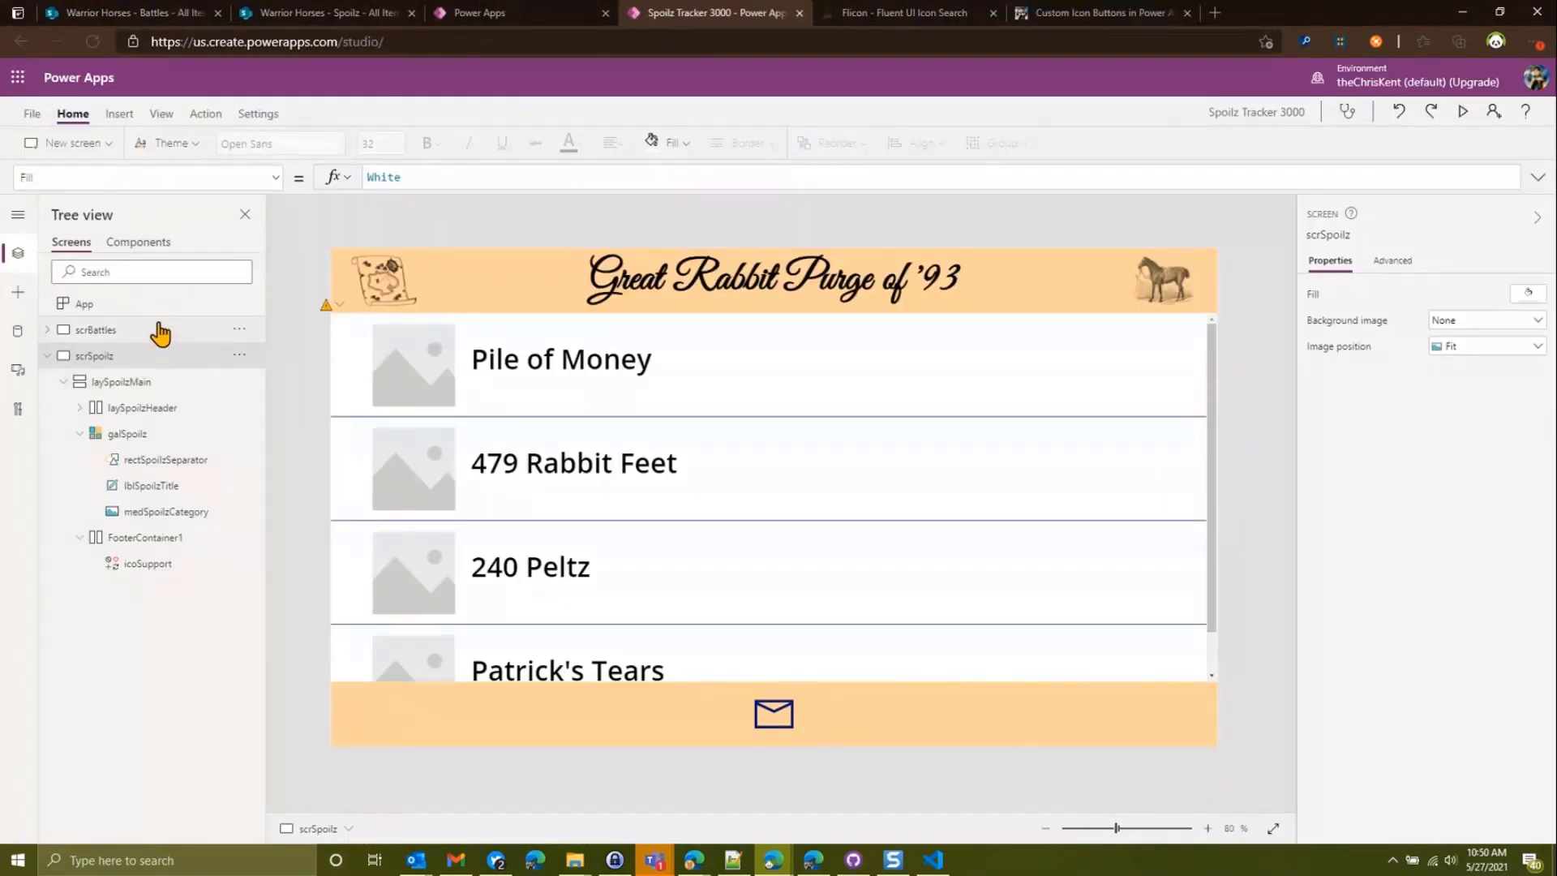
pyautogui.click(111, 311)
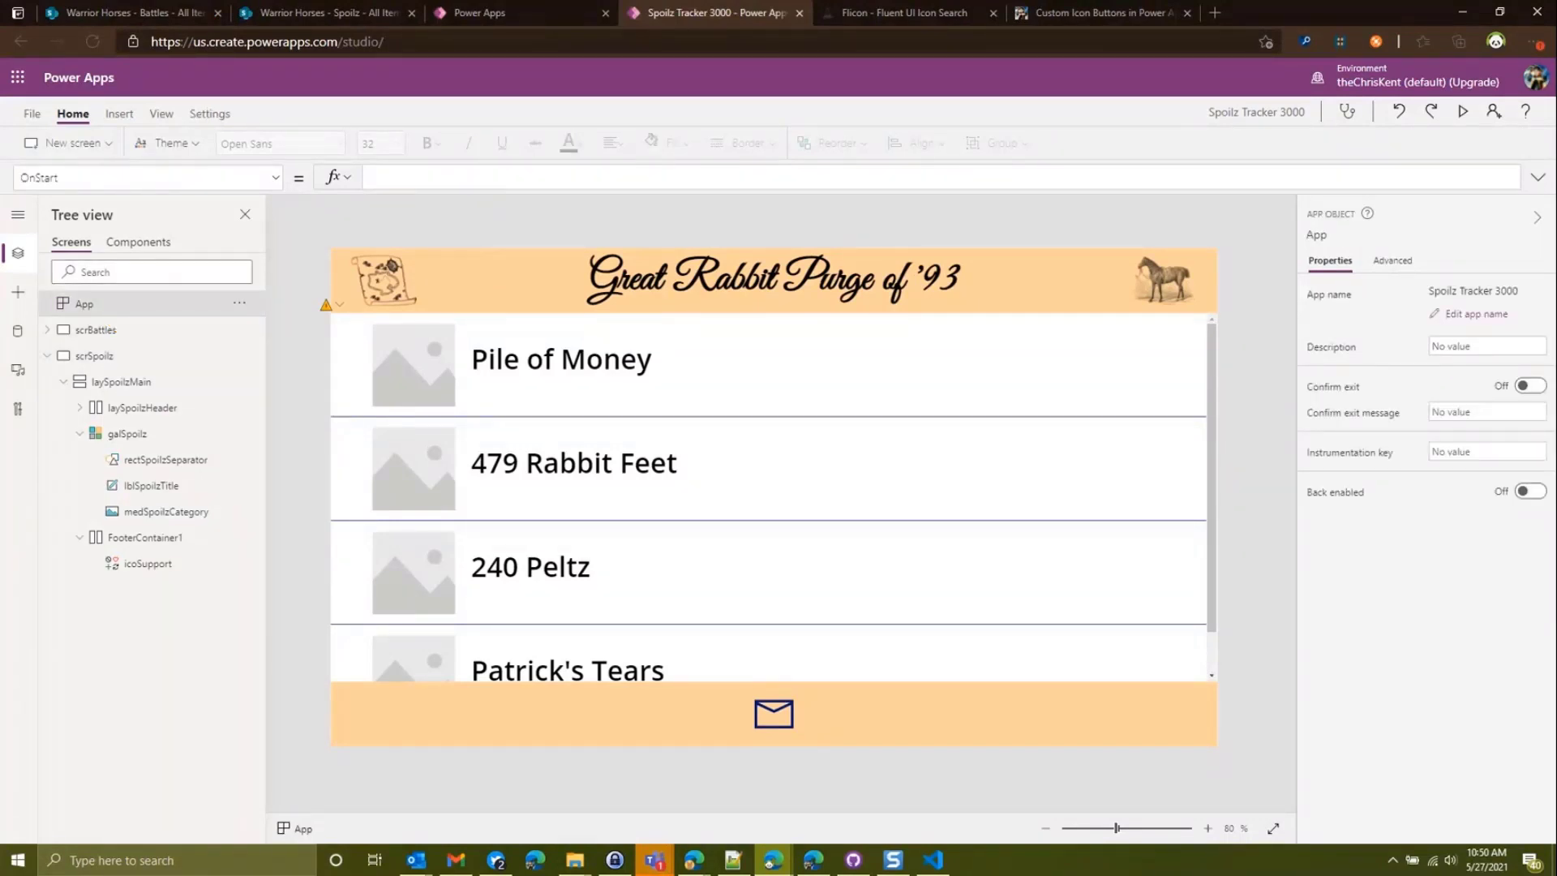
# - Paste the If/Set/Navigate OnStart formula that loads BattleItem from itemId and opens scrSpoilz
pyautogui.hotkey('alt', 'Tab')
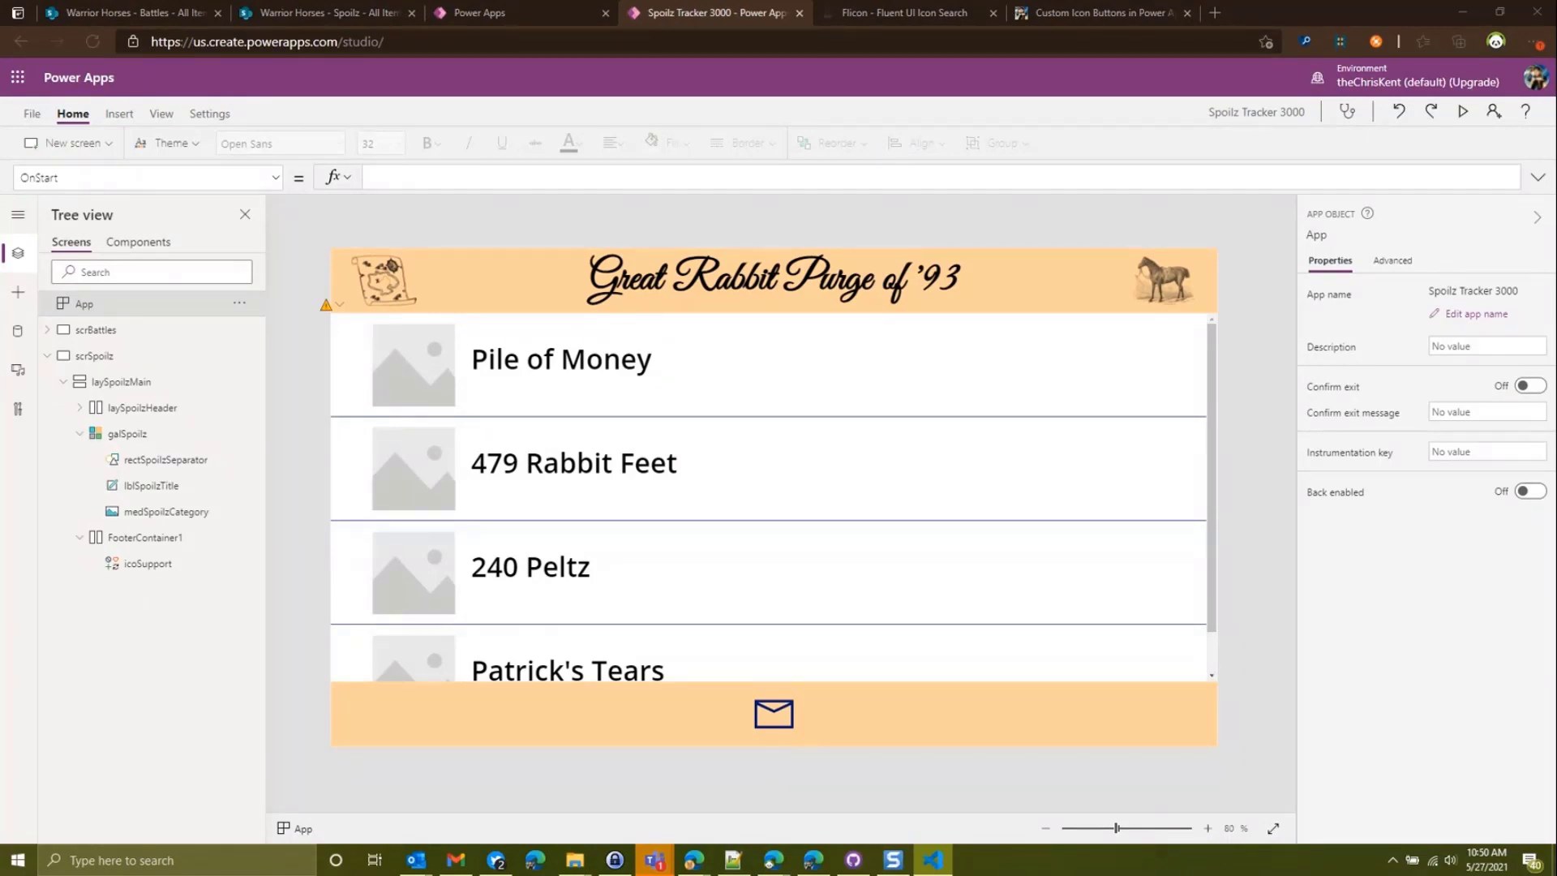
pyautogui.click(551, 179)
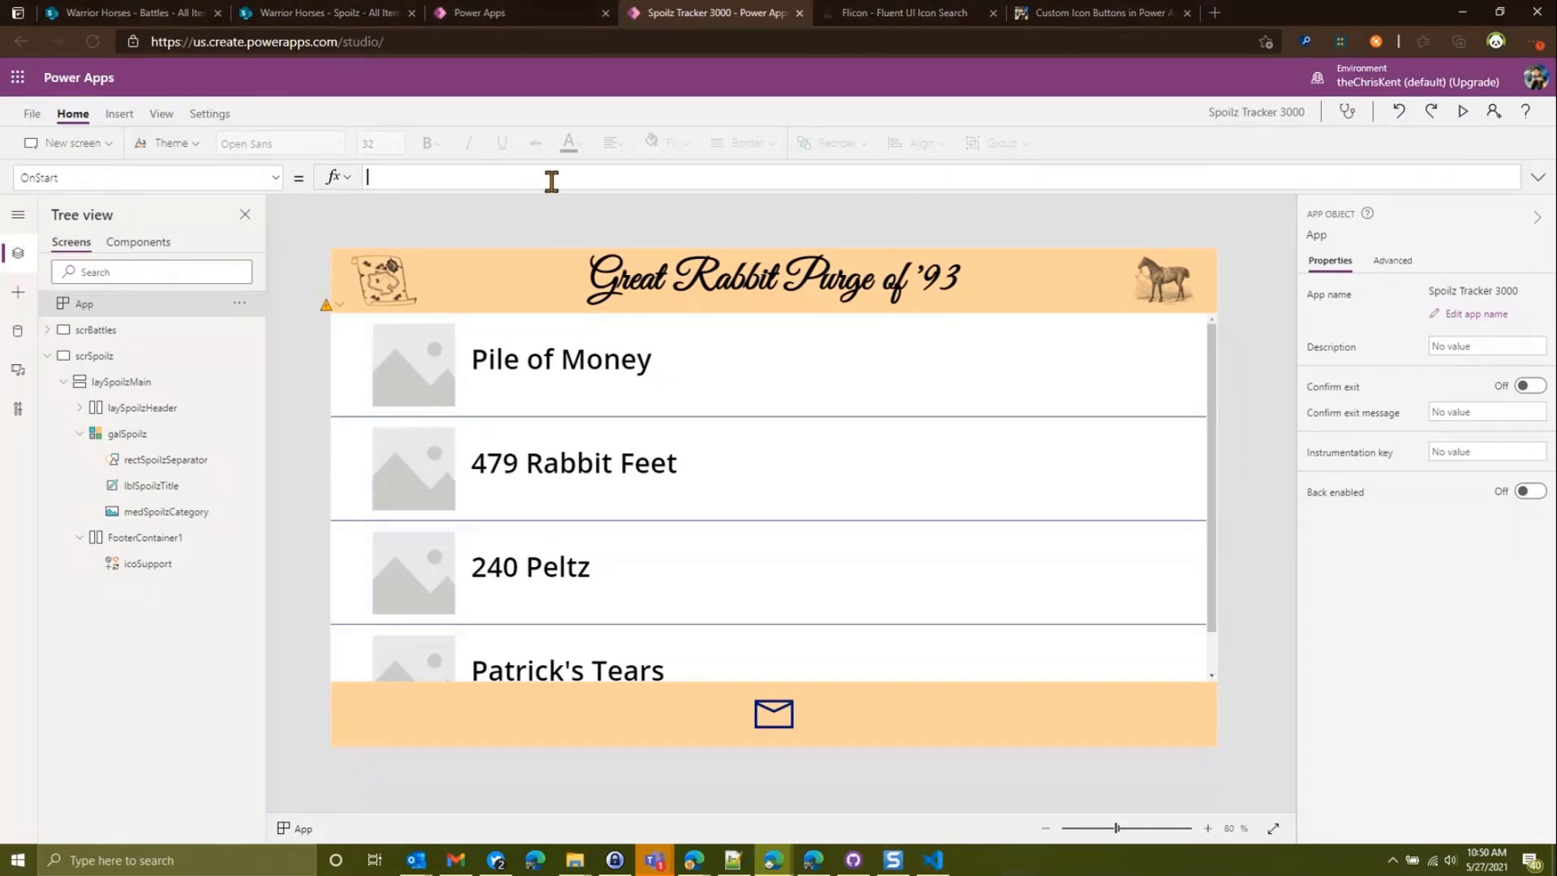
pyautogui.click(1537, 178)
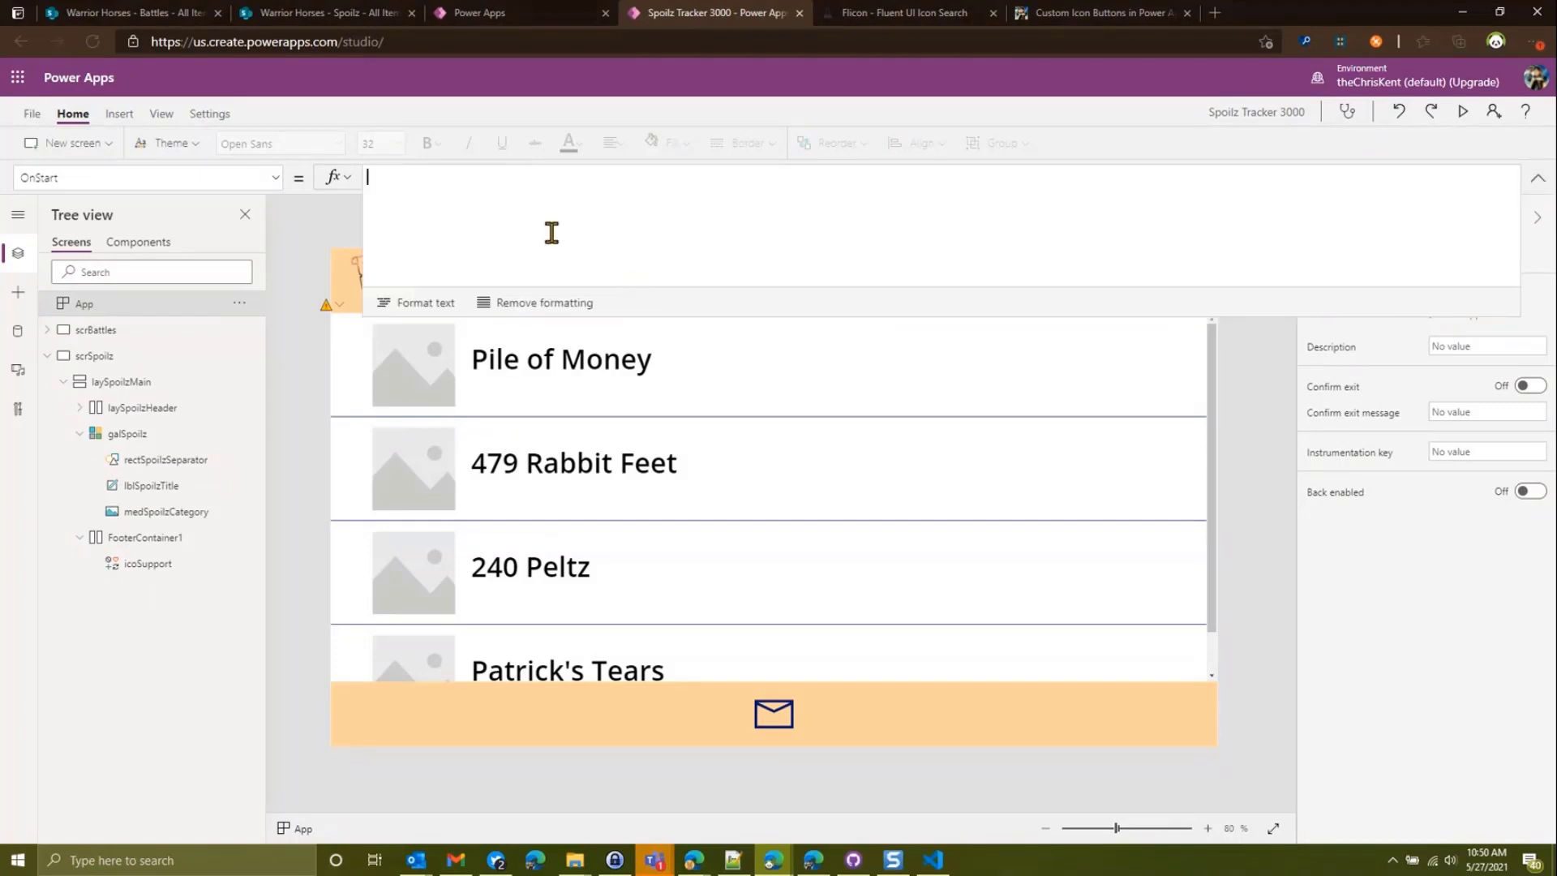
pyautogui.write('If(!IsBlank(Param("itemId")) && IsNumeric(Param("itemId")),     Set(BattleItem,LookUp(Battles,ID=Value(Param("itemId"))));     Navigate(scrSpoilz,ScreenTransition.None) )')
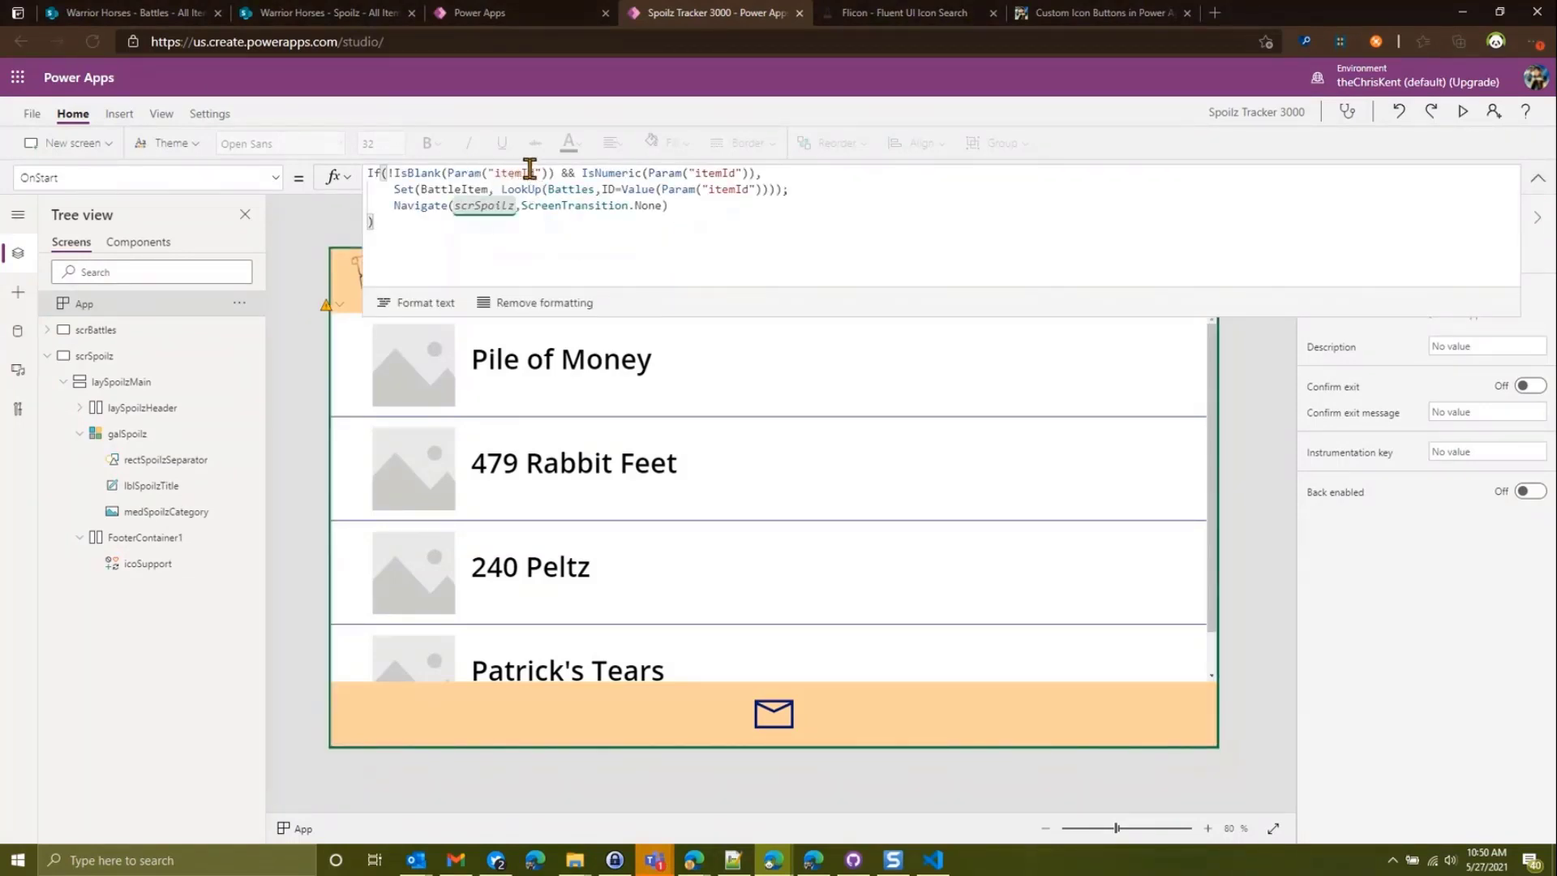
pyautogui.click(718, 204)
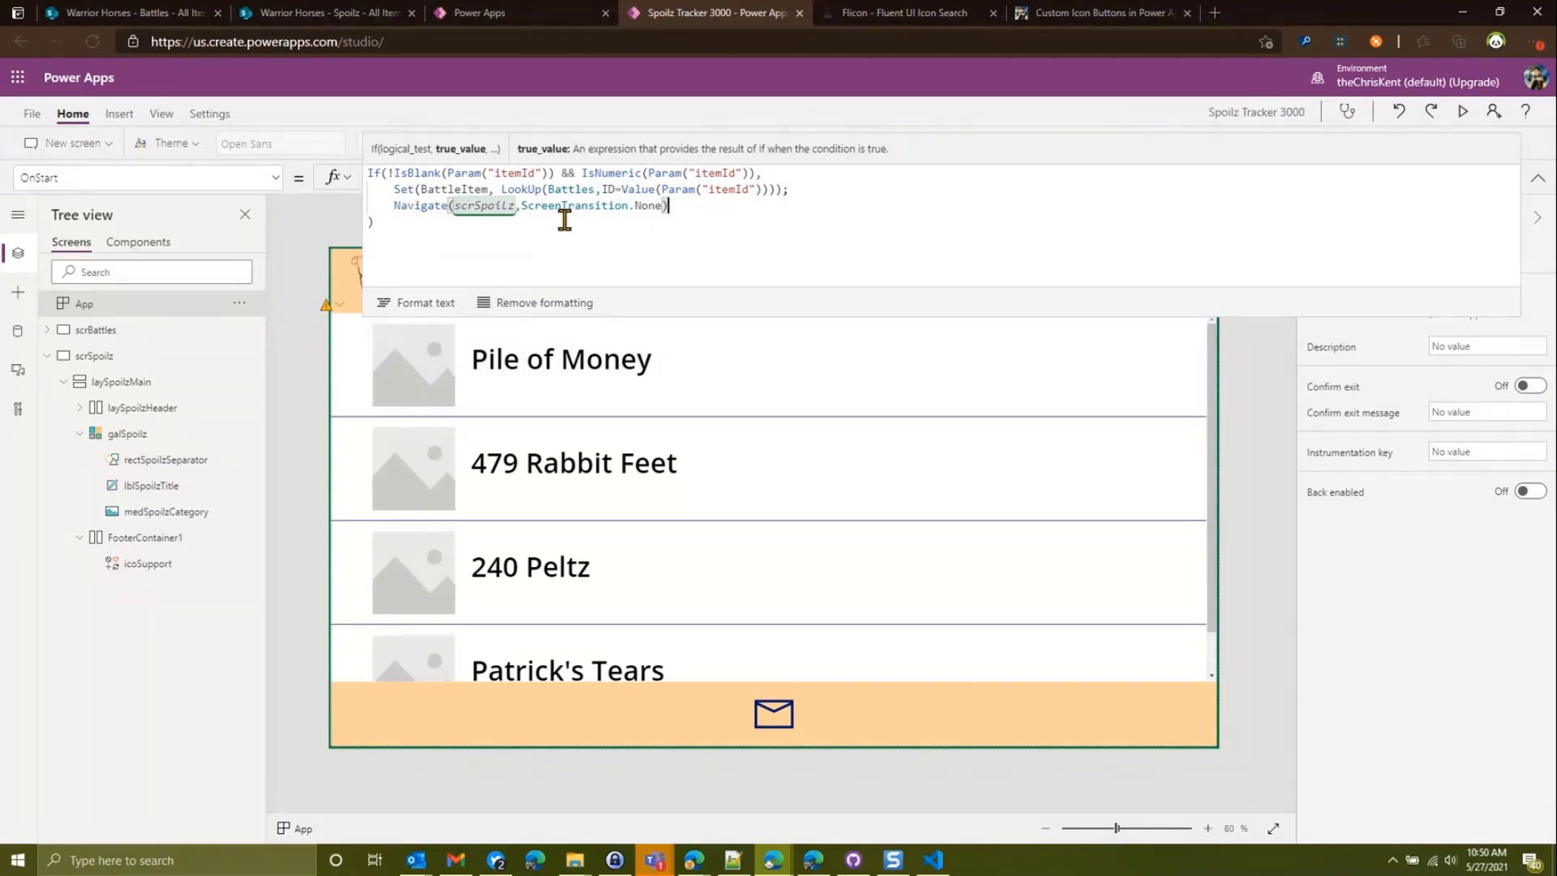
# - Save and publish Spoilz Tracker 3000, then return to the scrSpoilz editor with the formula bar collapsed
pyautogui.click(32, 113)
pyautogui.click(196, 329)
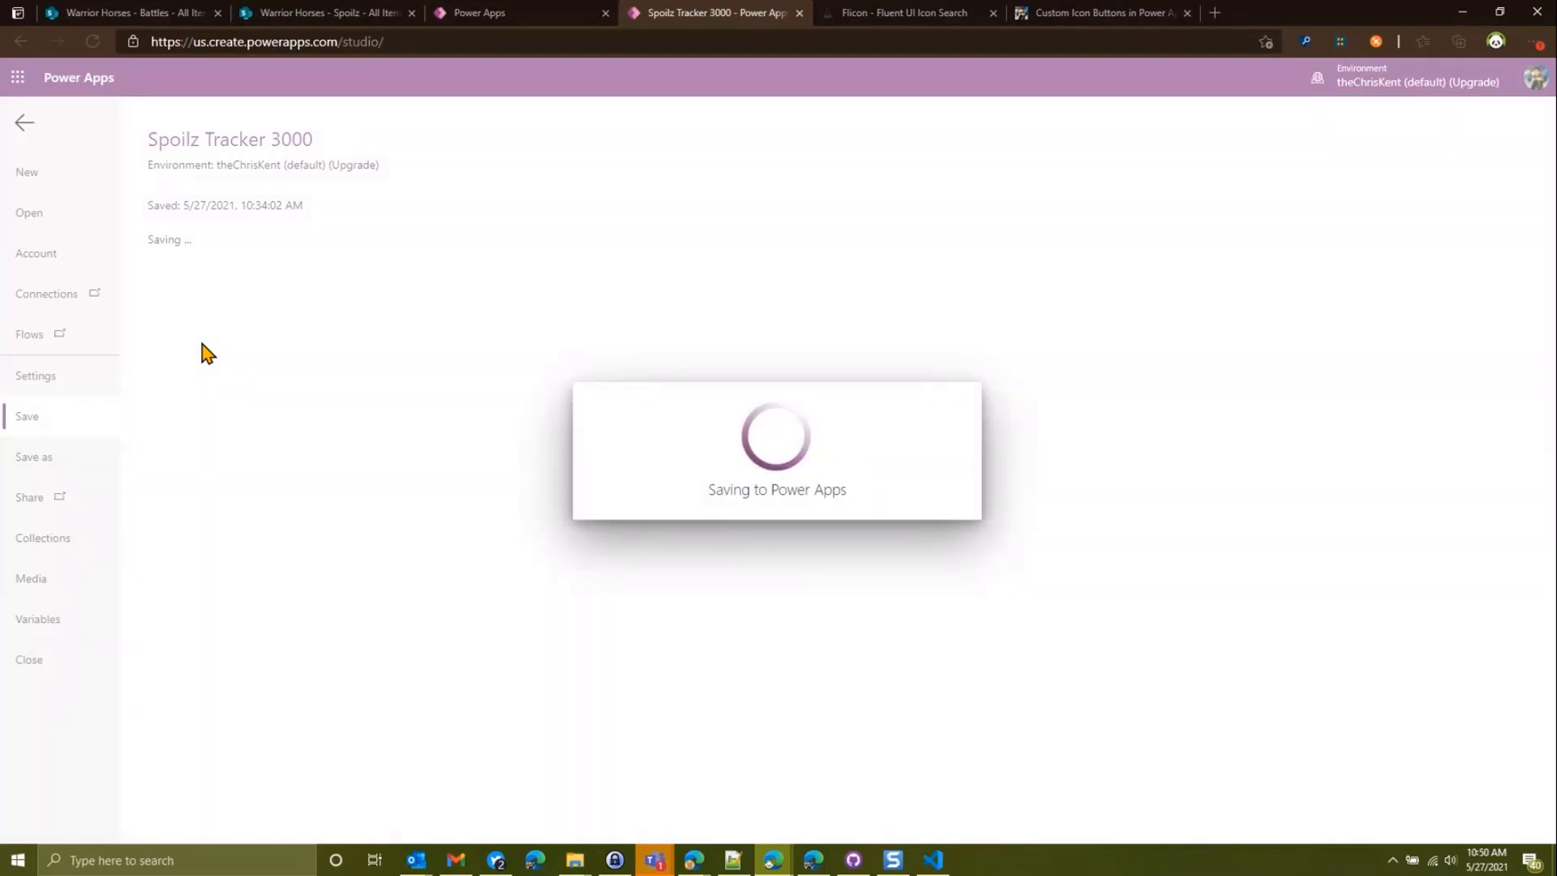
pyautogui.click(237, 308)
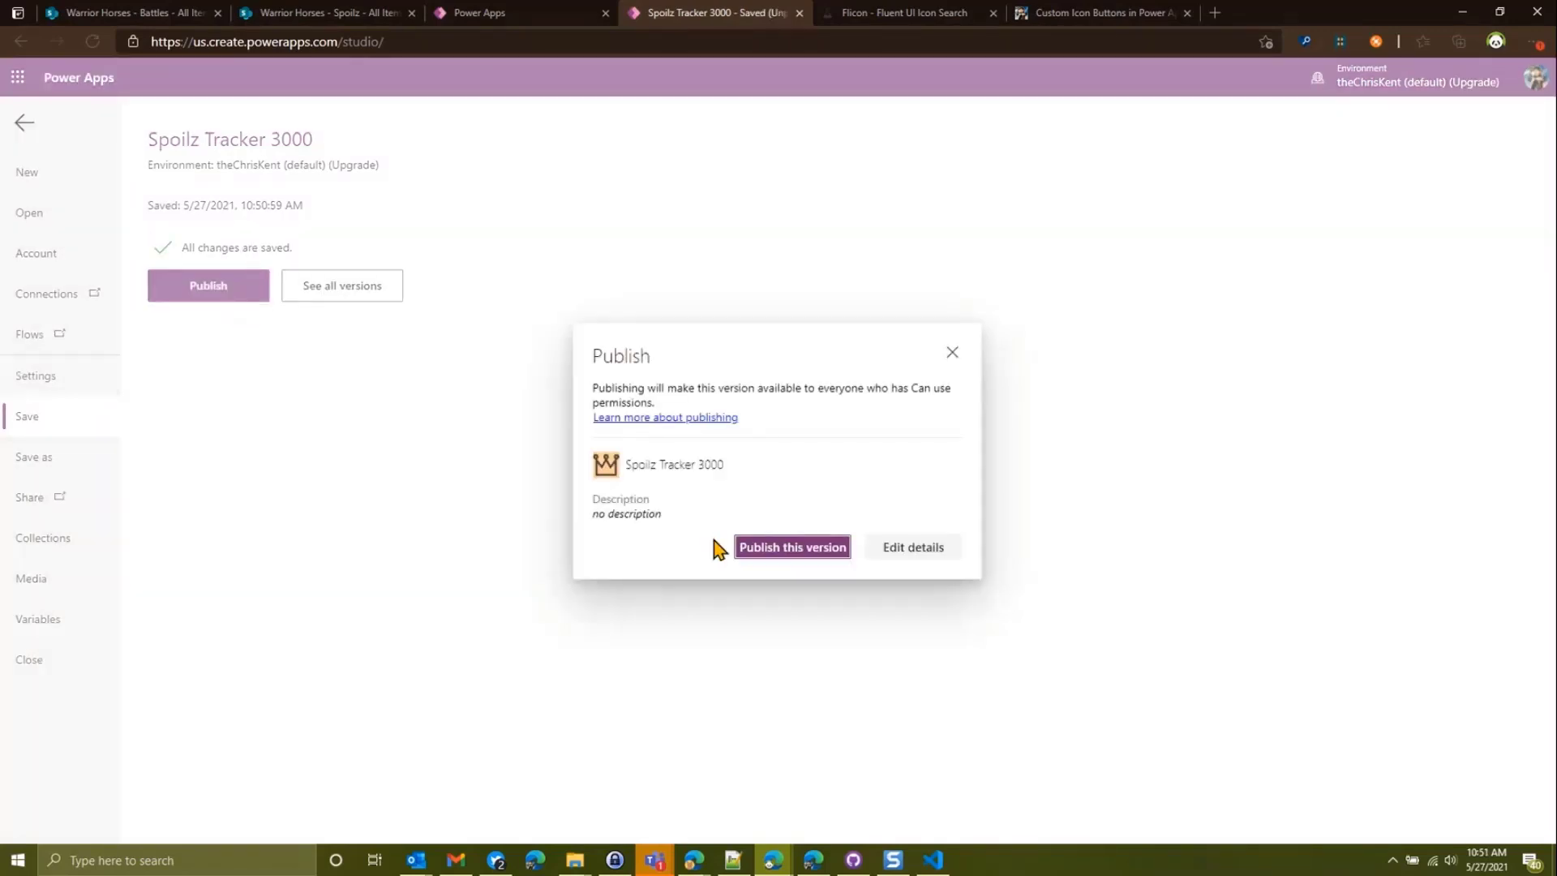
pyautogui.click(744, 546)
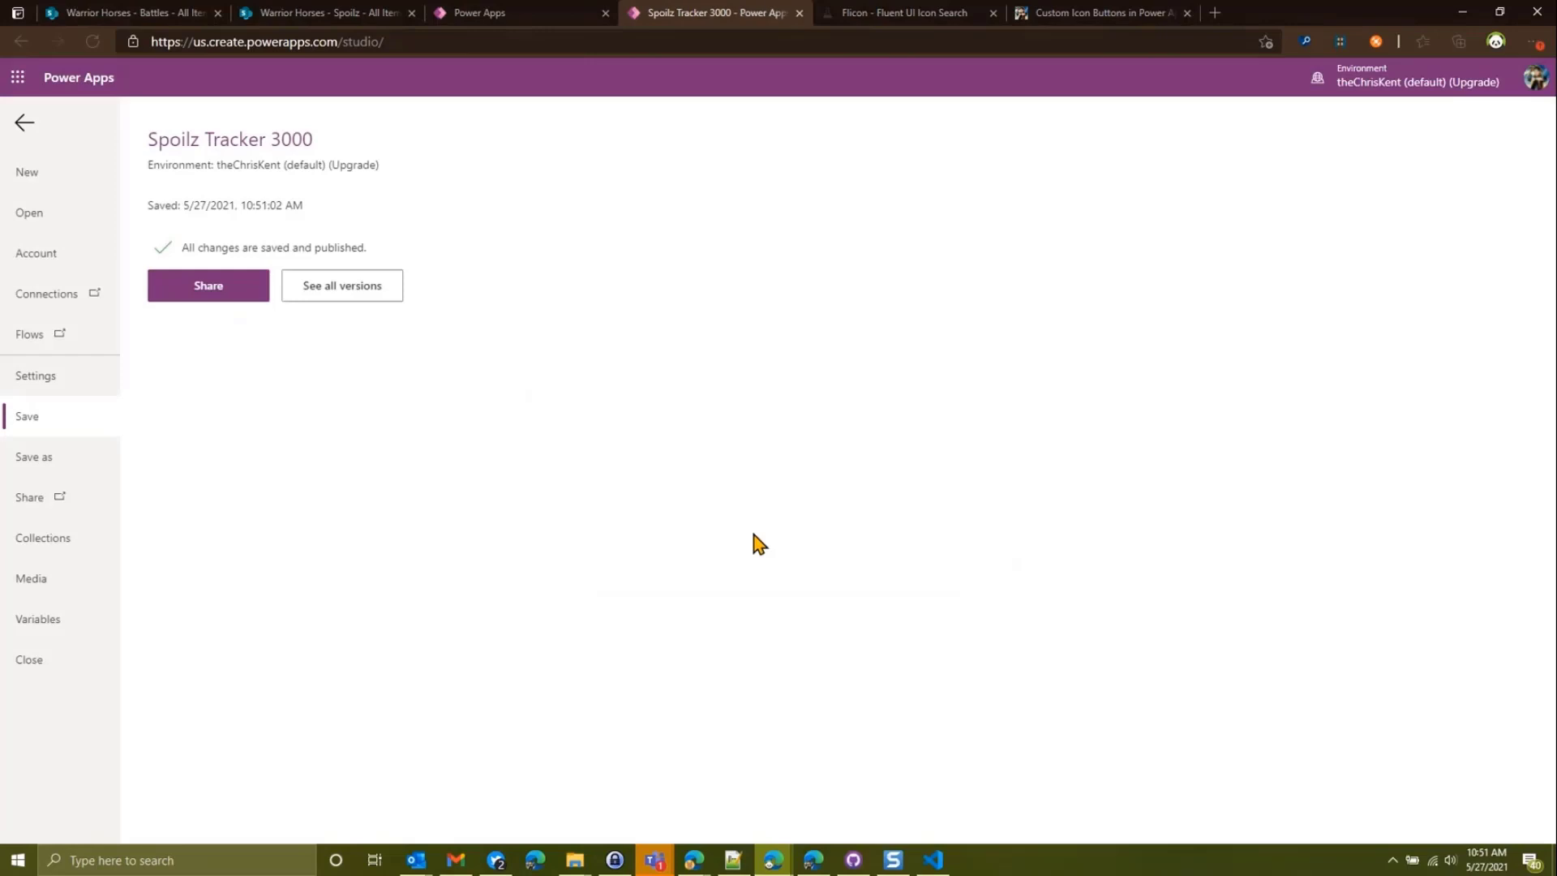
pyautogui.click(24, 123)
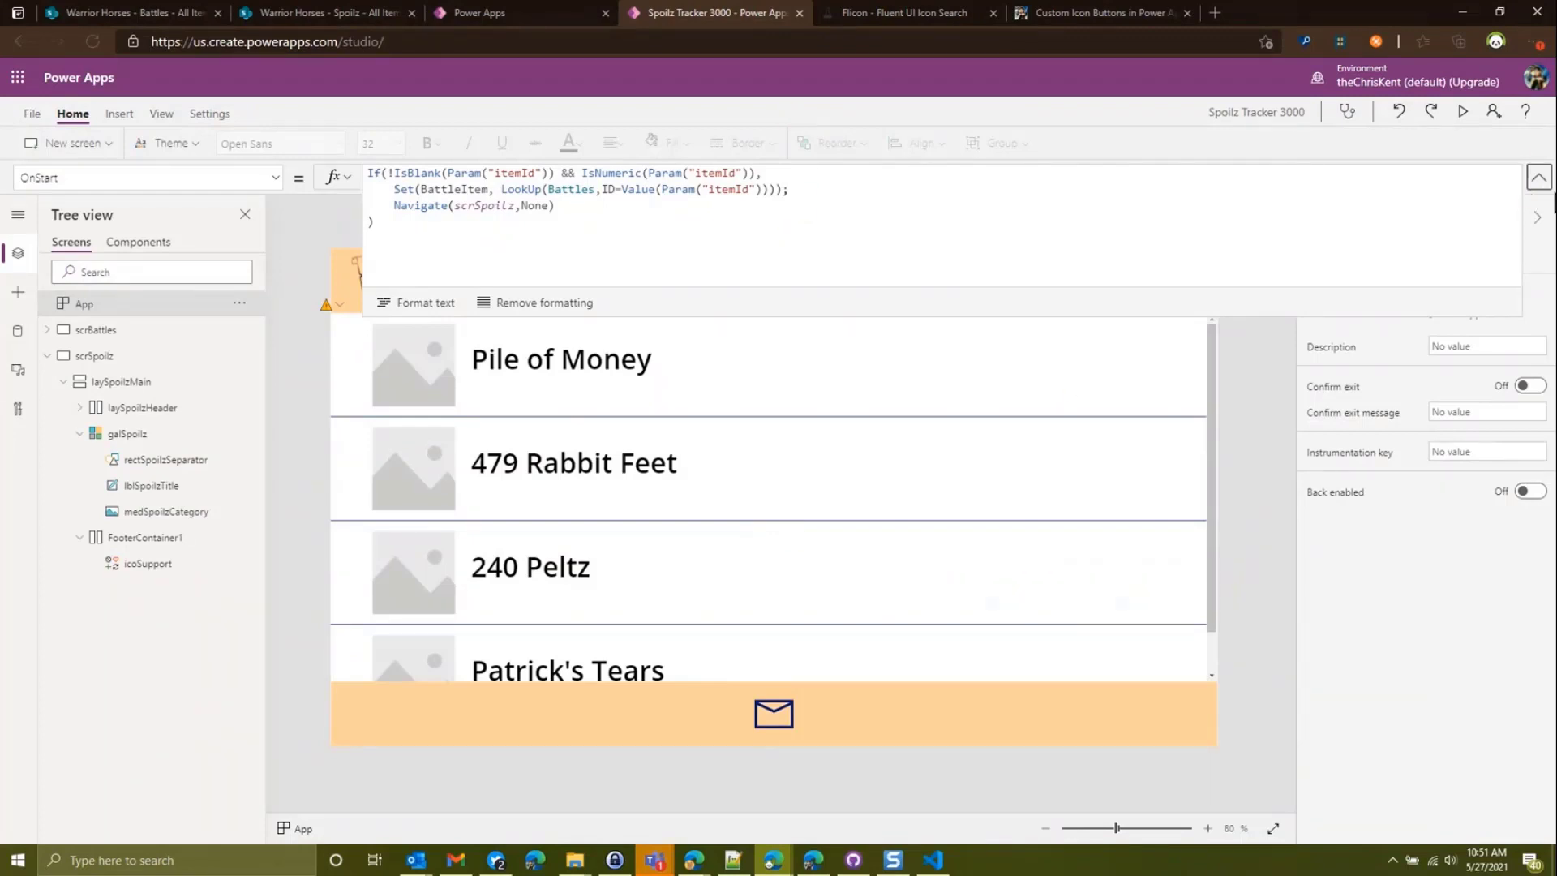
pyautogui.click(1537, 180)
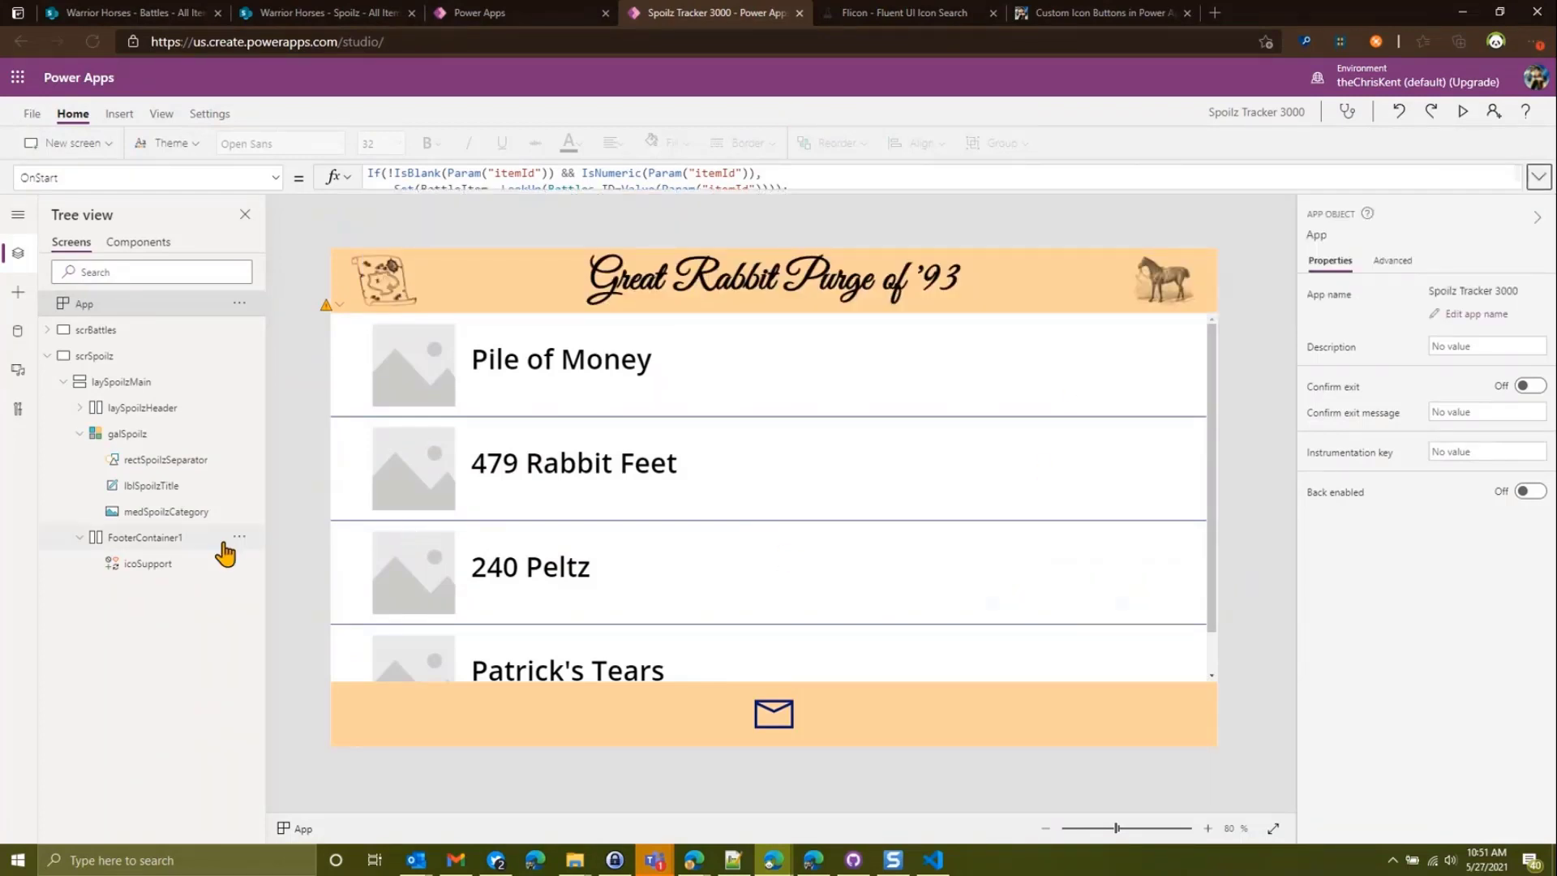
# - Switch to the Warrior Horses - Spoilz list and scroll through its Category column
pyautogui.click(381, 18)
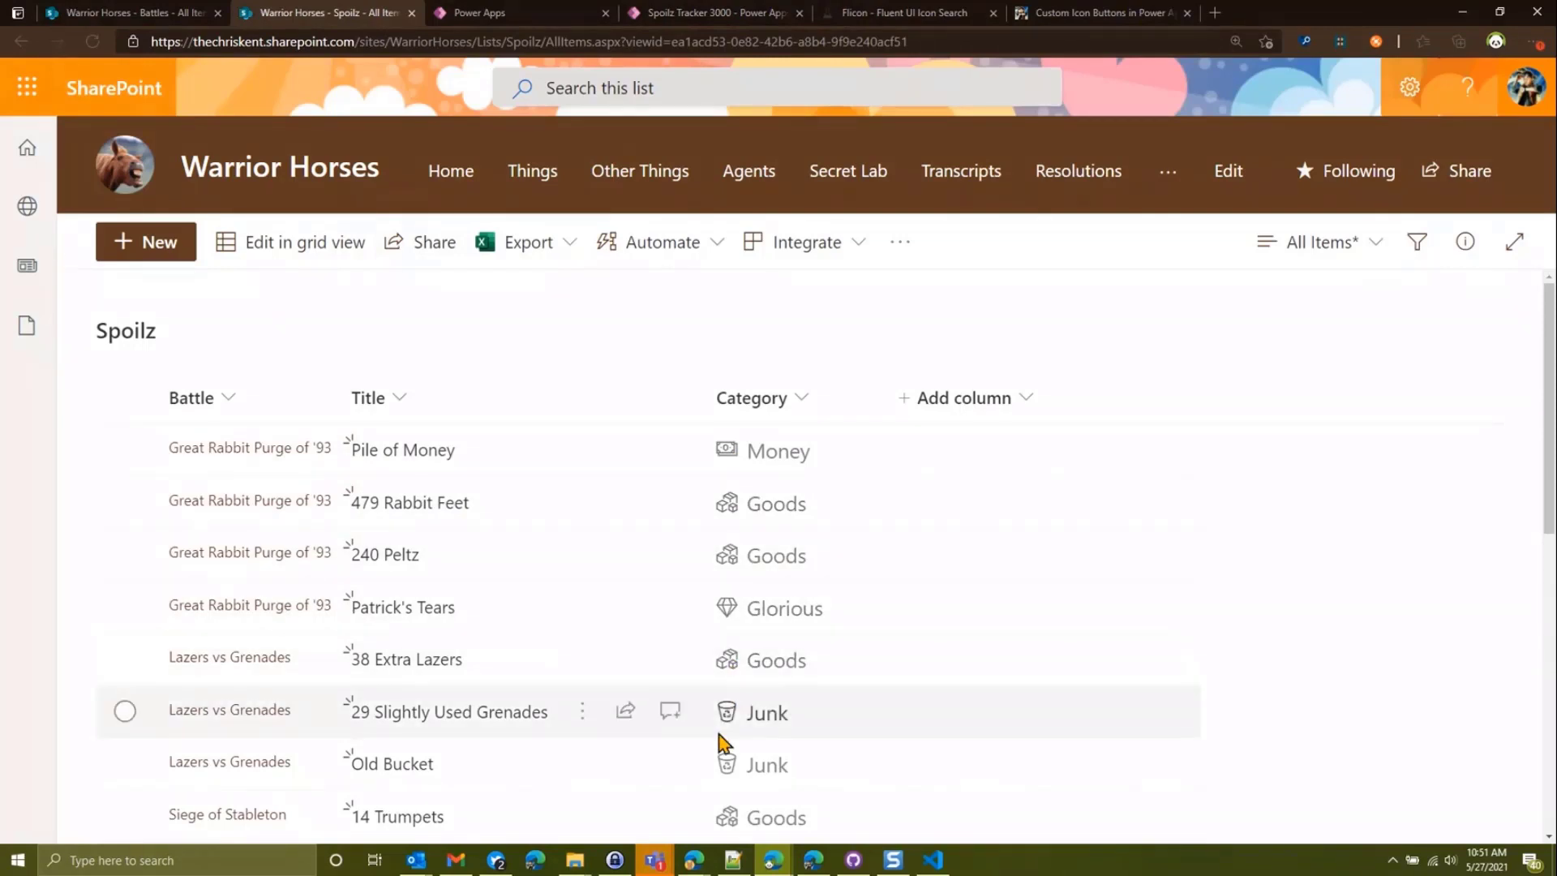
pyautogui.scroll(-3, 719, 740)
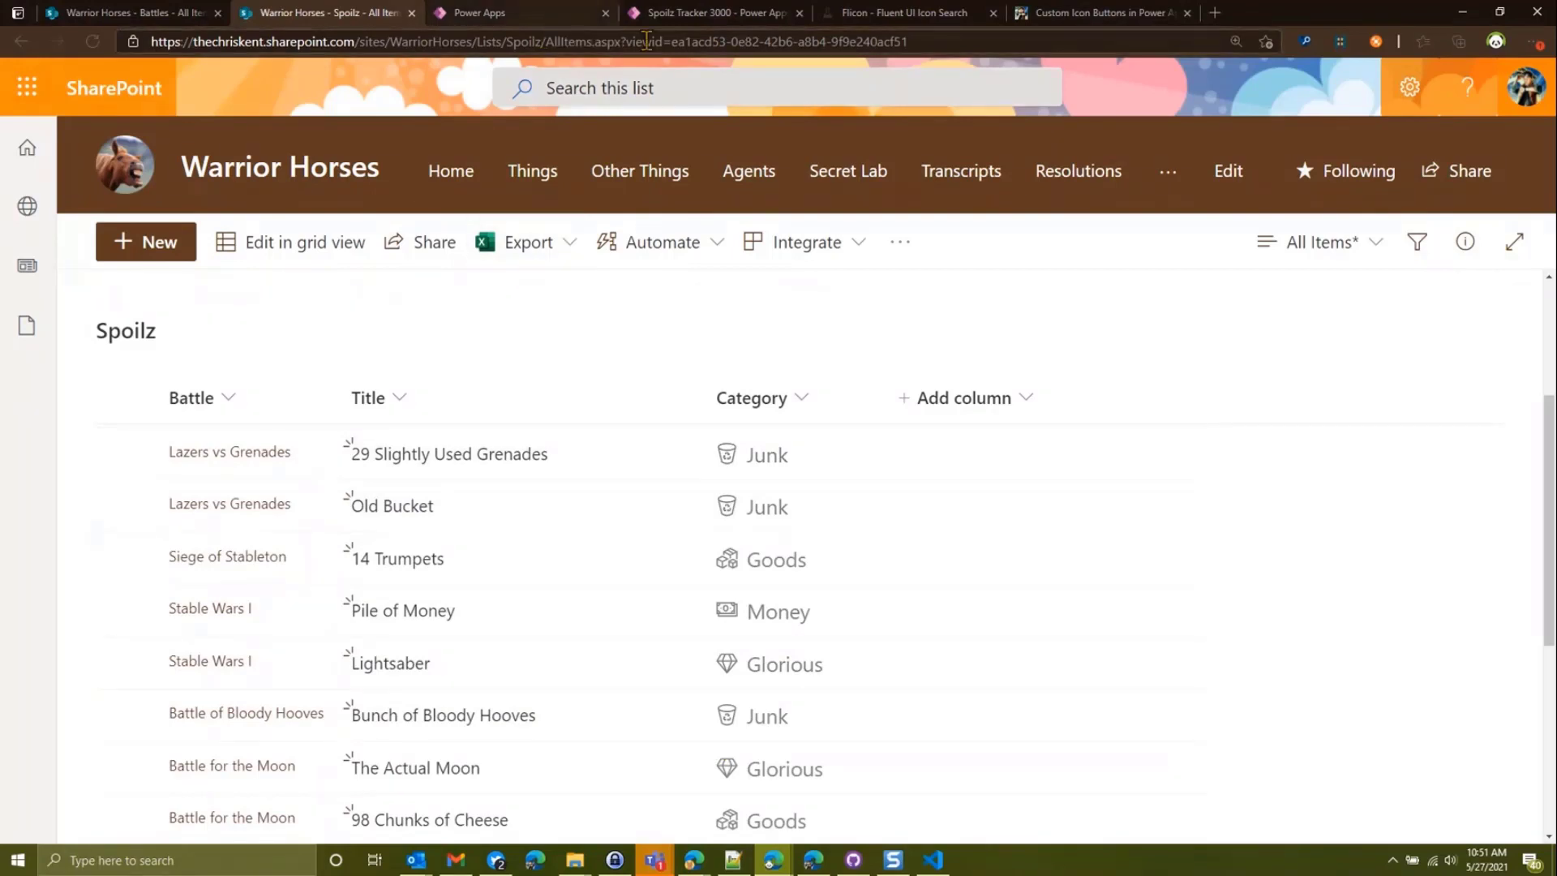
# - Search Flicon for 'diamo' and 'box' and save the Diamond and ProductVariant icons as SVG
pyautogui.click(940, 20)
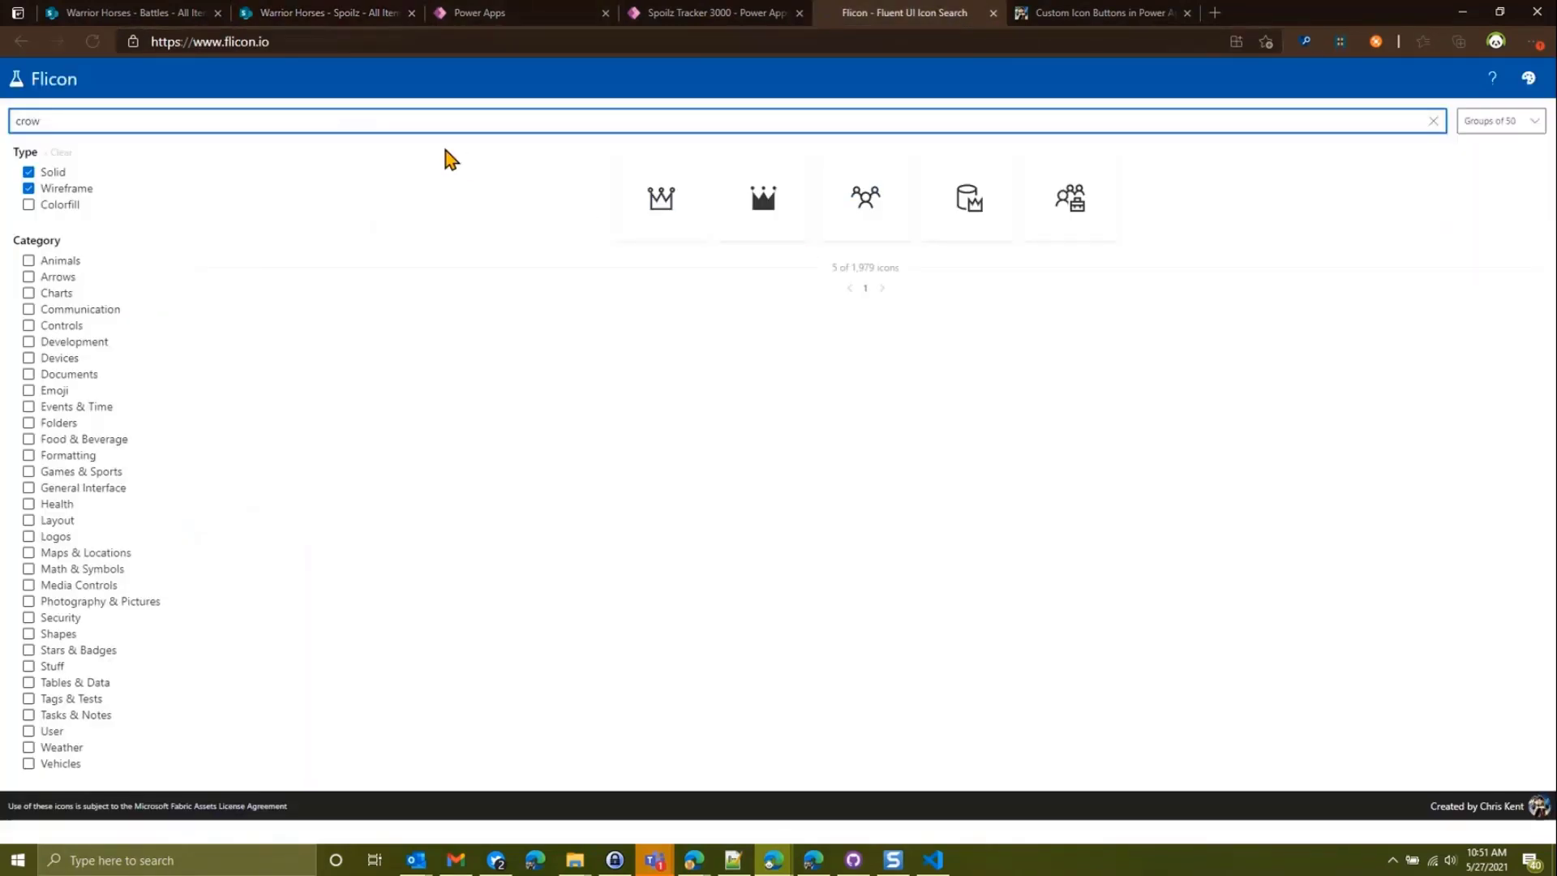
pyautogui.press('BackSpace')
pyautogui.press('BackSpace')
pyautogui.press('BackSpace')
pyautogui.press('BackSpace')
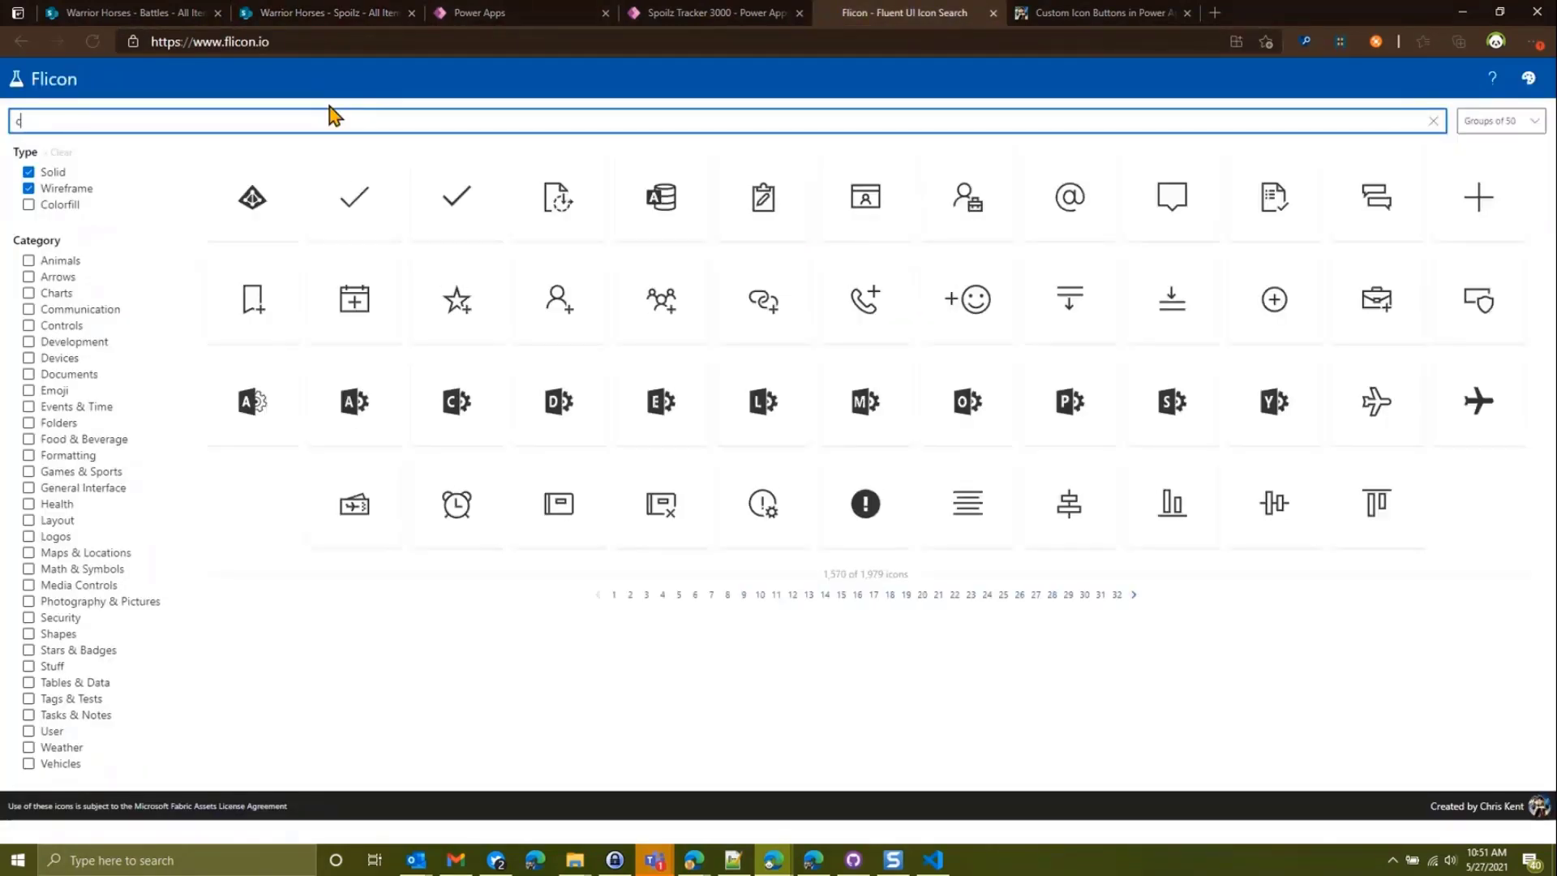
pyautogui.write('diamo')
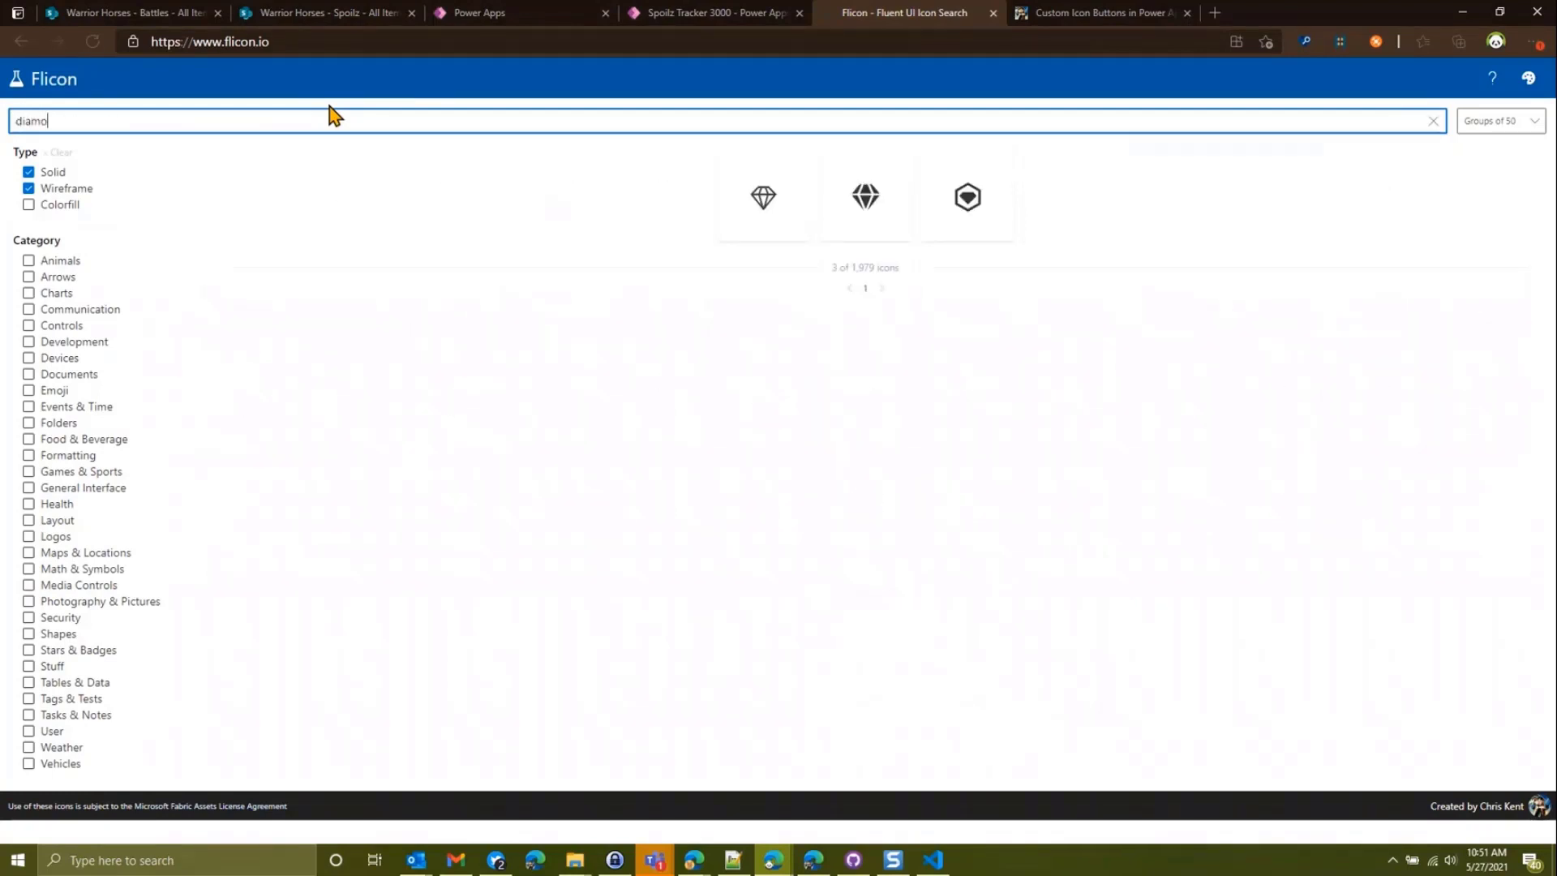
pyautogui.click(763, 197)
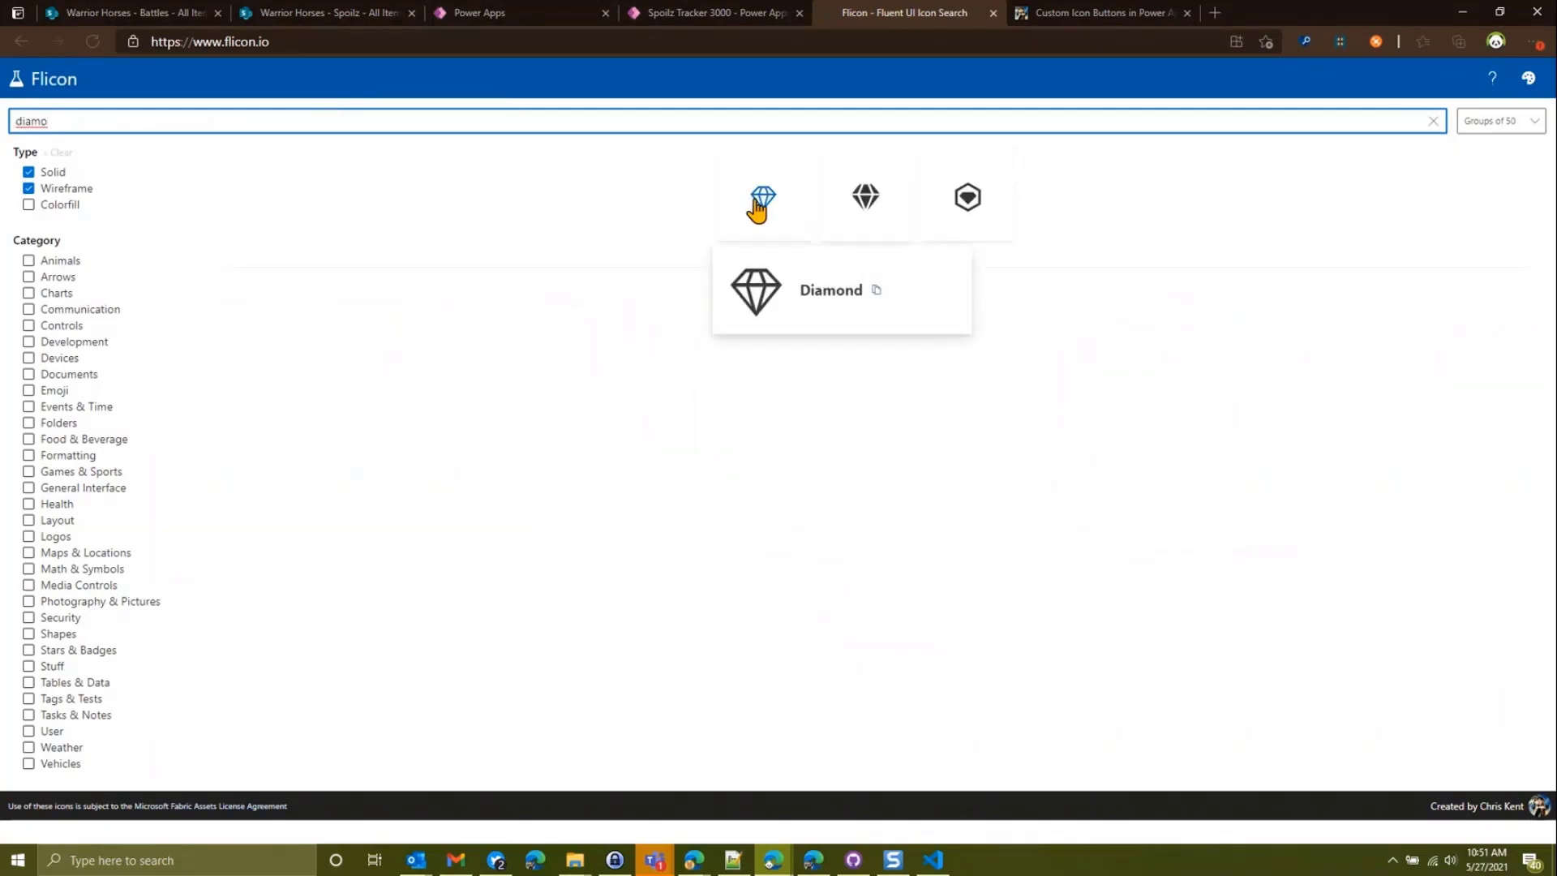
pyautogui.click(860, 372)
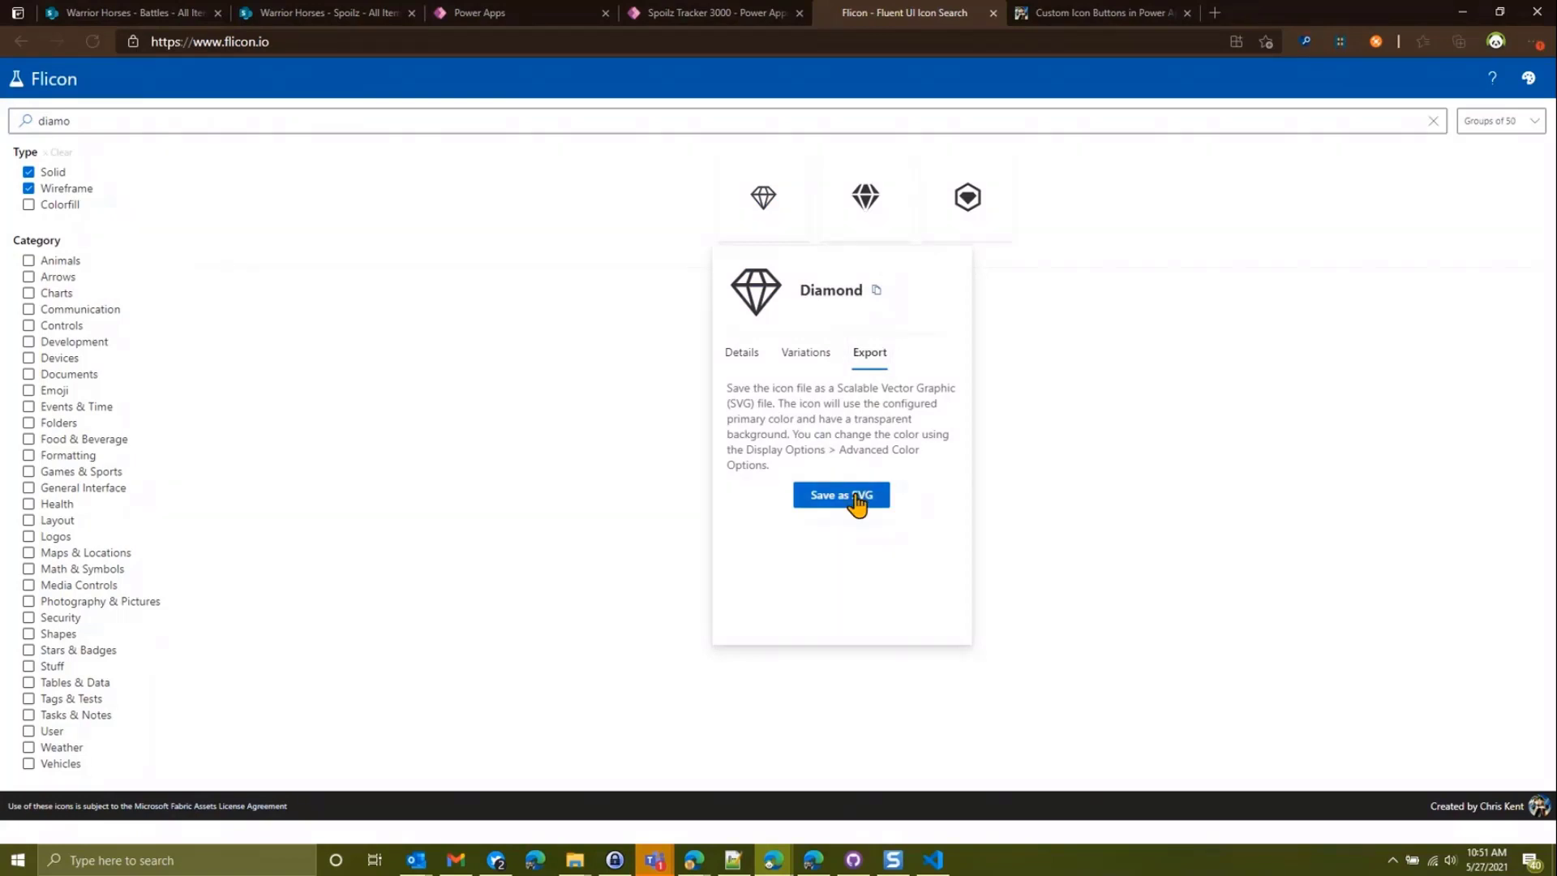
pyautogui.click(856, 496)
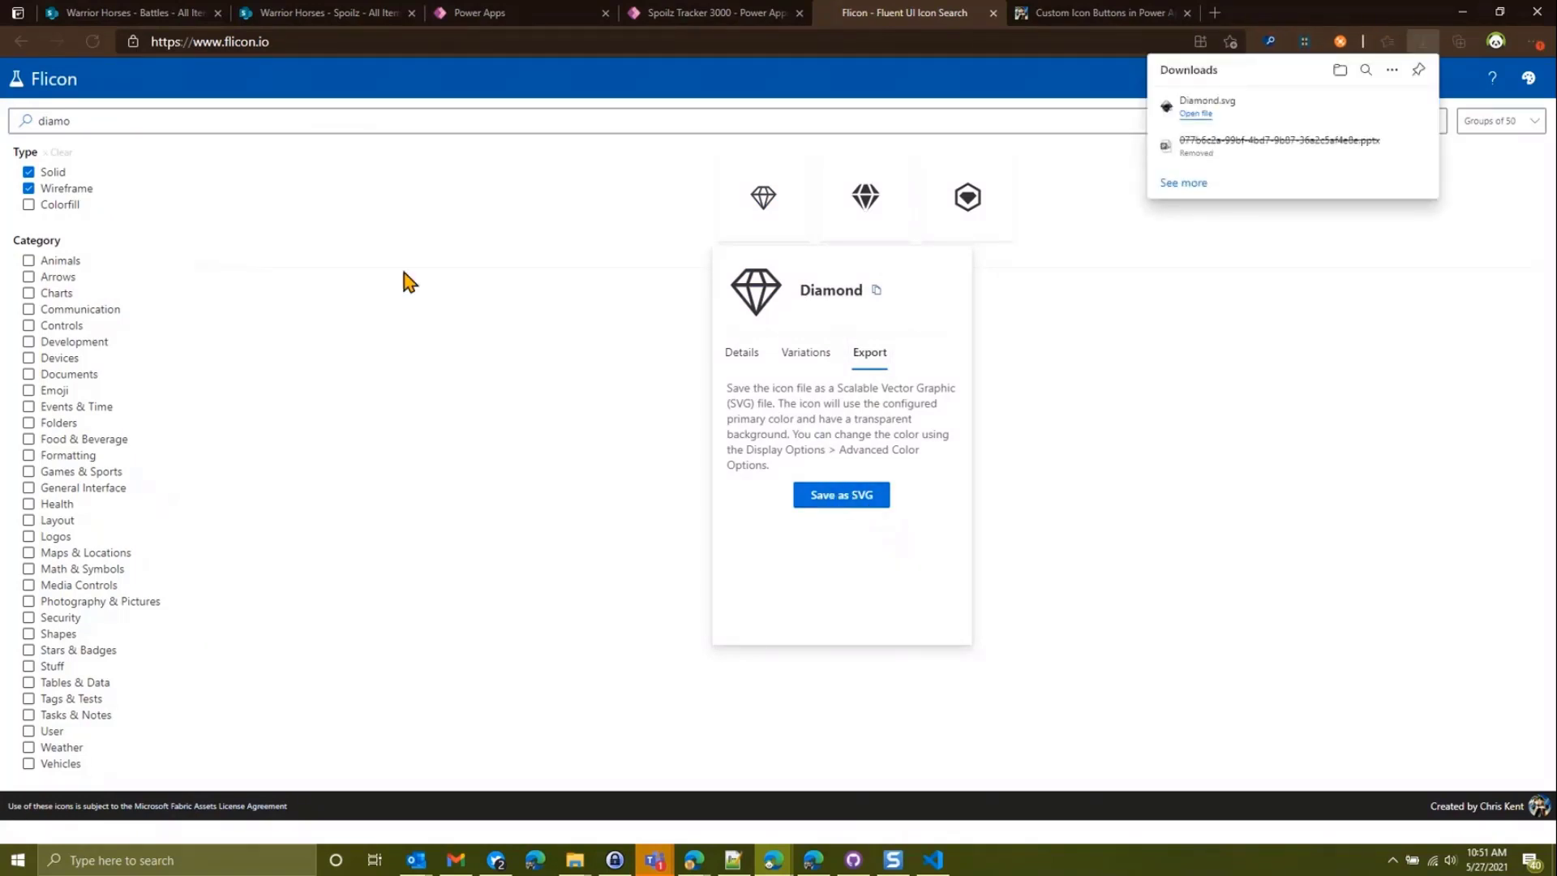
pyautogui.click(184, 118)
pyautogui.press('BackSpace')
pyautogui.press('BackSpace')
pyautogui.press('BackSpace')
pyautogui.press('BackSpace')
pyautogui.press('BackSpace')
pyautogui.write('box')
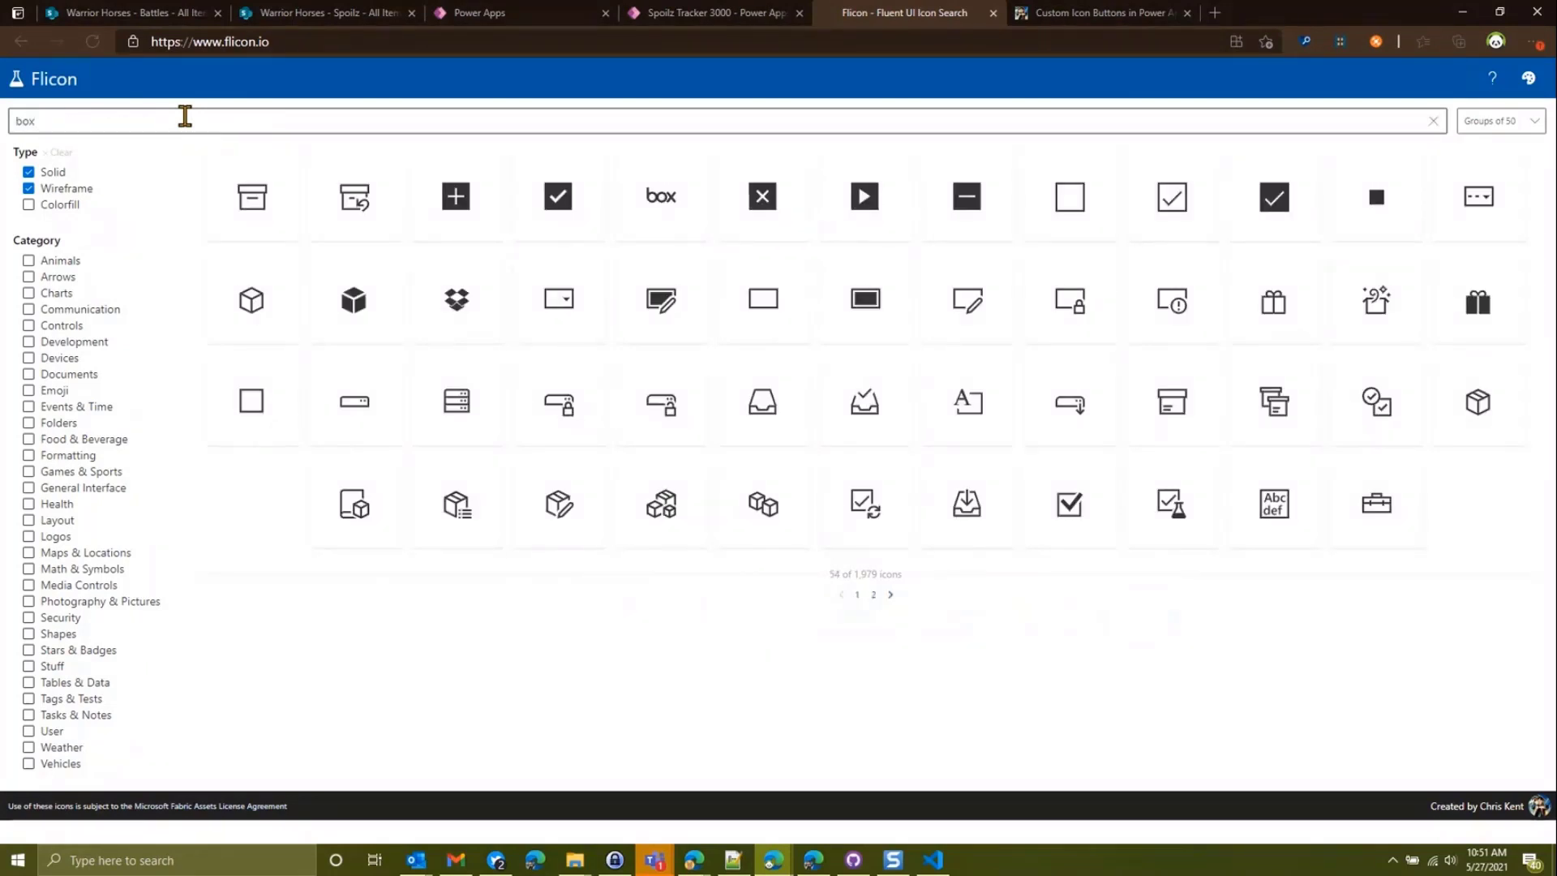
pyautogui.click(682, 509)
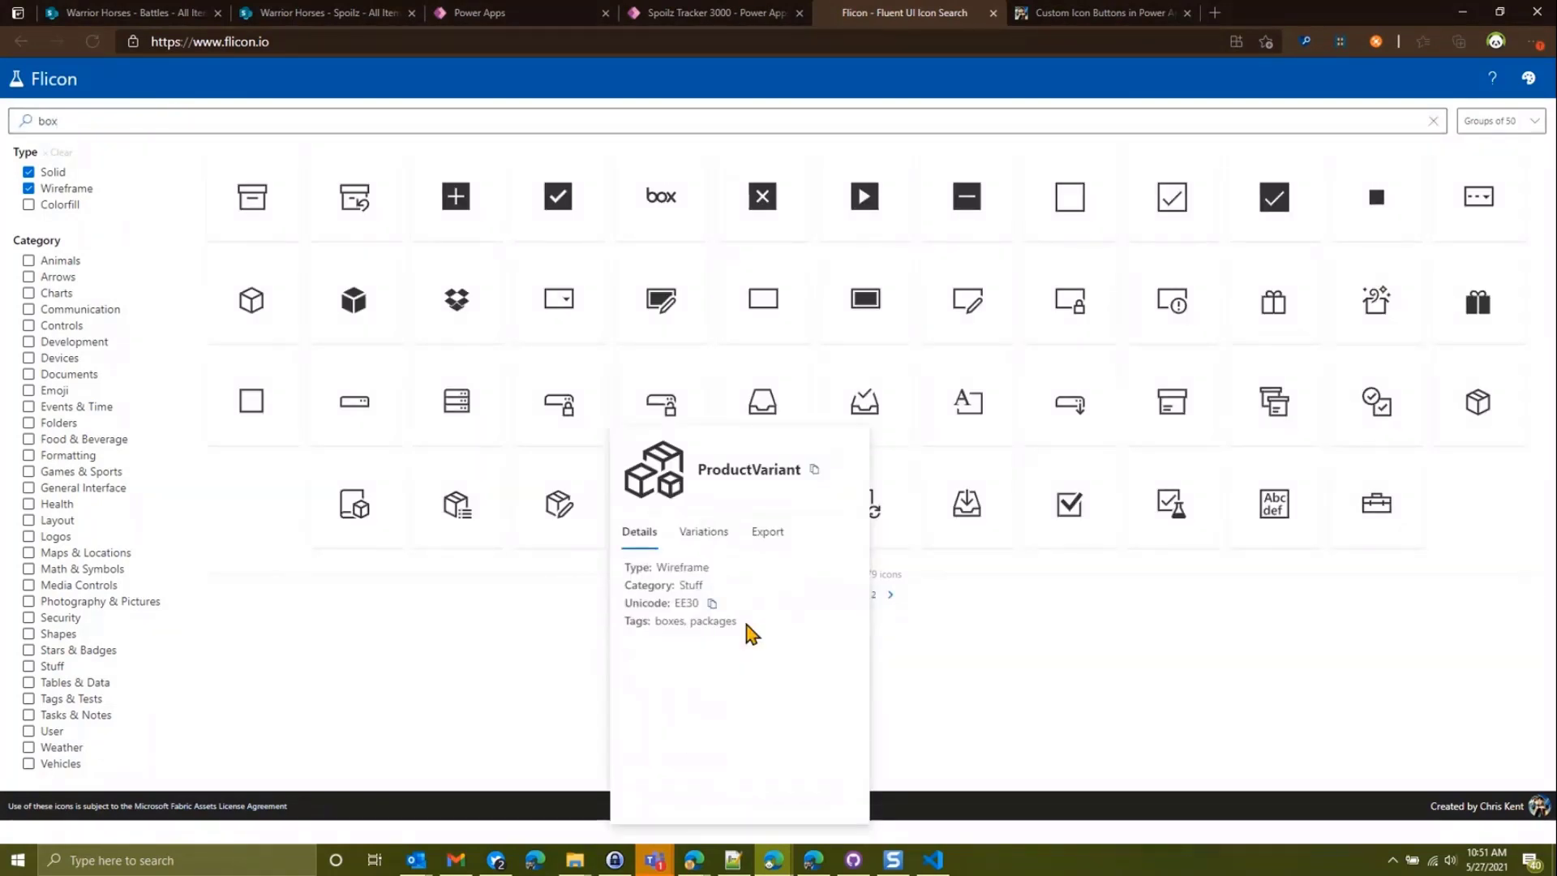
pyautogui.click(766, 534)
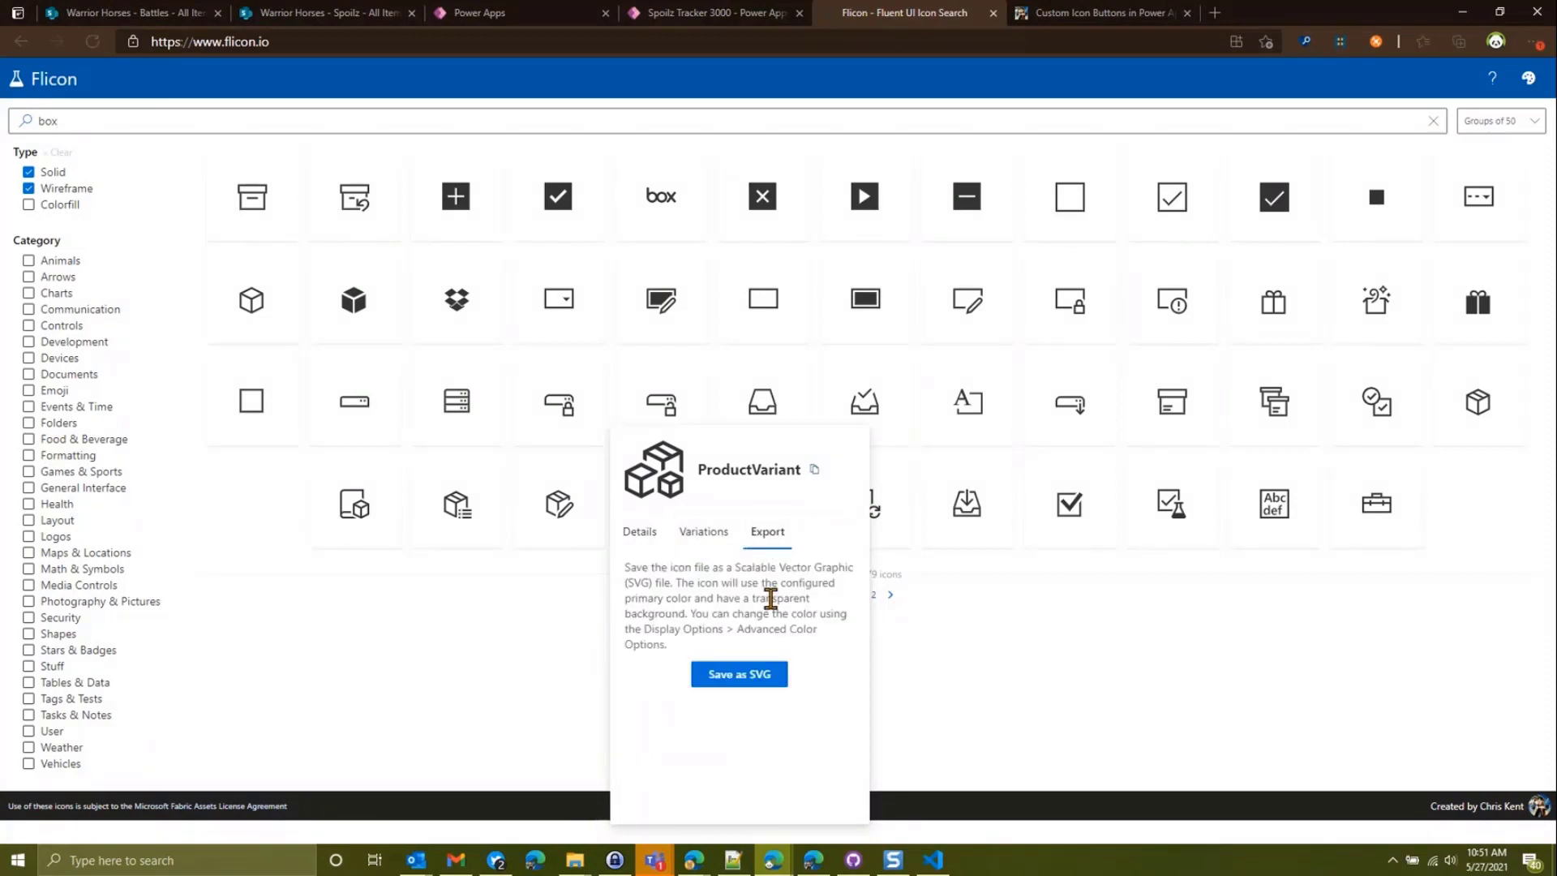
pyautogui.click(752, 683)
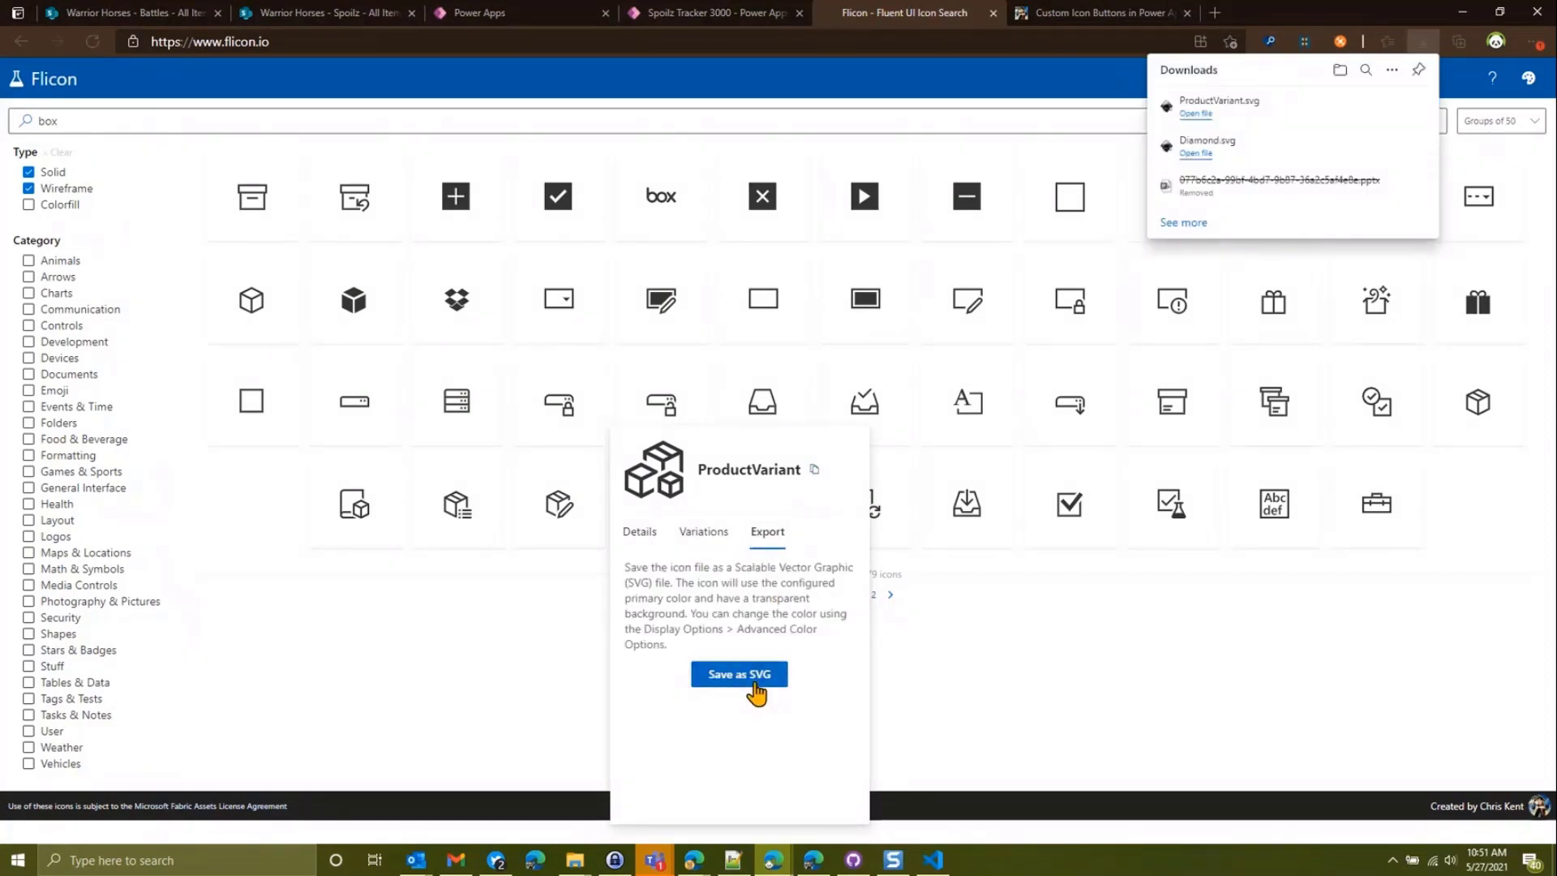
# - Search Flicon for 'money' and 'tras' and save the Money and RecycleBin icons as SVG
pyautogui.click(78, 120)
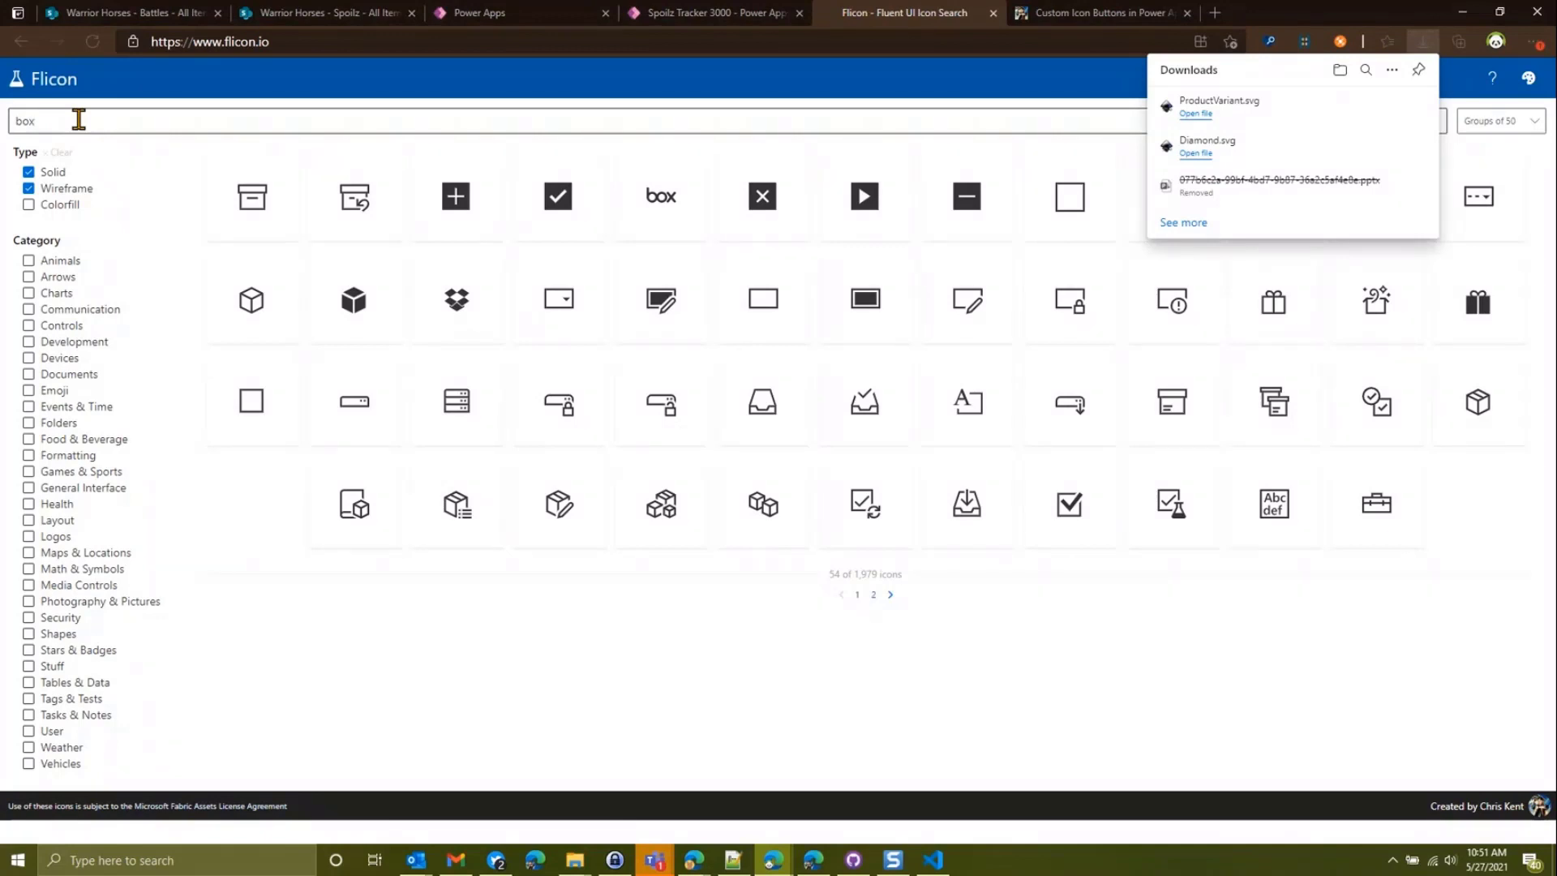
pyautogui.press('BackSpace')
pyautogui.press('BackSpace')
pyautogui.press('BackSpace')
pyautogui.write('money')
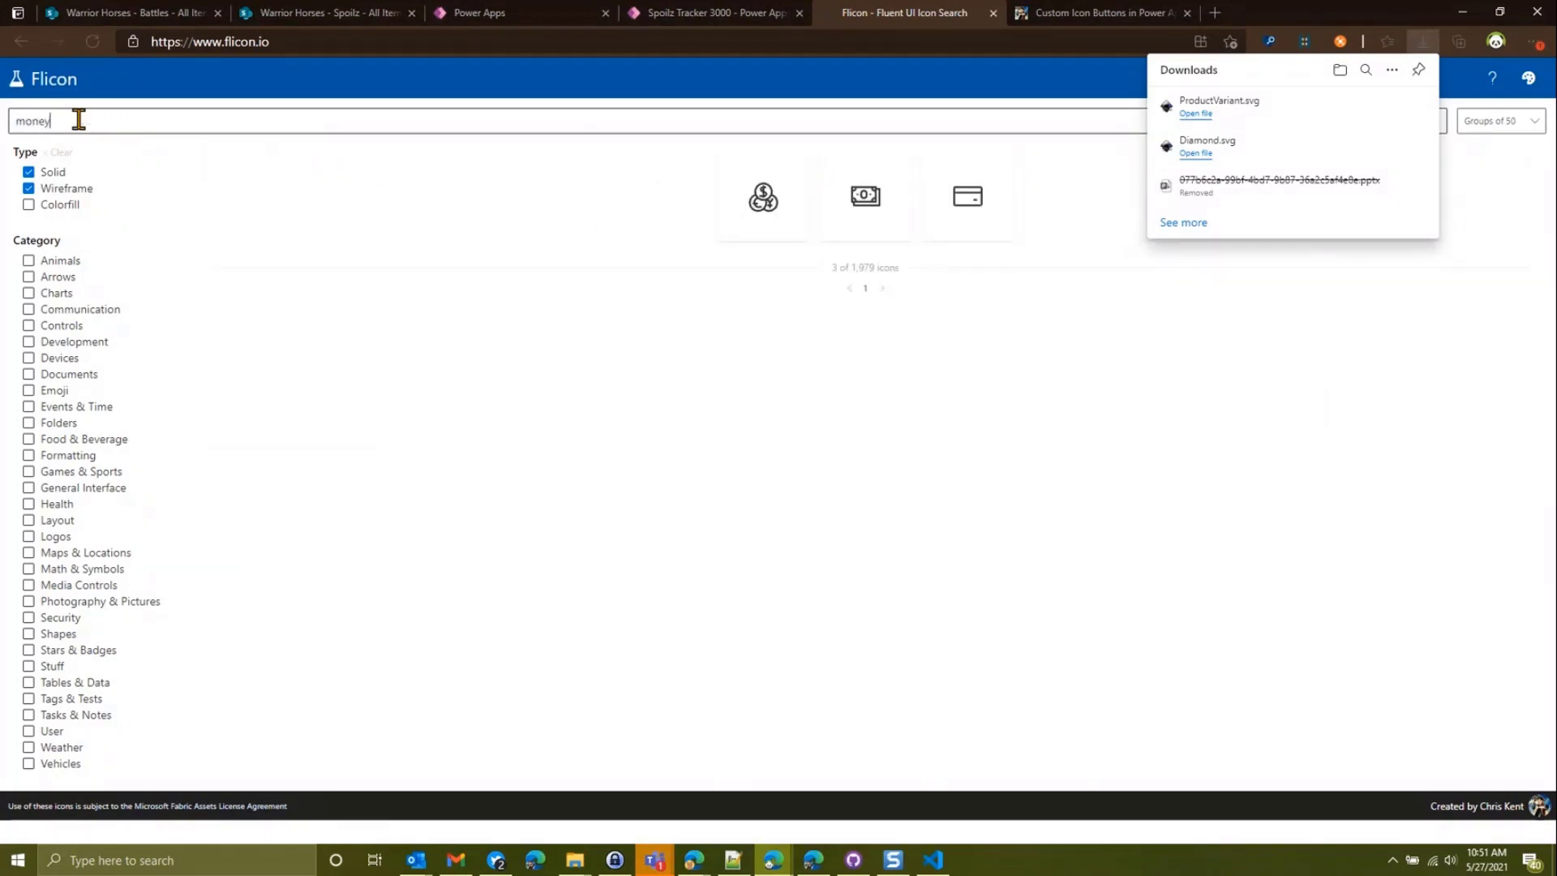
pyautogui.click(859, 218)
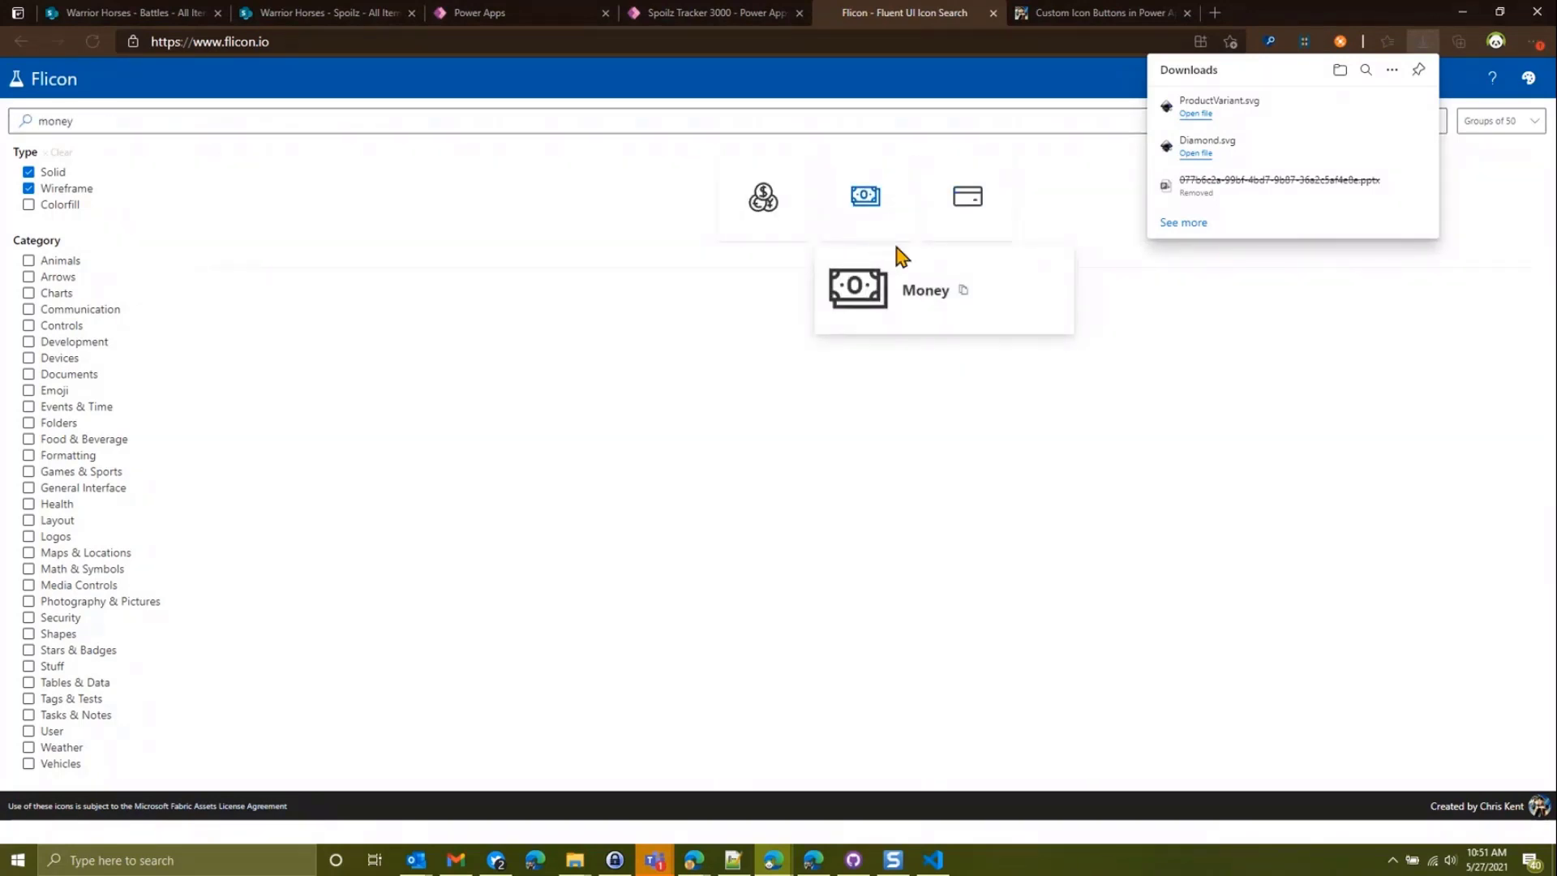
pyautogui.click(969, 353)
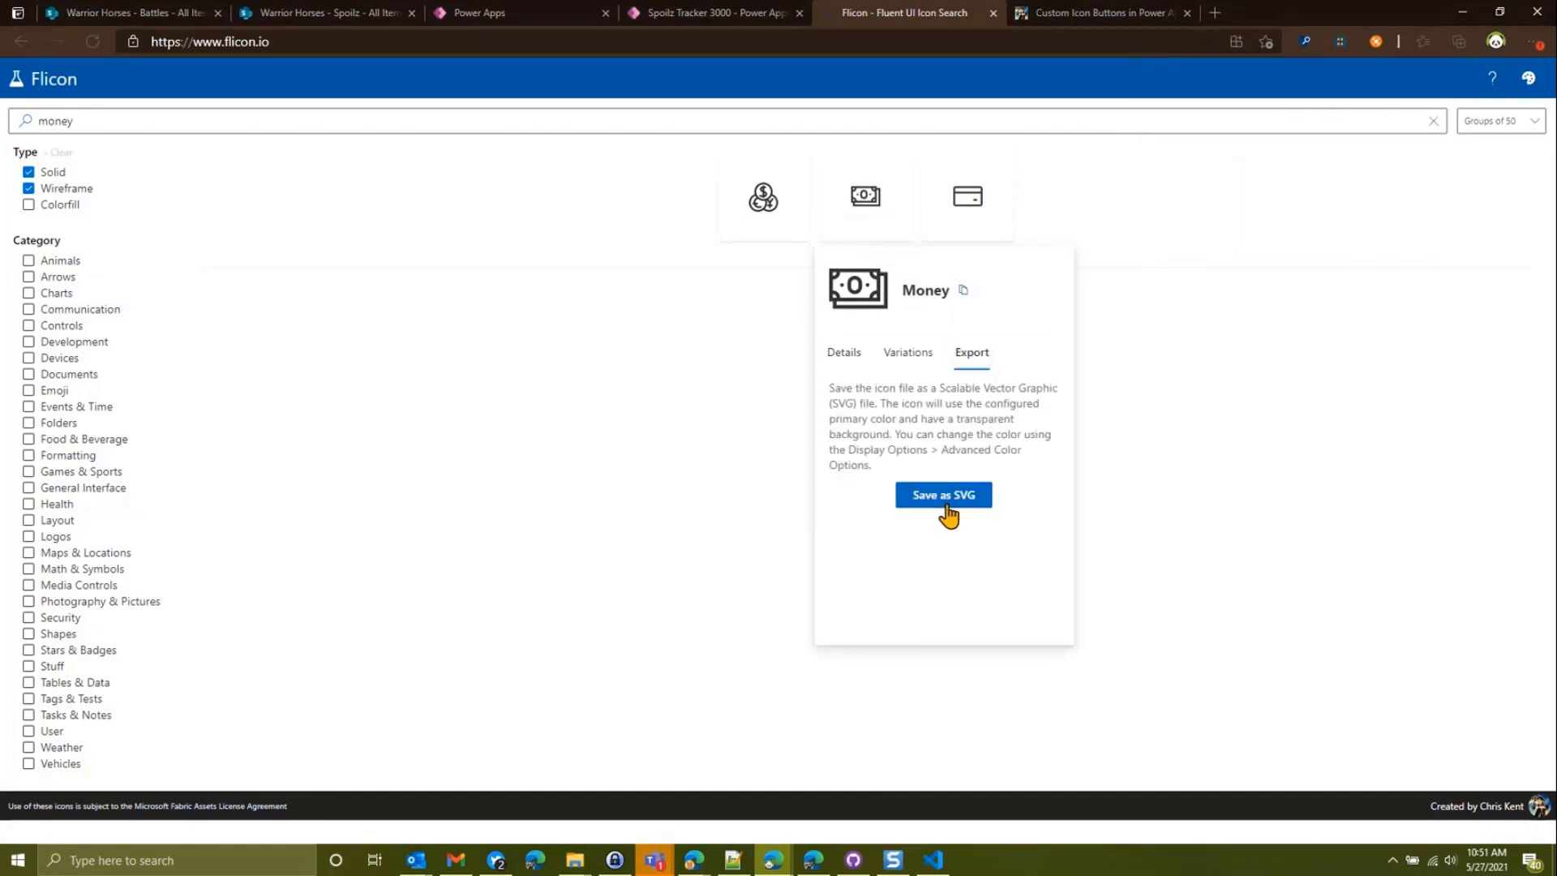
pyautogui.click(946, 506)
pyautogui.click(103, 128)
pyautogui.doubleClick(106, 125)
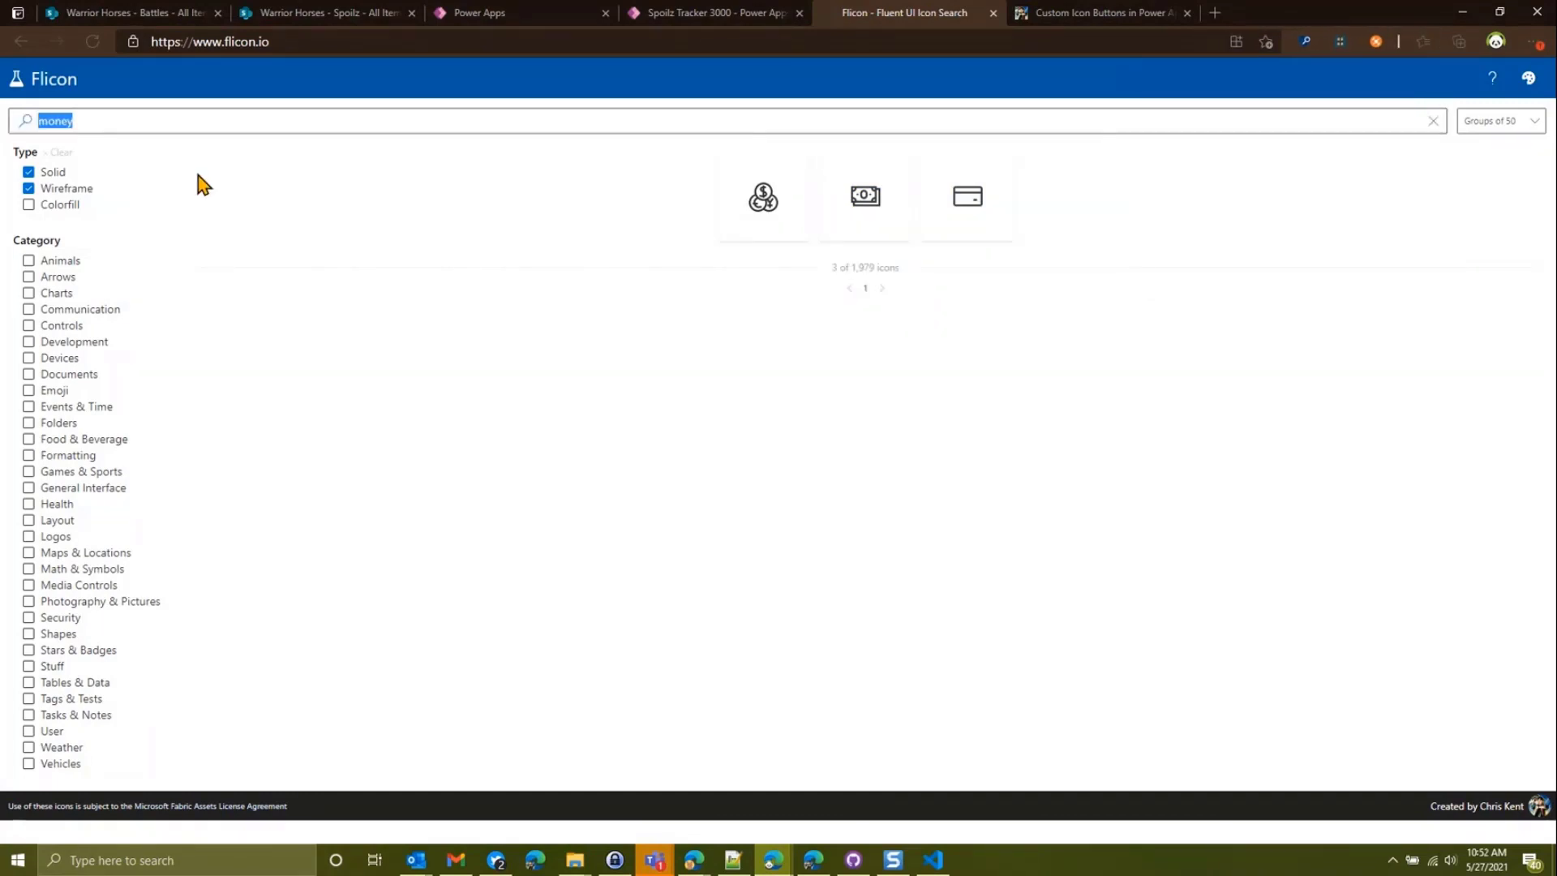
pyautogui.write('tras')
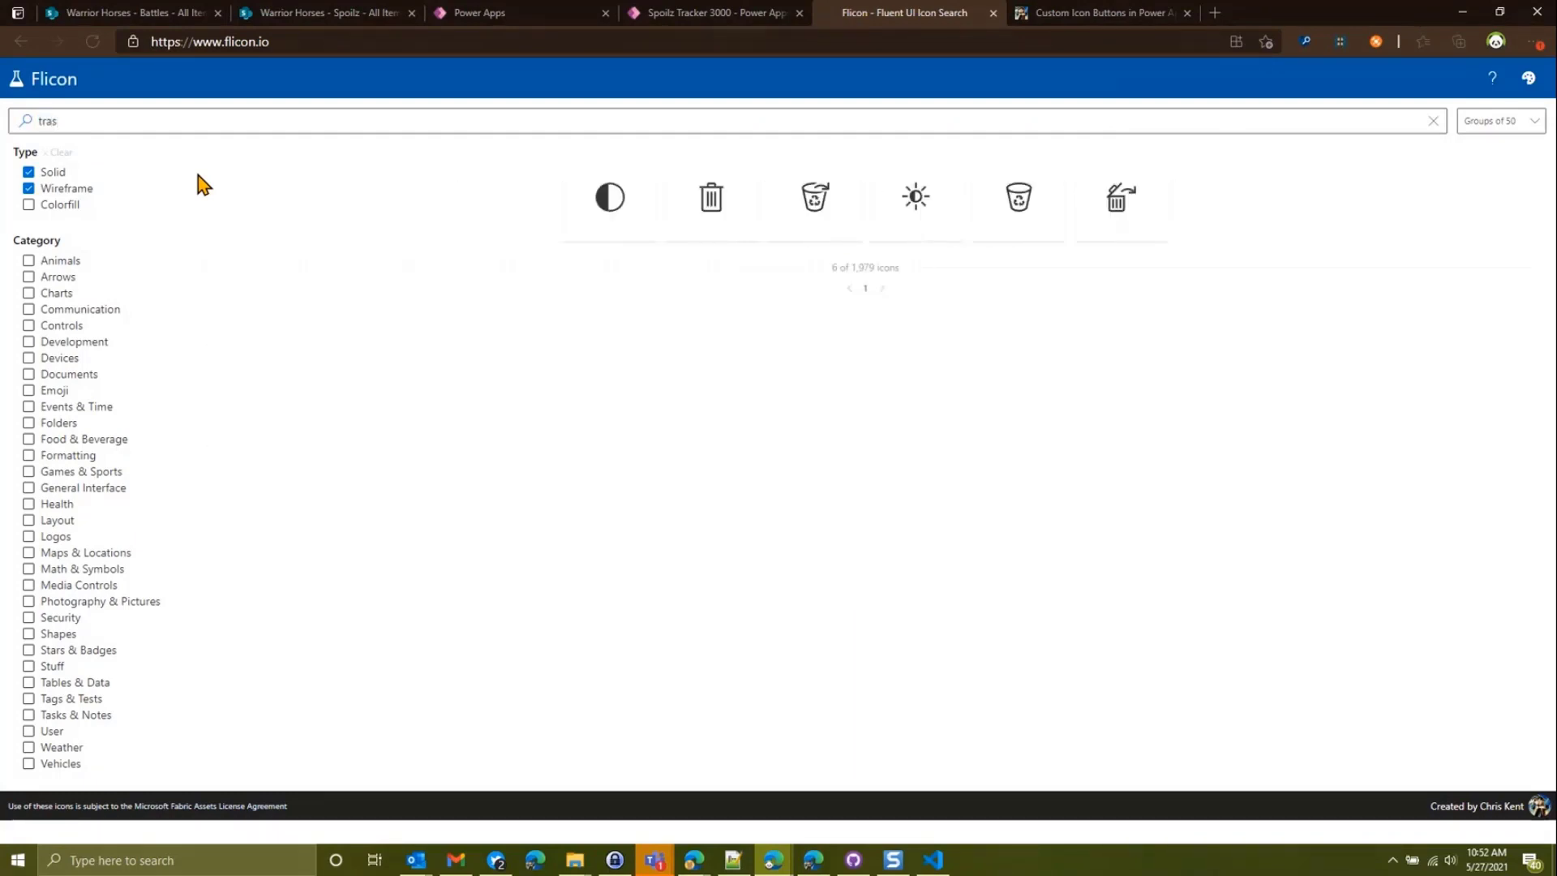
pyautogui.click(1023, 201)
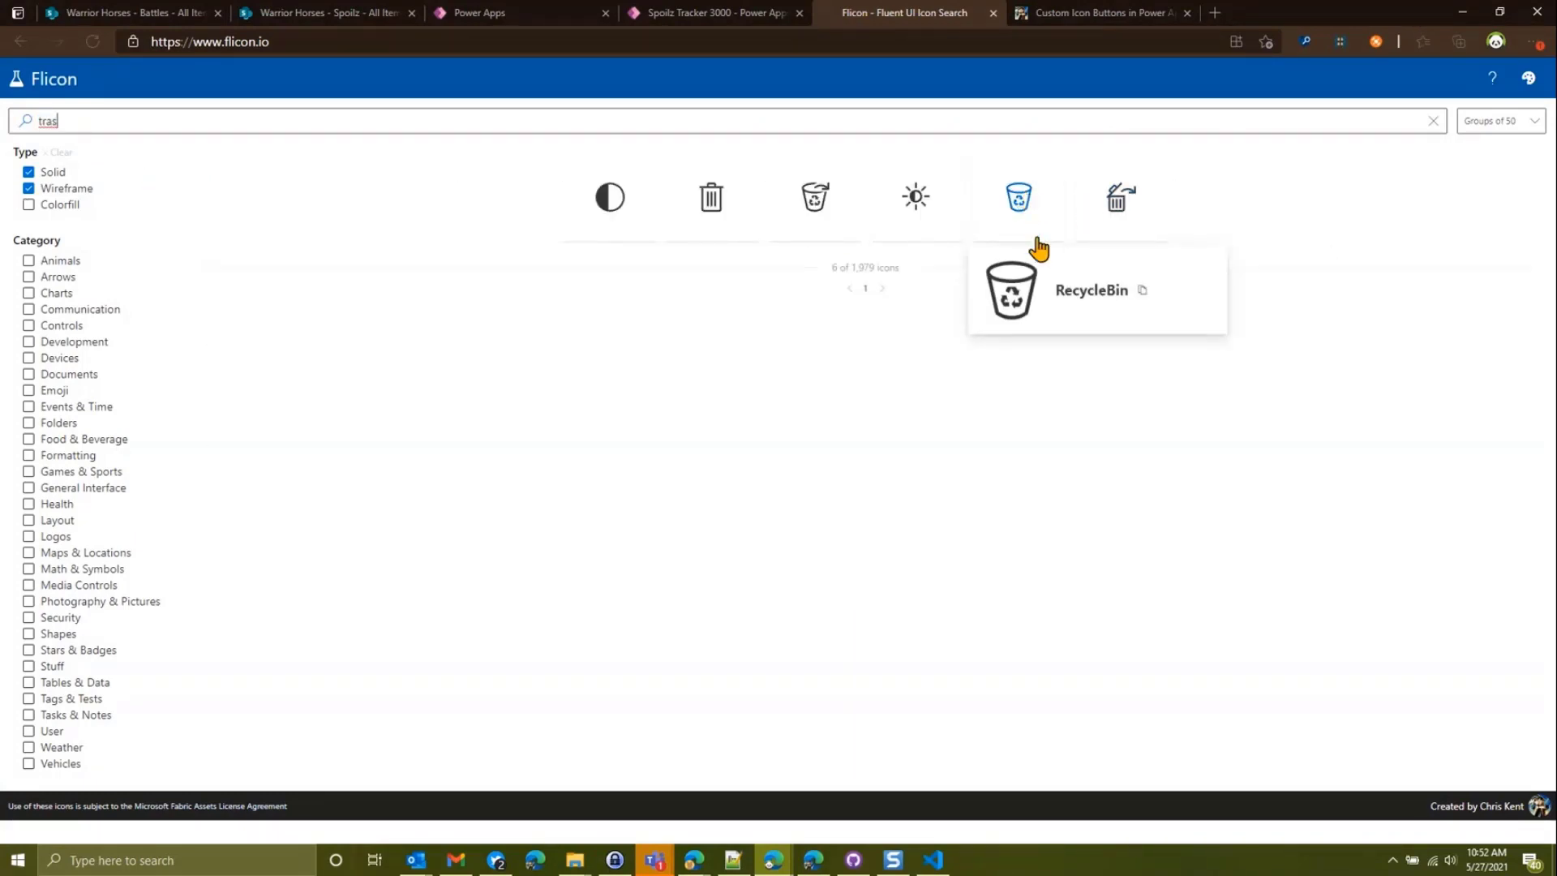
pyautogui.click(1117, 357)
pyautogui.click(1121, 494)
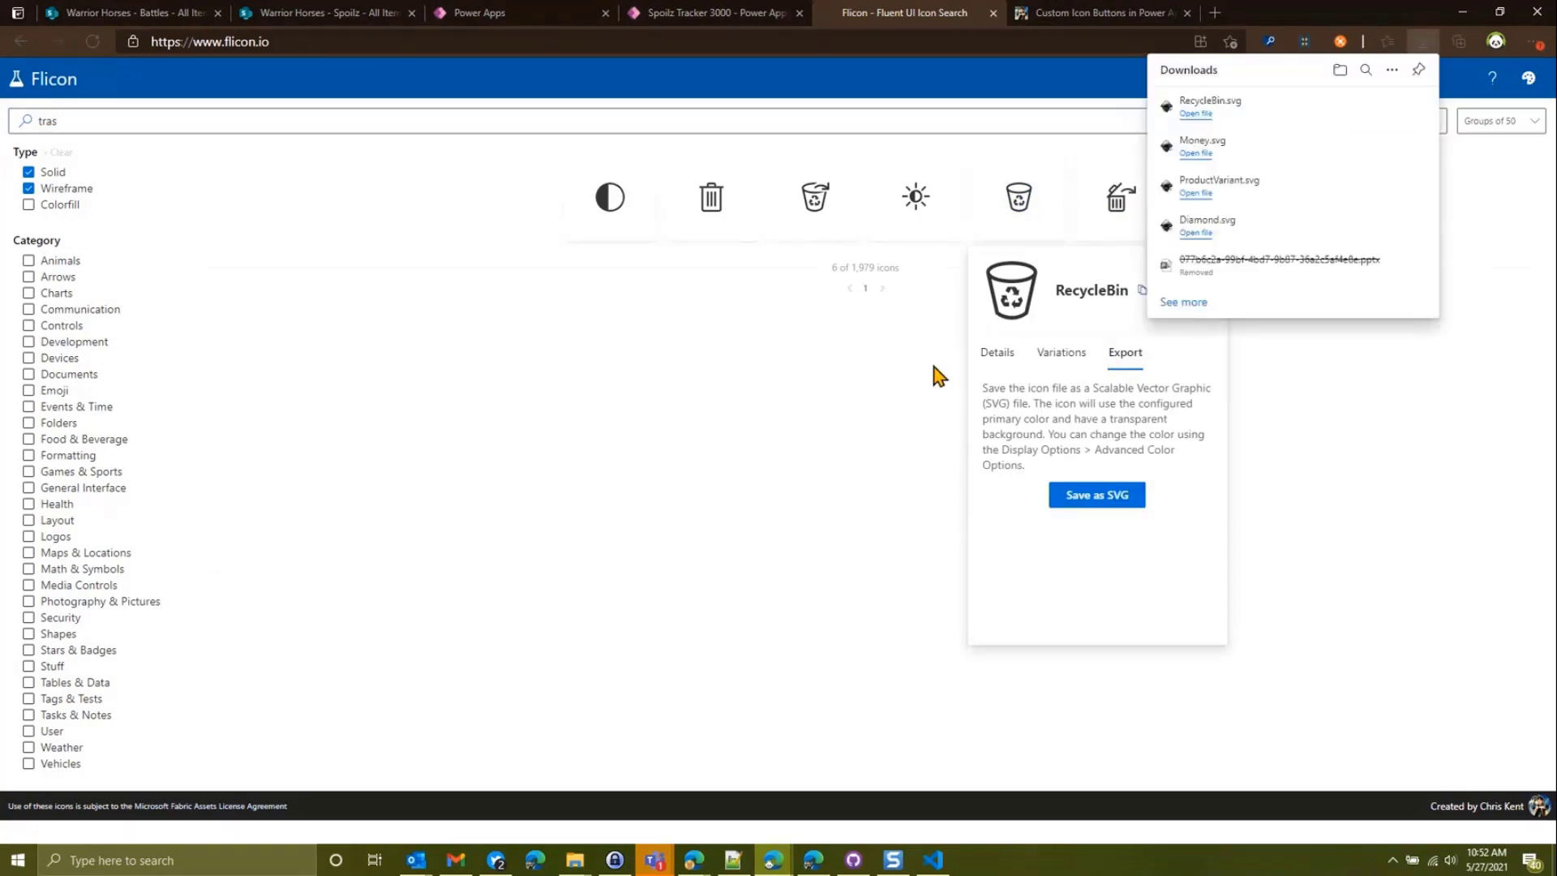
# - Upload Diamond.svg, ProductVariant.svg, Money.svg and RecycleBin.svg from Downloads into the app's Media images
pyautogui.click(690, 16)
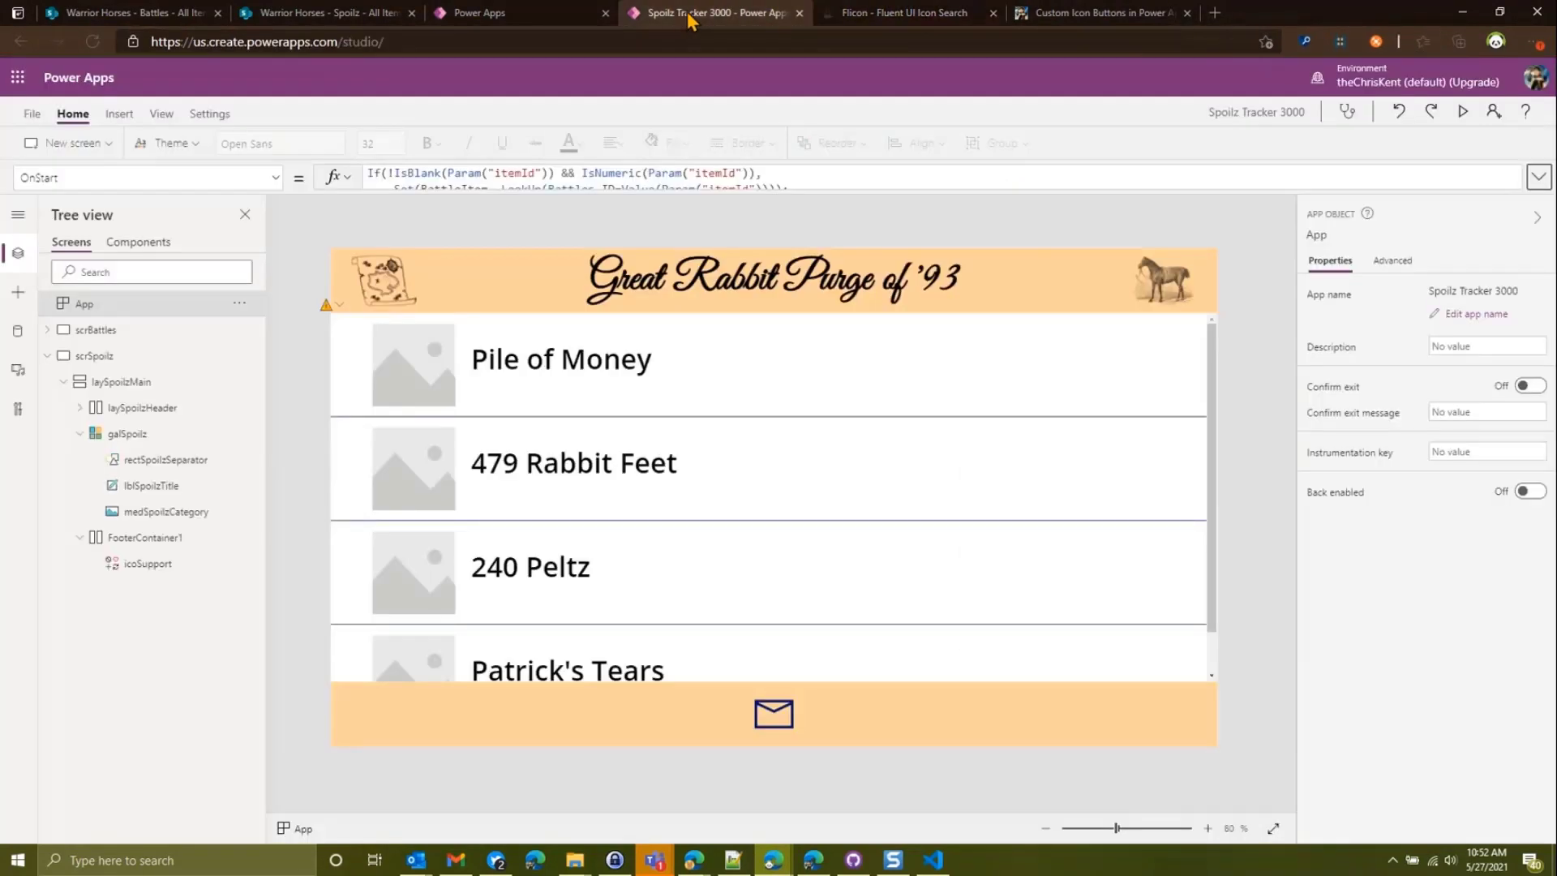
pyautogui.click(20, 372)
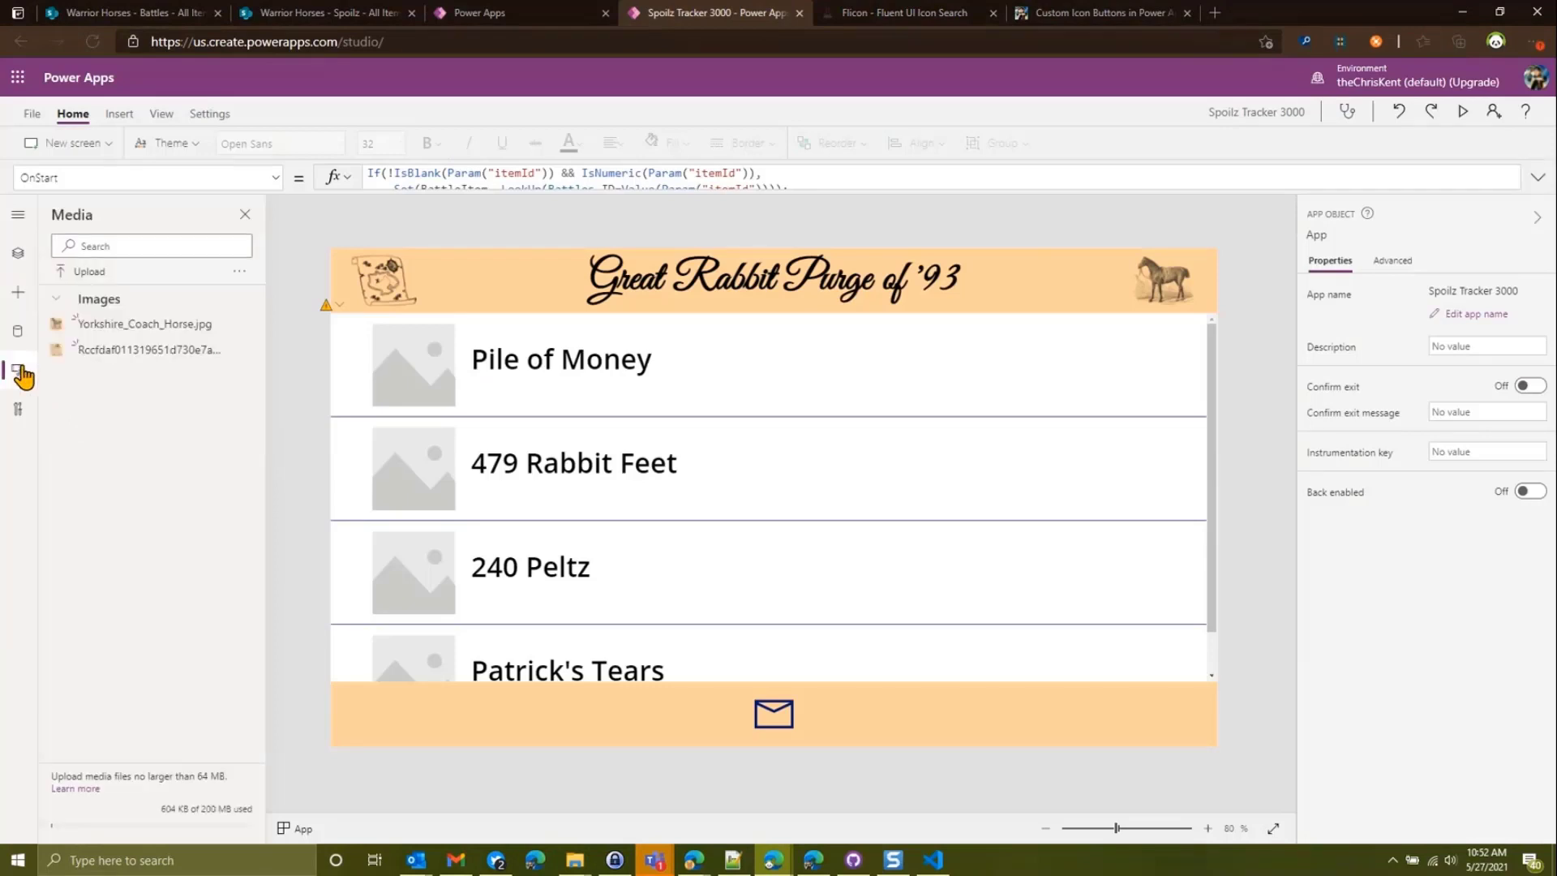
pyautogui.click(90, 271)
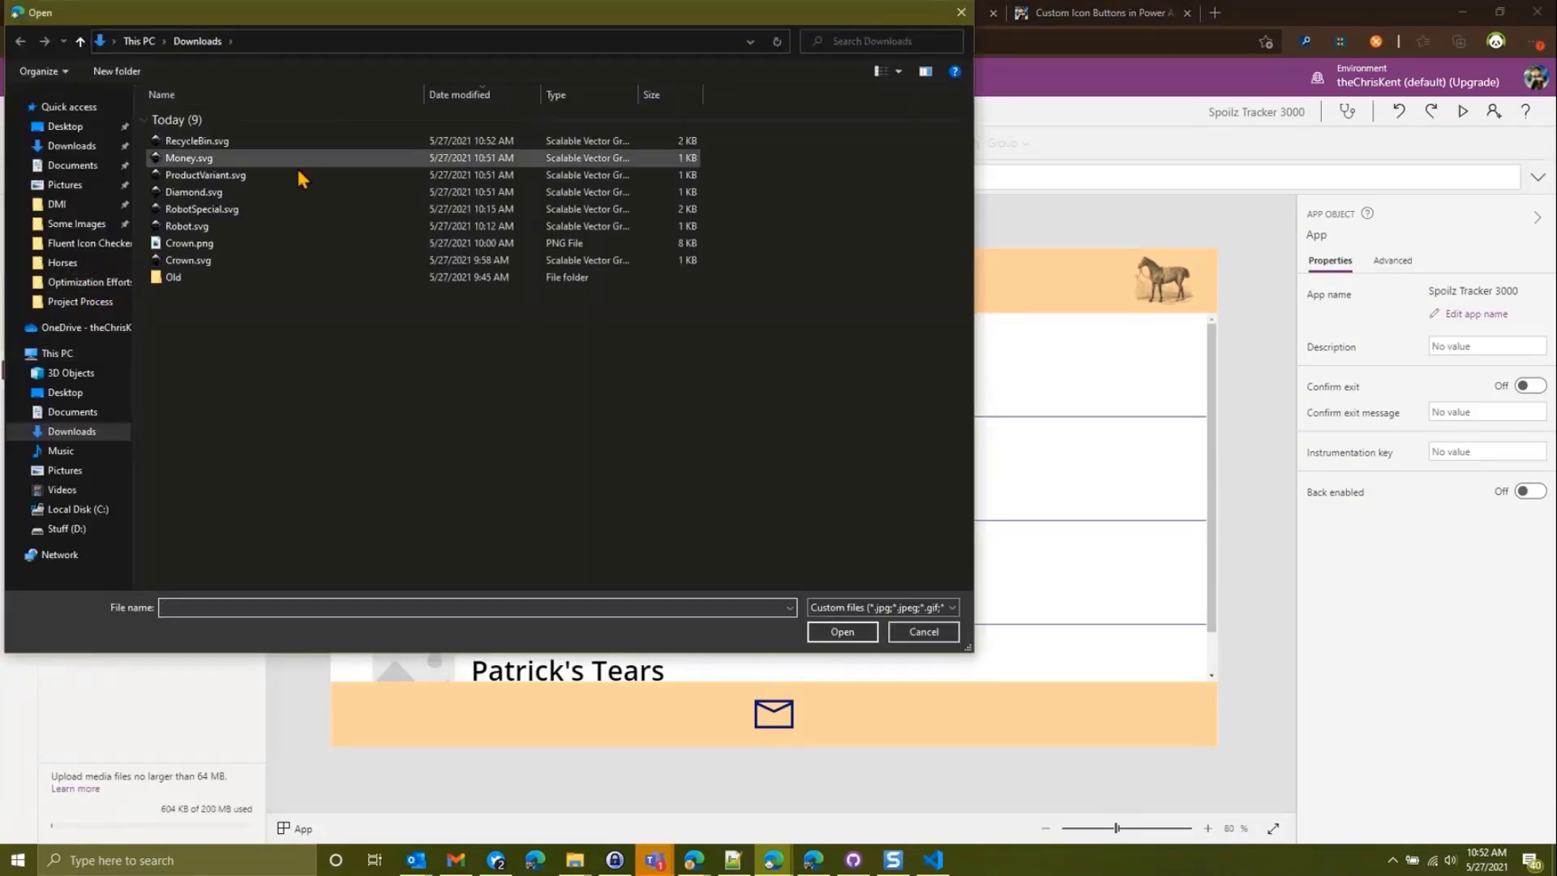
pyautogui.click(289, 191)
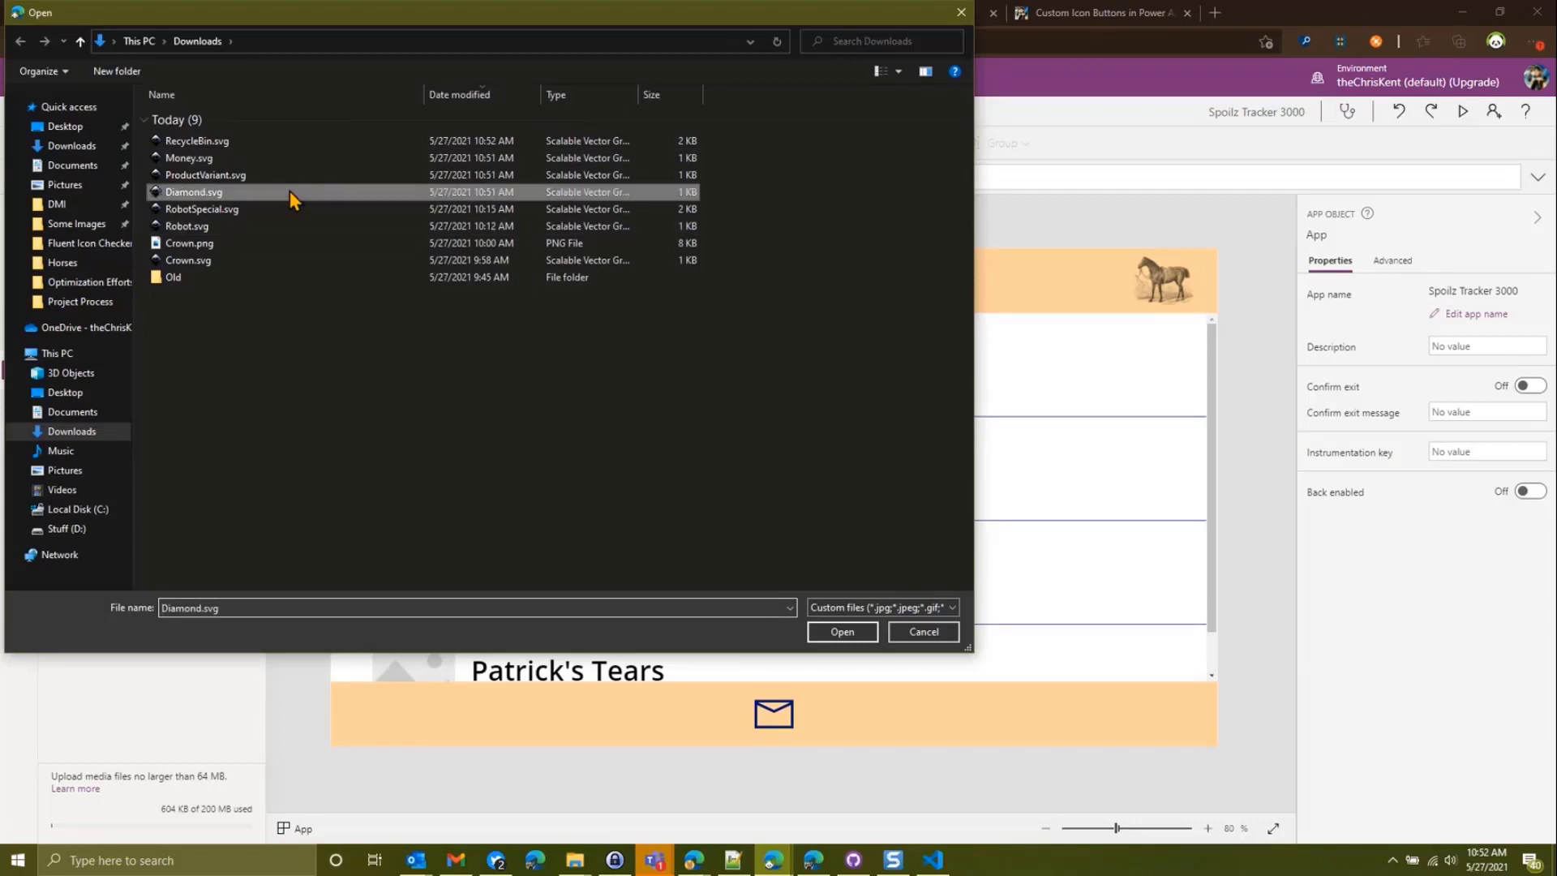
pyautogui.keyDown('shift'); pyautogui.click(255, 139); pyautogui.keyUp('shift')
pyautogui.click(841, 631)
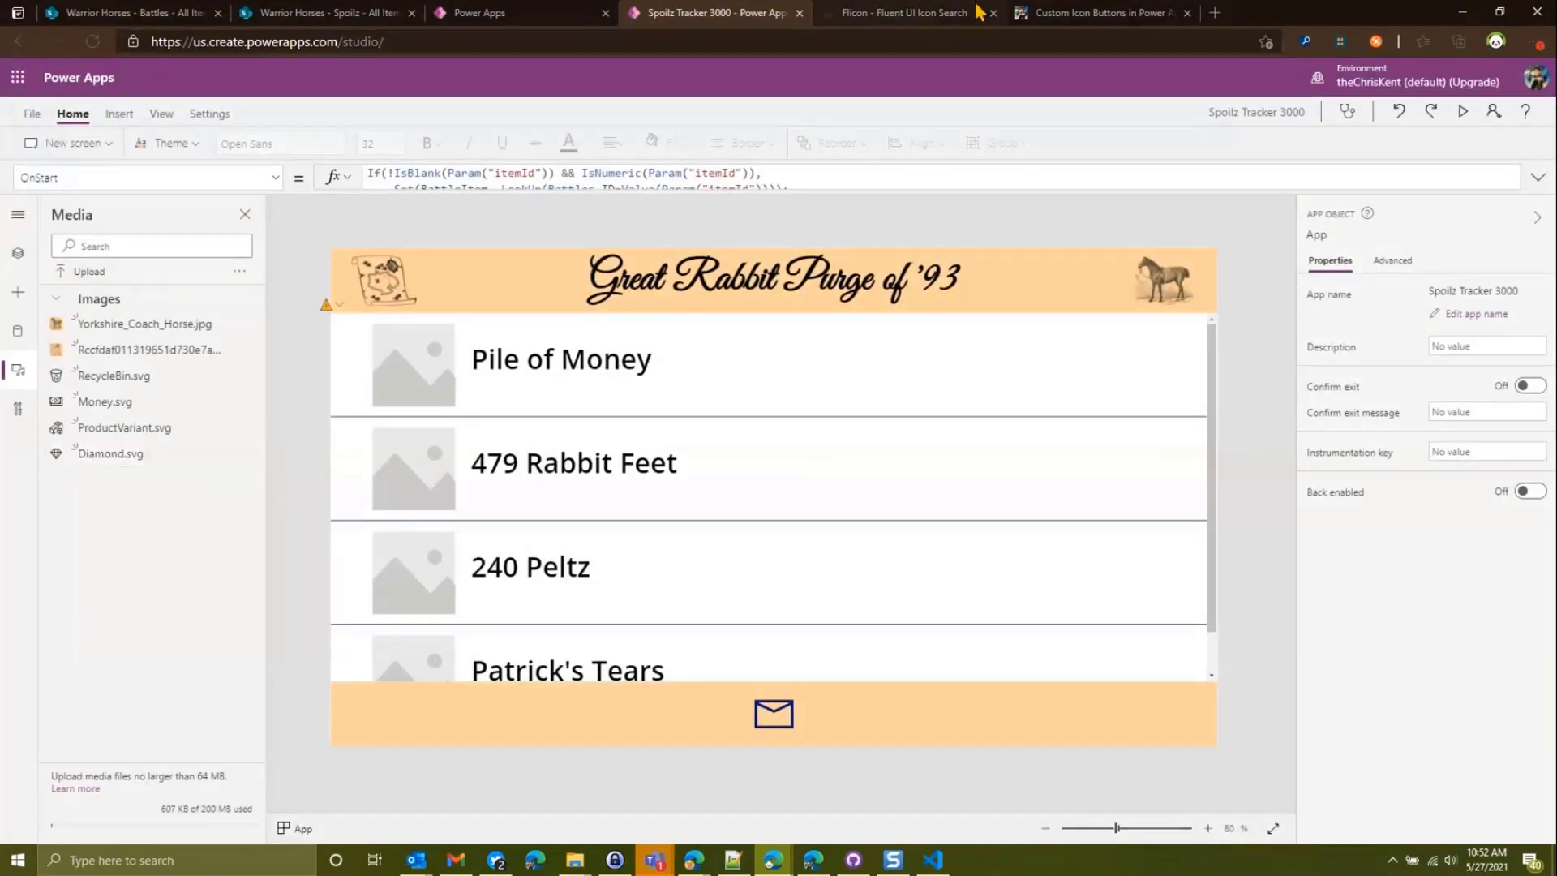
# - Set Flicon's icon colour to orangeLighter under Advanced Color Options, then return to Spoilz Tracker
pyautogui.click(912, 22)
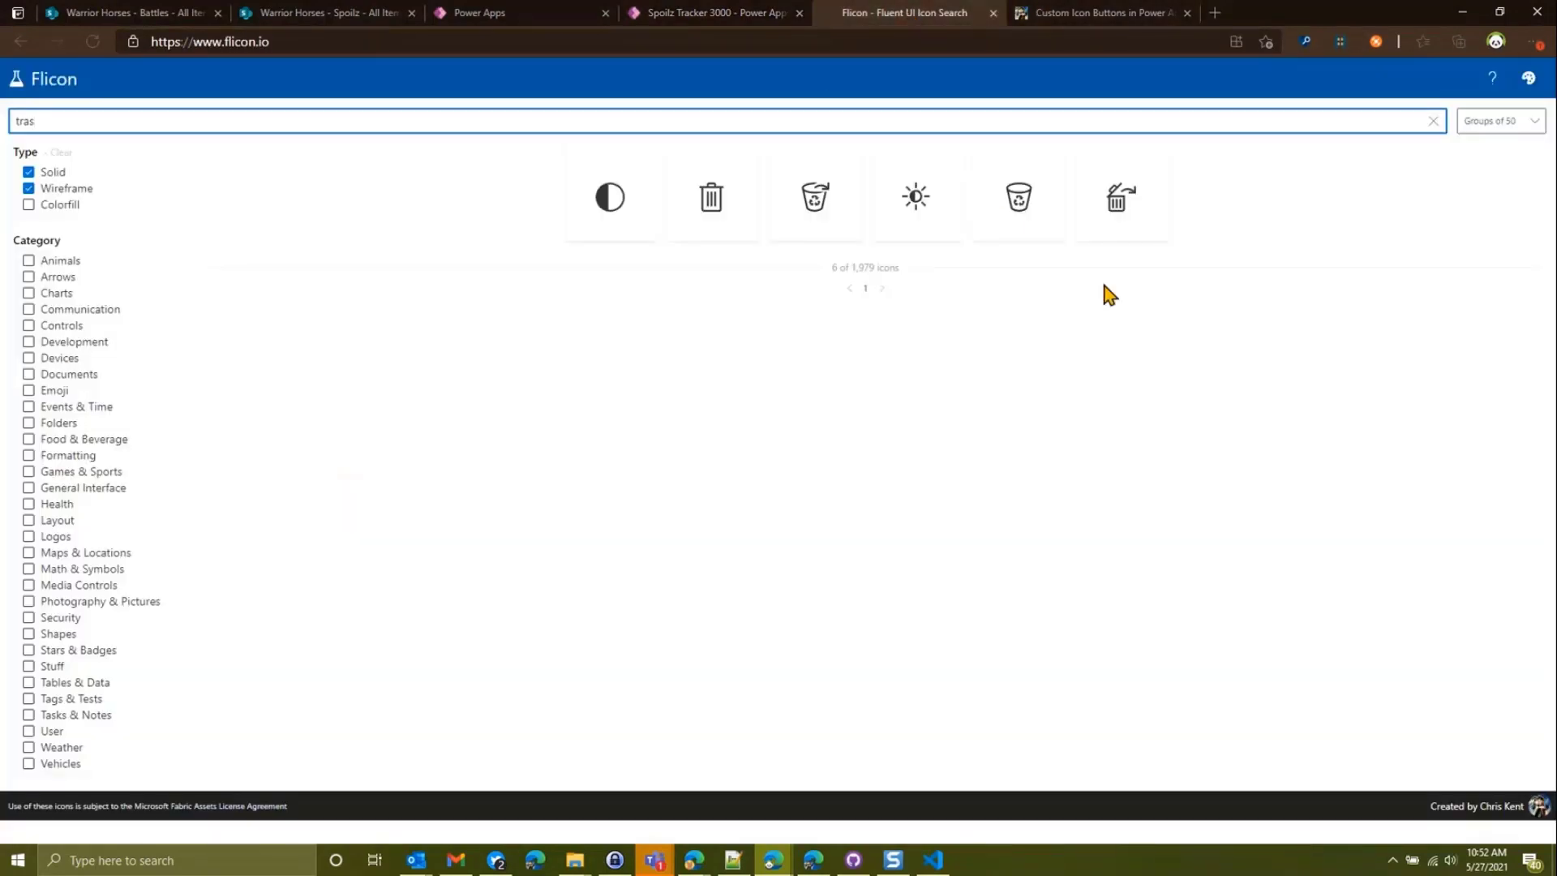
pyautogui.click(1528, 78)
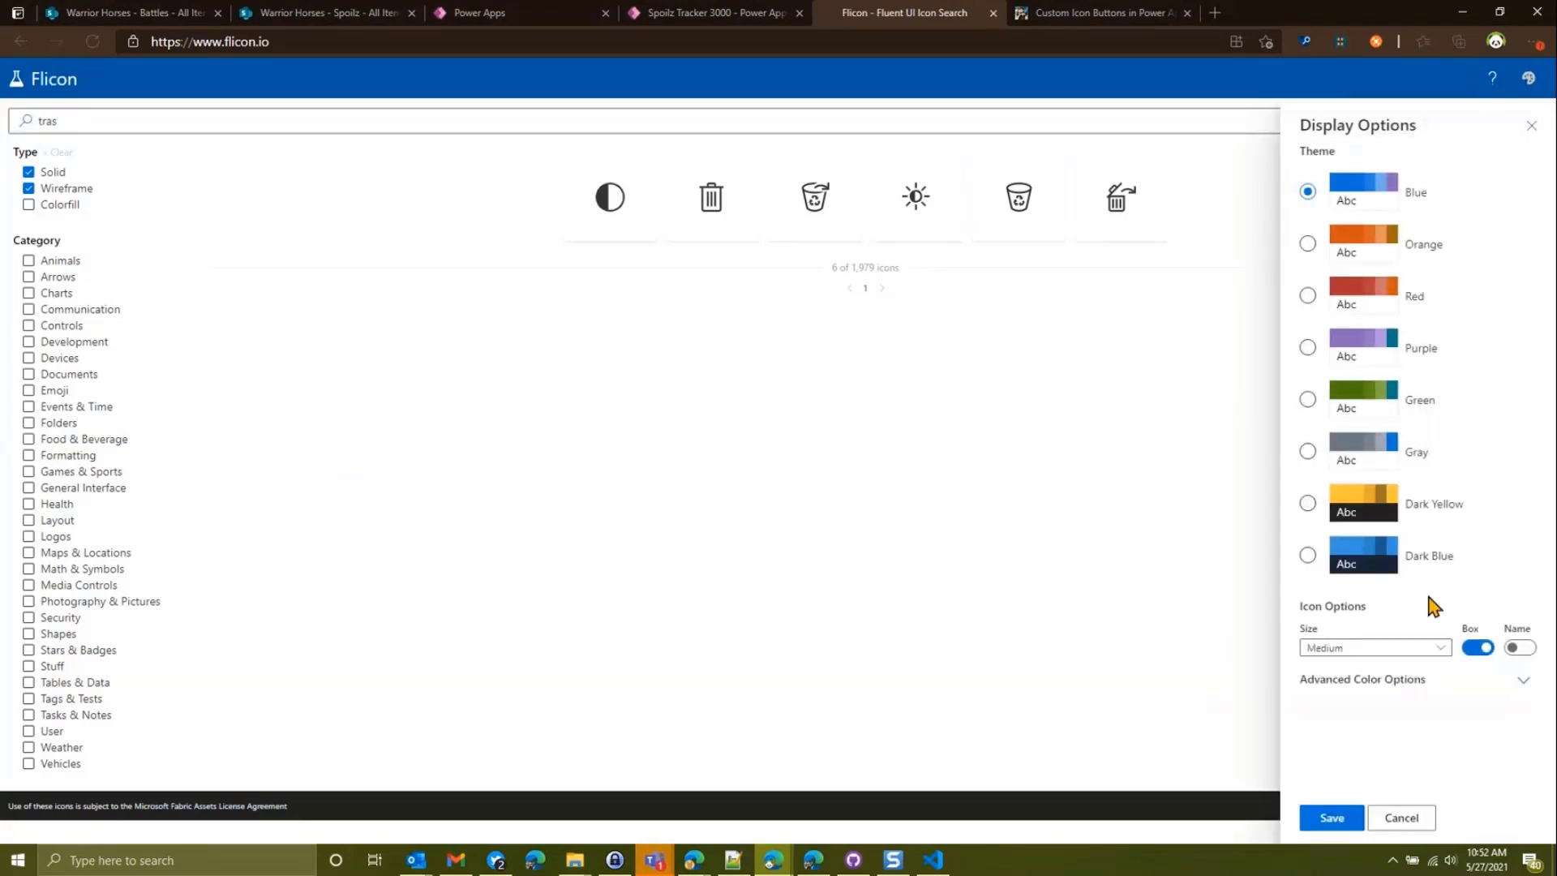
pyautogui.click(1453, 679)
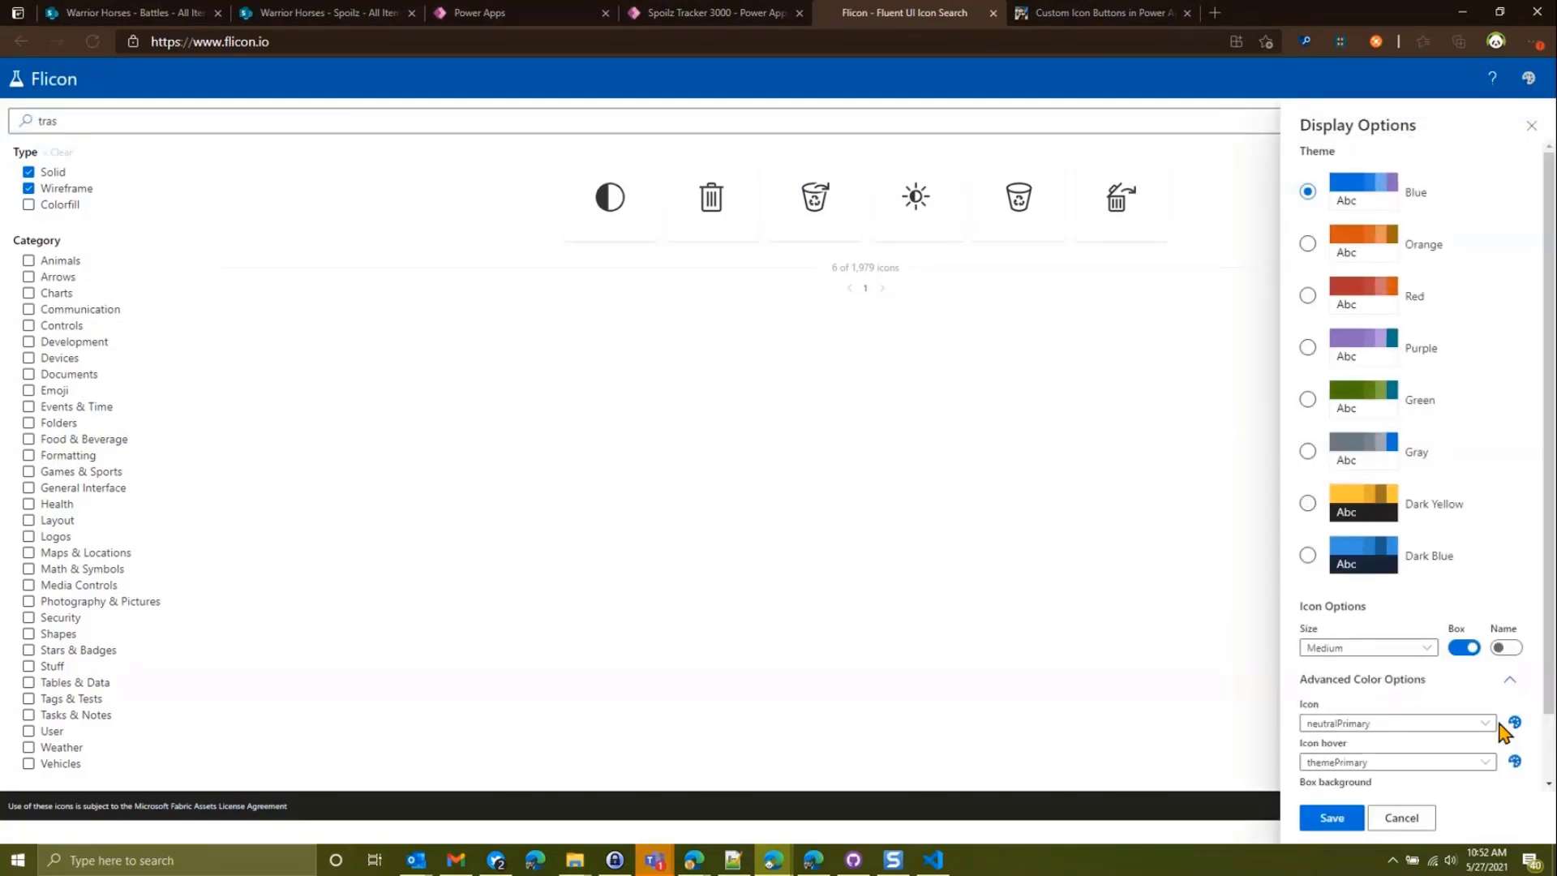
pyautogui.click(1494, 723)
pyautogui.scroll(-1, 1296, 348)
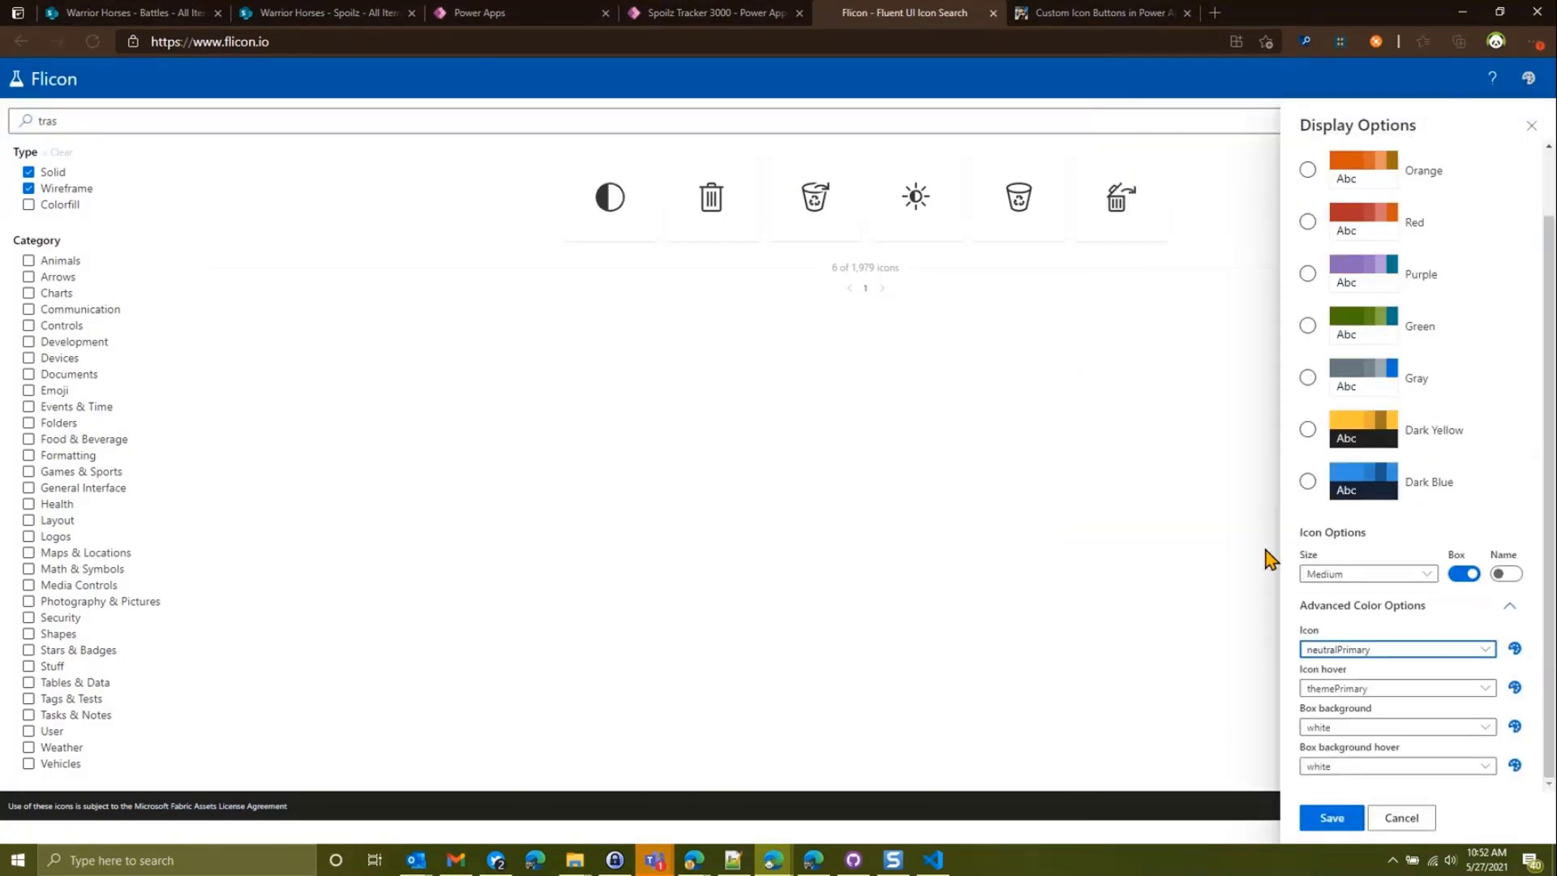
pyautogui.click(1386, 651)
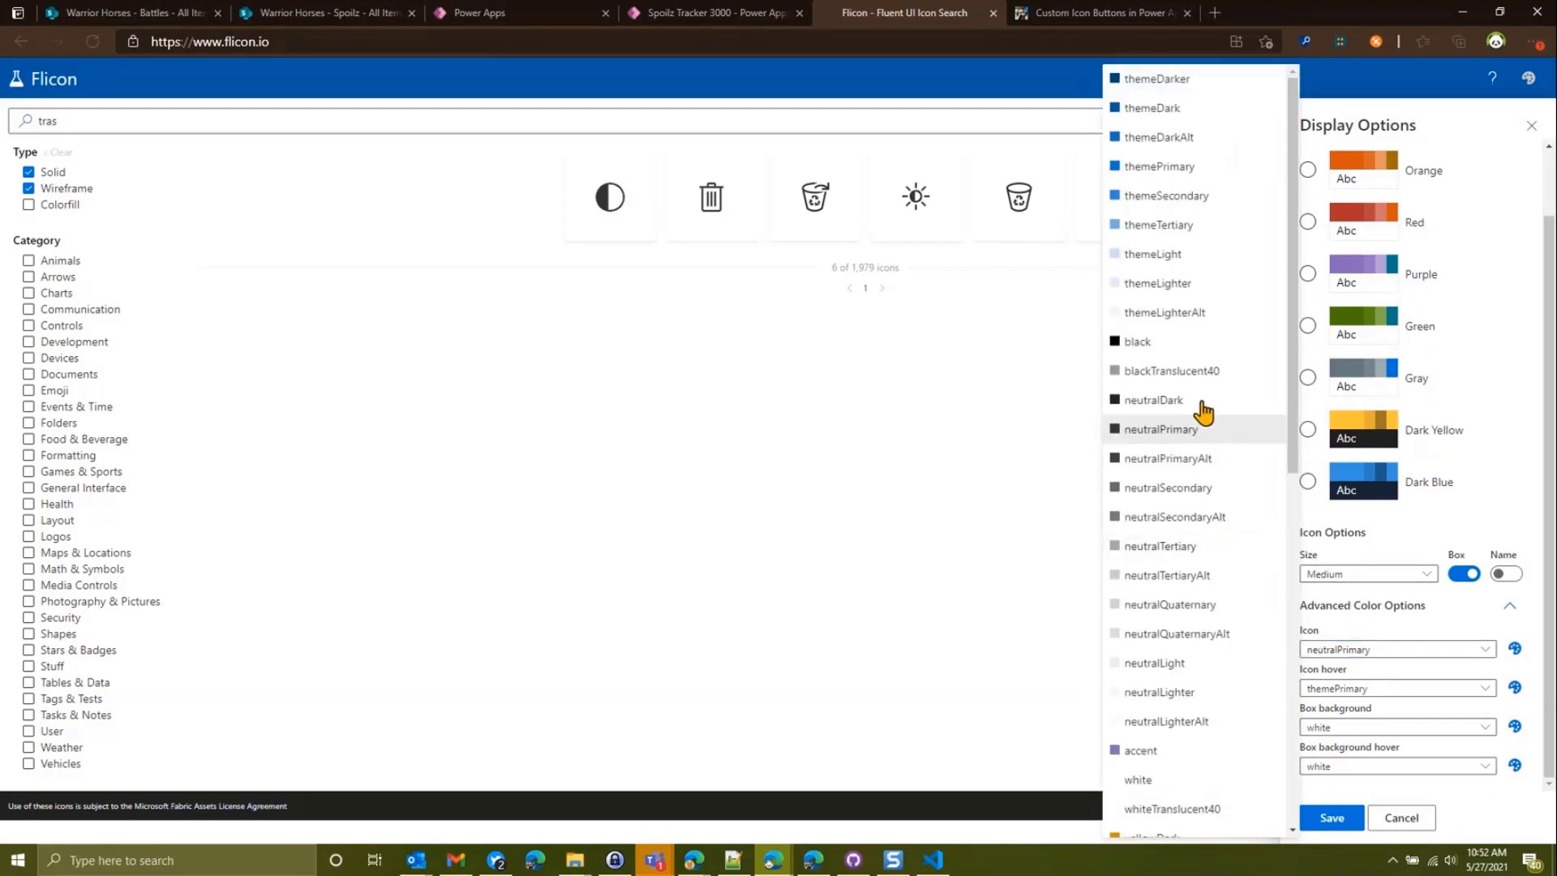
pyautogui.scroll(-4, 1206, 397)
pyautogui.click(1197, 638)
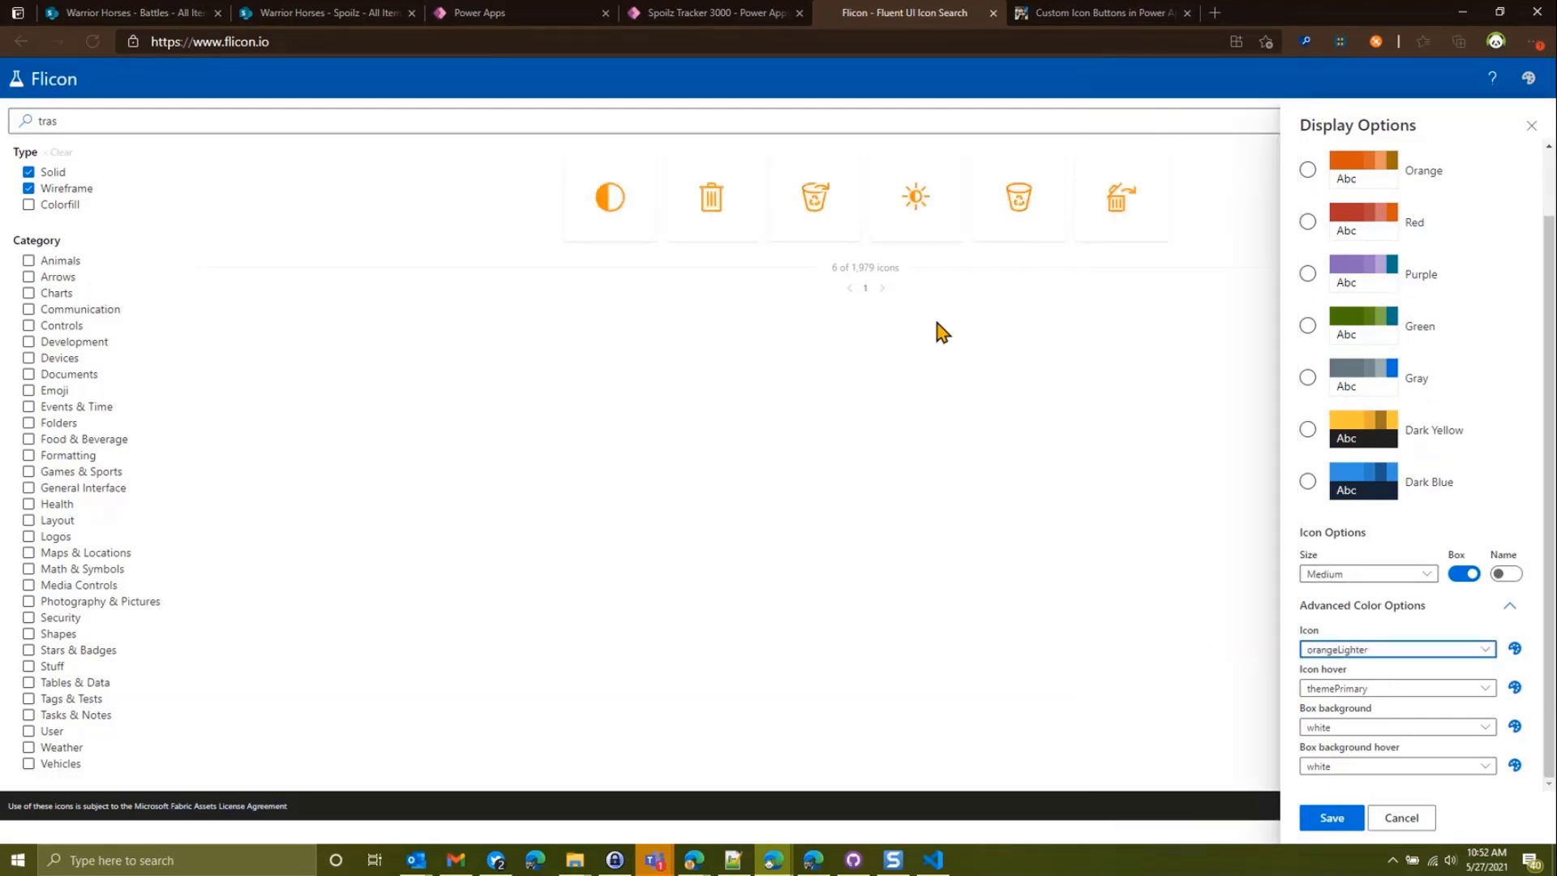
pyautogui.click(669, 19)
# - Replace the gallery image's SampleImage formula with a category-based icon formula, then open Invasion of the Grasslands spoils
pyautogui.click(430, 376)
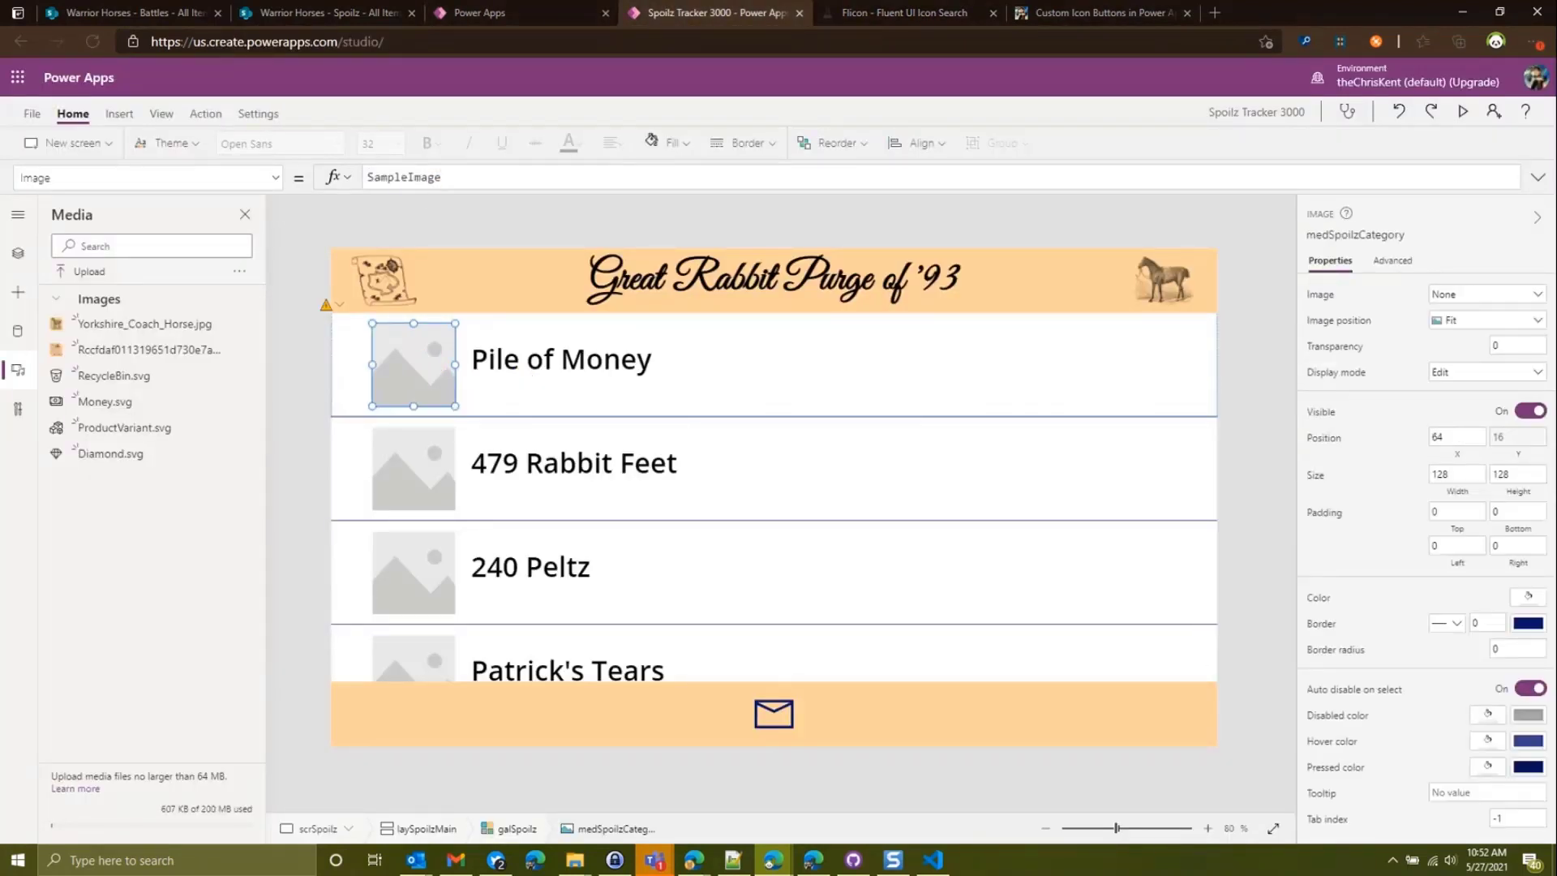
pyautogui.hotkey('alt', 'Tab')
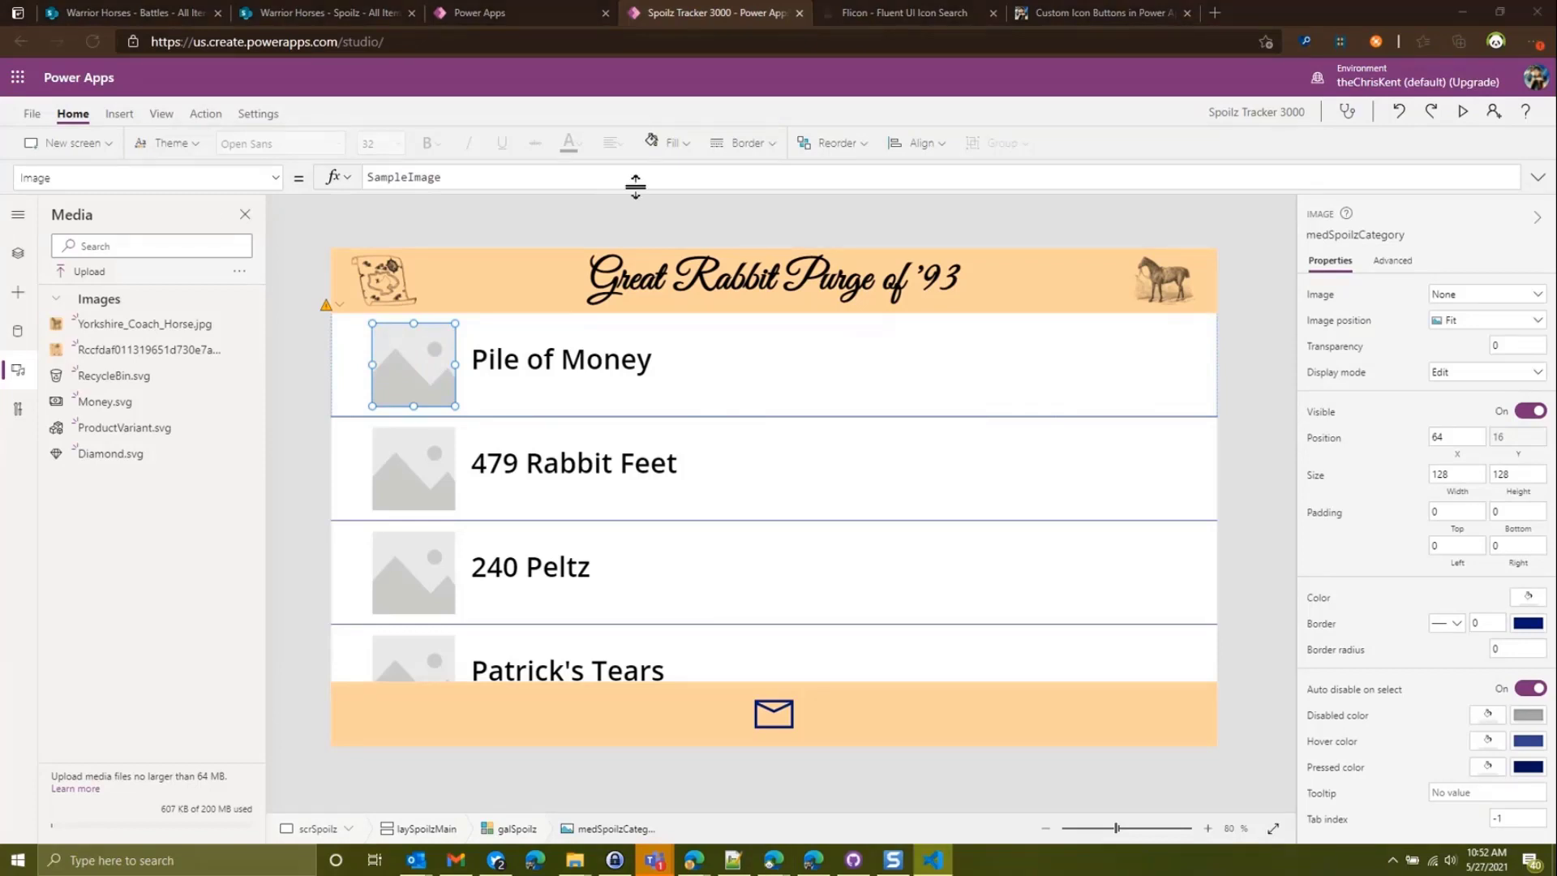
pyautogui.click(541, 178)
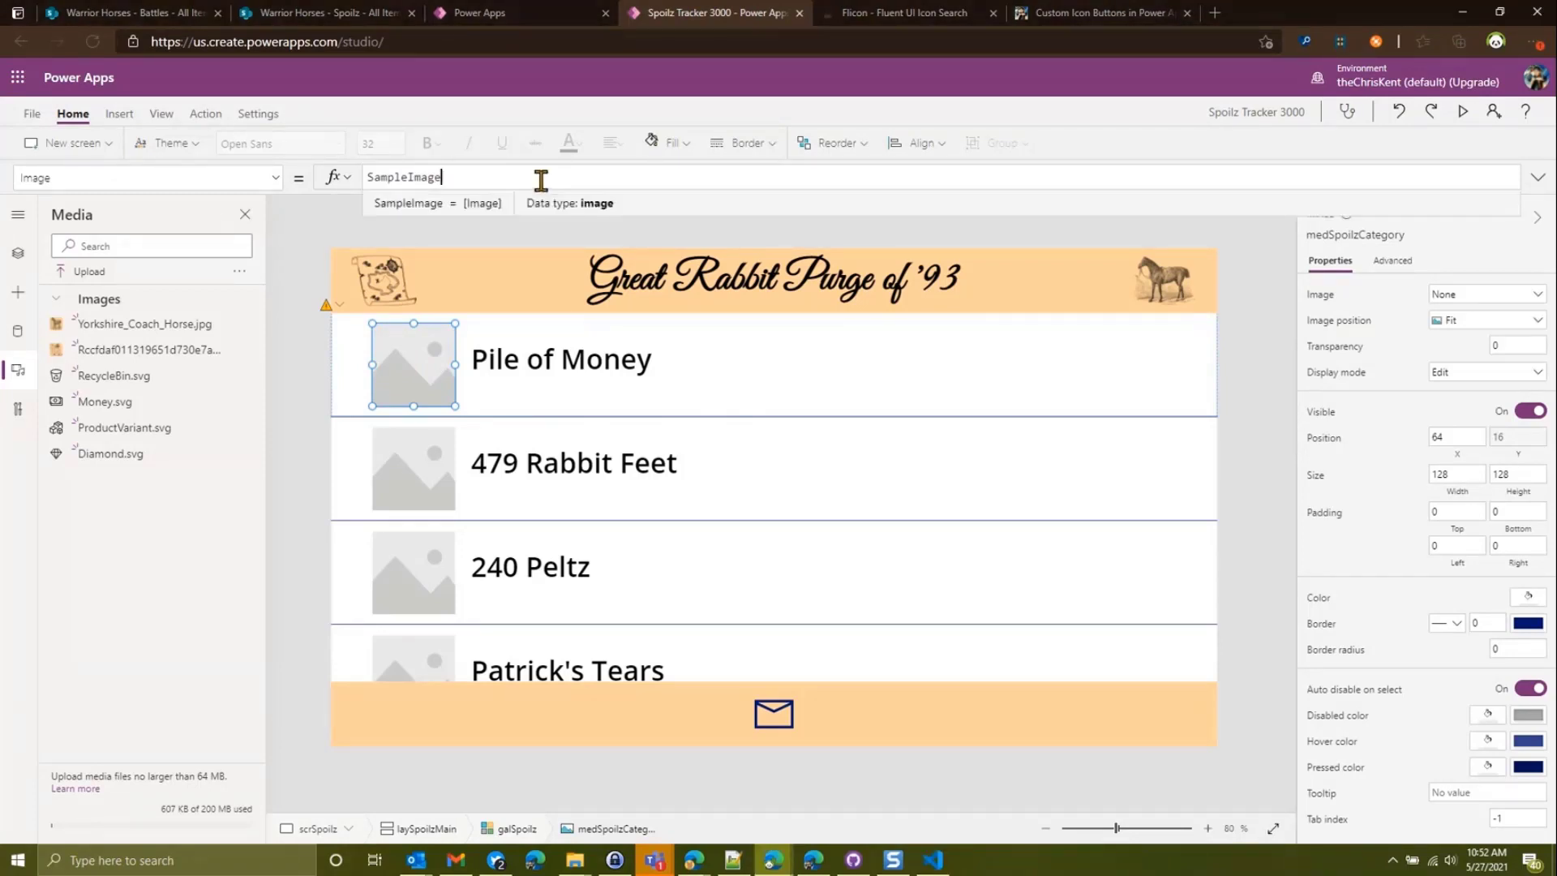
pyautogui.moveTo(540, 179); pyautogui.dragTo(335, 180)
pyautogui.write('Switch(ThisItem.Category.Value, "Money", Money, "Goods", ProductVariant, "Glorious", Diamond, RecycleBin)')
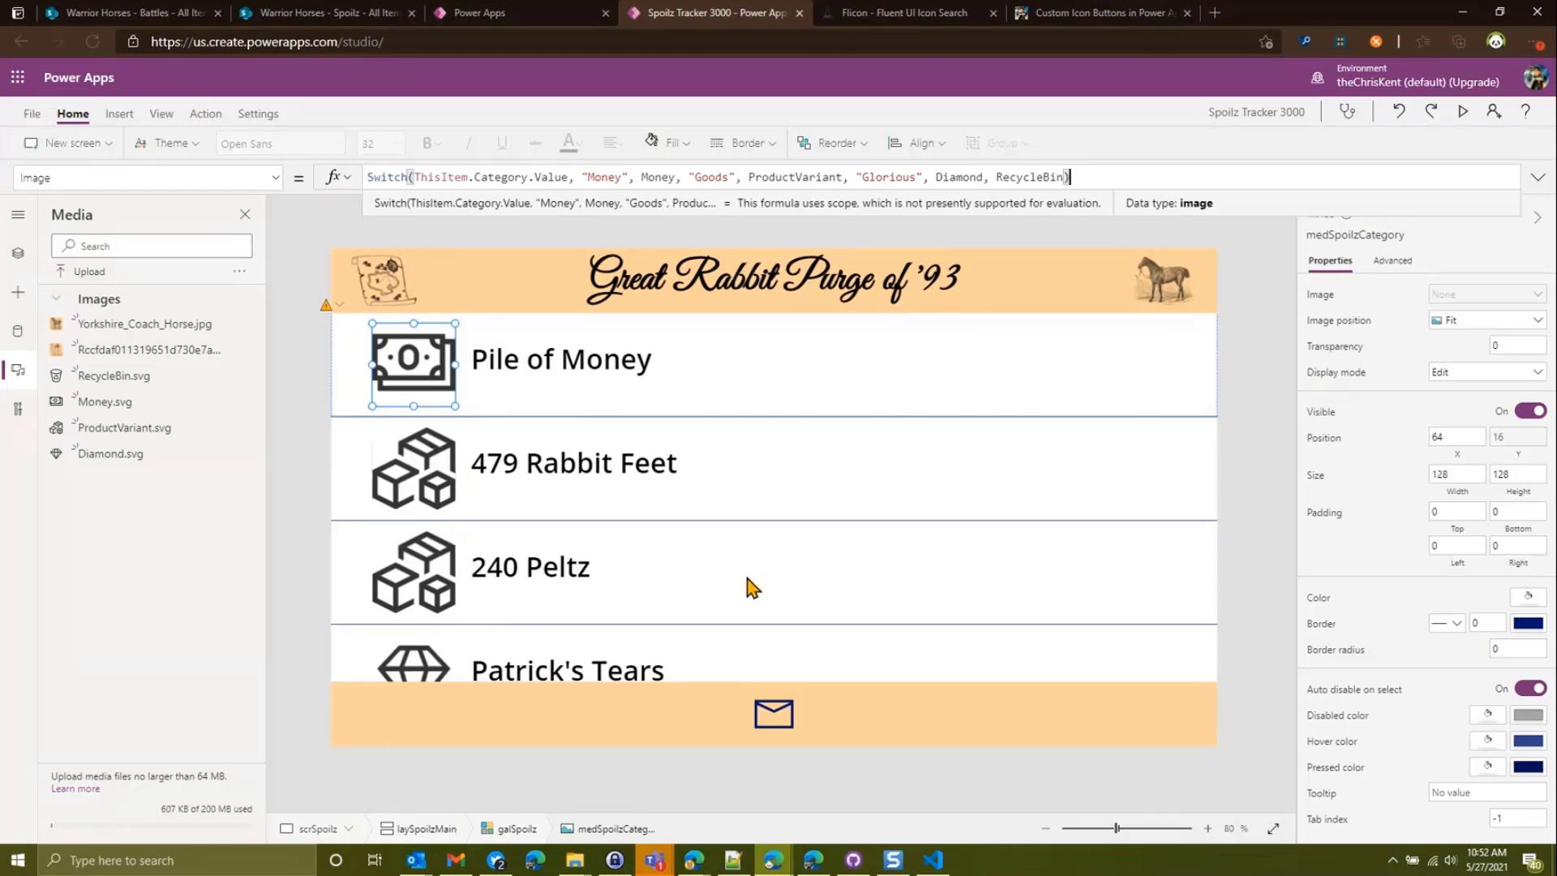
pyautogui.scroll(-1, 581, 567)
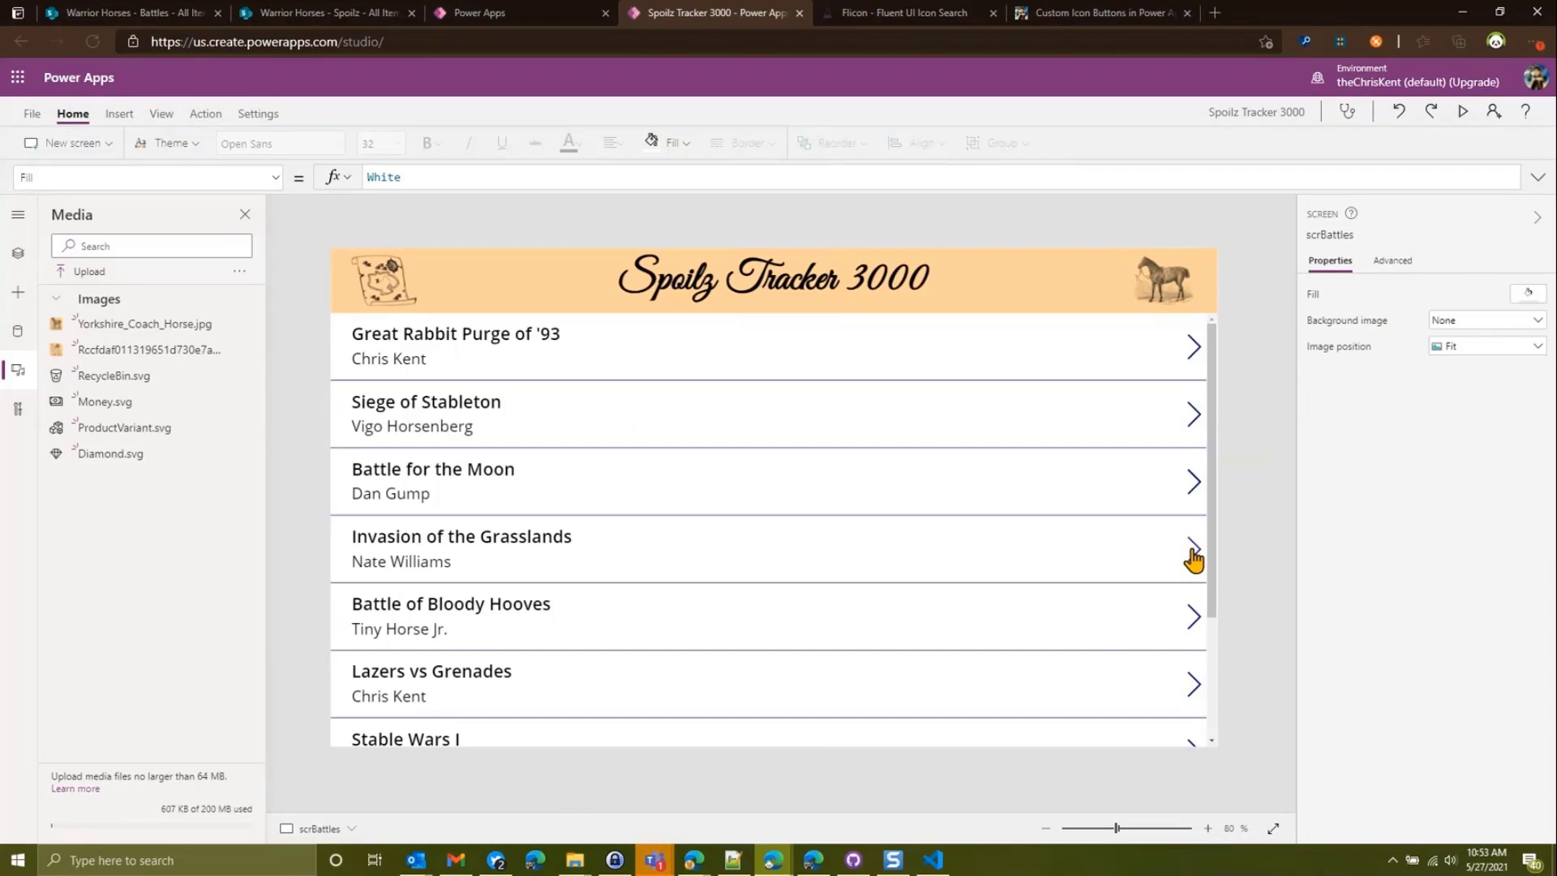
pyautogui.keyDown('alt'); pyautogui.click(1192, 553); pyautogui.keyUp('alt')
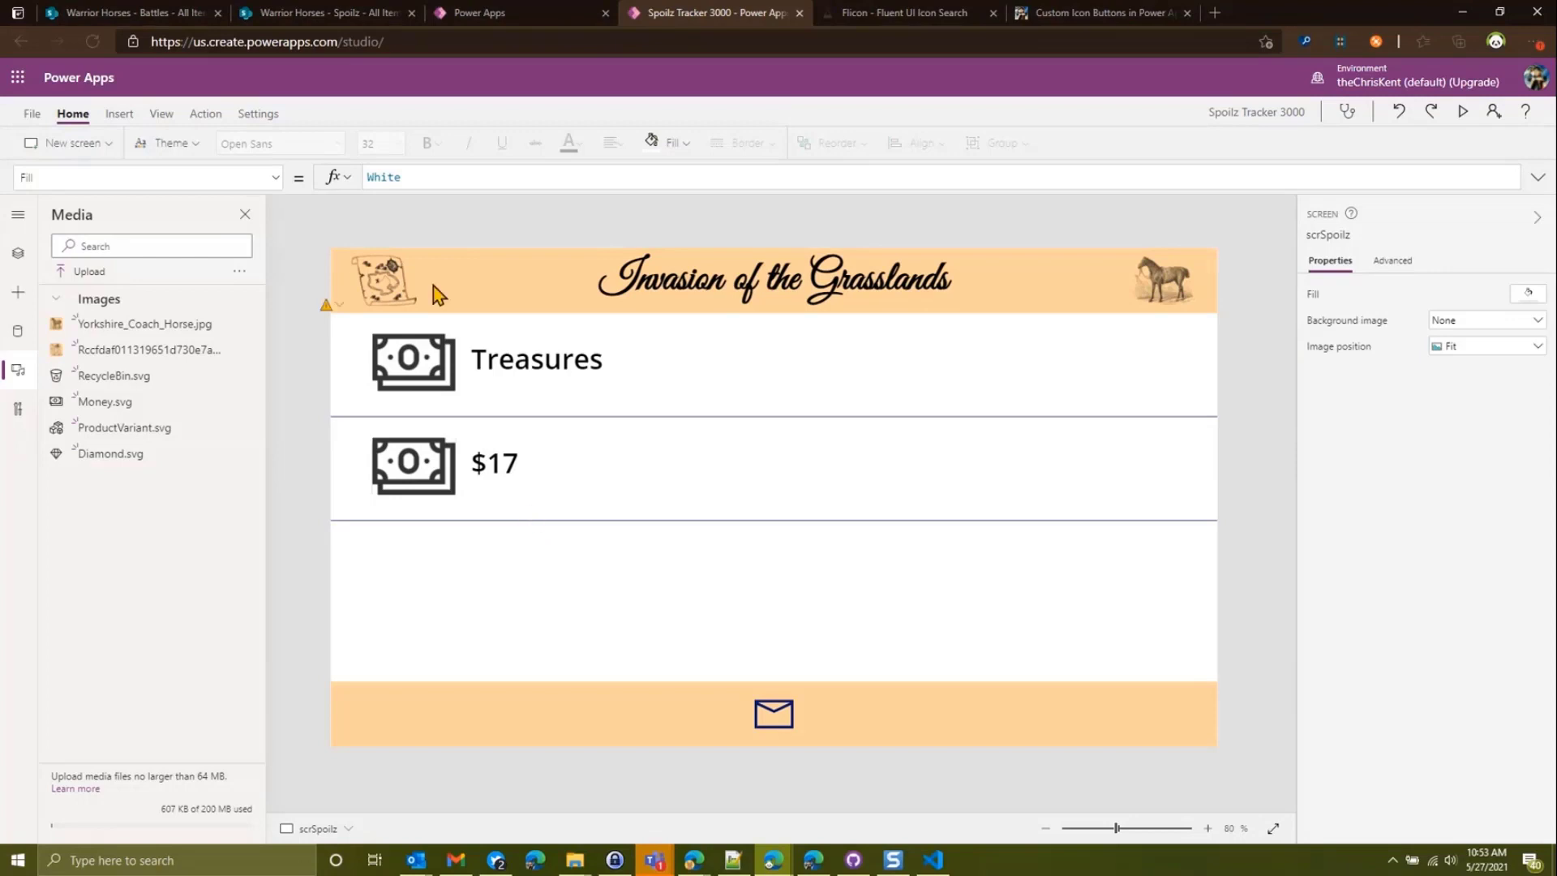
# - In the Battles list, create a calculated column named Support and enter its formula
pyautogui.click(154, 13)
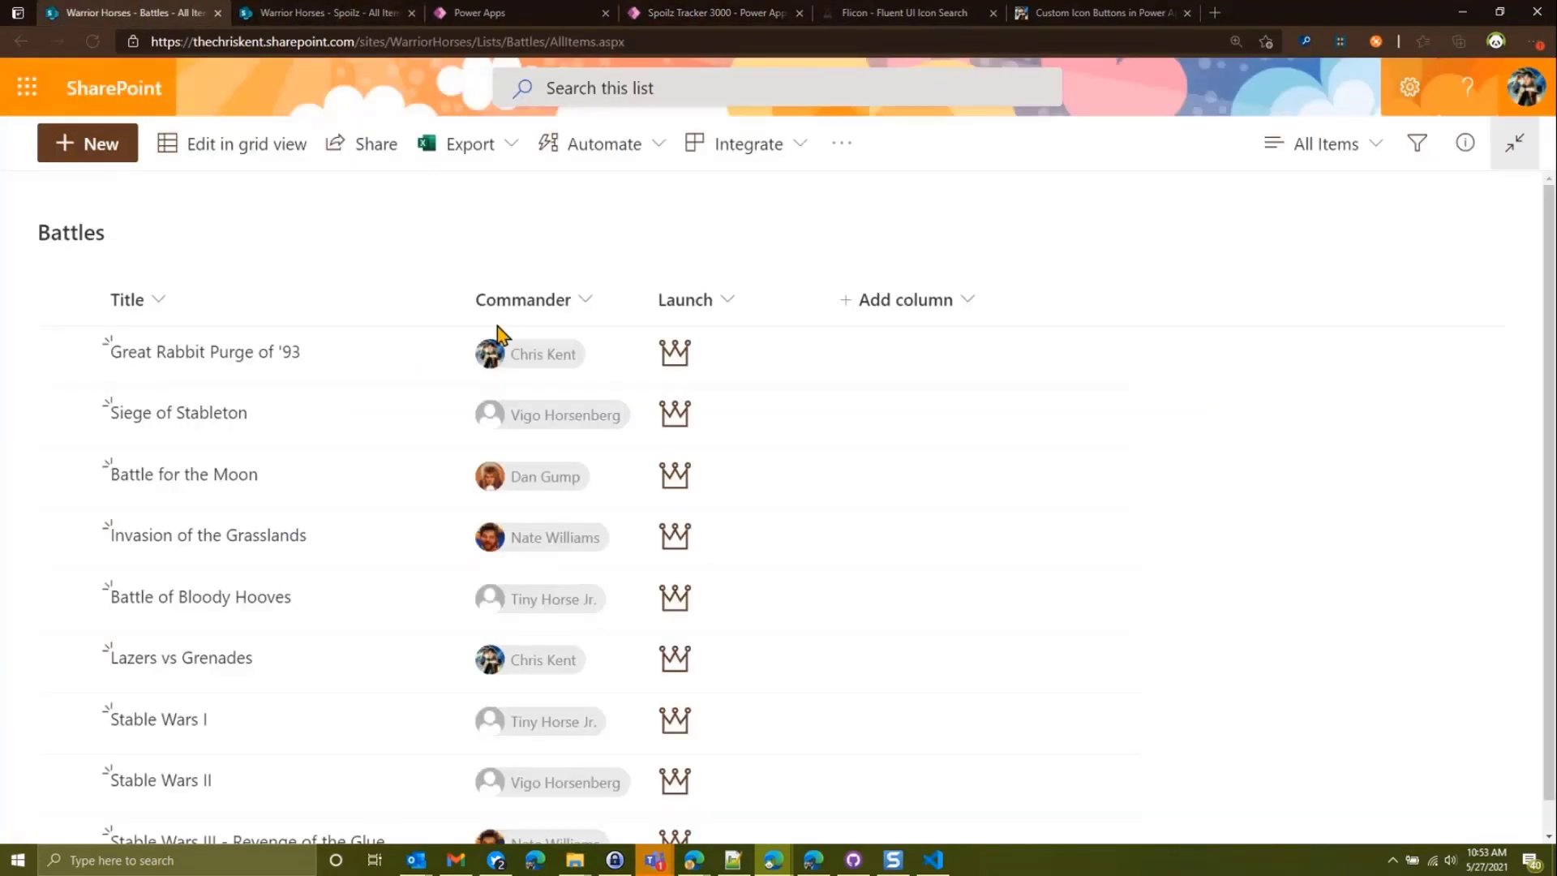
pyautogui.click(869, 313)
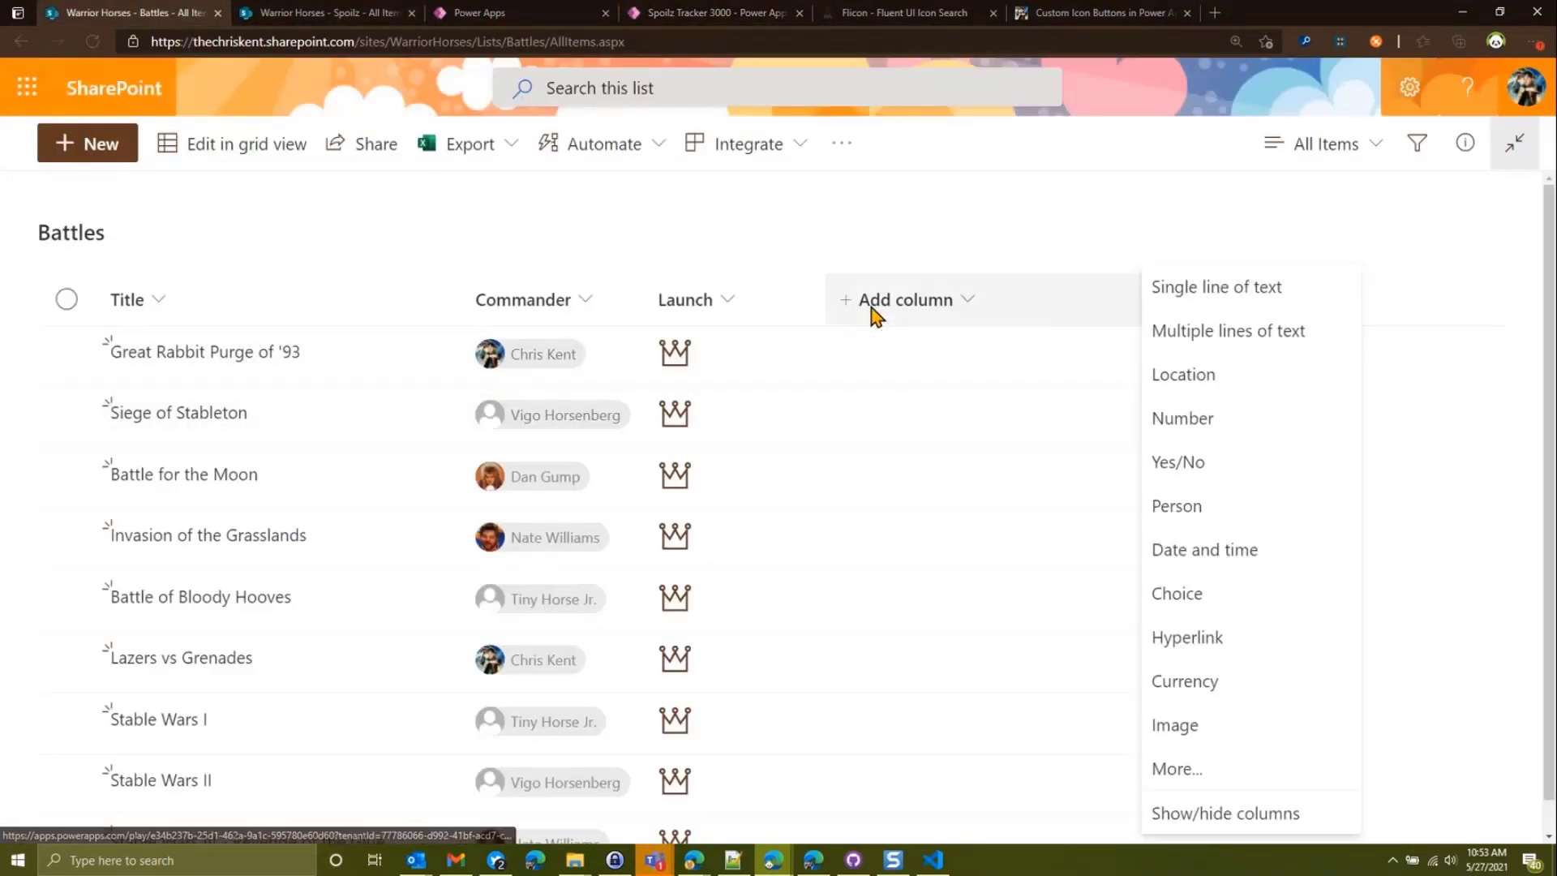
pyautogui.click(1268, 814)
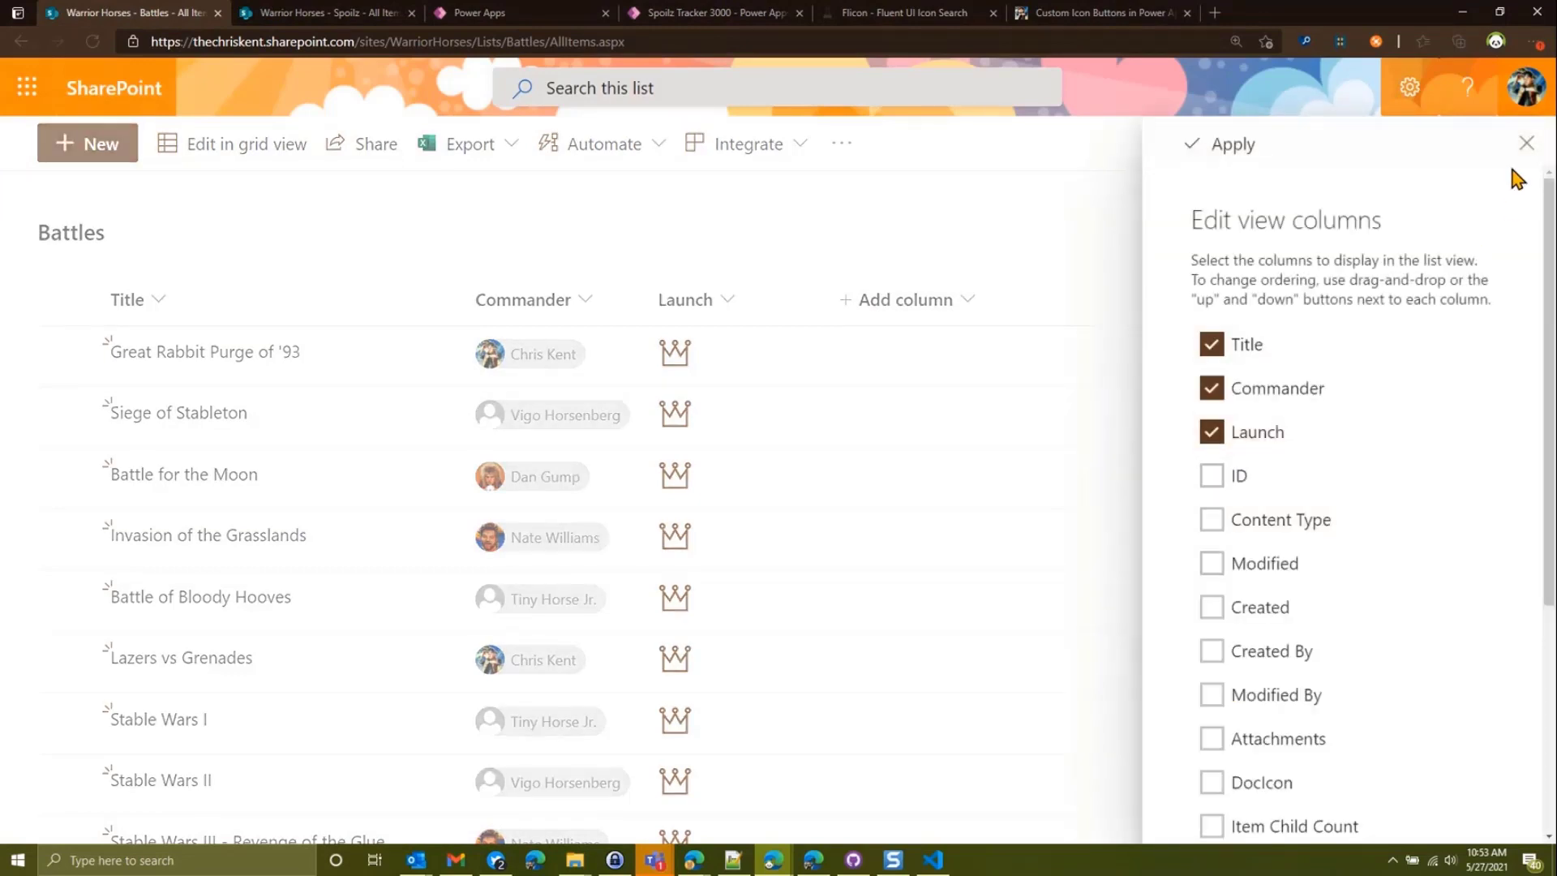
pyautogui.click(1525, 143)
pyautogui.click(969, 300)
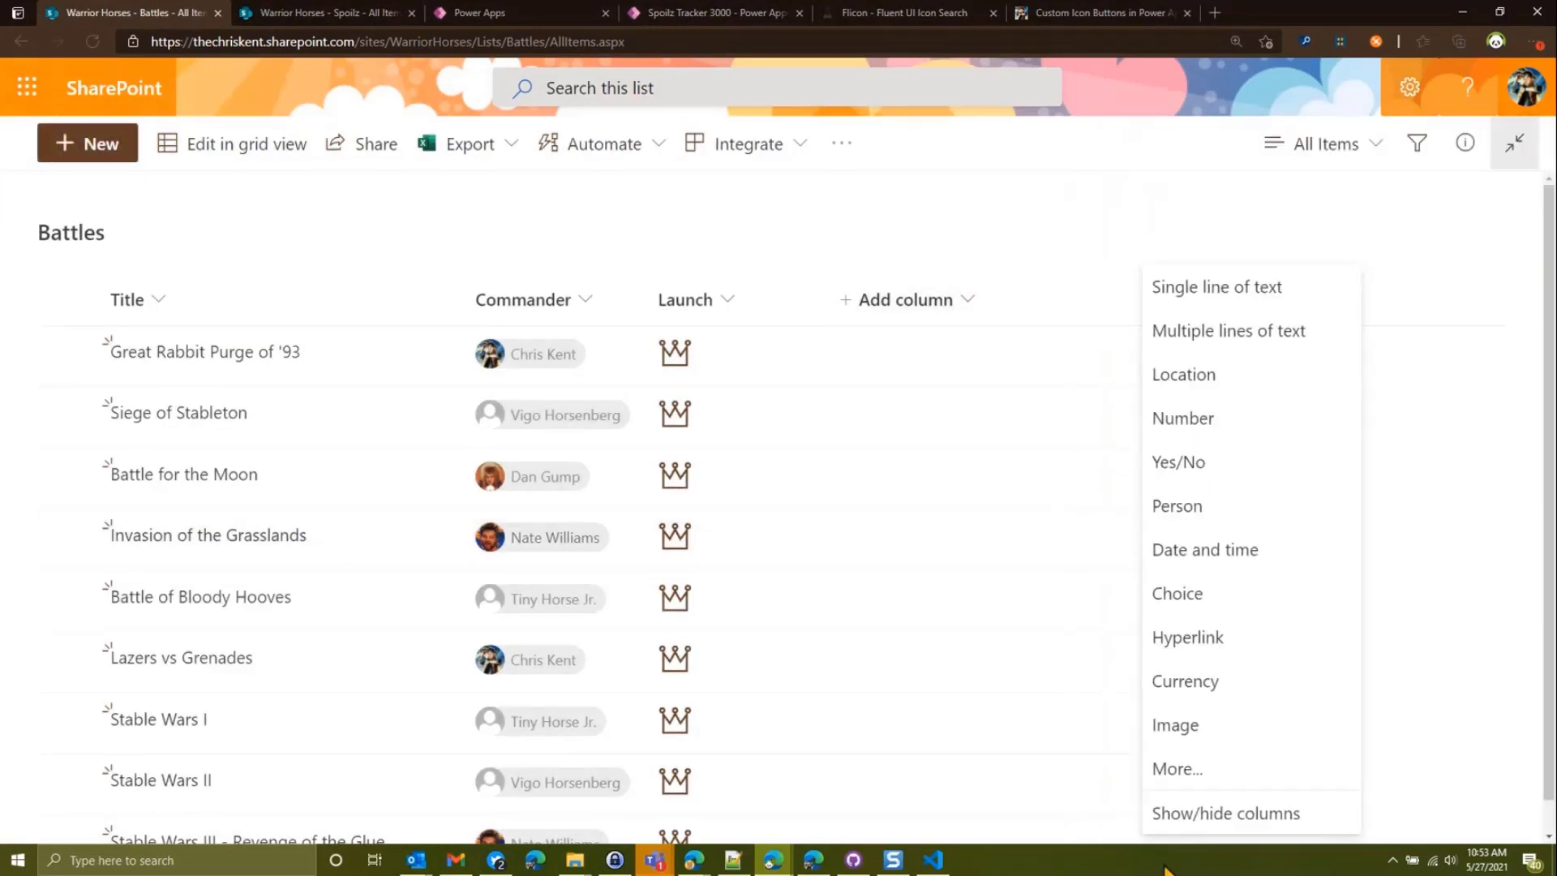
pyautogui.click(1182, 780)
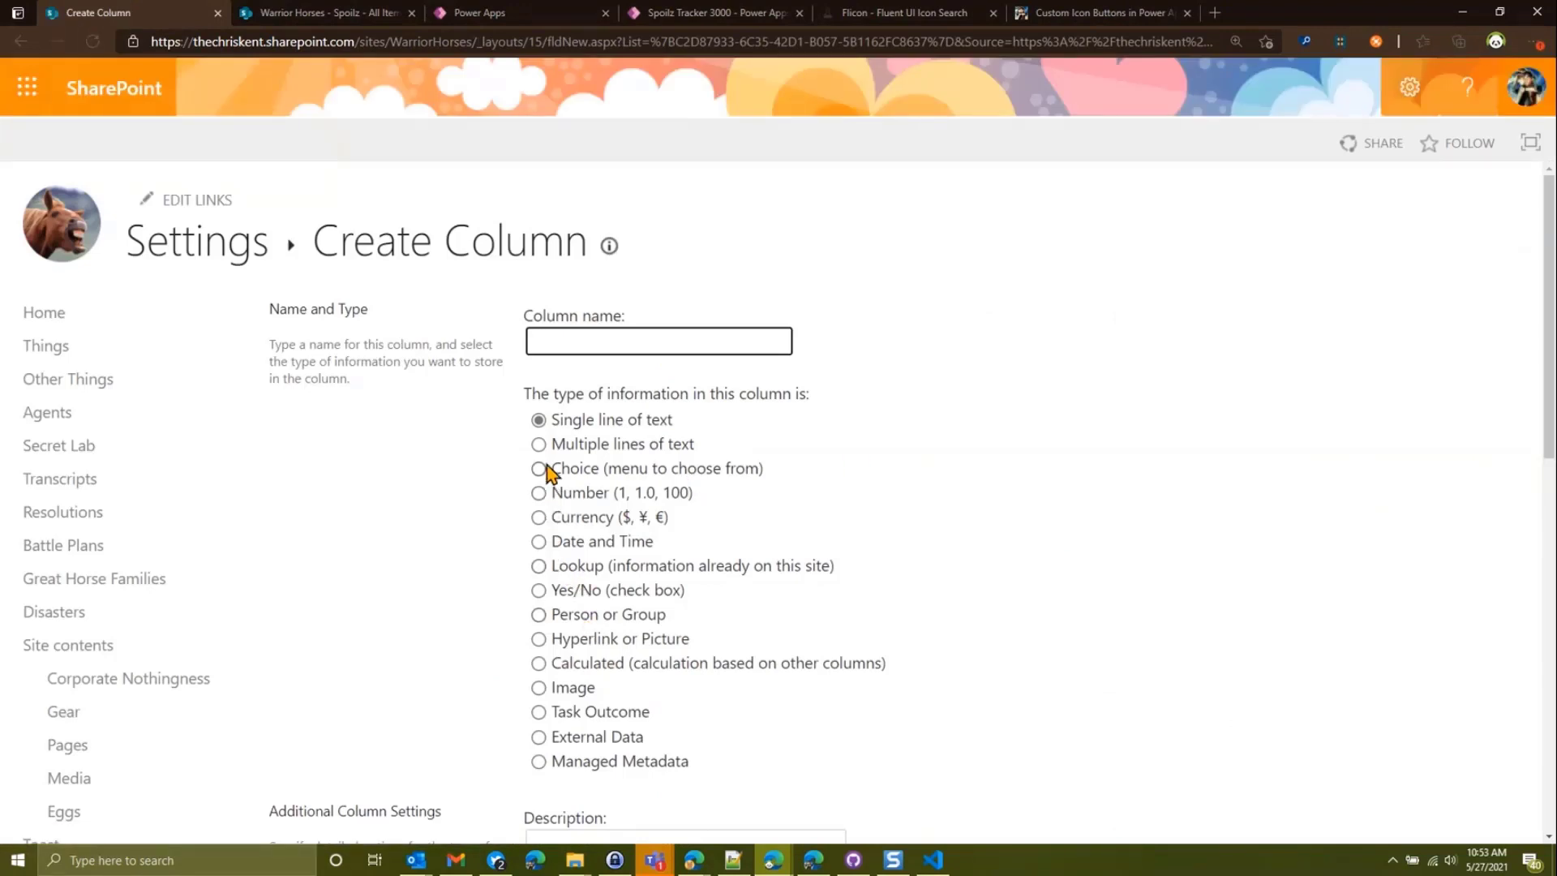
pyautogui.click(543, 663)
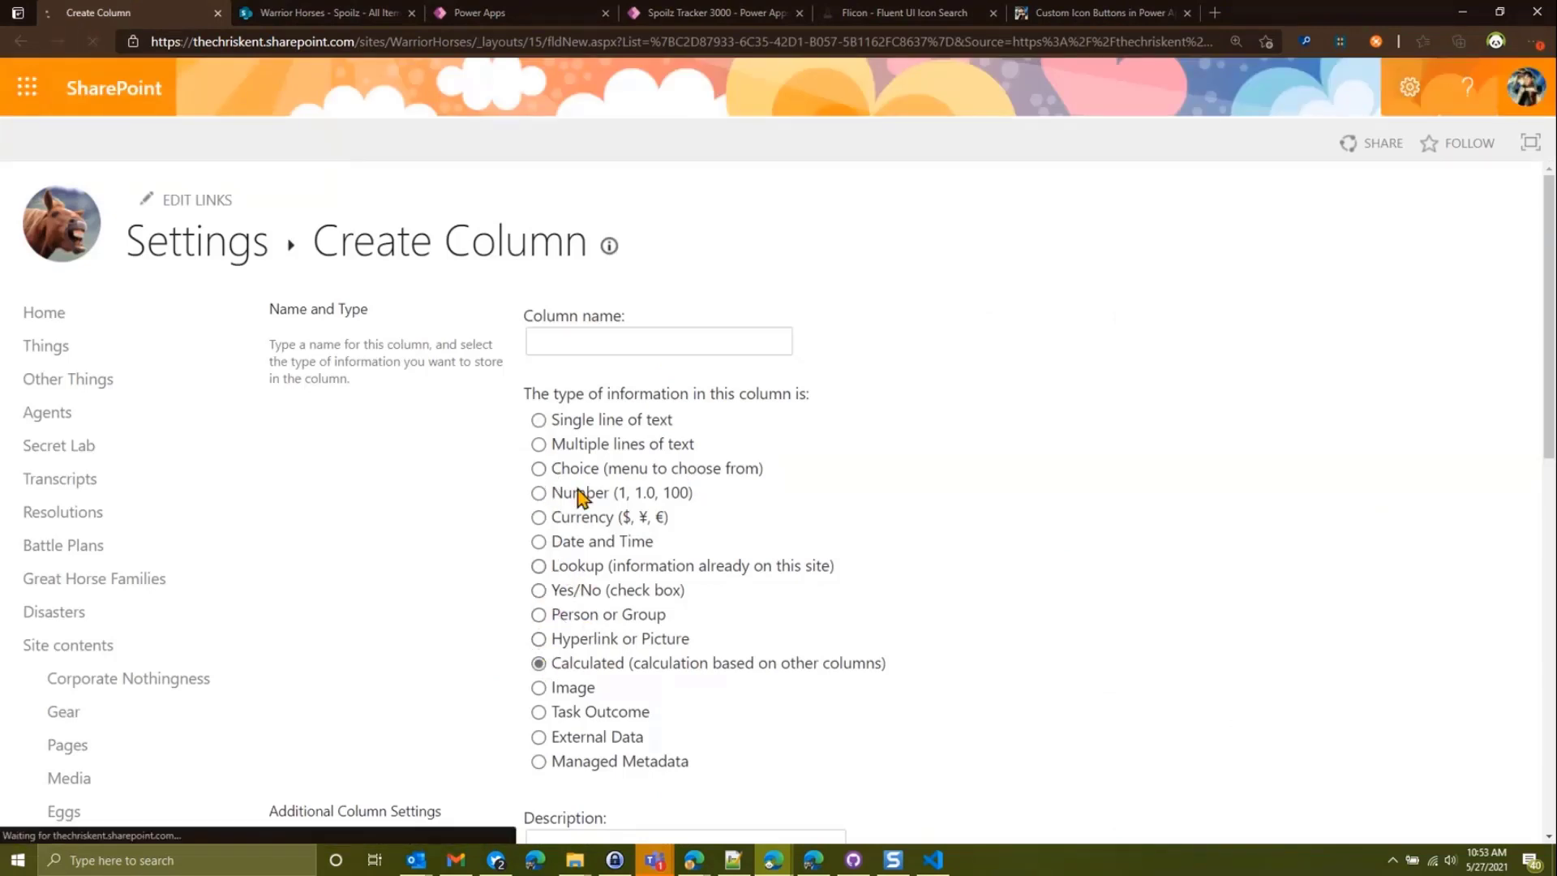
pyautogui.click(596, 343)
pyautogui.write('Support')
pyautogui.scroll(-4, 824, 509)
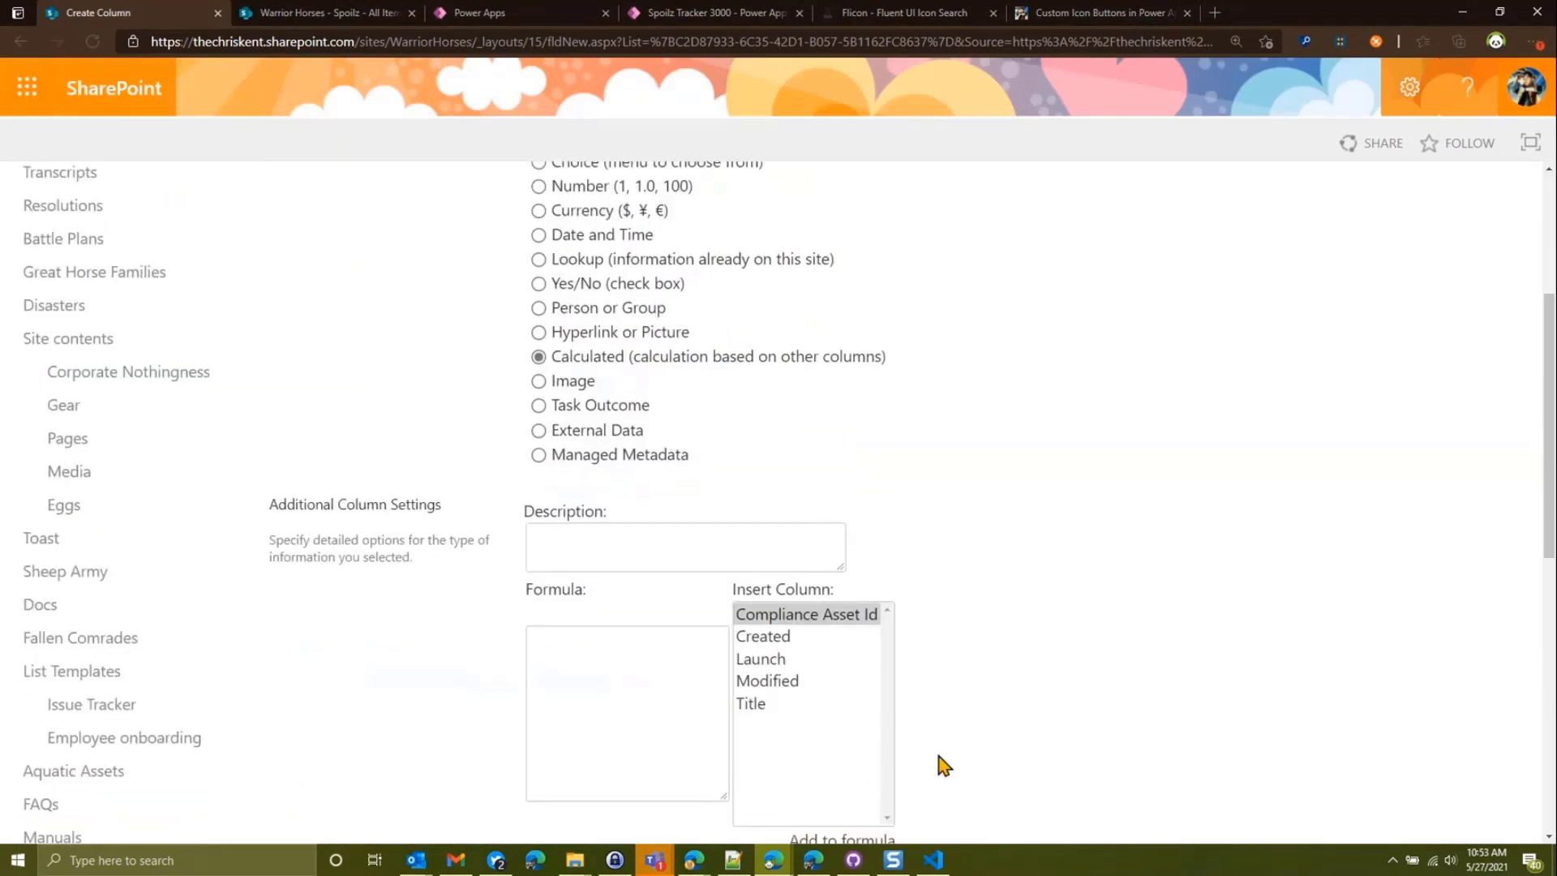
pyautogui.click(601, 629)
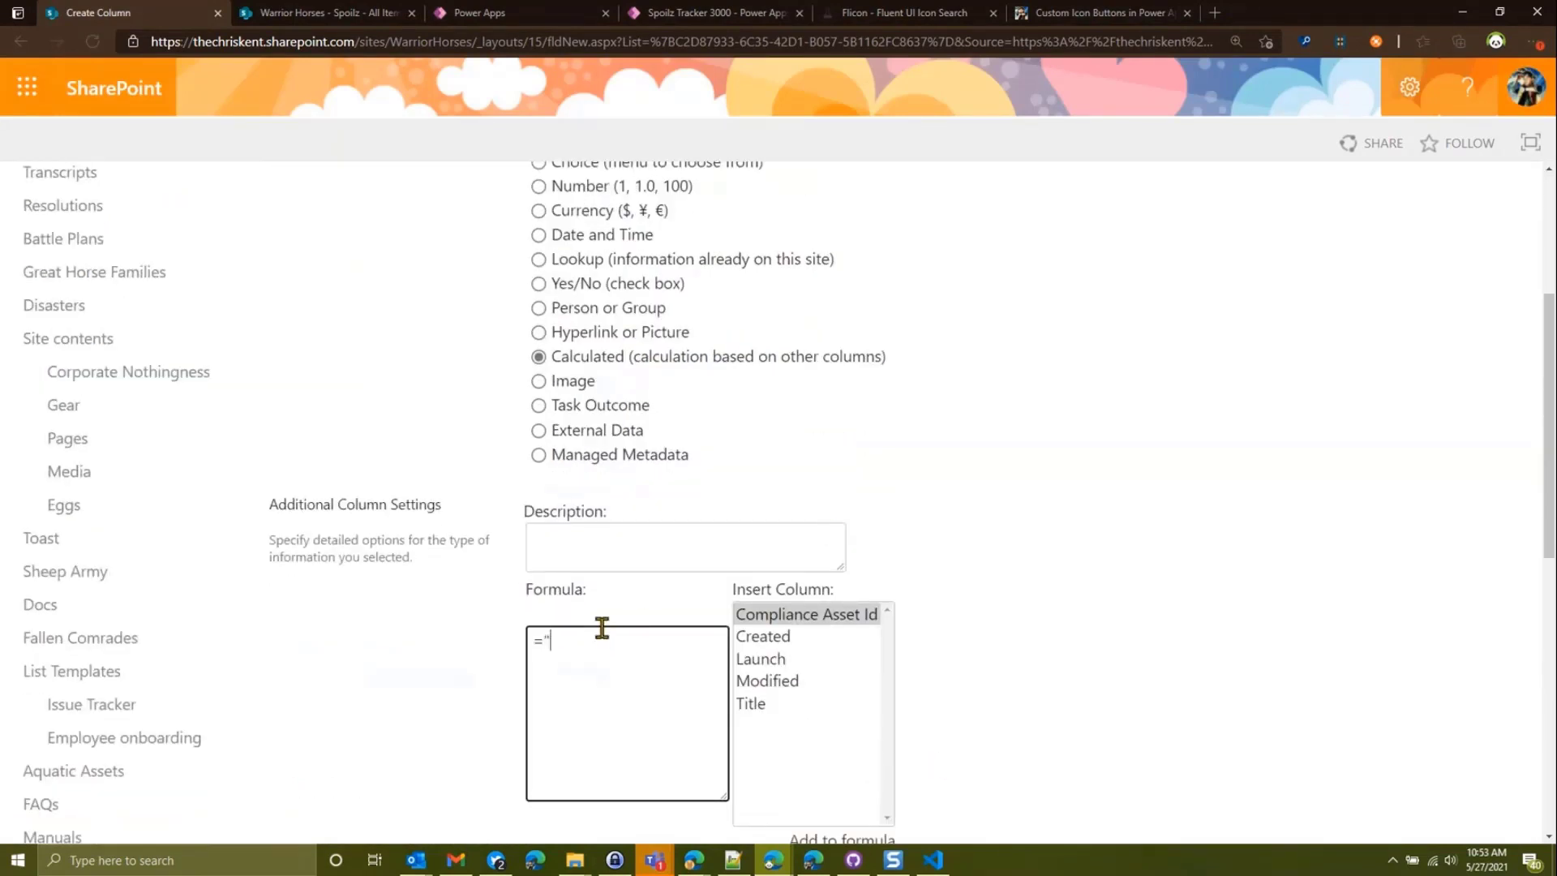
pyautogui.scroll(-8, 1292, 629)
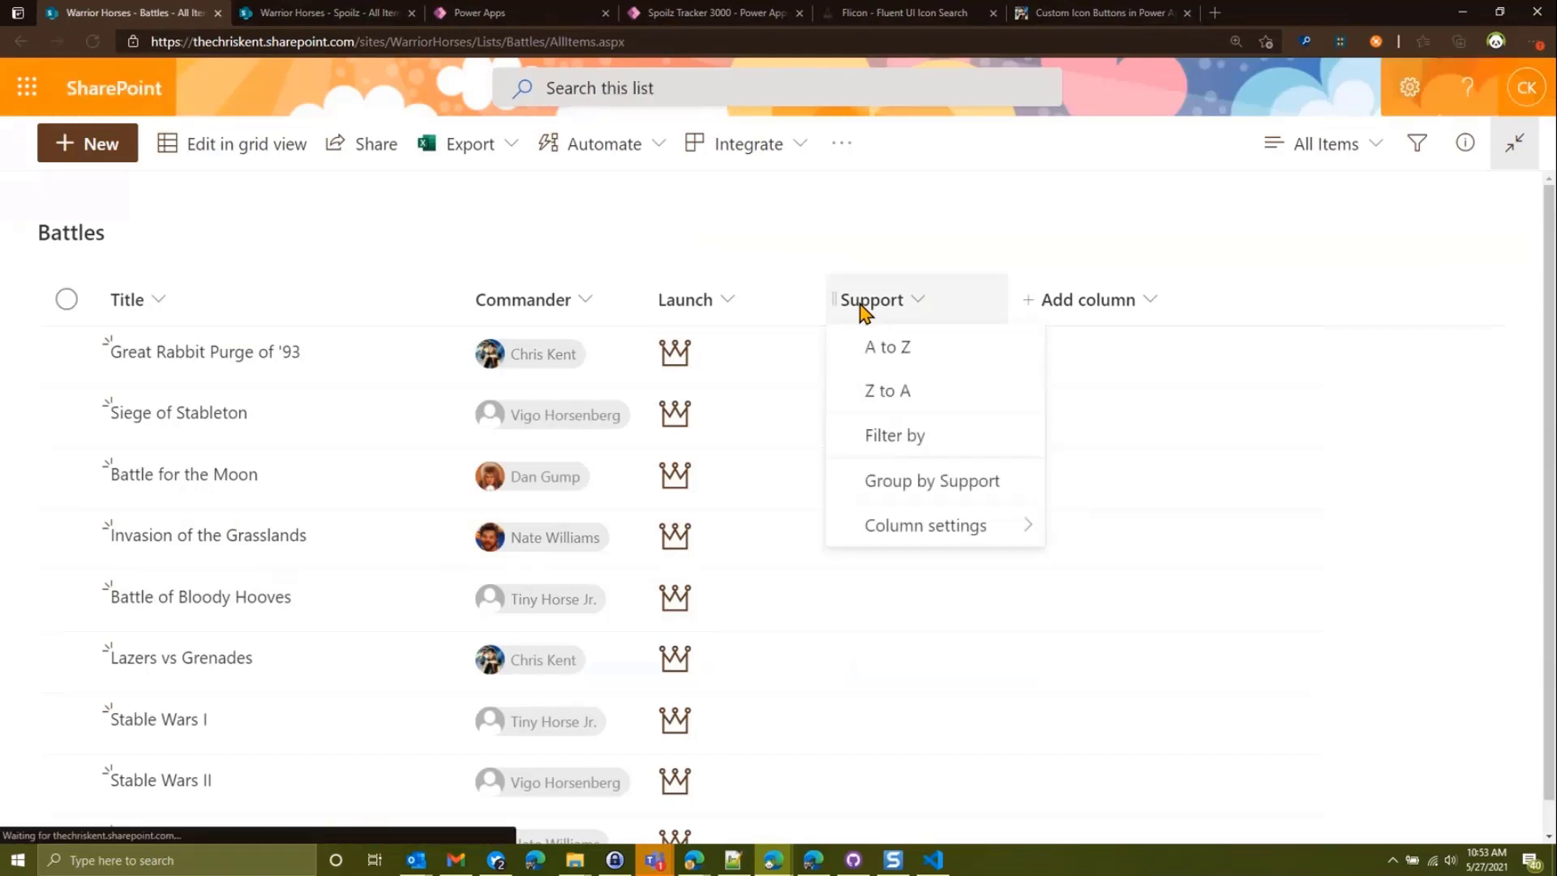
# - Replace the Support column's formatting JSON with the prepared Mail icon JSON, preview and save it
pyautogui.moveTo(876, 549)
pyautogui.click(1115, 571)
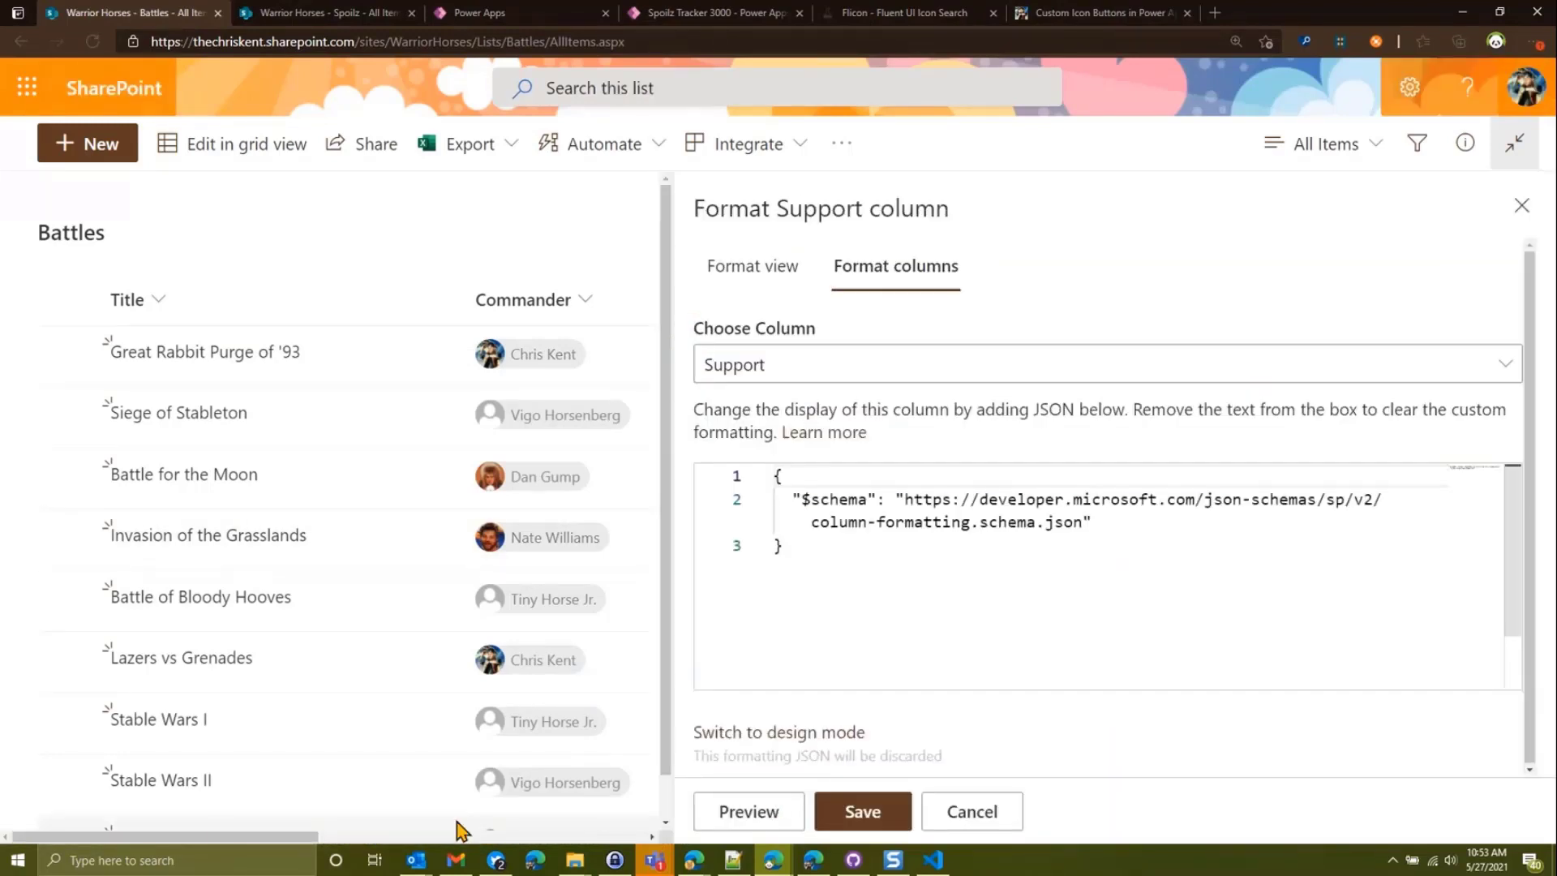
pyautogui.moveTo(241, 833); pyautogui.dragTo(501, 862)
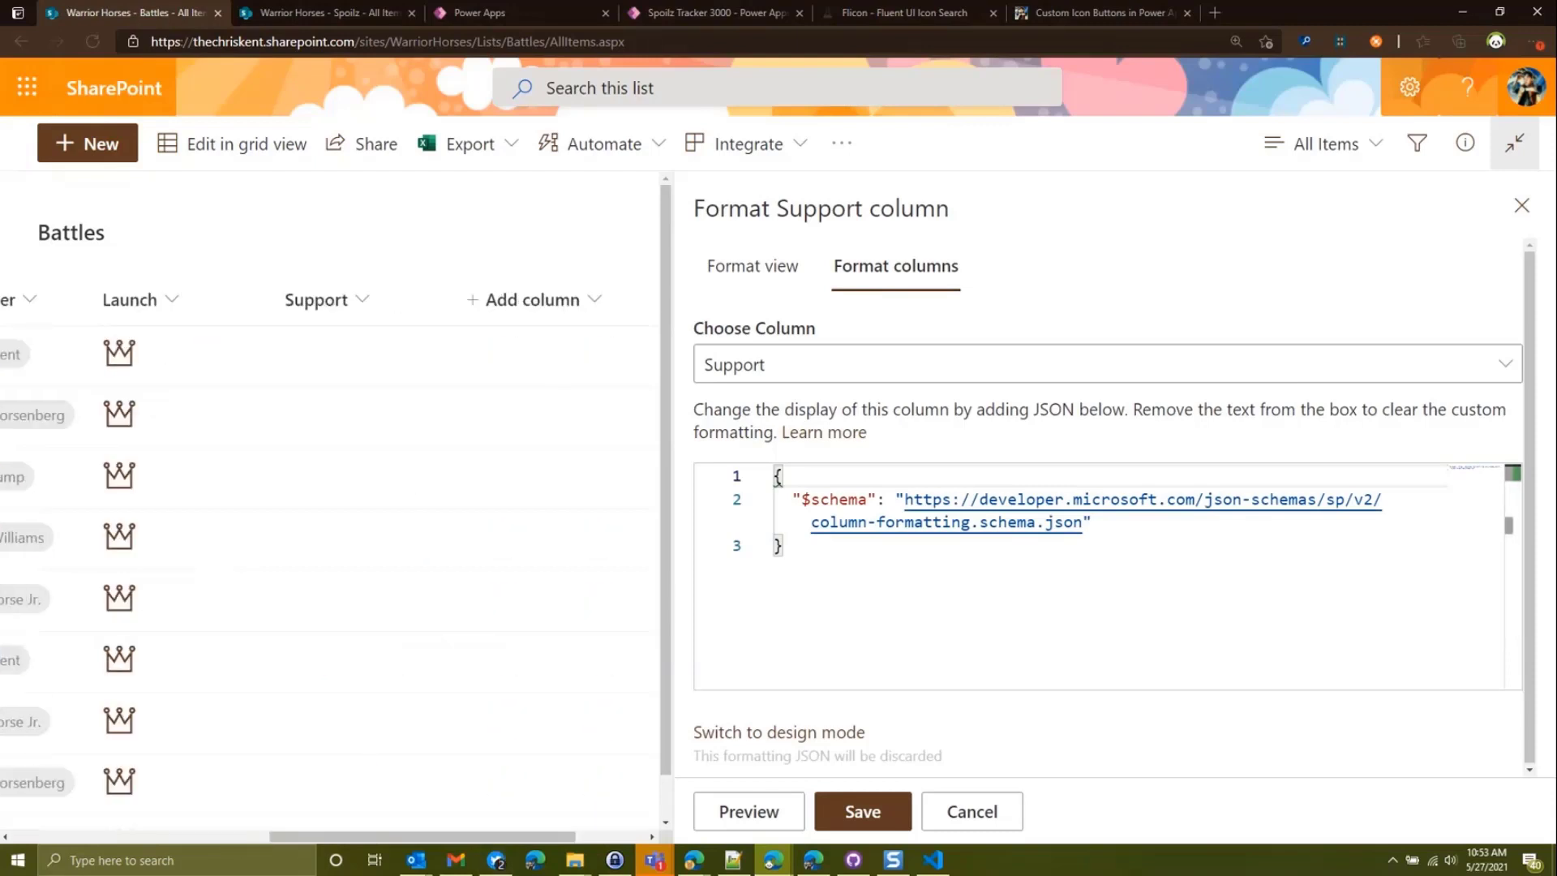
pyautogui.hotkey('alt', 'Tab')
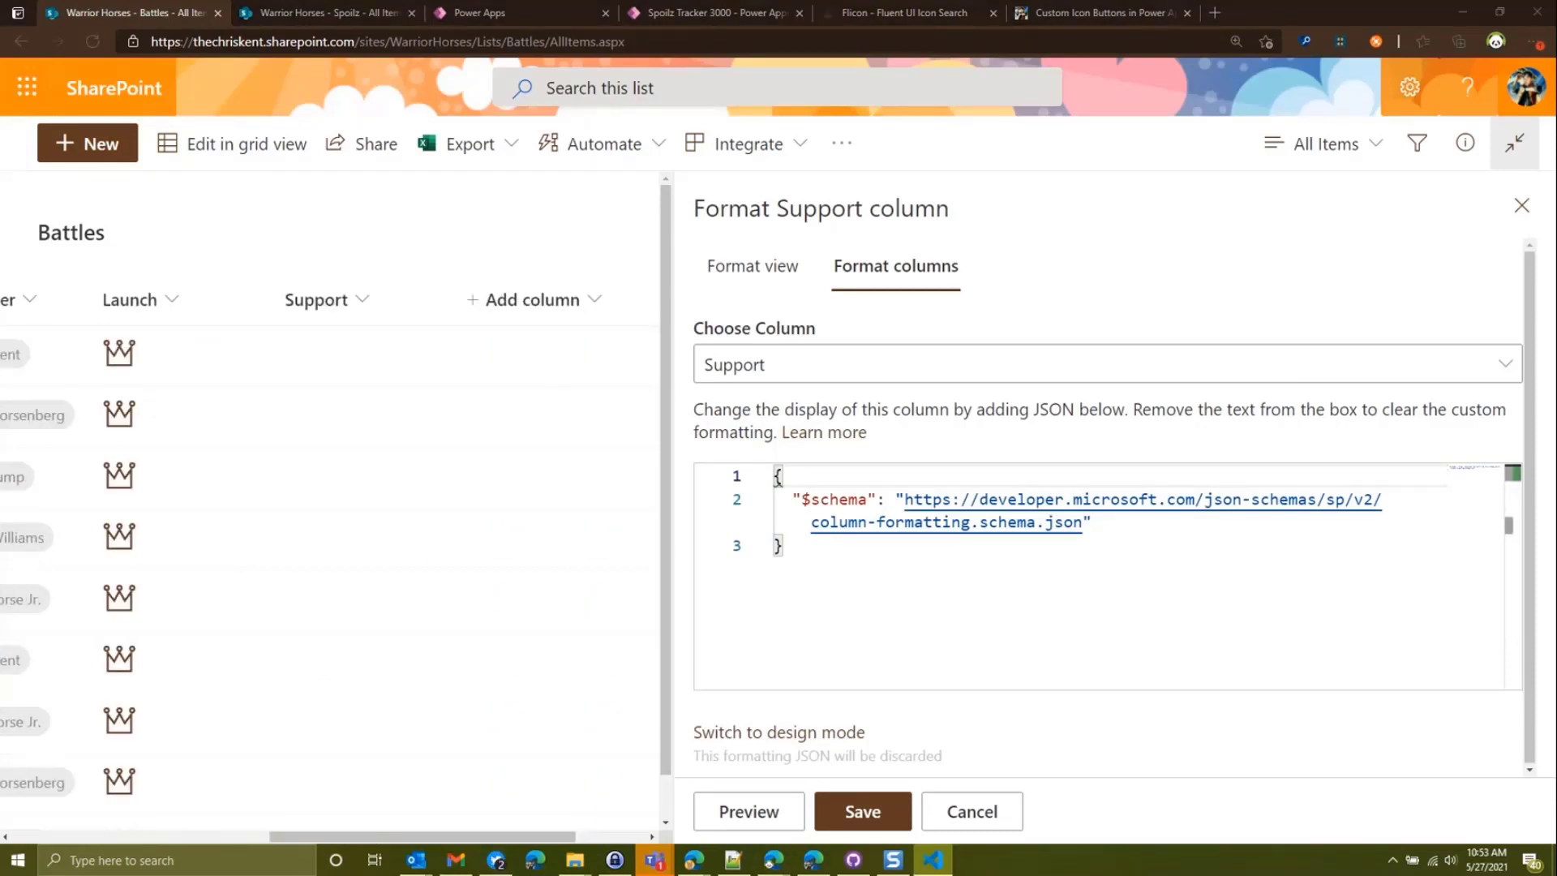
pyautogui.click(780, 609)
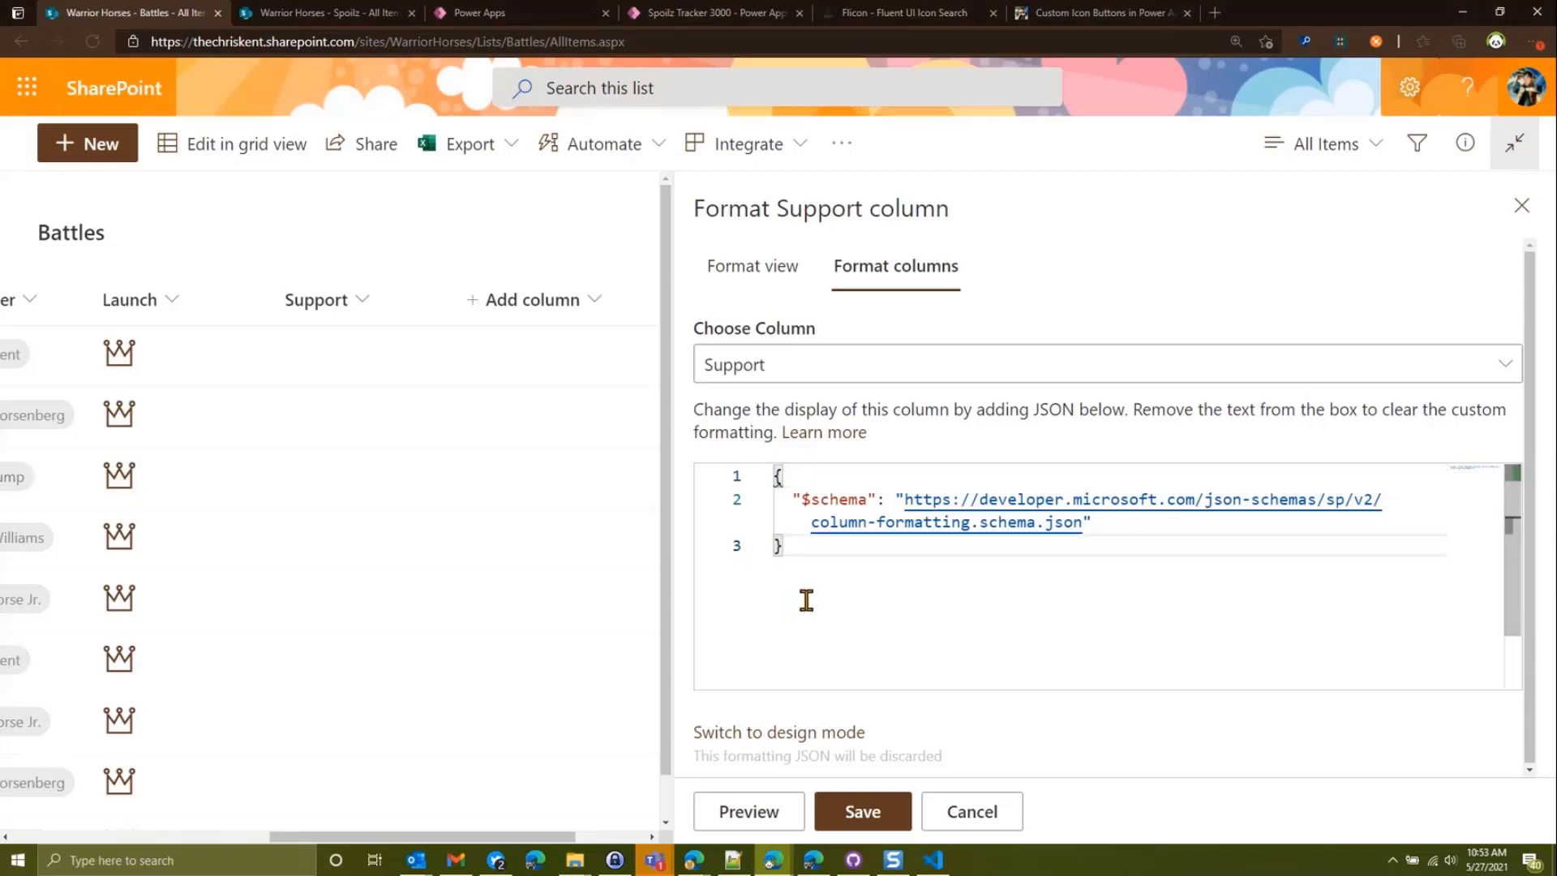
pyautogui.hotkey('ctrl', 'a')
pyautogui.hotkey('ctrl', 'v')
pyautogui.click(764, 811)
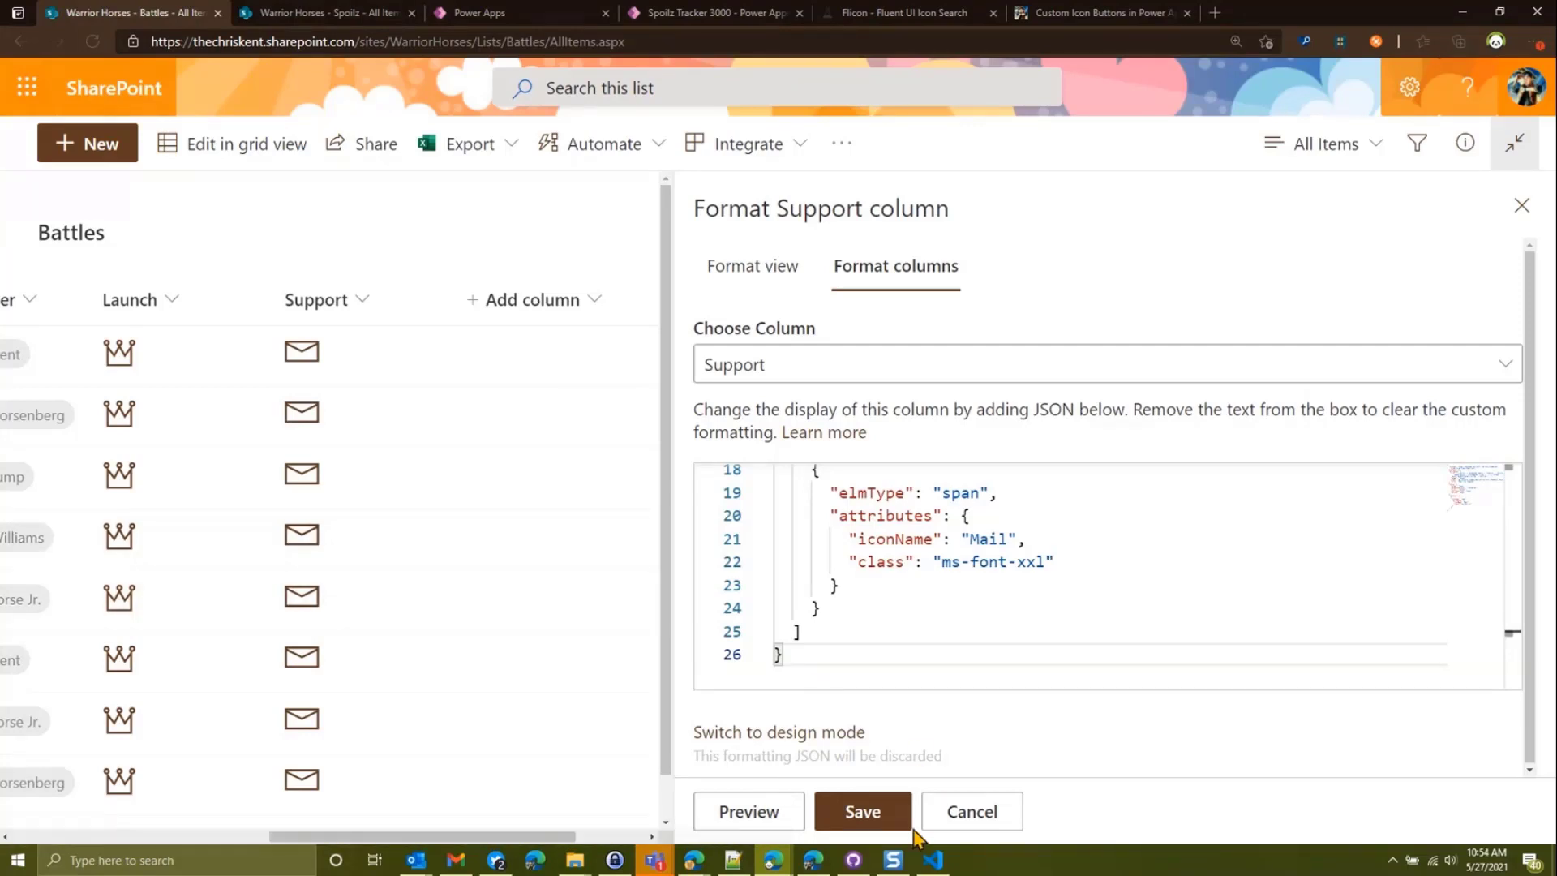
pyautogui.click(890, 817)
pyautogui.click(1521, 205)
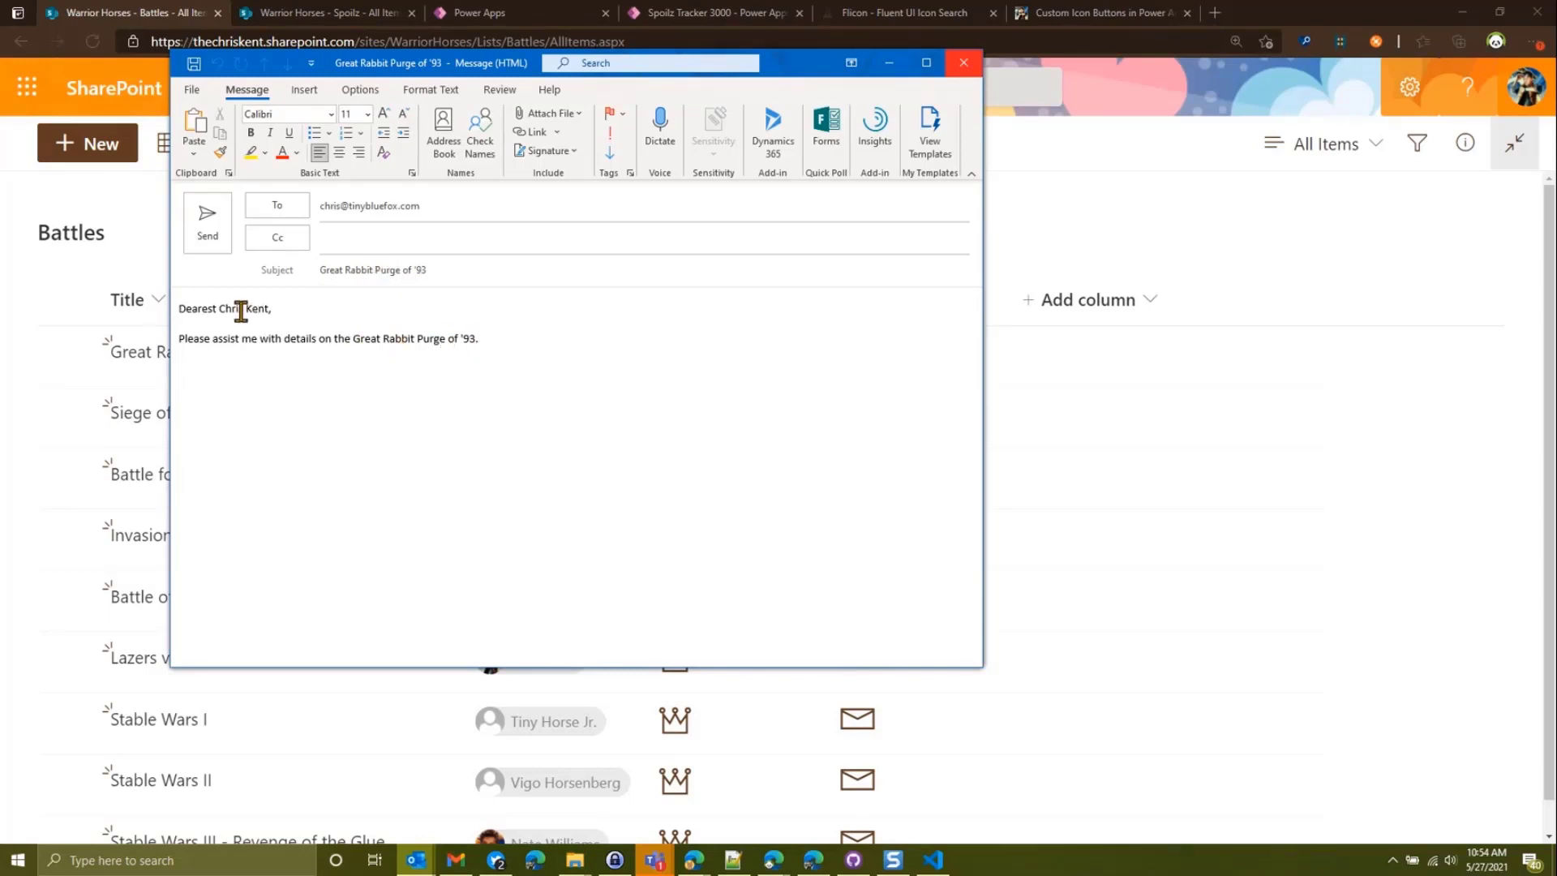
pyautogui.click(969, 69)
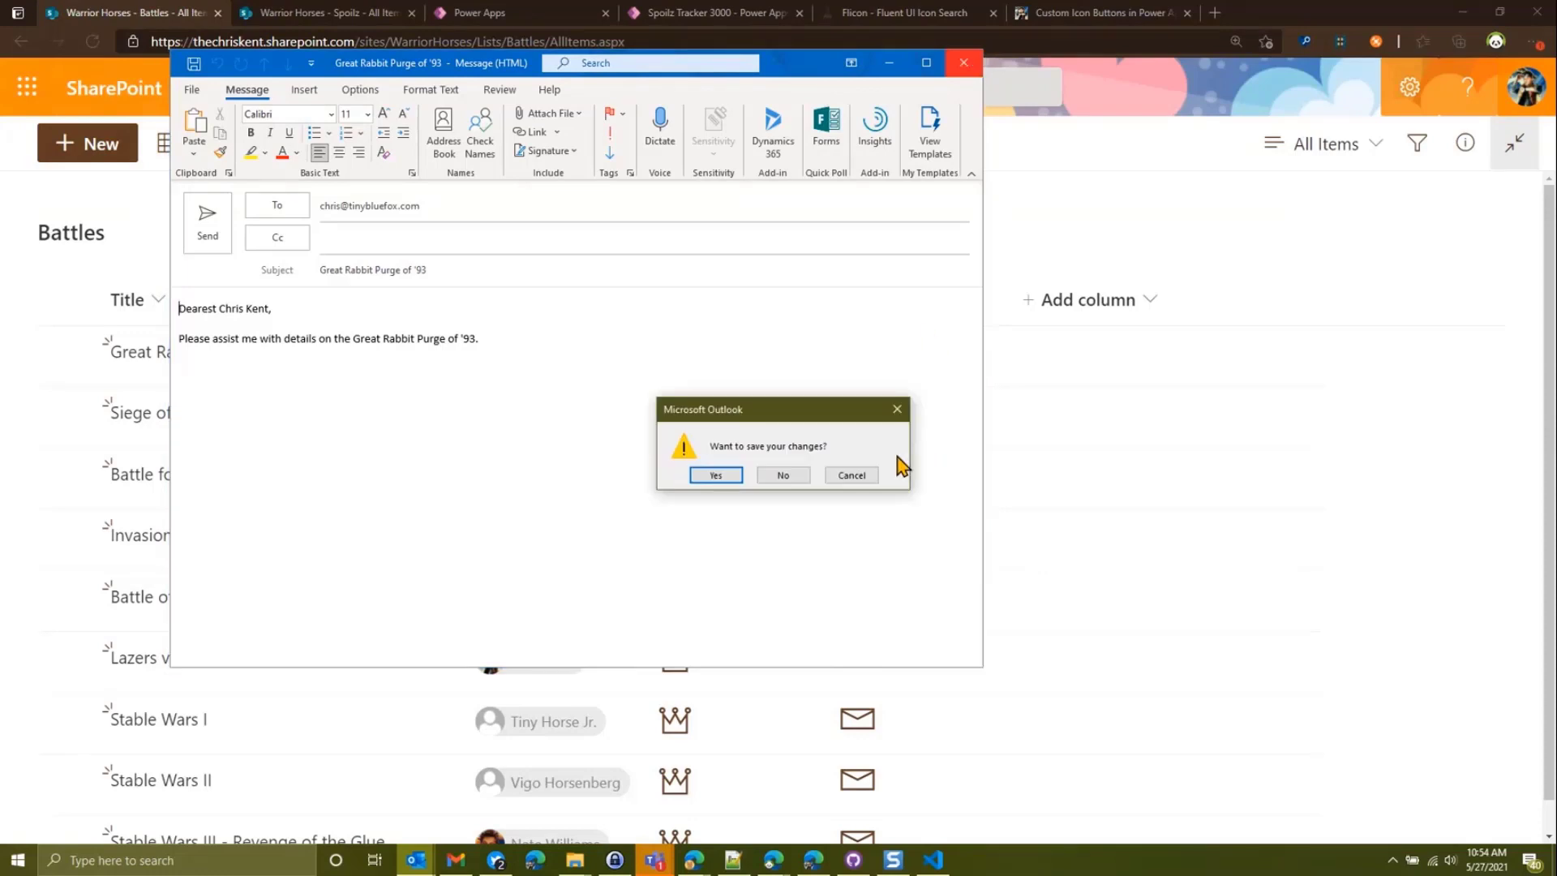
pyautogui.click(802, 479)
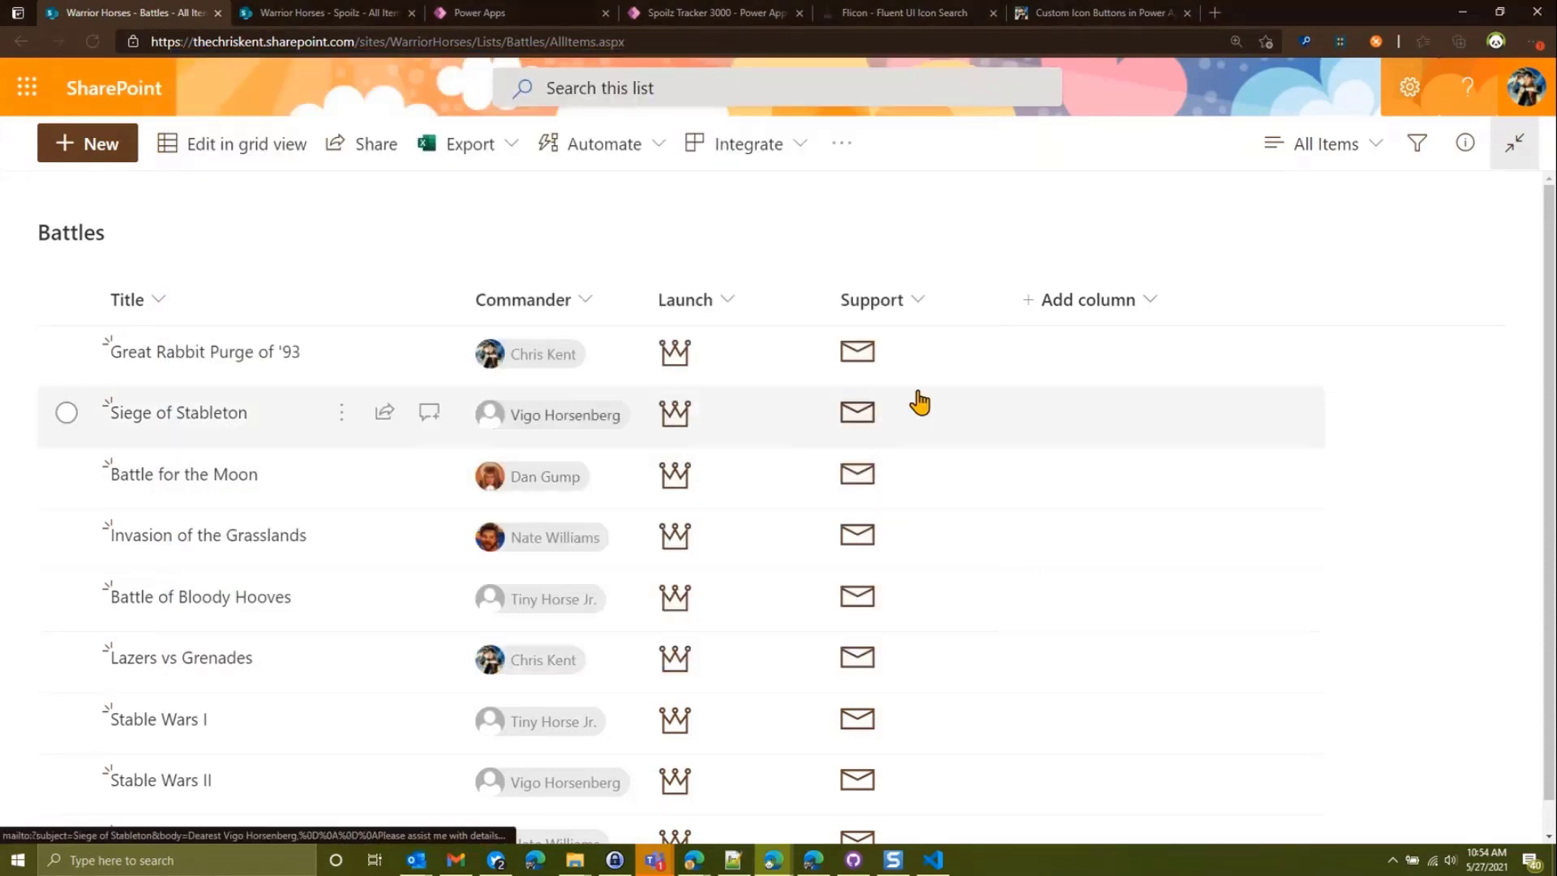
# - Switch back to Power Apps Studio showing the Invasion of the Grasslands spoils screen
pyautogui.click(747, 18)
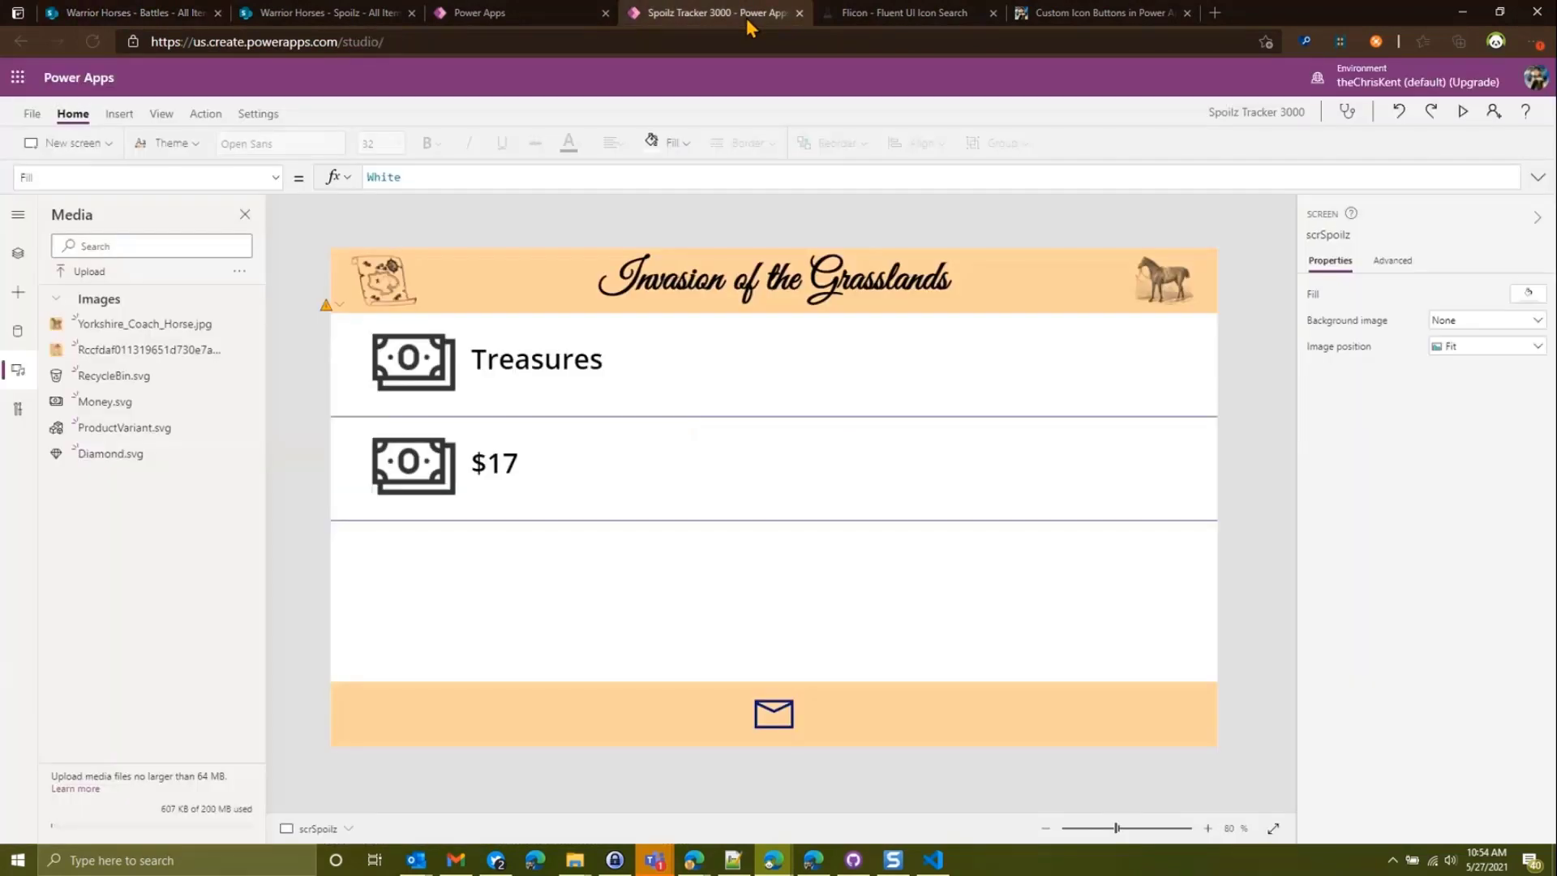
# - Change the Support column's formatting iconName from Mail to Robot, preview and save it
pyautogui.click(307, 13)
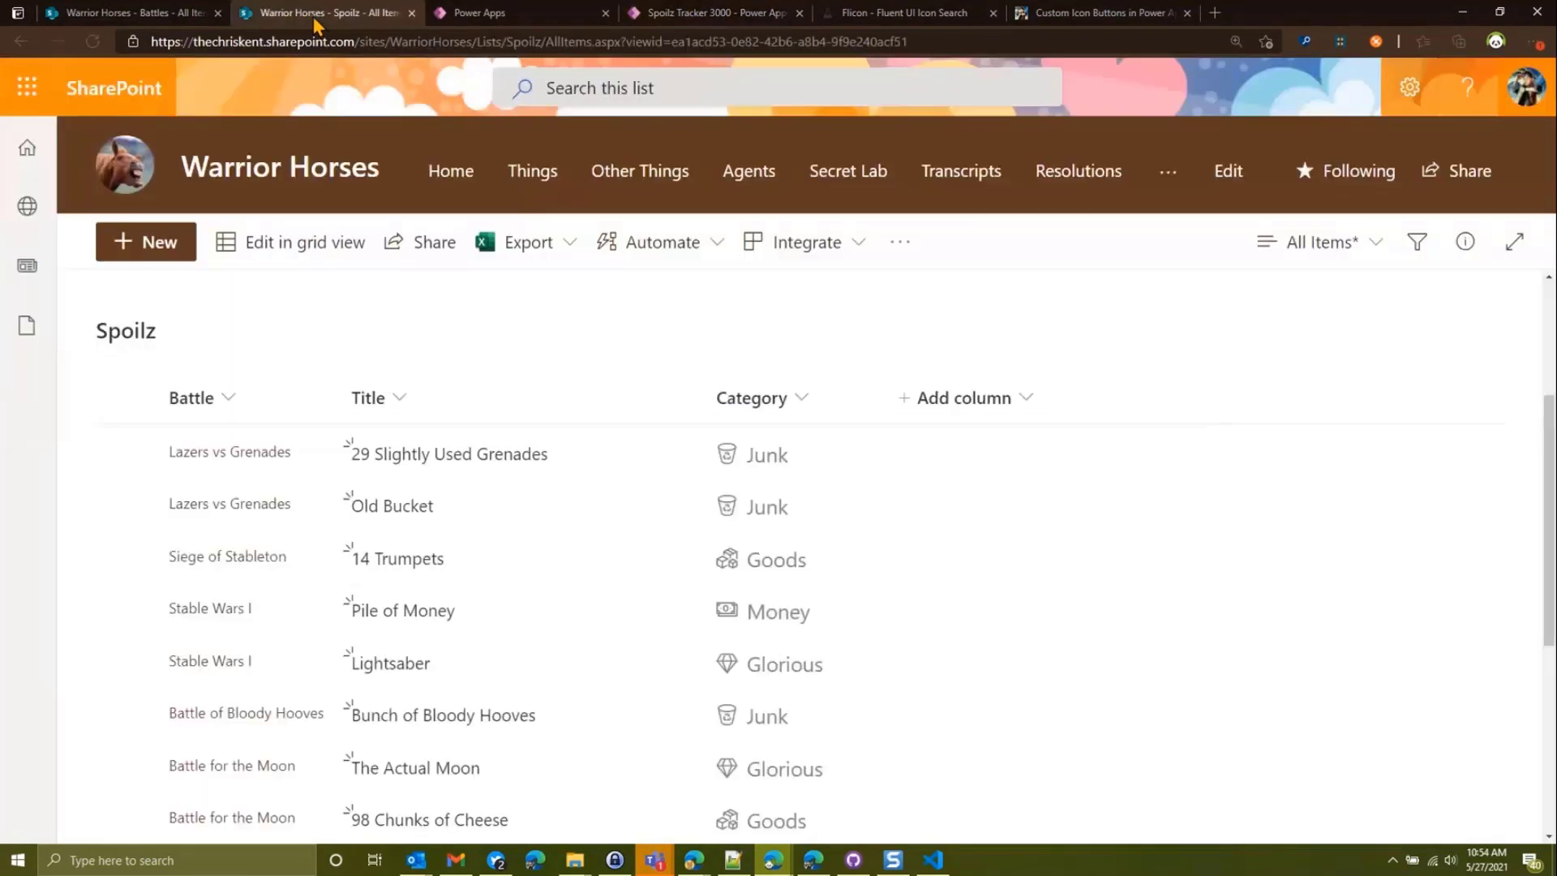
pyautogui.click(199, 13)
pyautogui.click(912, 314)
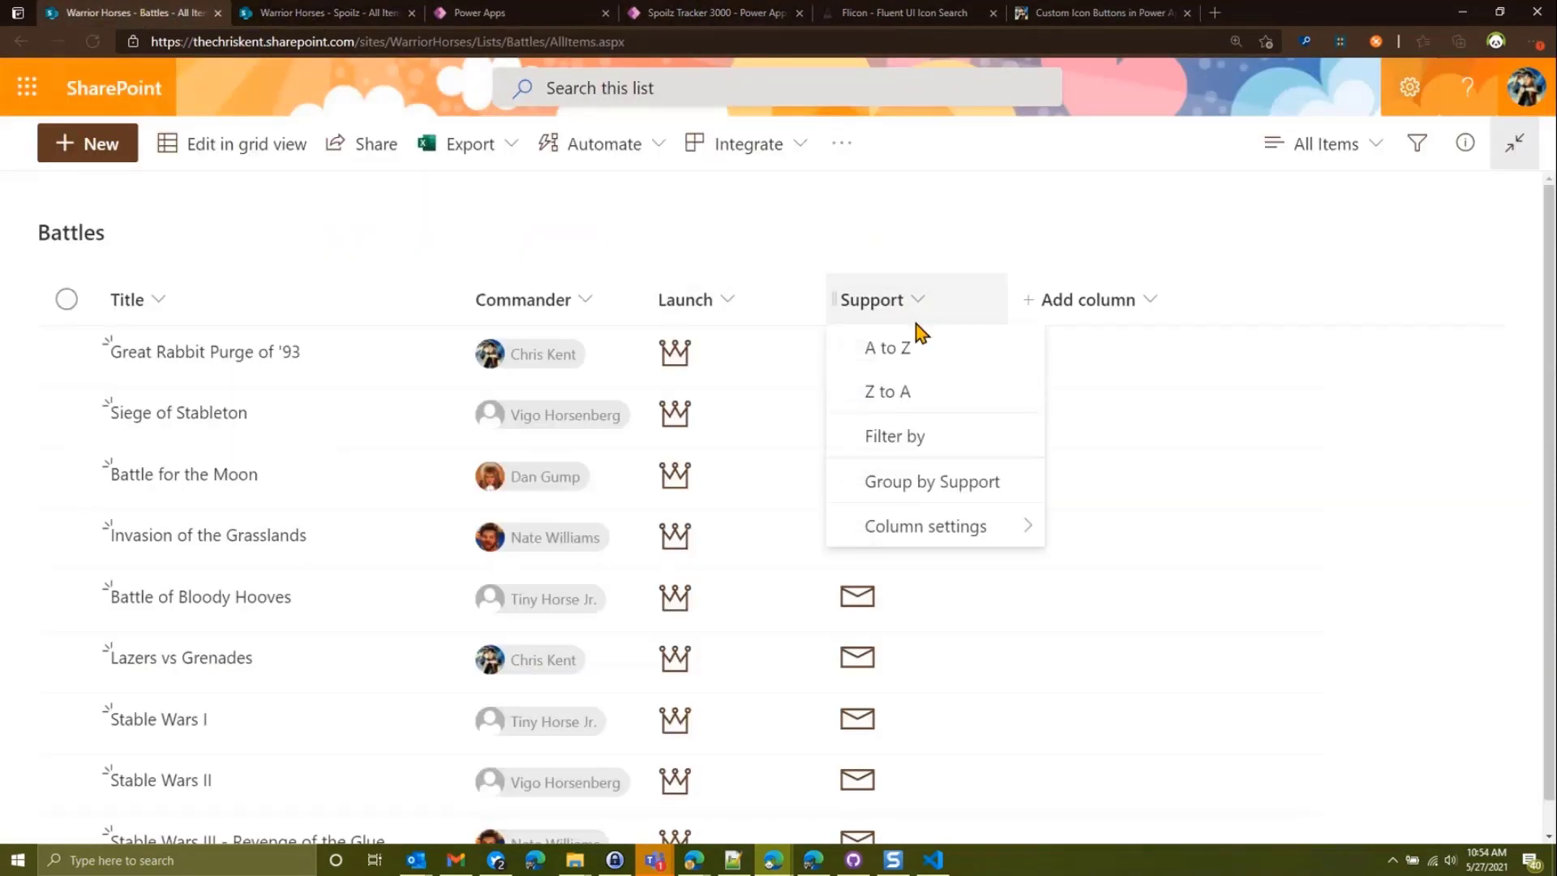
pyautogui.moveTo(966, 532)
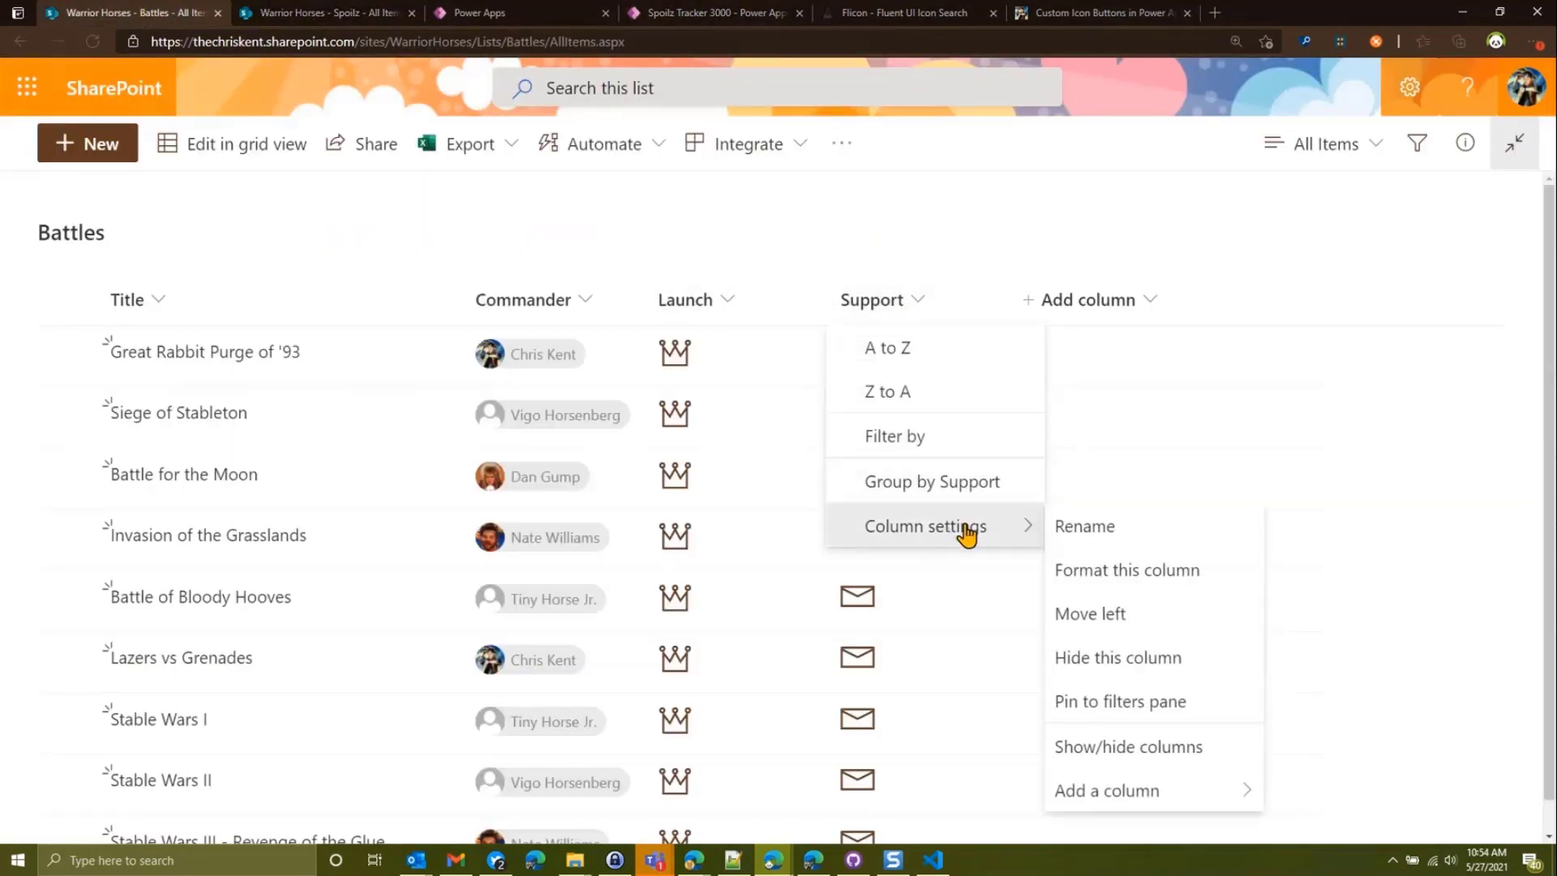
pyautogui.click(1104, 584)
pyautogui.scroll(-1, 1136, 615)
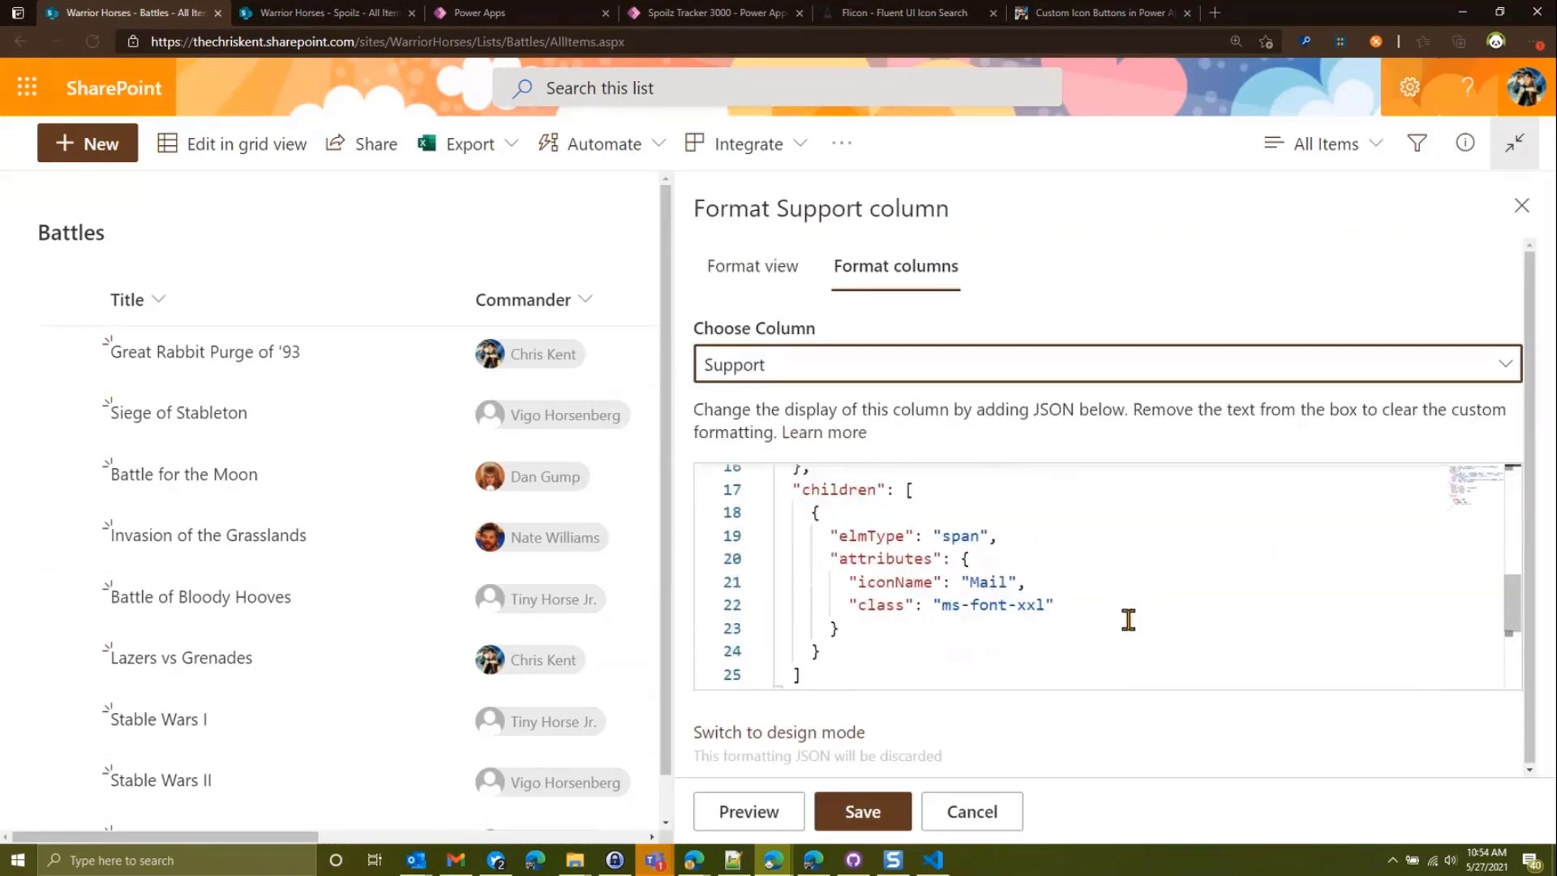
pyautogui.click(998, 581)
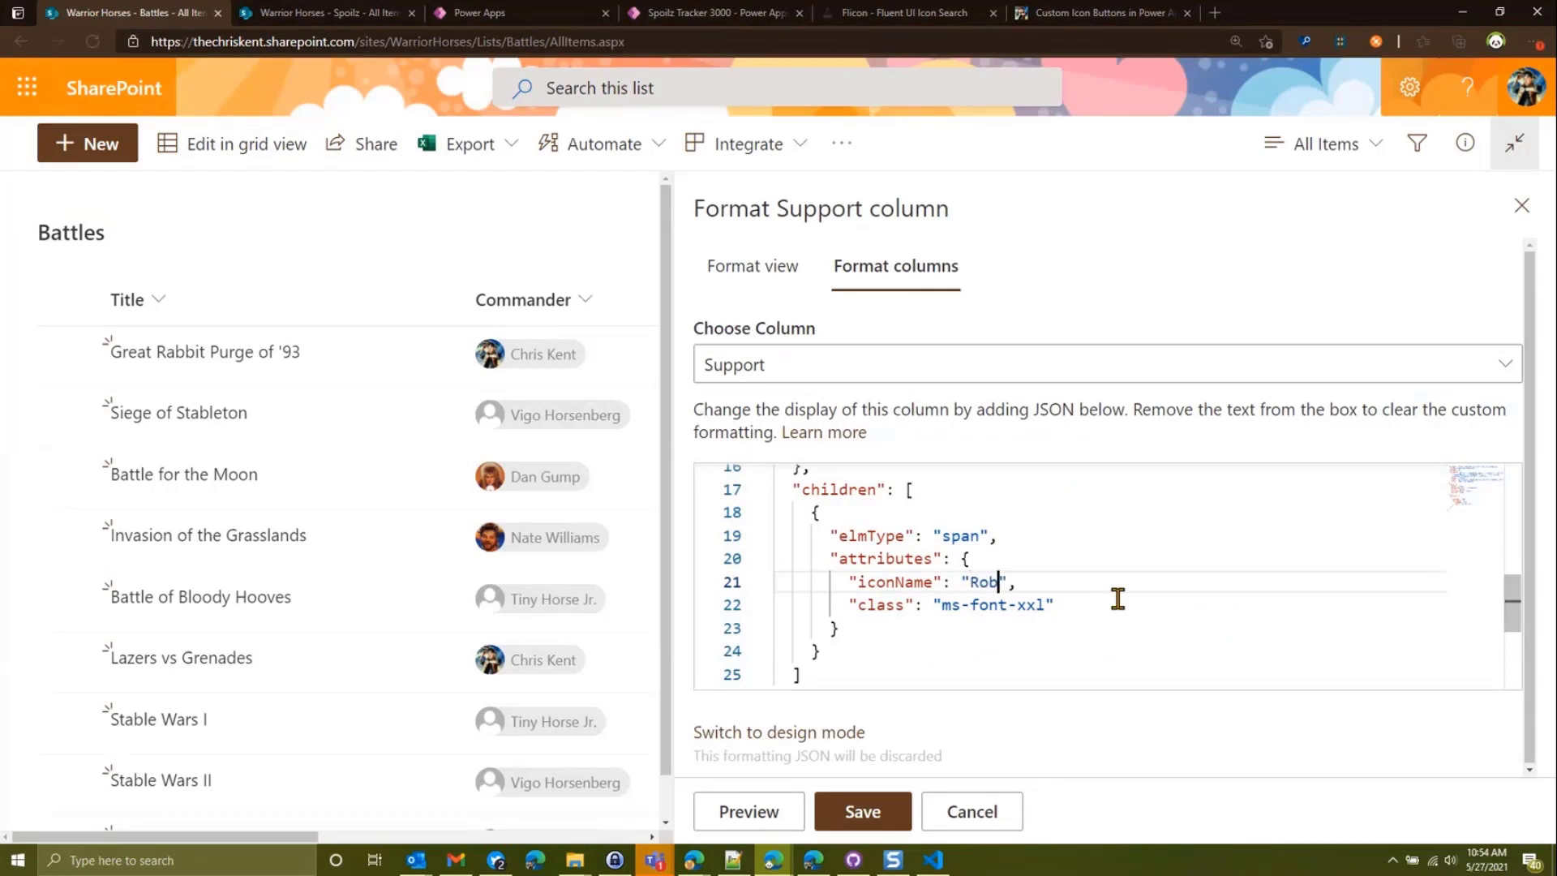
pyautogui.click(746, 812)
pyautogui.moveTo(316, 843); pyautogui.dragTo(574, 843)
pyautogui.click(863, 811)
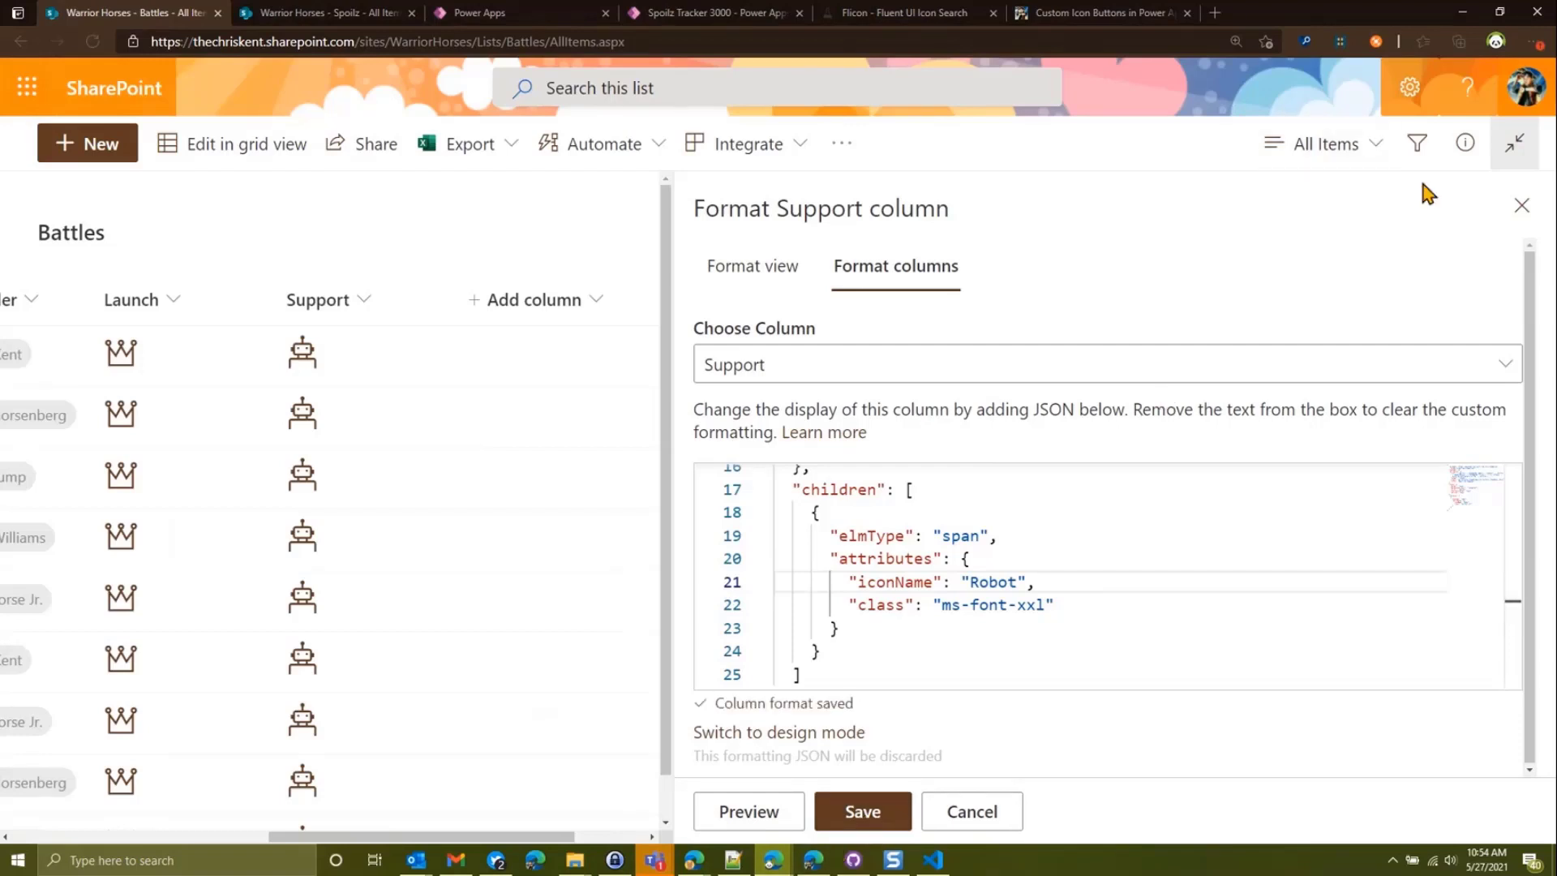
pyautogui.click(1514, 212)
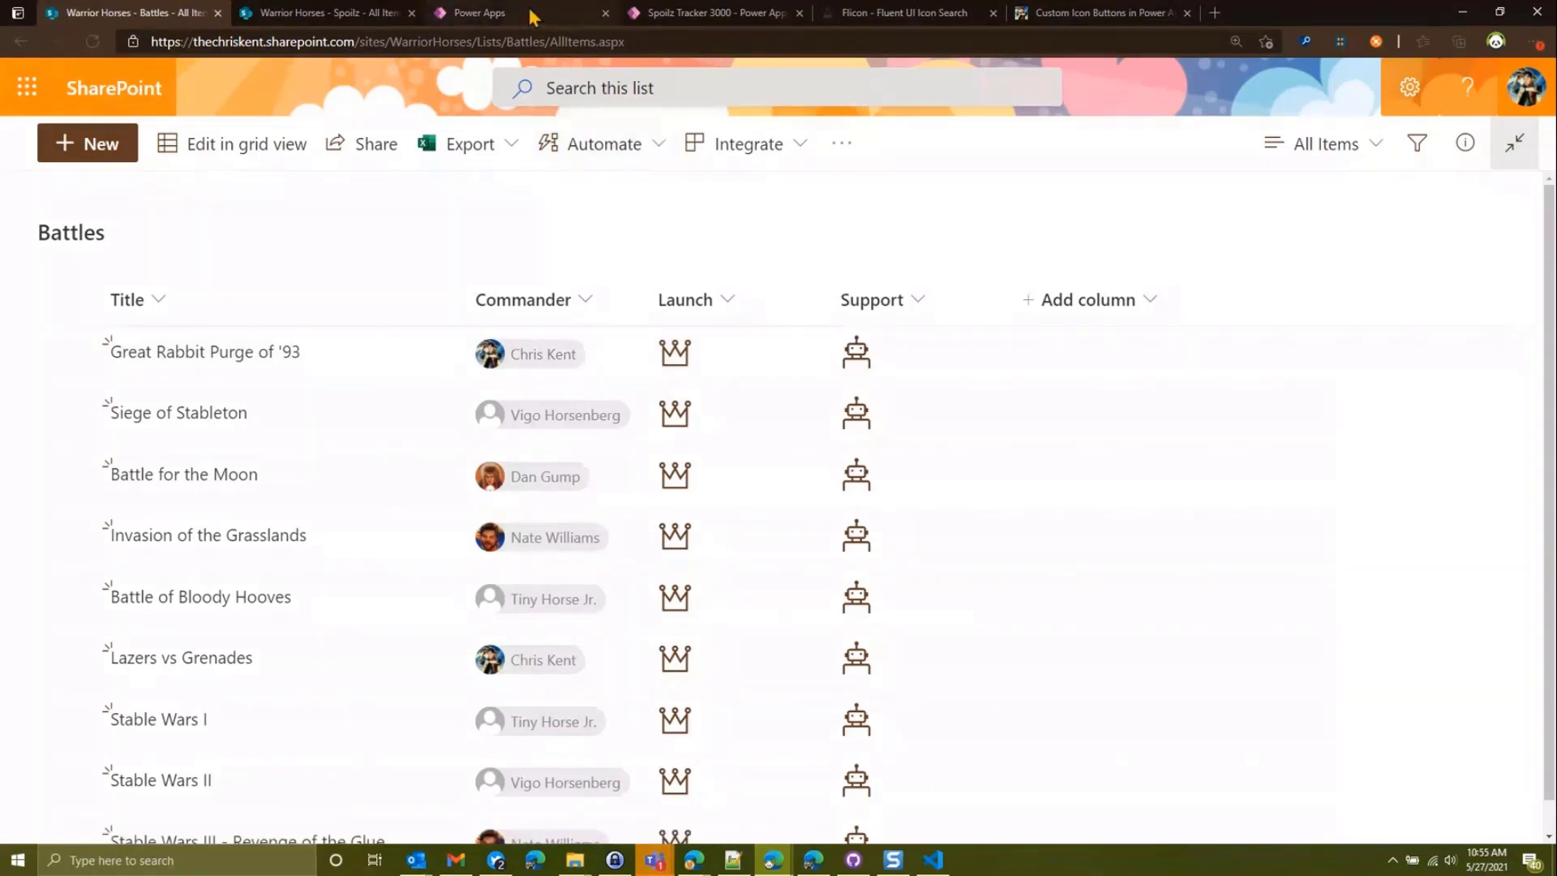
# - In Power Apps Studio, select the footer container and mail icon, then browse the built-in icons
pyautogui.click(635, 16)
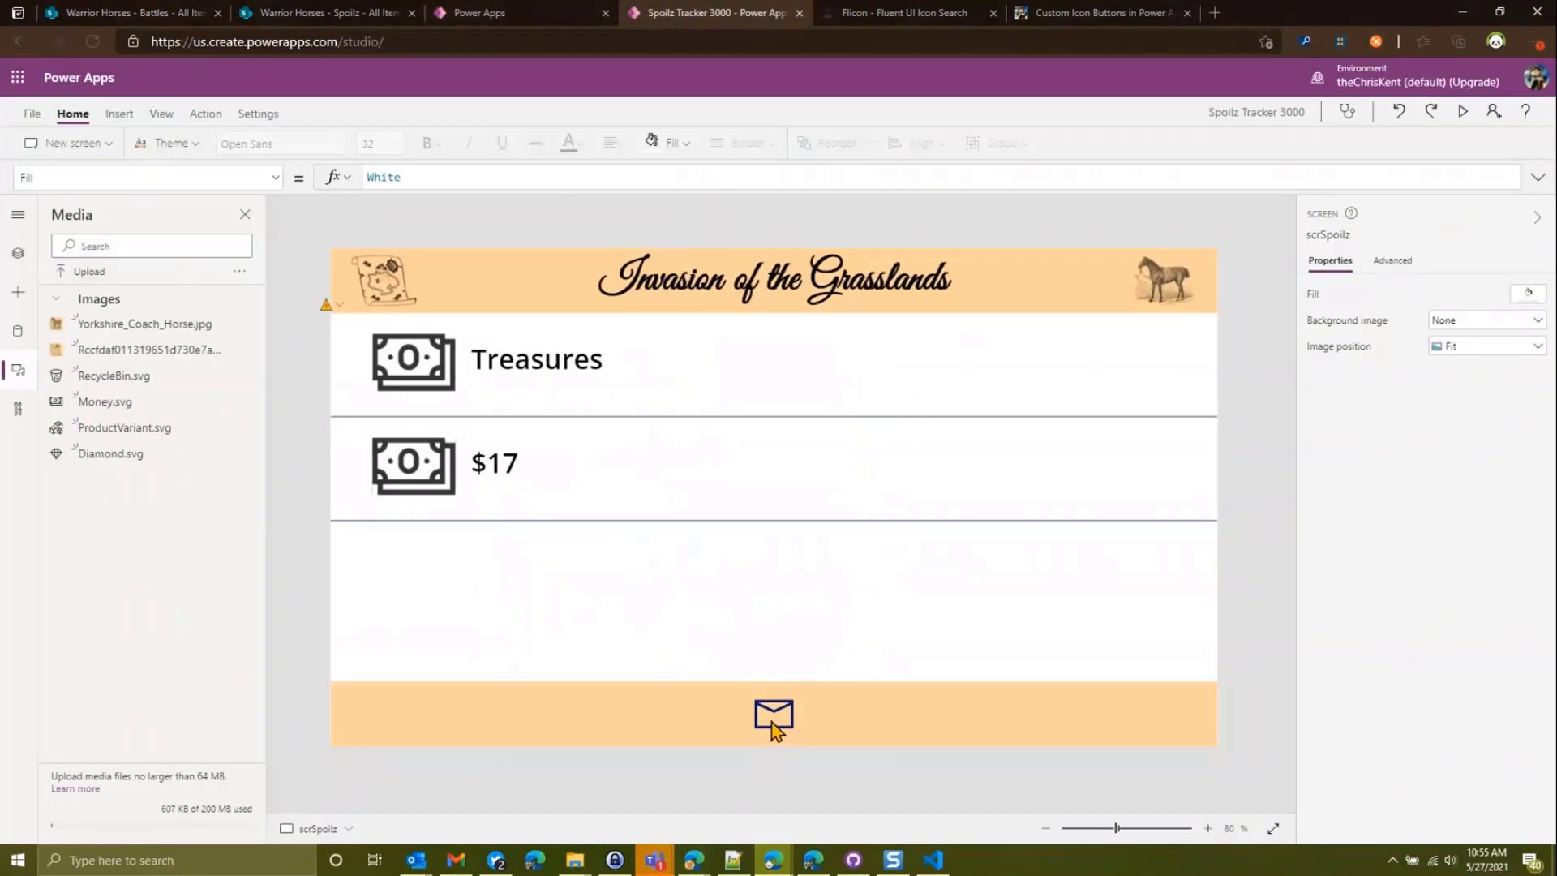
pyautogui.click(18, 252)
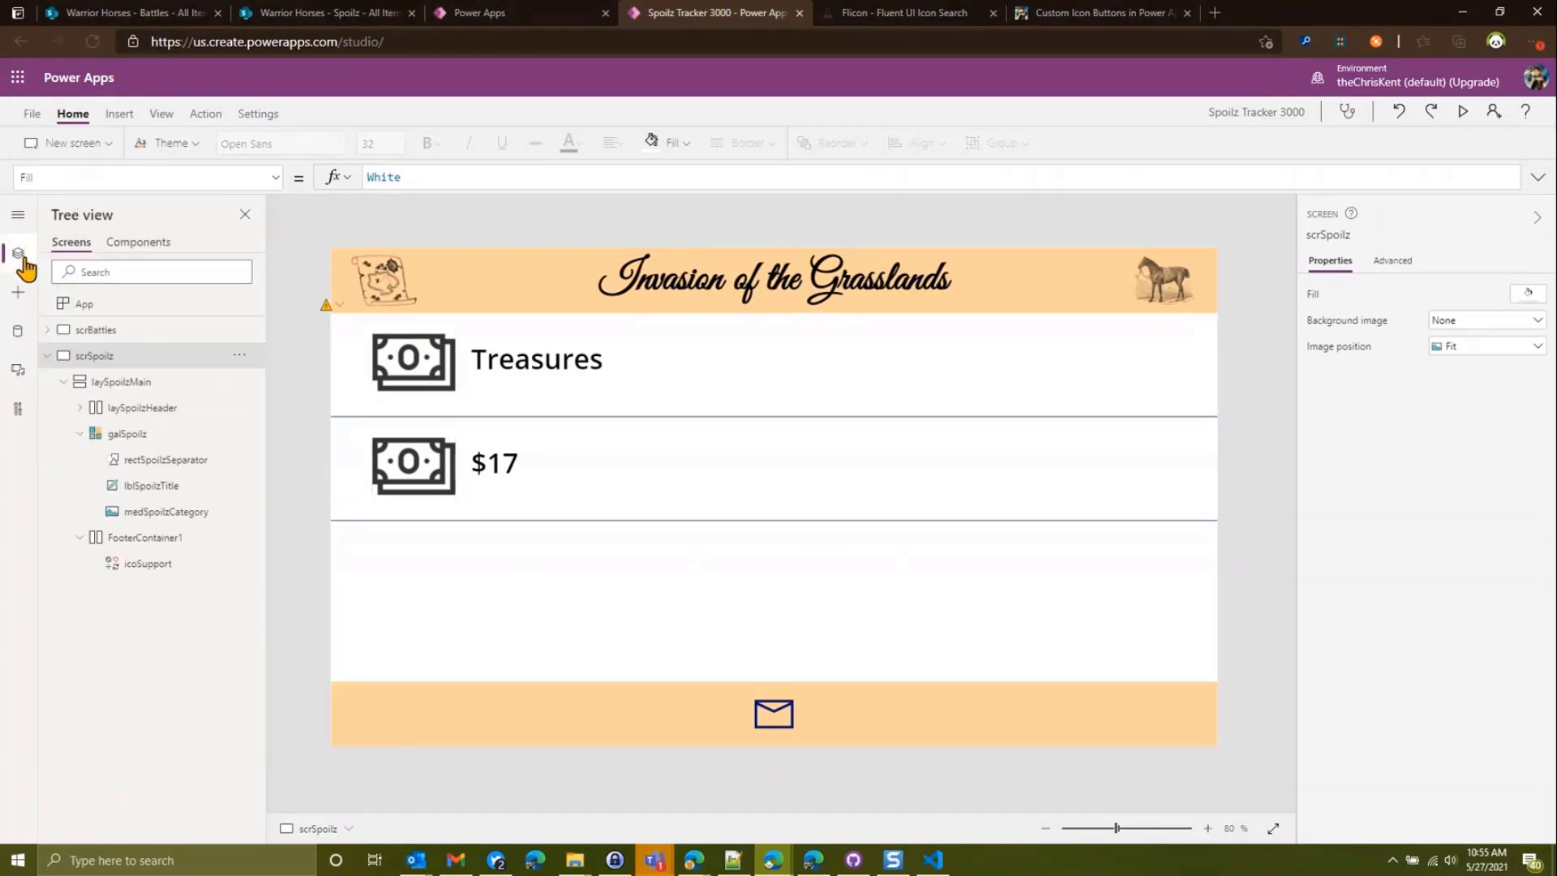
pyautogui.click(159, 542)
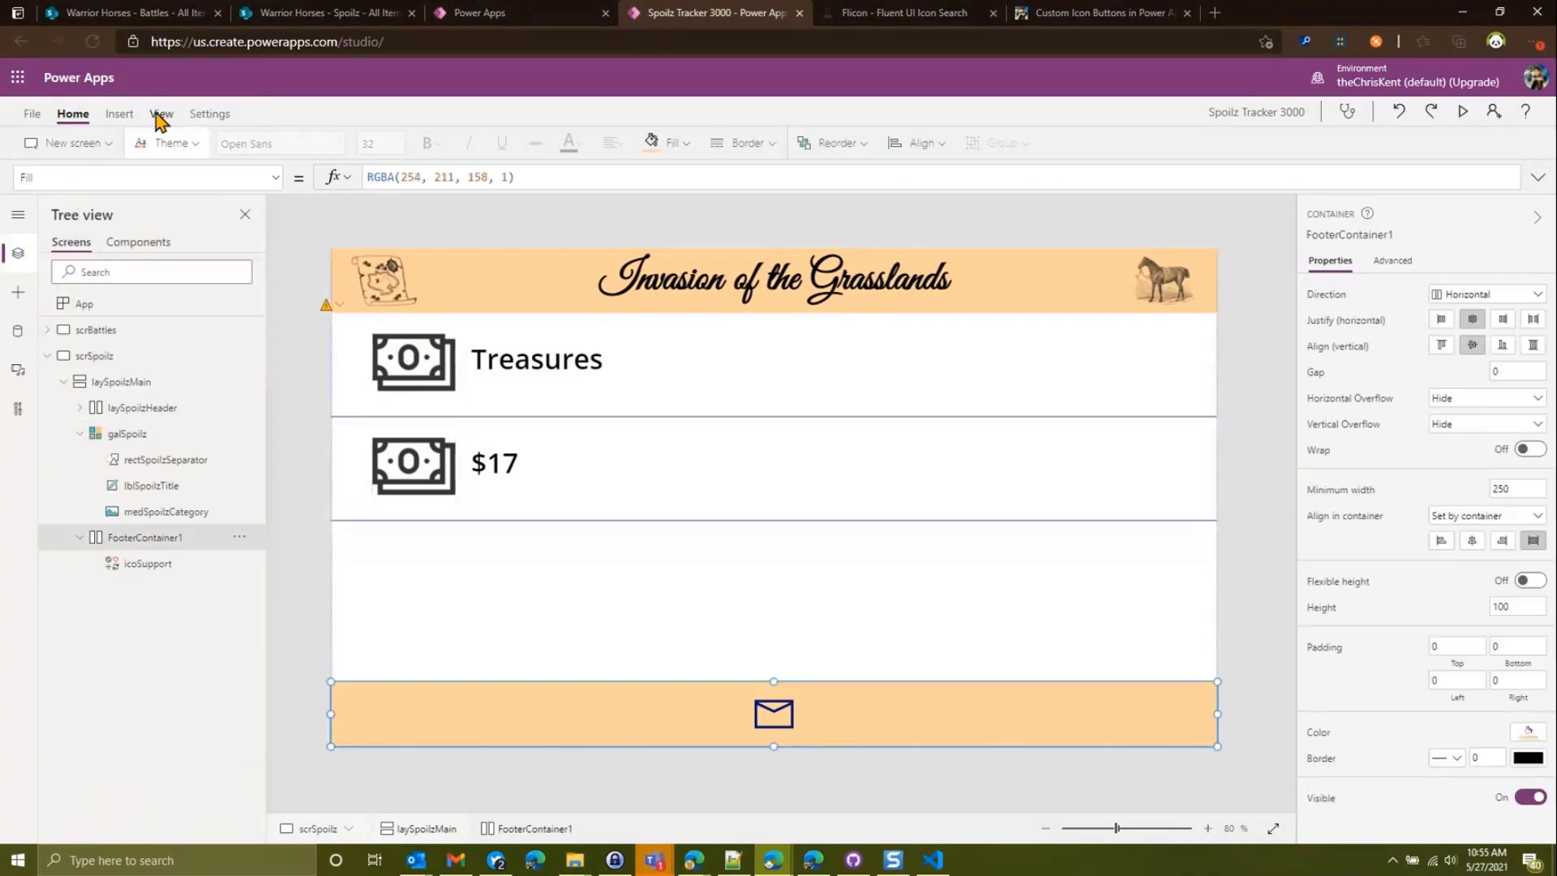
pyautogui.click(119, 114)
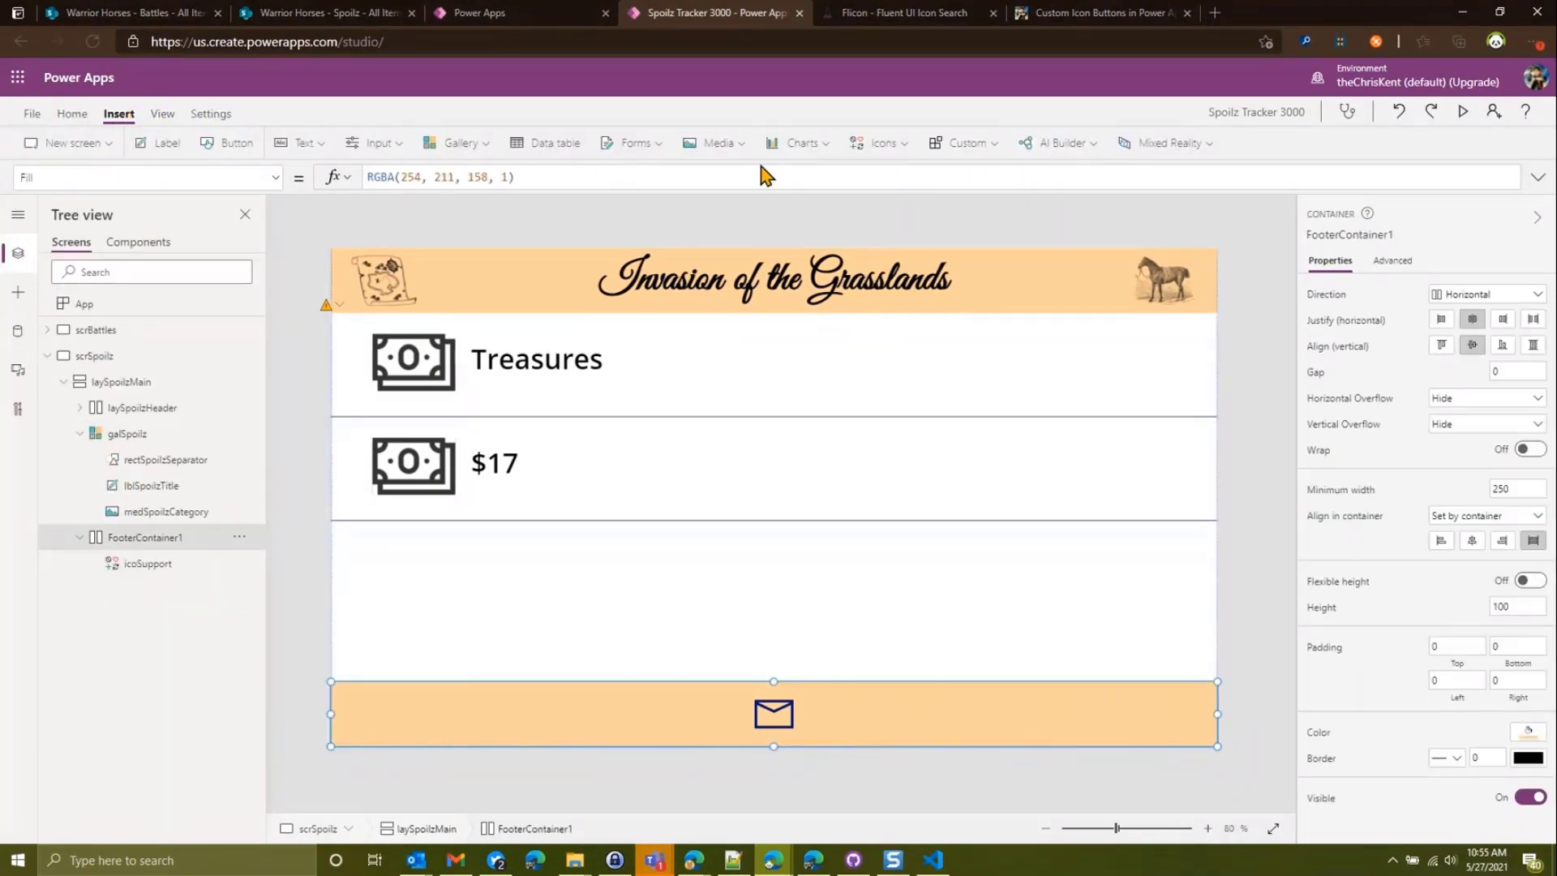
pyautogui.click(783, 724)
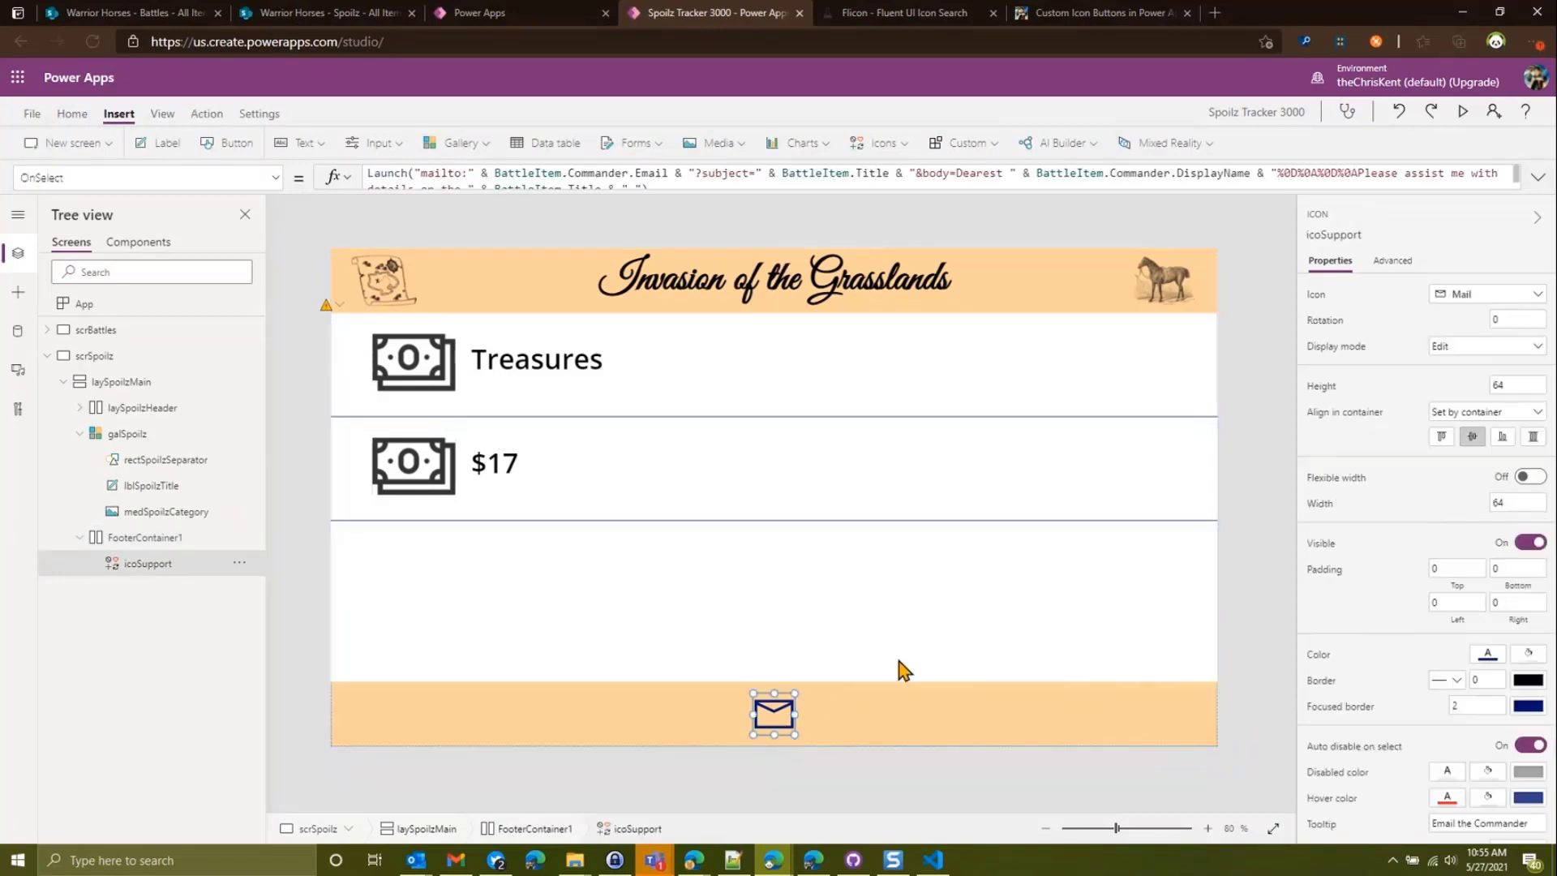
pyautogui.click(1500, 302)
pyautogui.scroll(-3, 1372, 592)
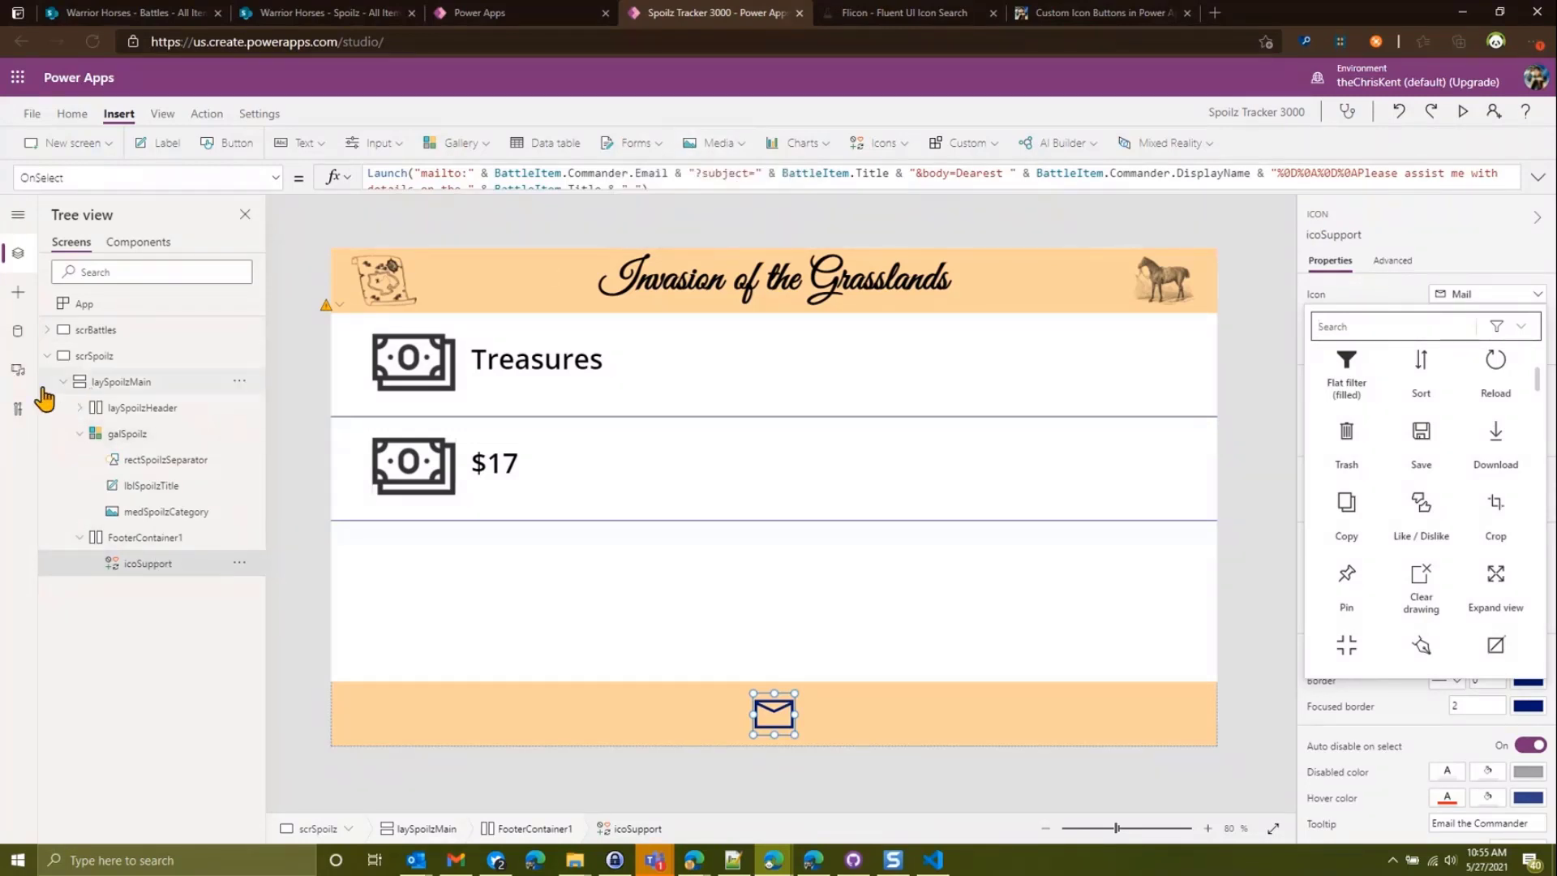
# - Upload Robot.svg to the media library and drag it into the footer beside the mail icon
pyautogui.click(19, 373)
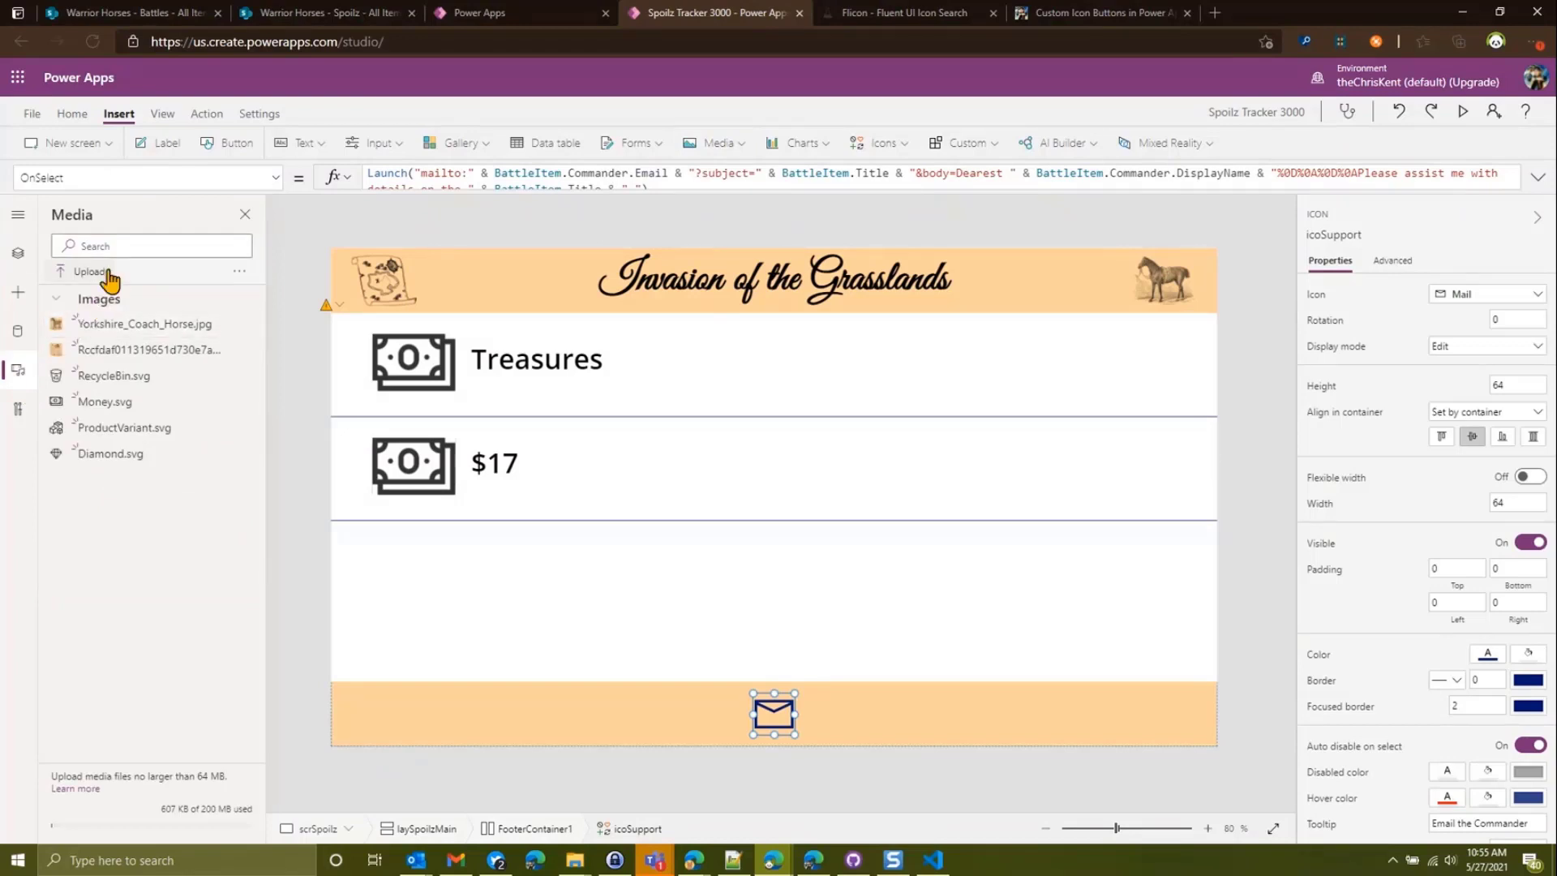
pyautogui.click(71, 298)
pyautogui.click(86, 272)
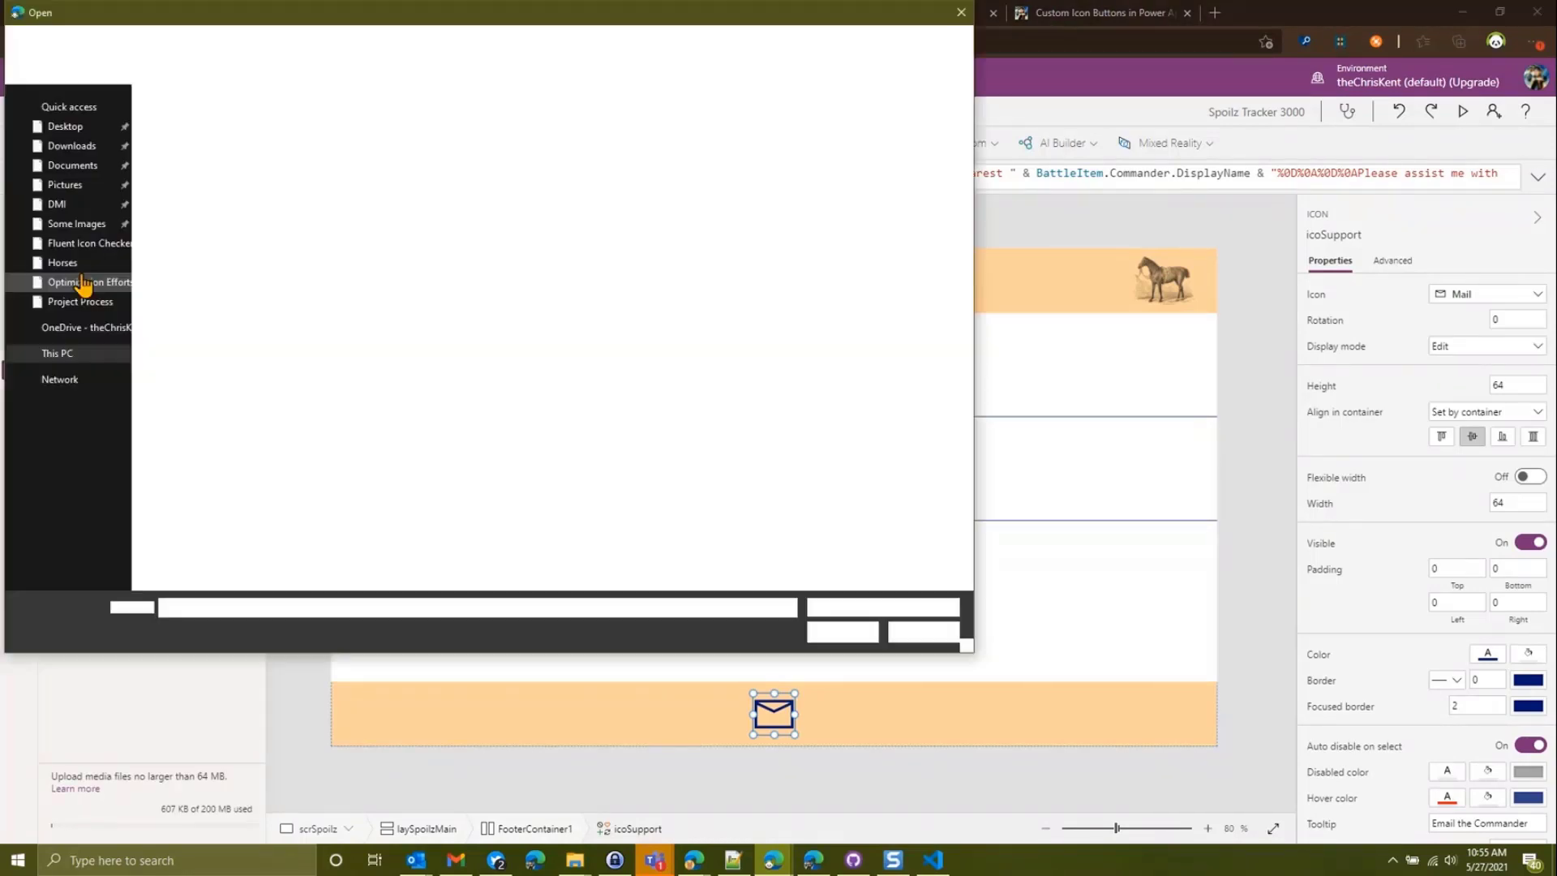
pyautogui.click(225, 231)
pyautogui.click(843, 631)
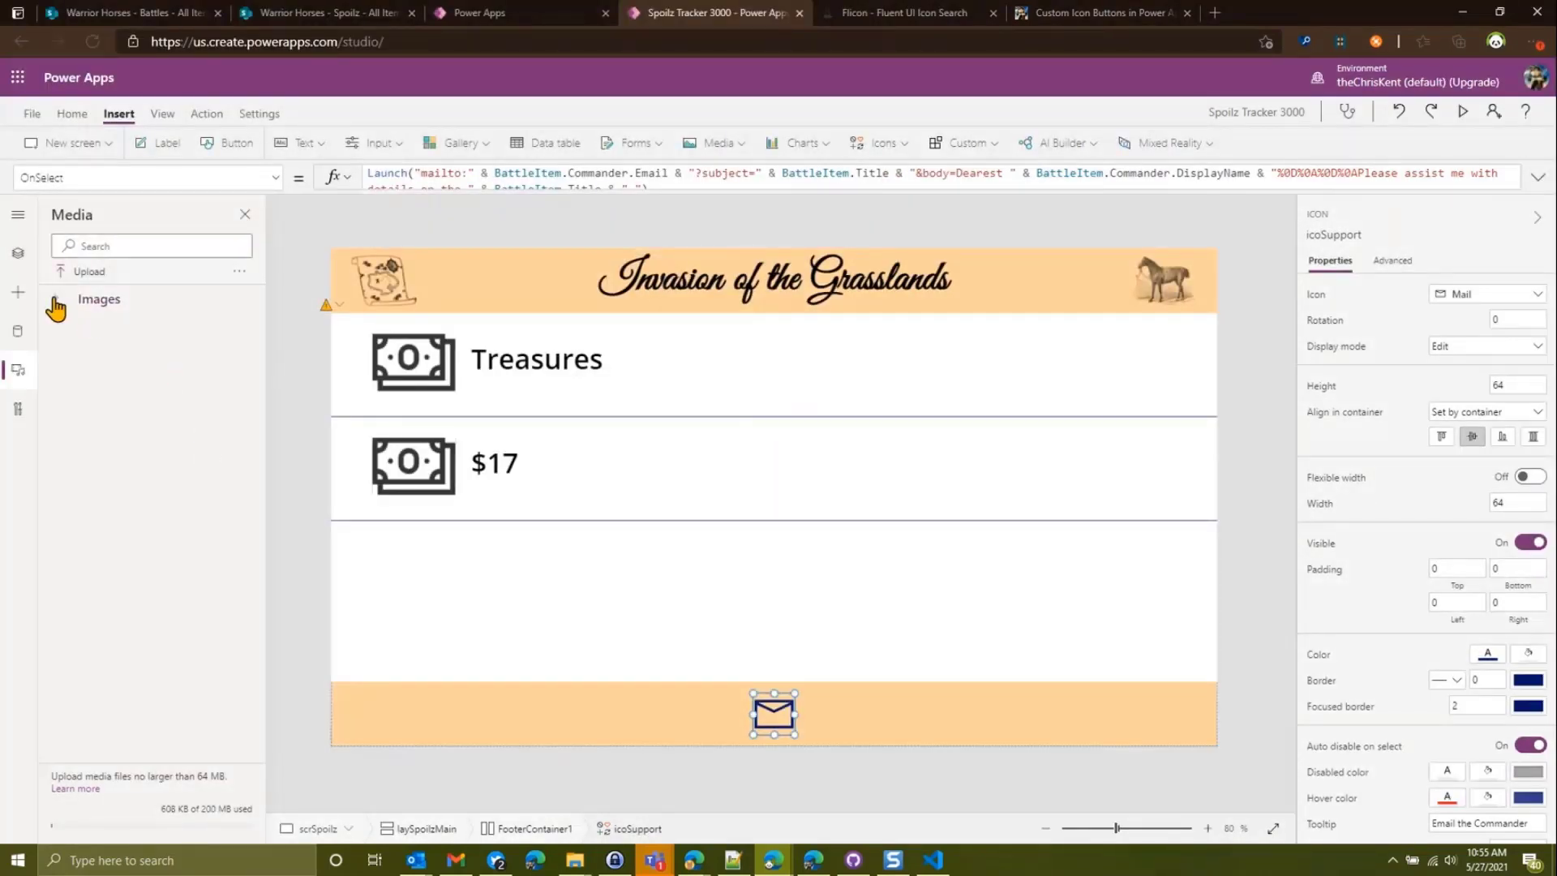
pyautogui.click(55, 300)
pyautogui.moveTo(101, 479); pyautogui.dragTo(848, 715)
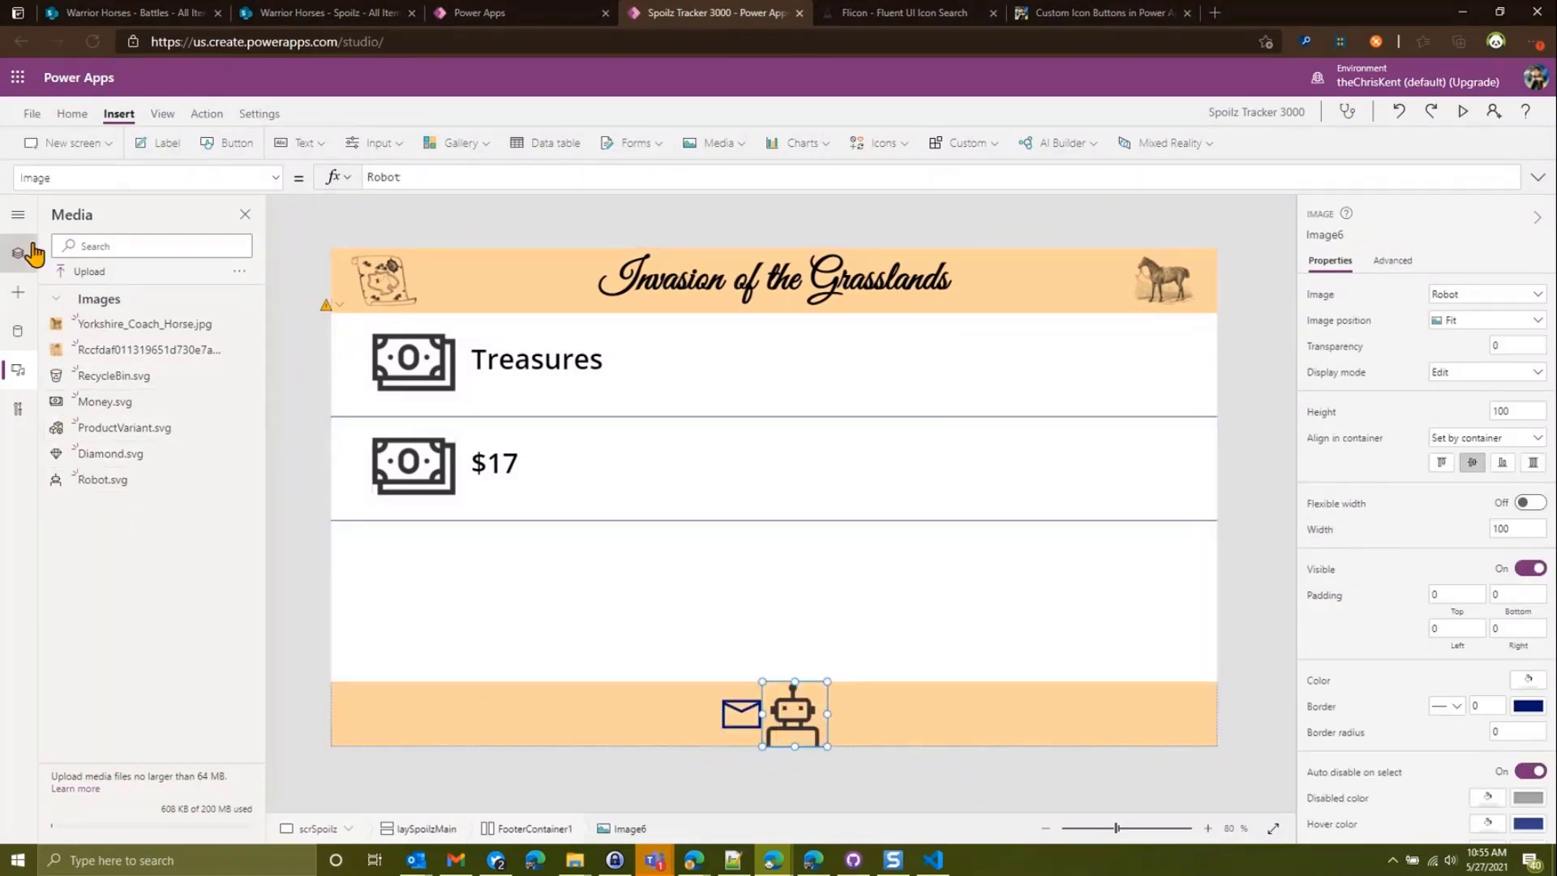
# - Copy the mail icon's email-launch formula into the robot image's OnSelect property
pyautogui.click(19, 253)
pyautogui.click(740, 713)
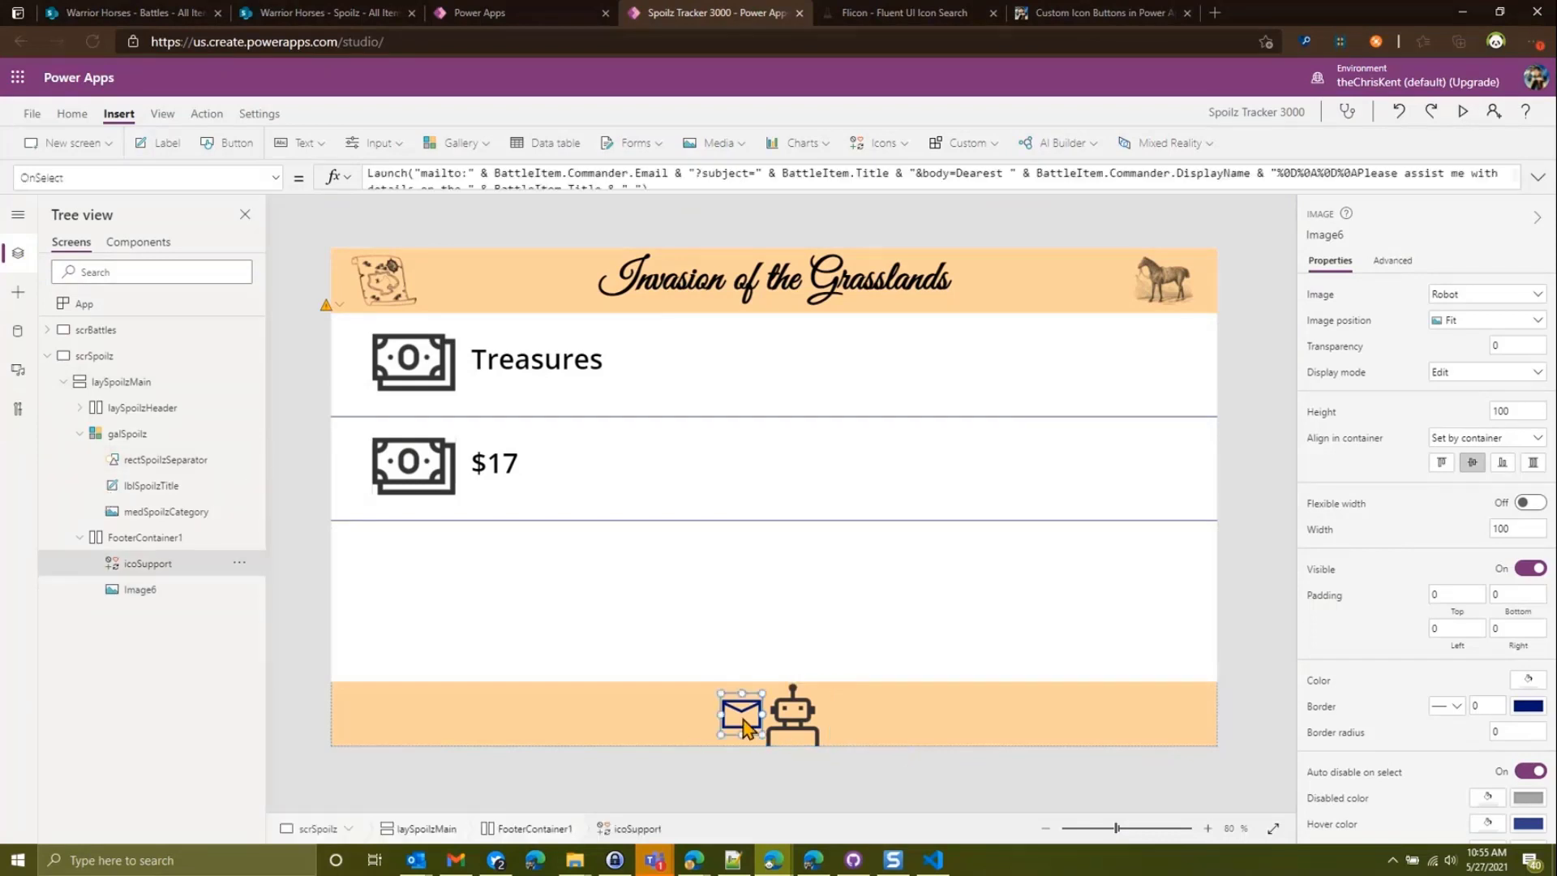
pyautogui.tripleClick(402, 178)
pyautogui.hotkey('ctrl', 'c')
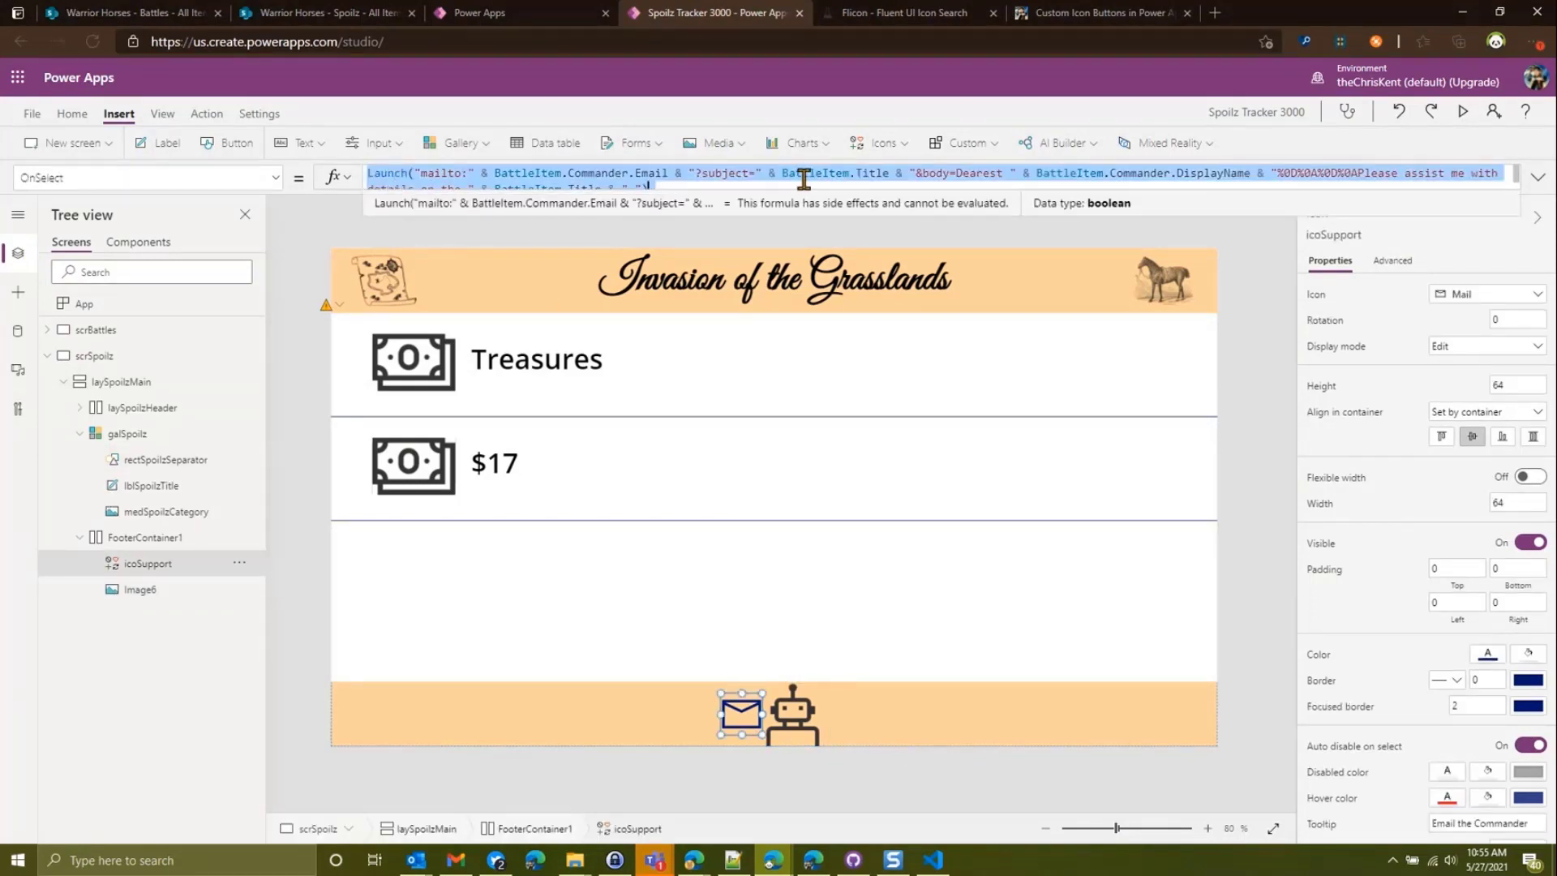
pyautogui.click(783, 739)
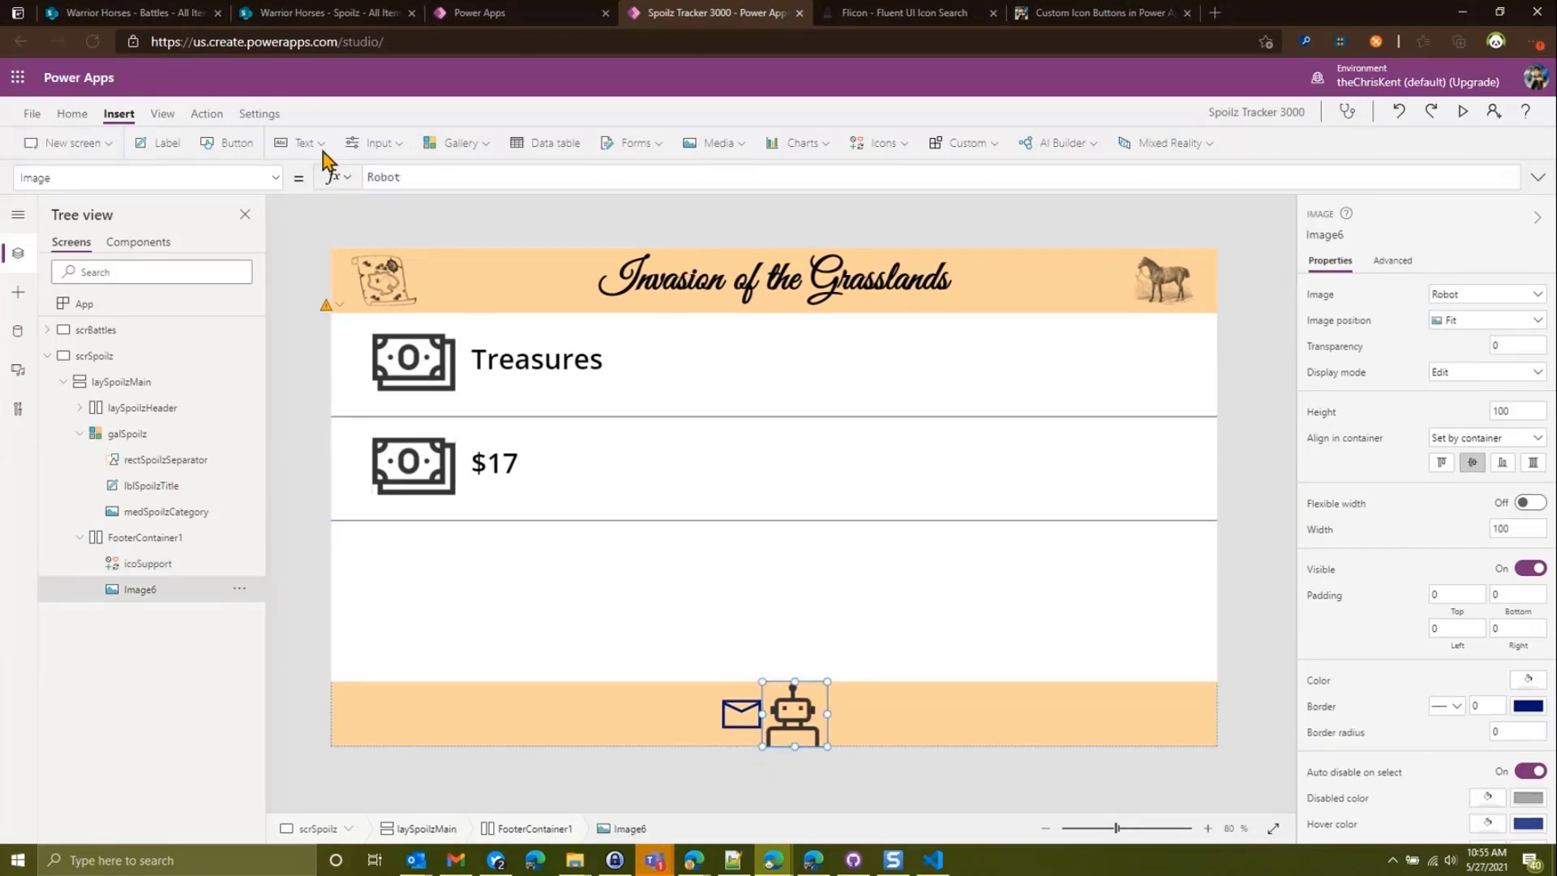
pyautogui.click(259, 116)
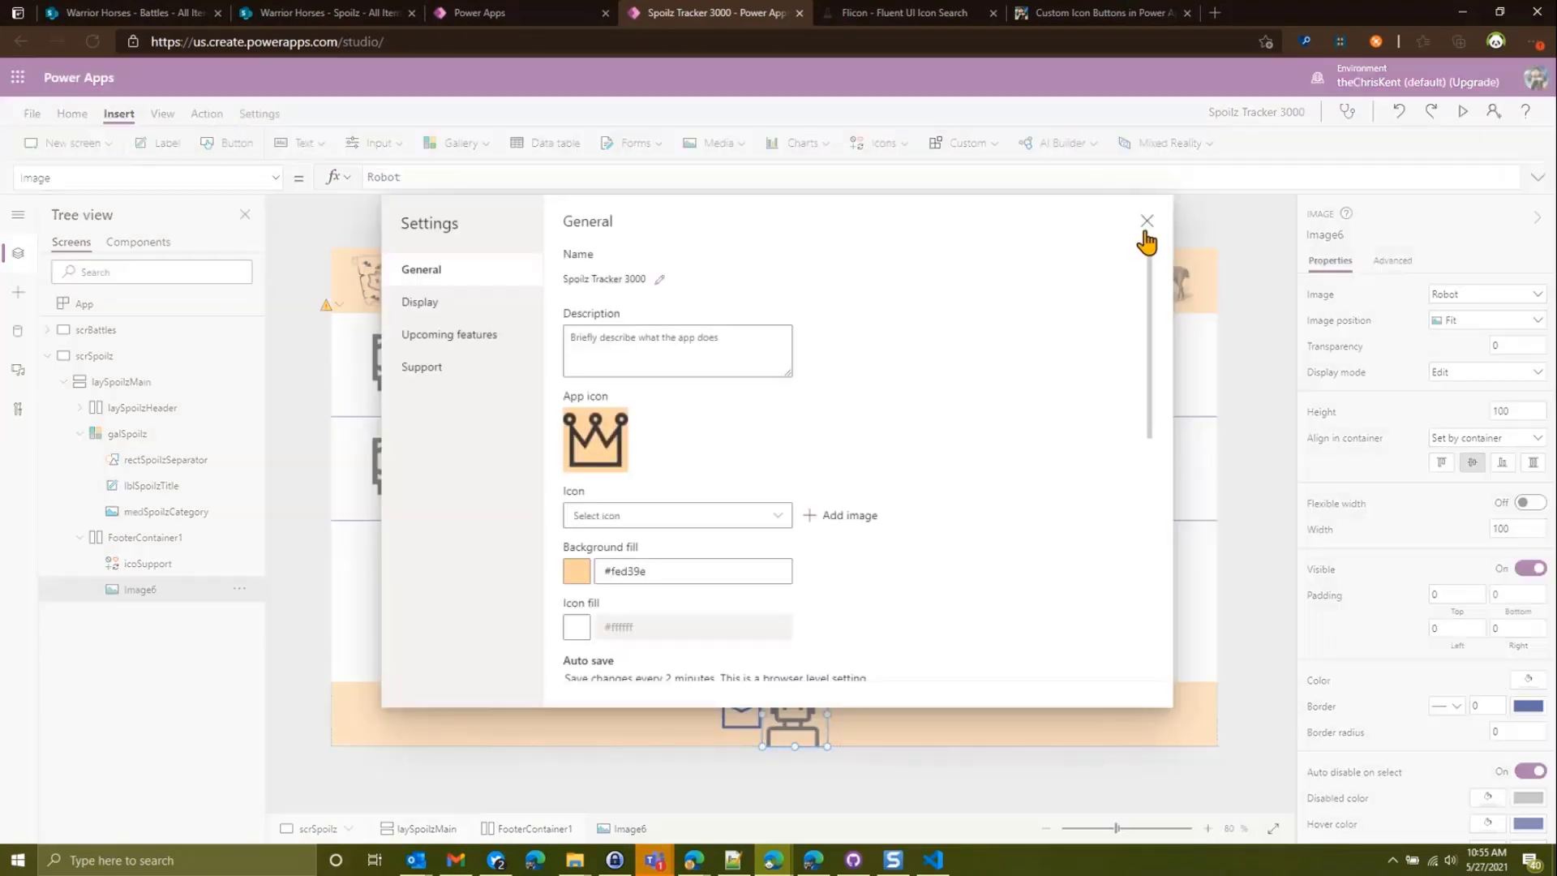
pyautogui.click(1146, 231)
pyautogui.click(206, 113)
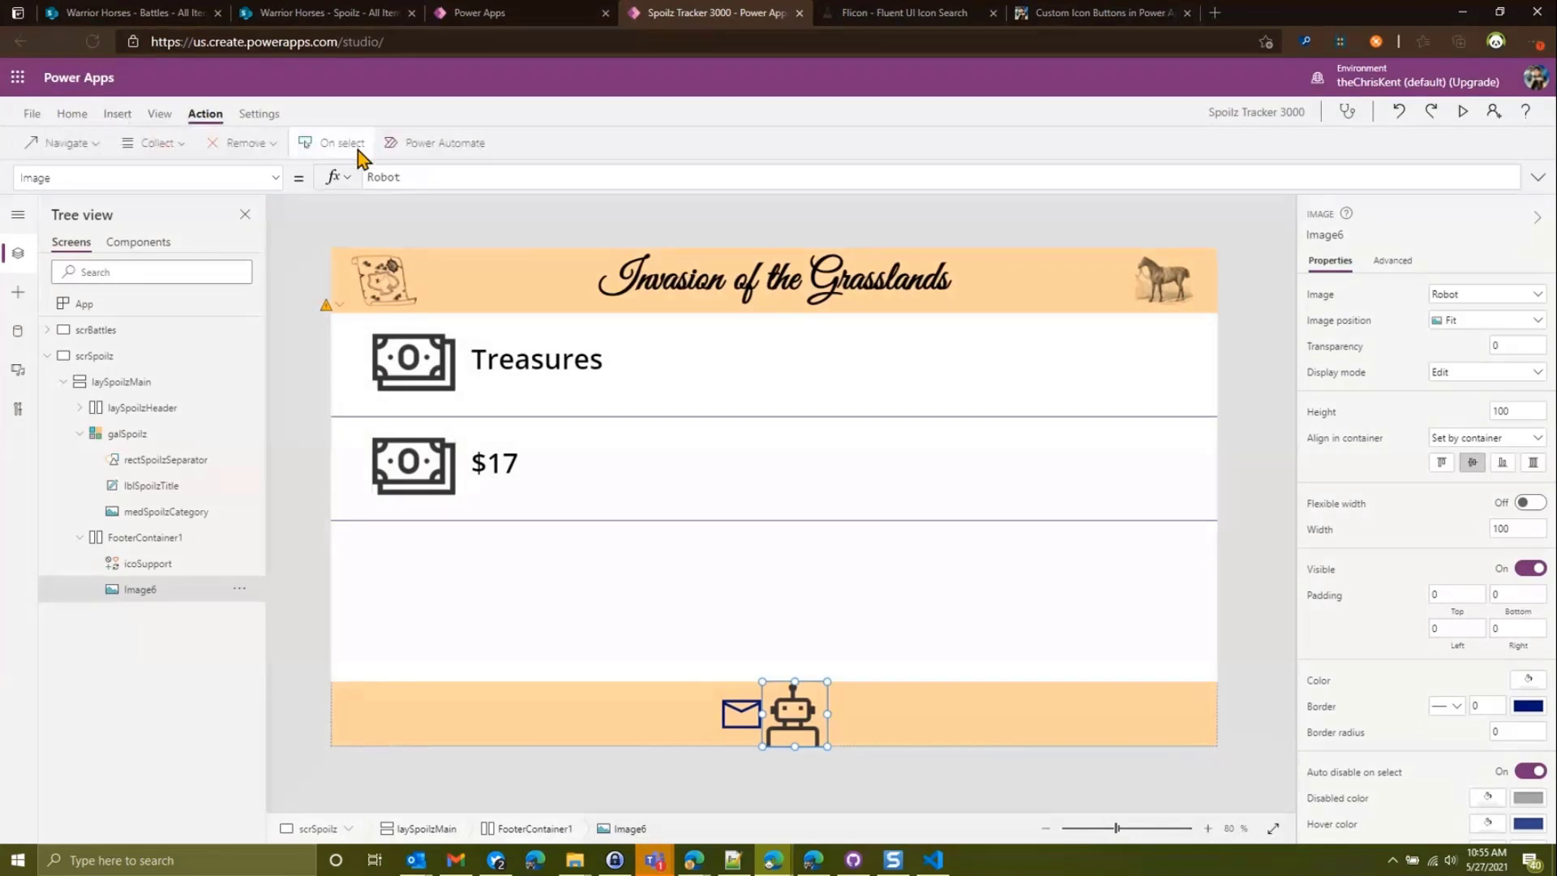
pyautogui.click(358, 149)
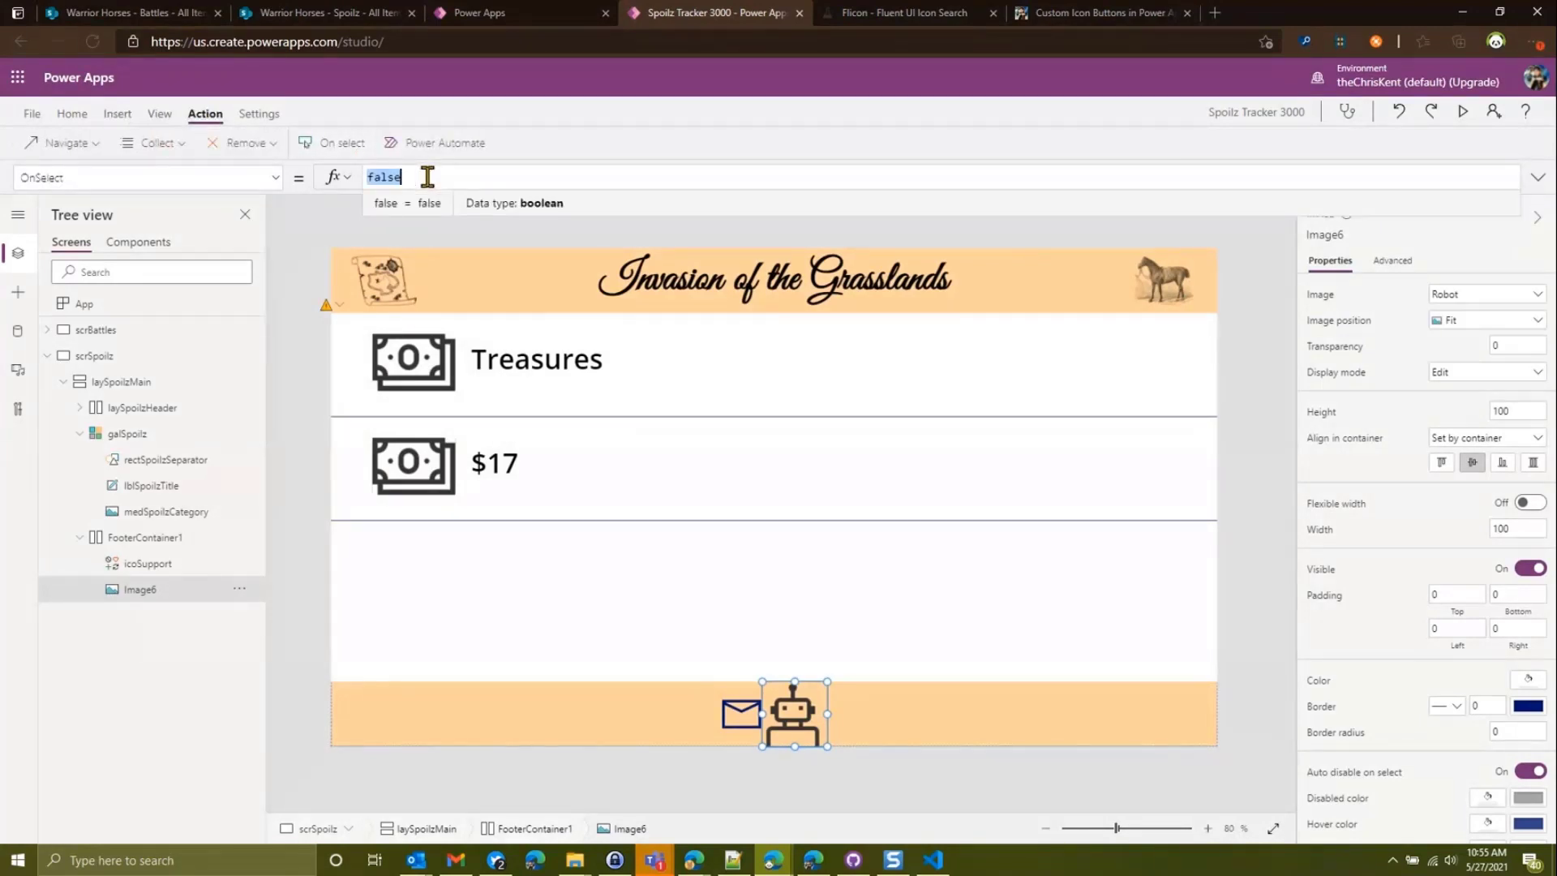
pyautogui.hotkey('ctrl', 'v')
# - Alt-click the robot to test the email draft, then discard it without saving
pyautogui.press('alt')
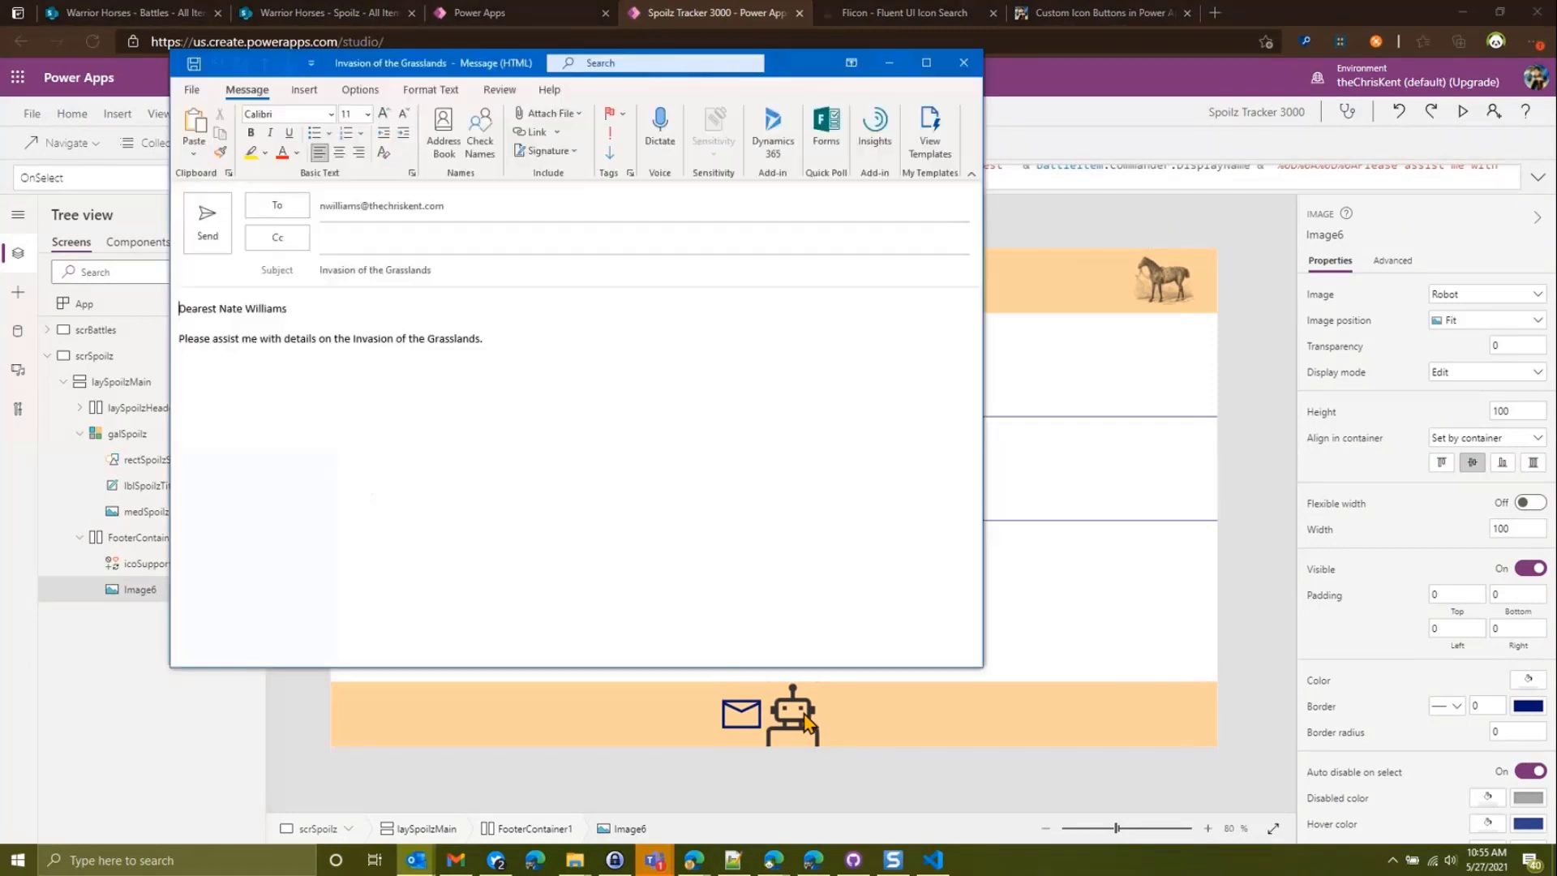
pyautogui.click(961, 65)
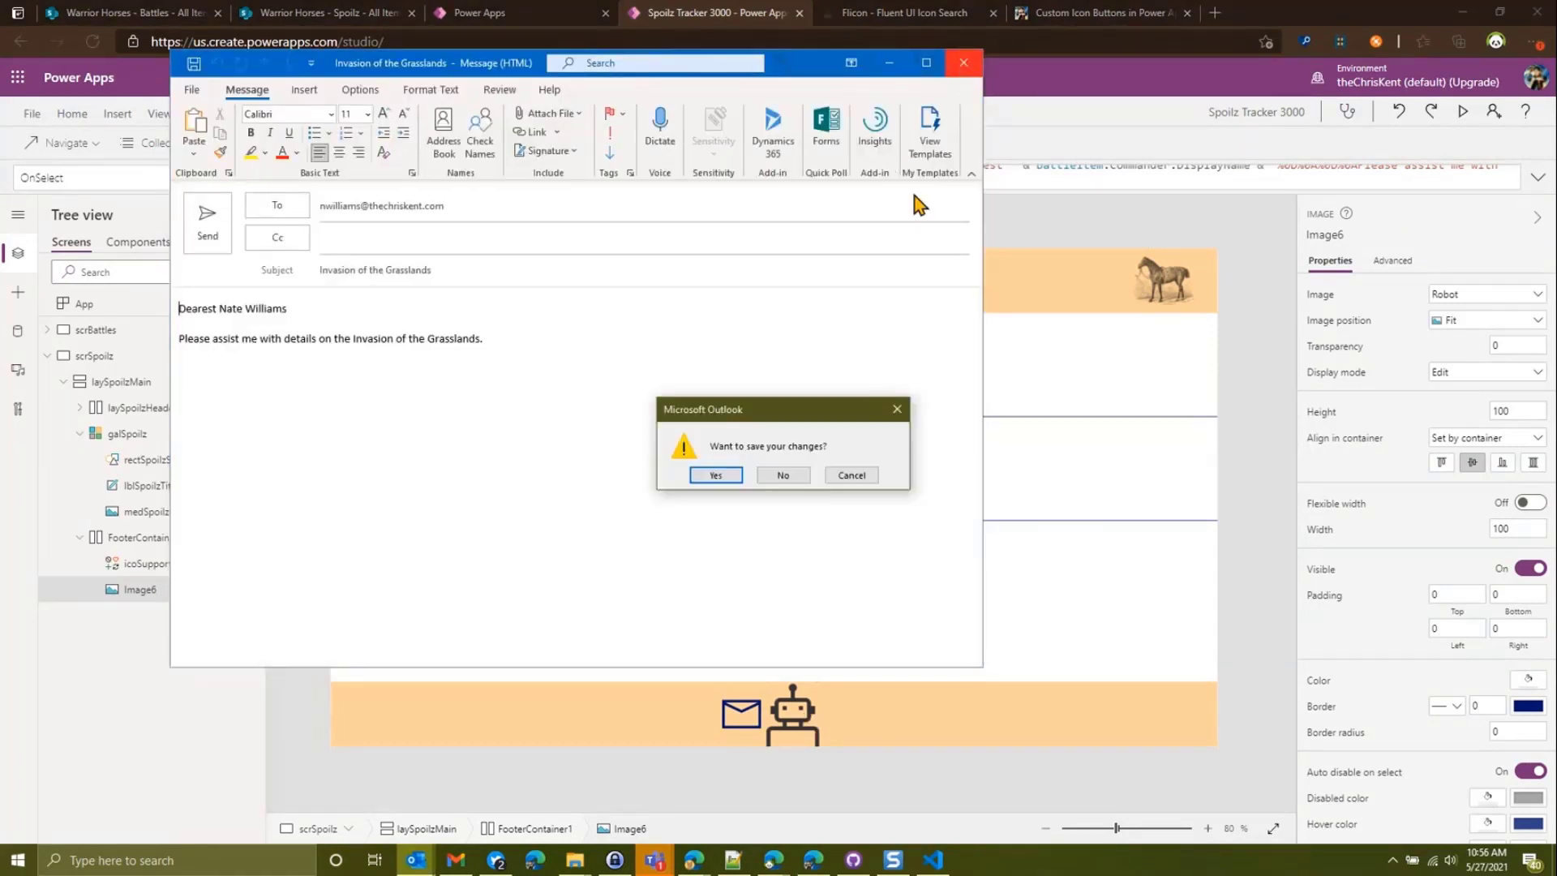
pyautogui.click(799, 477)
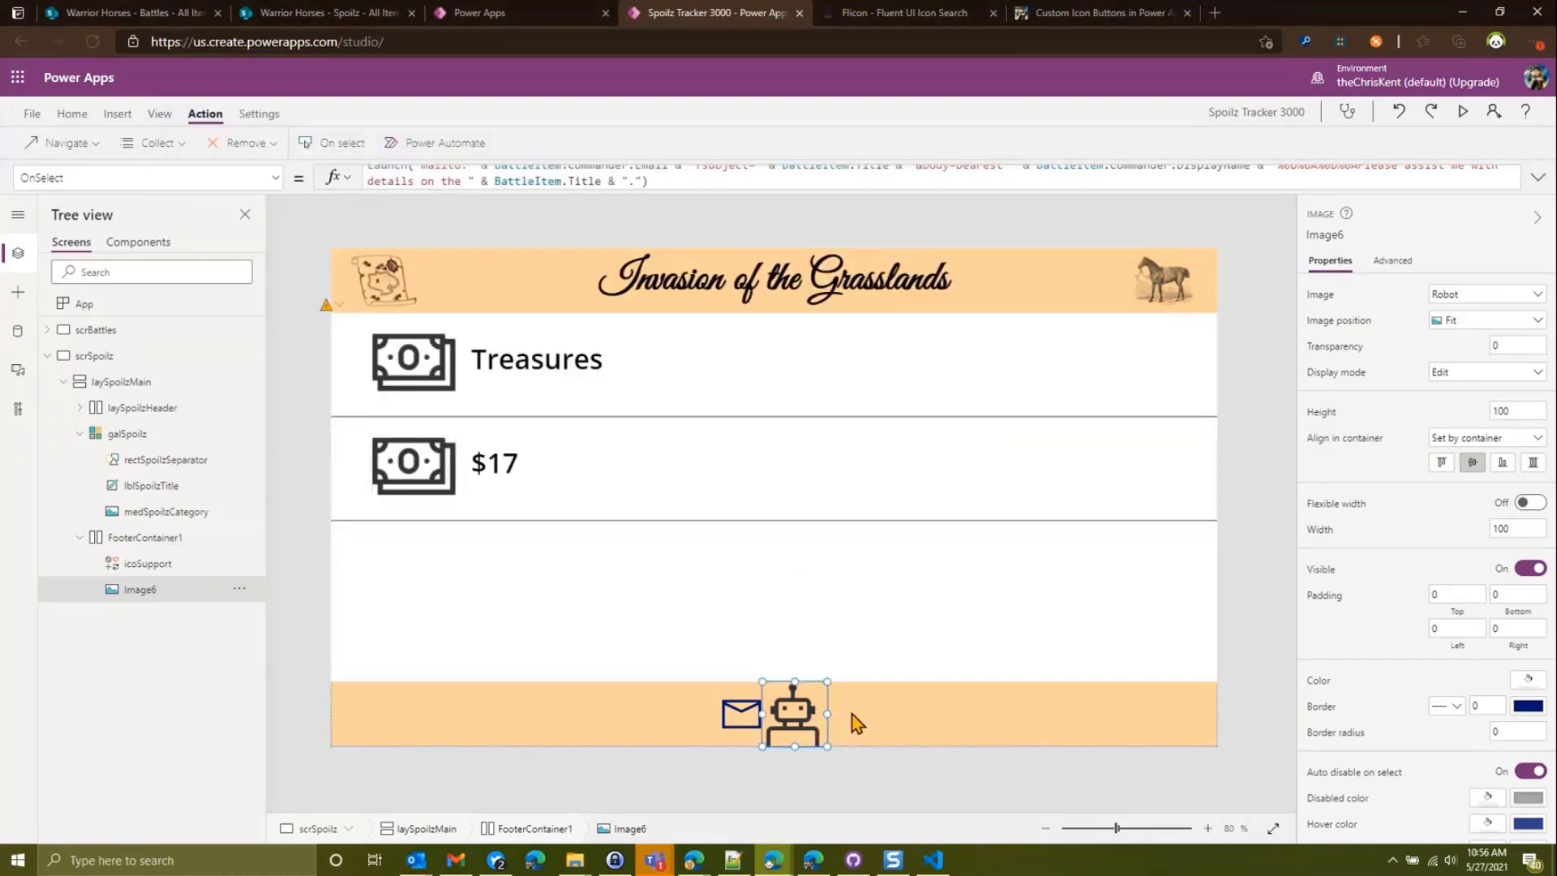
# - Preview the running app, close the preview and dismiss the tip
pyautogui.click(1462, 112)
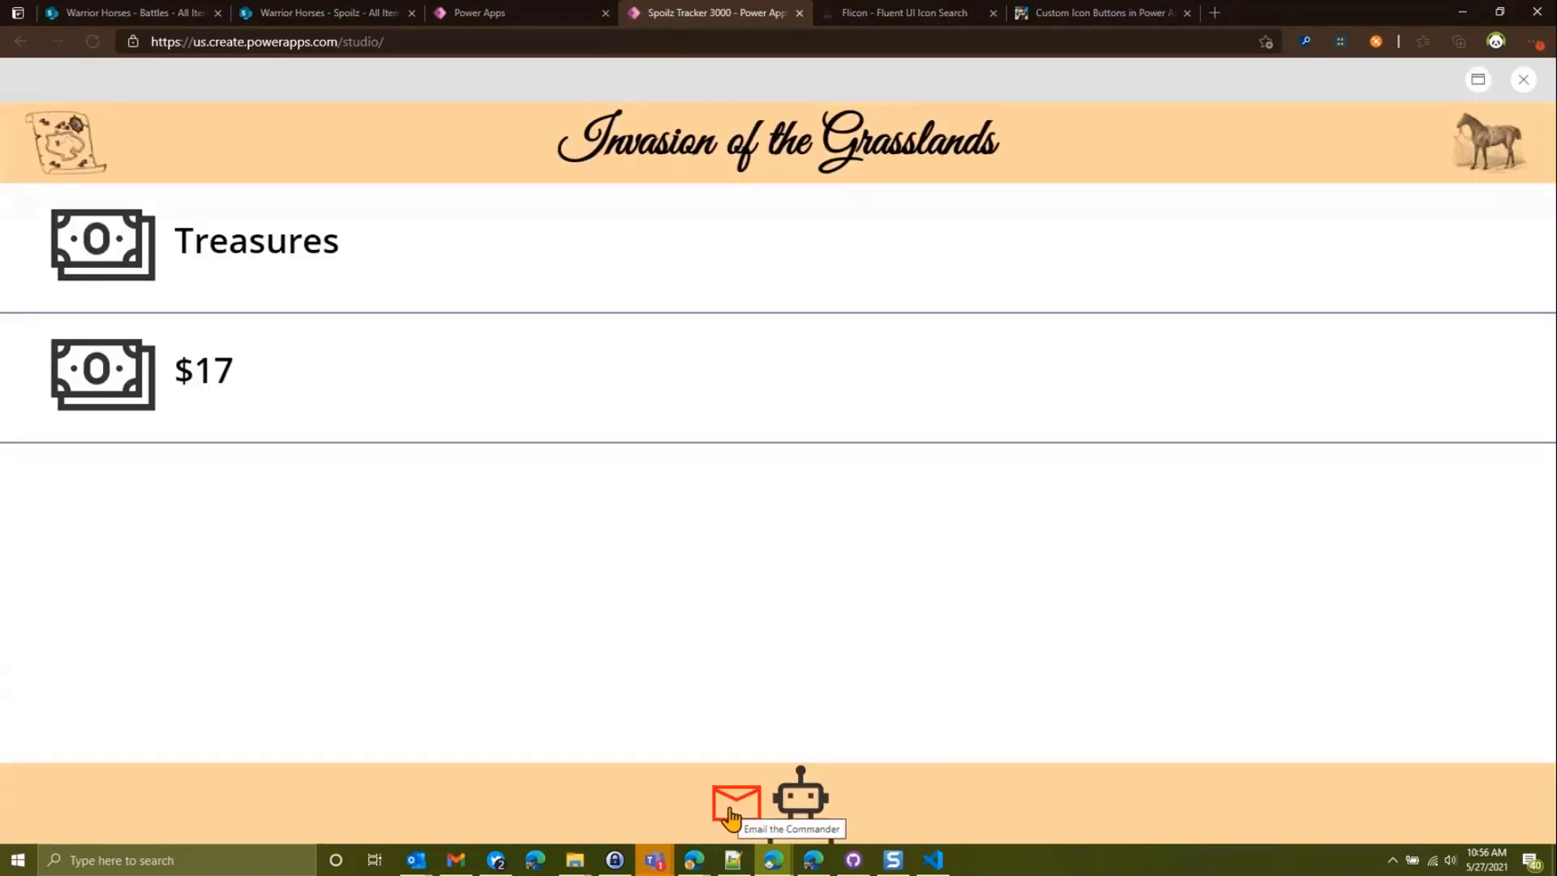
pyautogui.click(1524, 81)
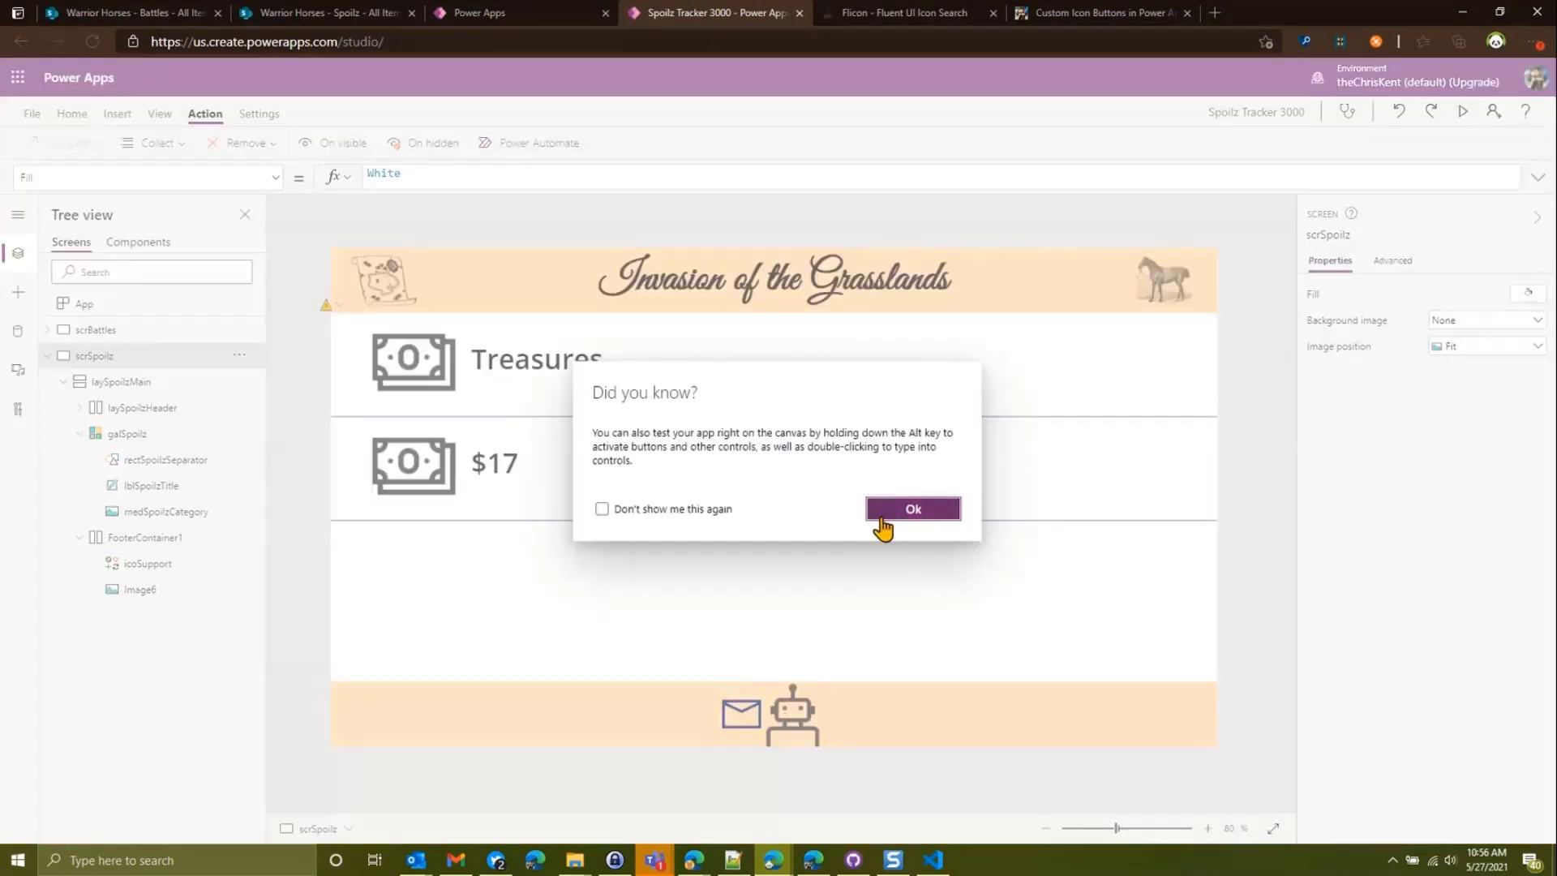
pyautogui.click(913, 508)
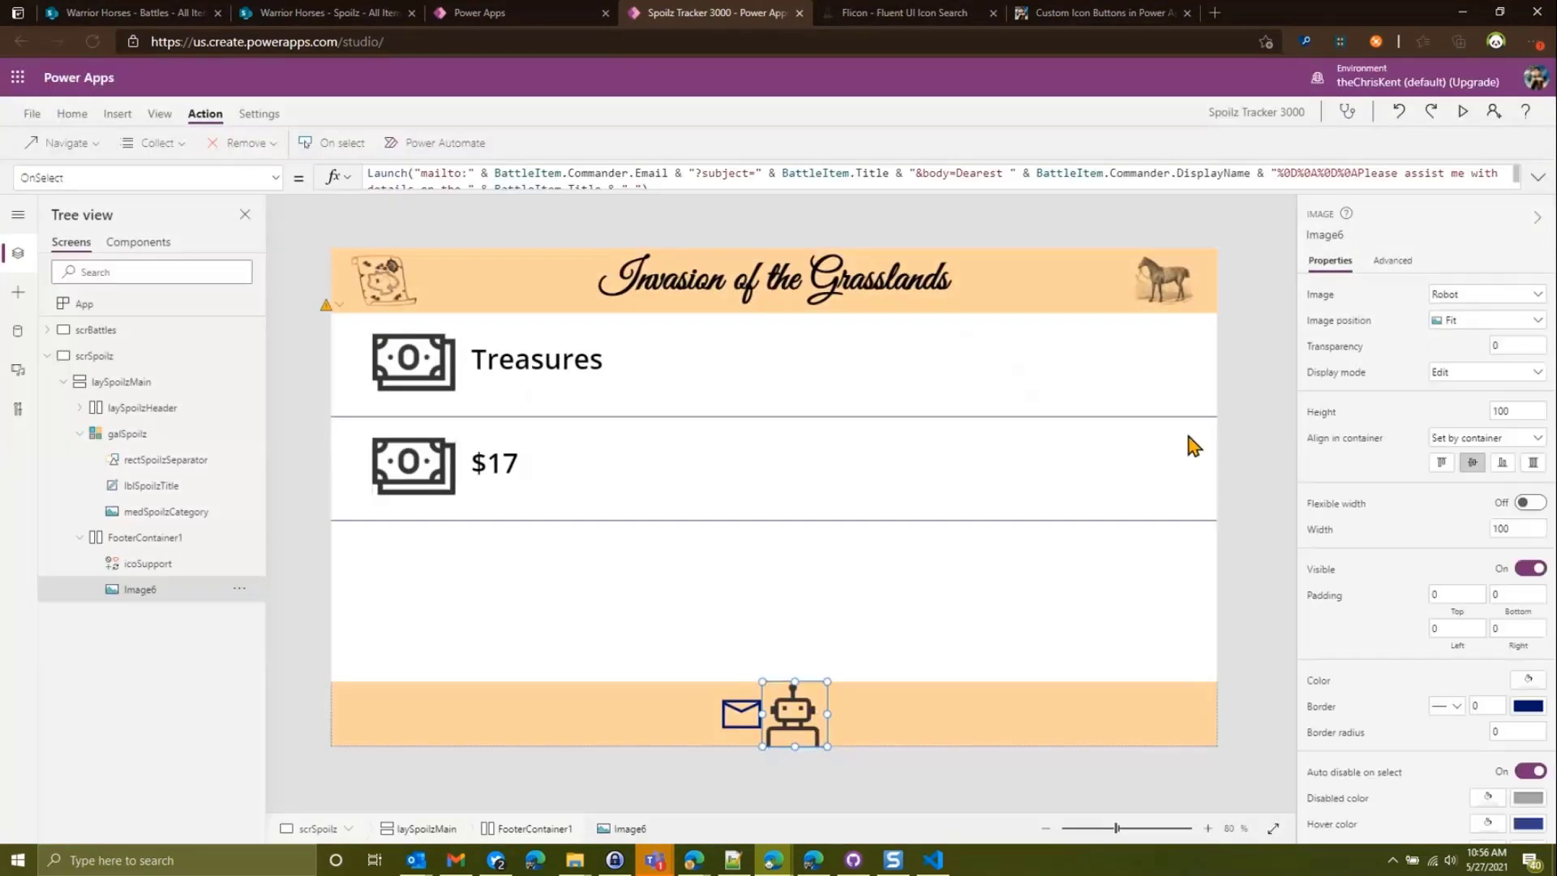
# - Replace the robot image's HoverFill formula ColorFade(Self.Fill, 20%) with Color.Red
pyautogui.click(1319, 689)
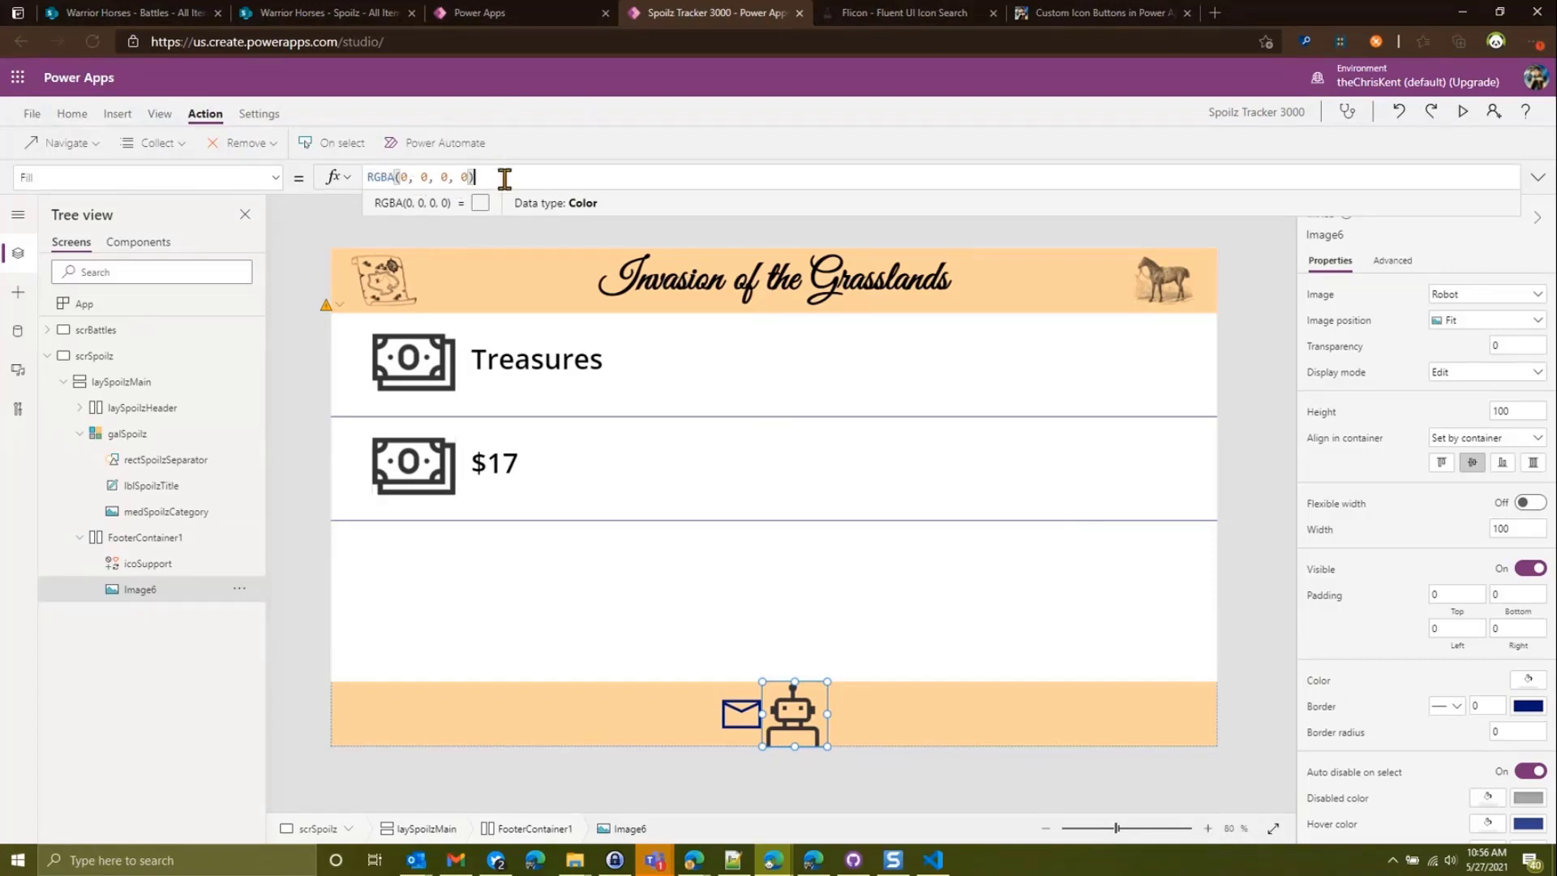
pyautogui.click(276, 177)
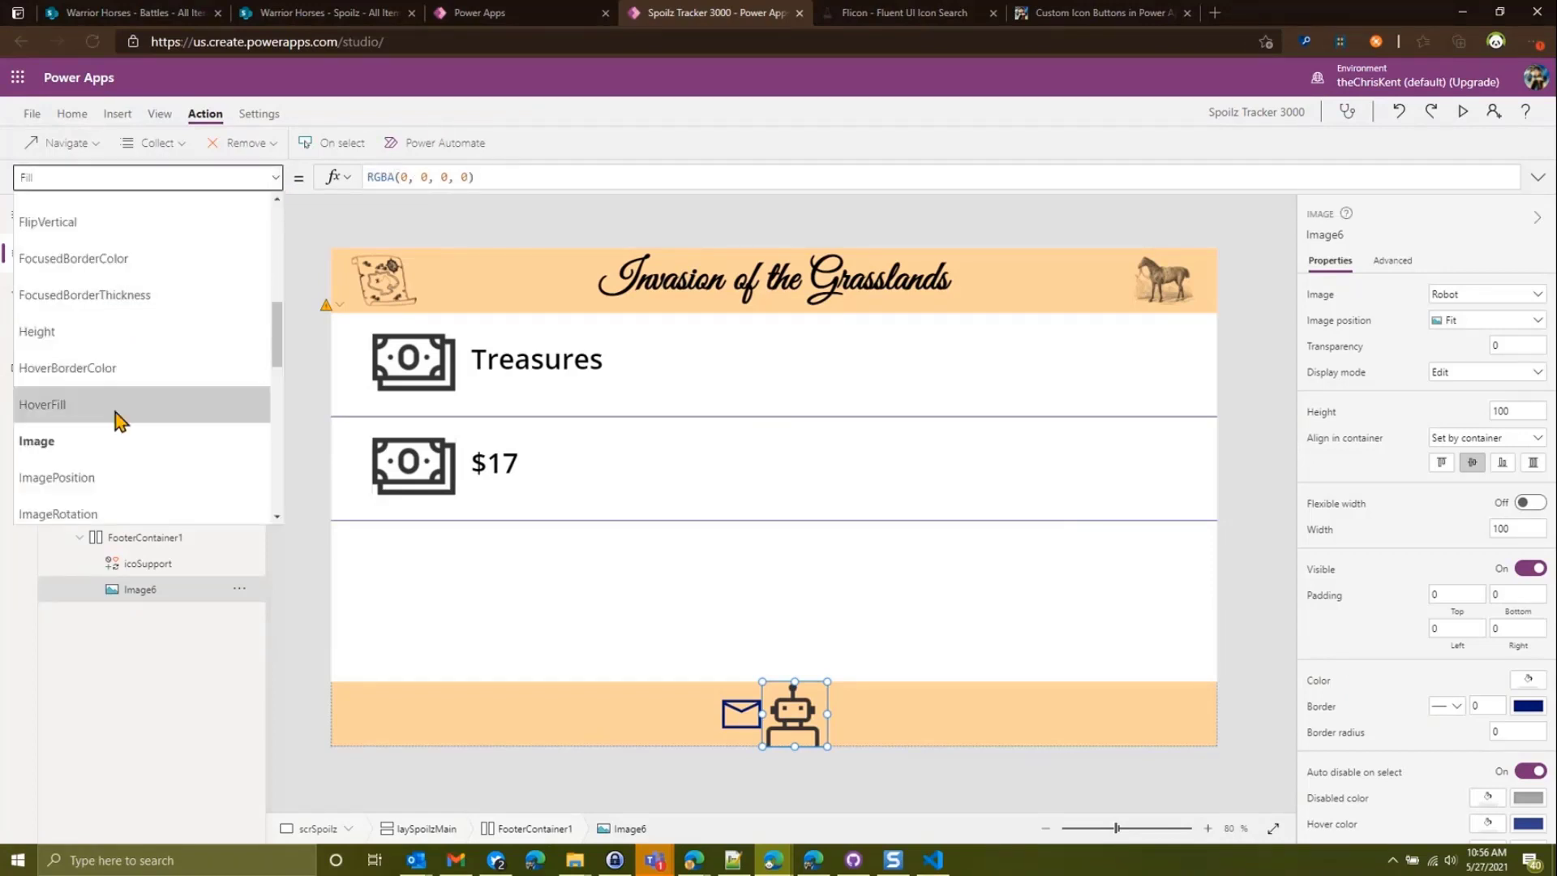
pyautogui.scroll(3, 115, 464)
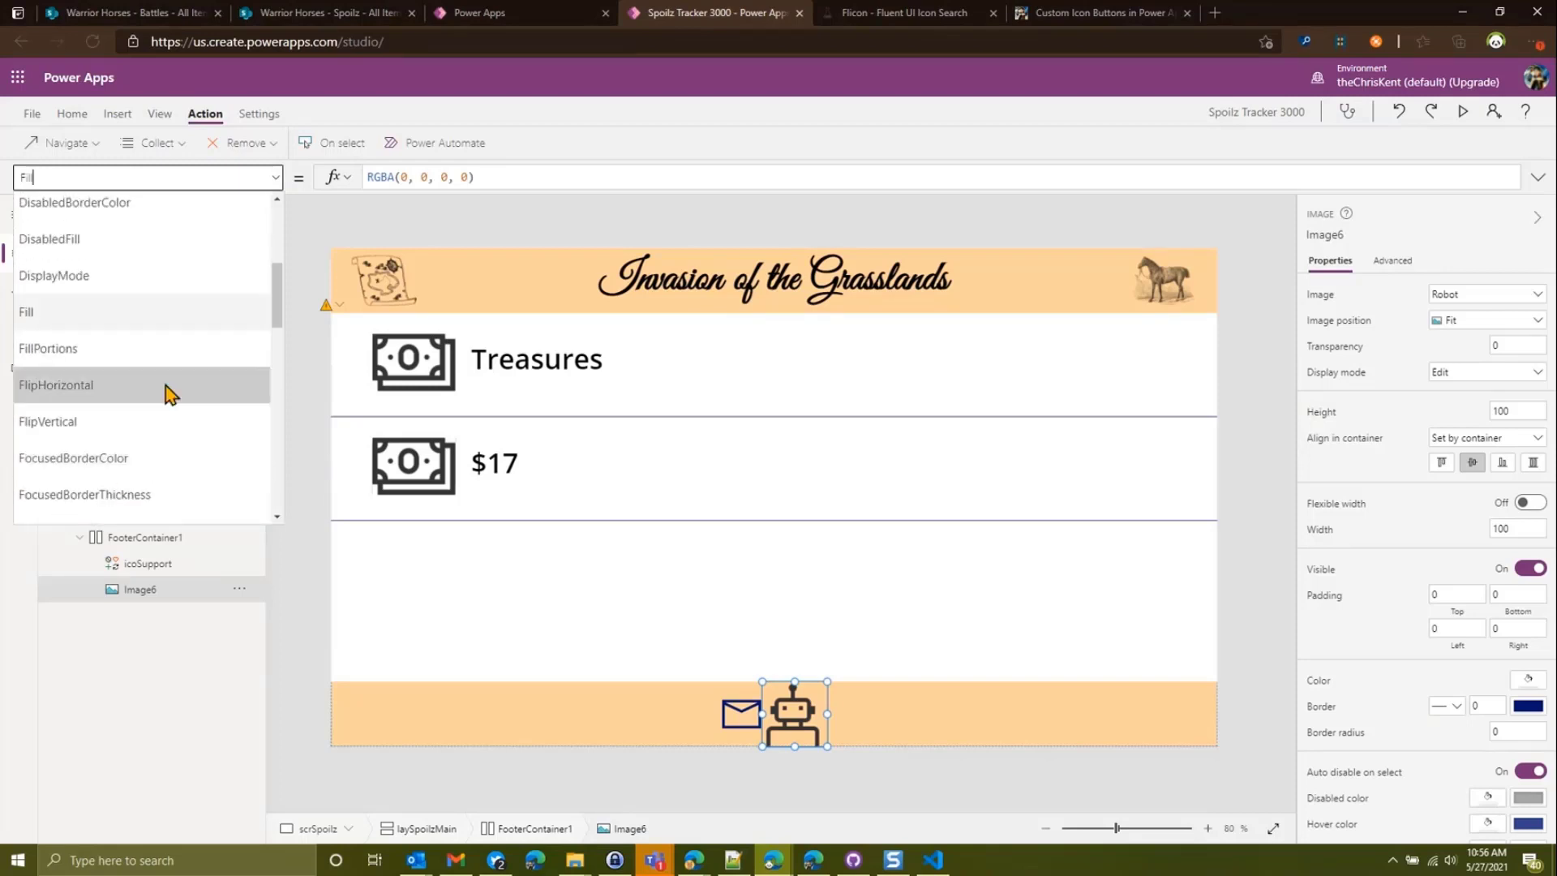
pyautogui.scroll(1, 167, 386)
pyautogui.scroll(-4, 163, 416)
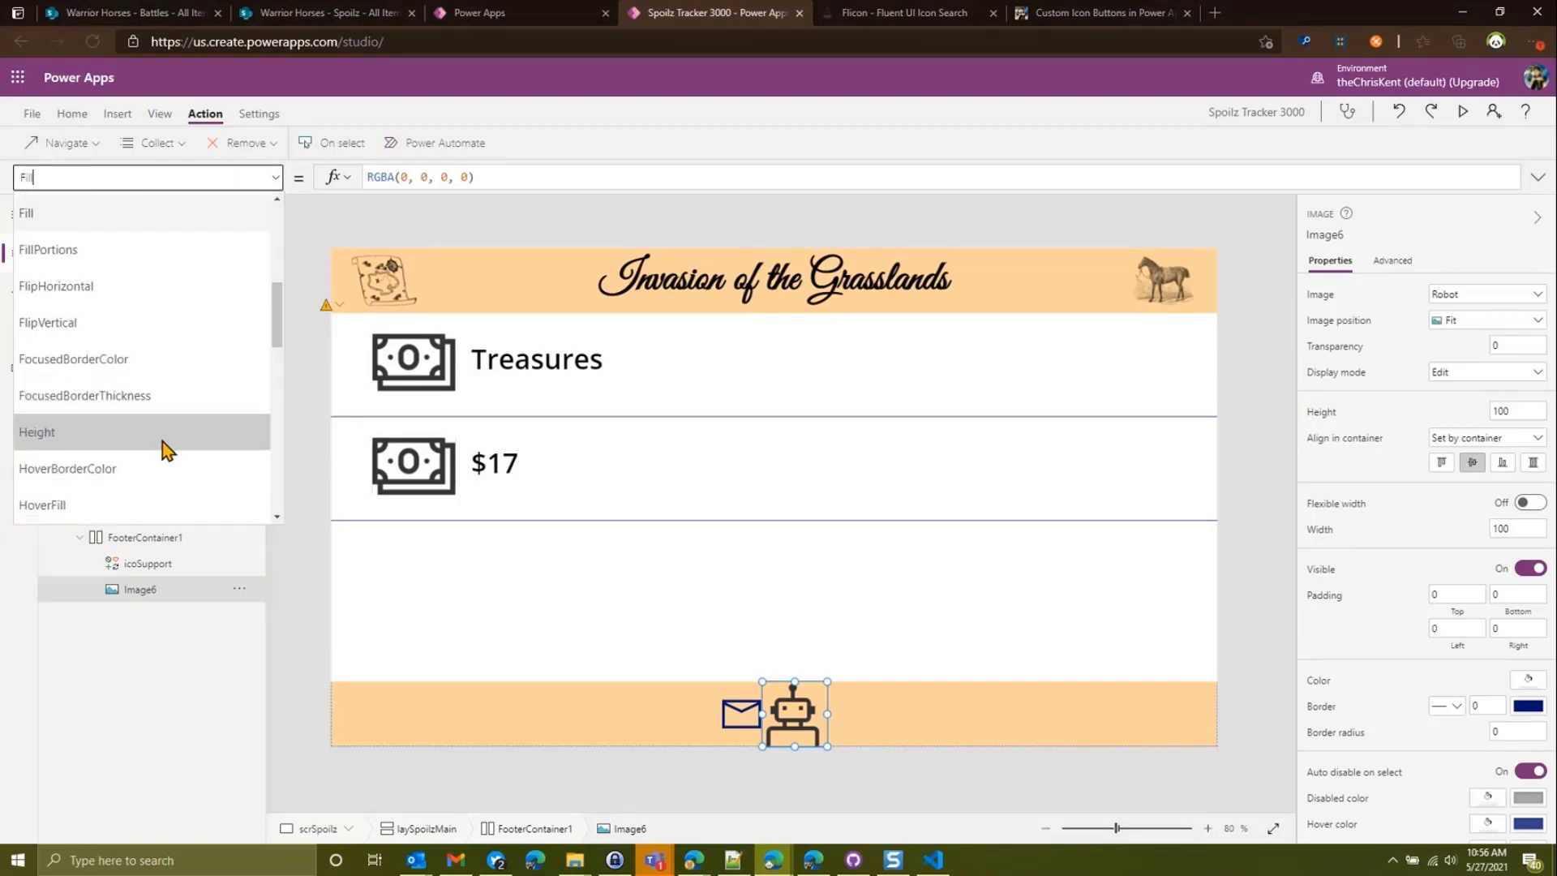
pyautogui.scroll(-1, 162, 450)
pyautogui.click(148, 467)
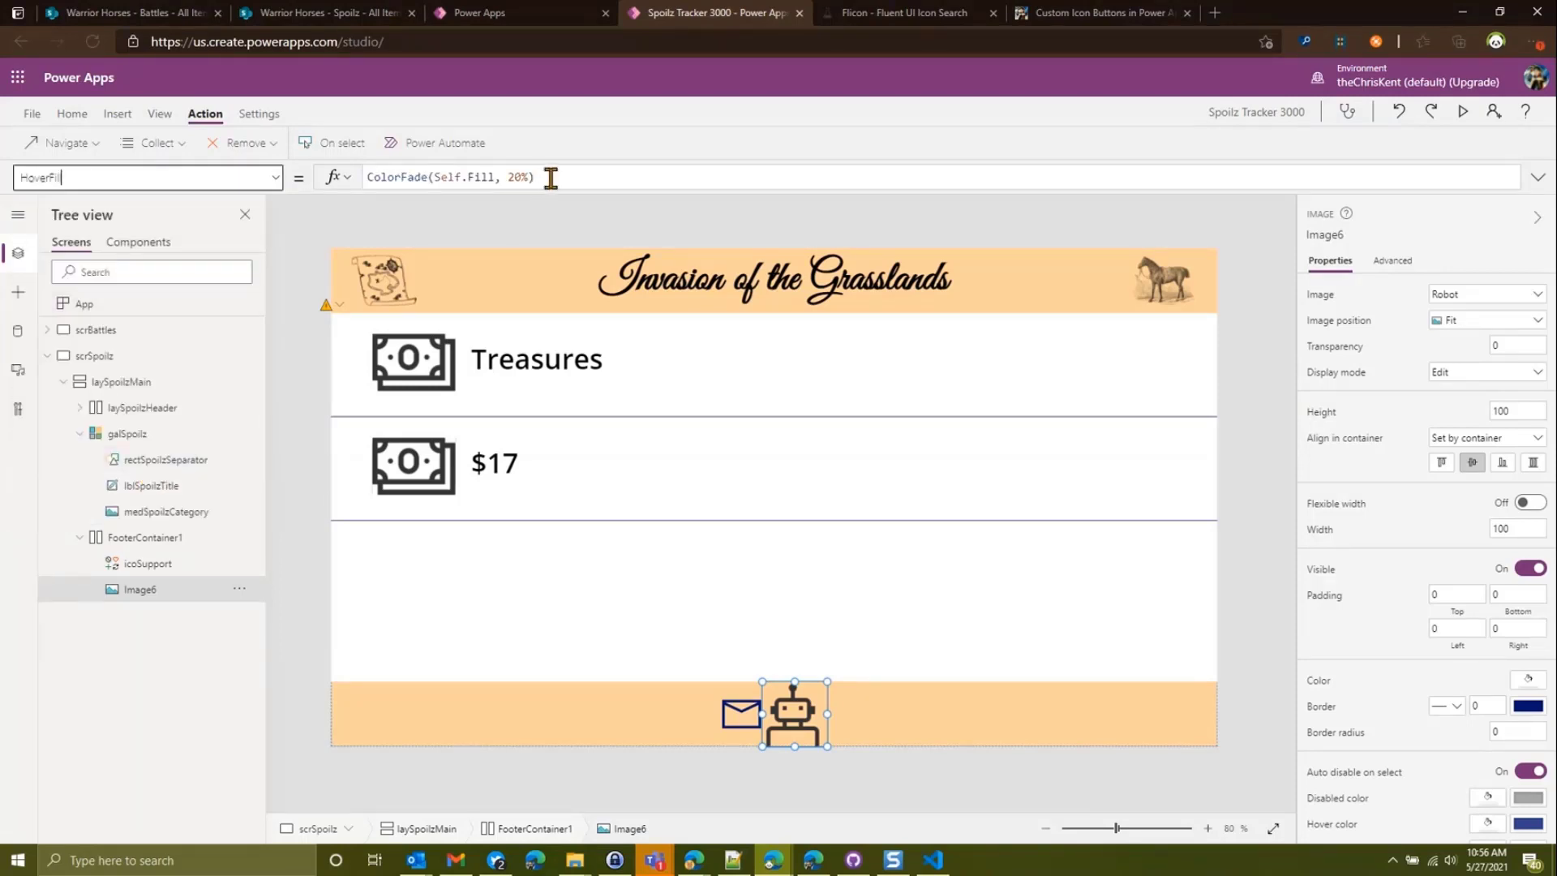
pyautogui.moveTo(550, 177); pyautogui.dragTo(366, 179)
pyautogui.write('Co')
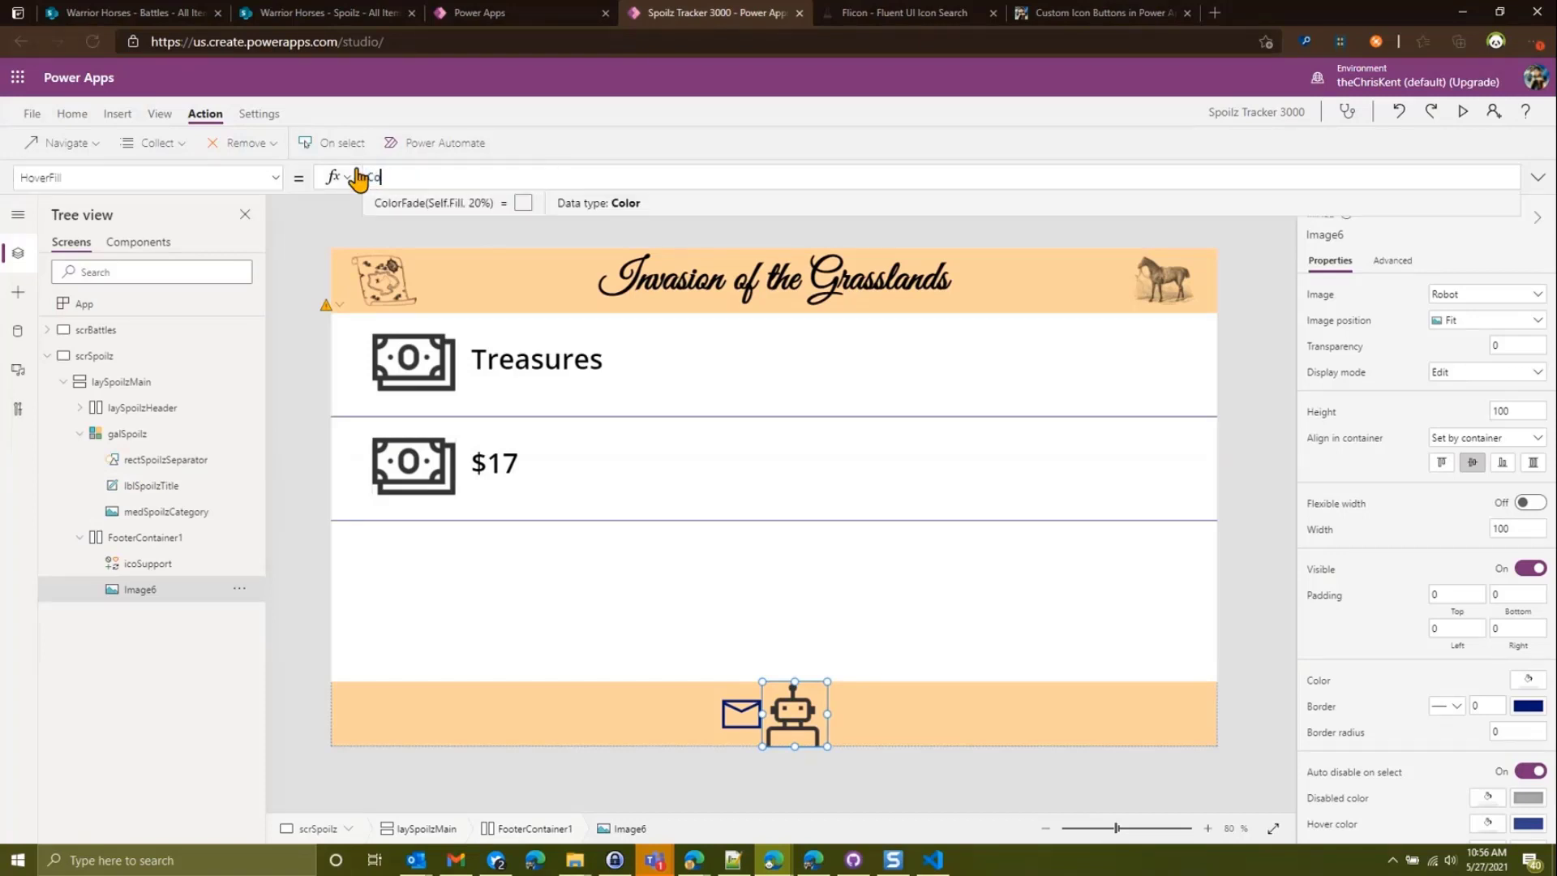
pyautogui.write('lor.Re')
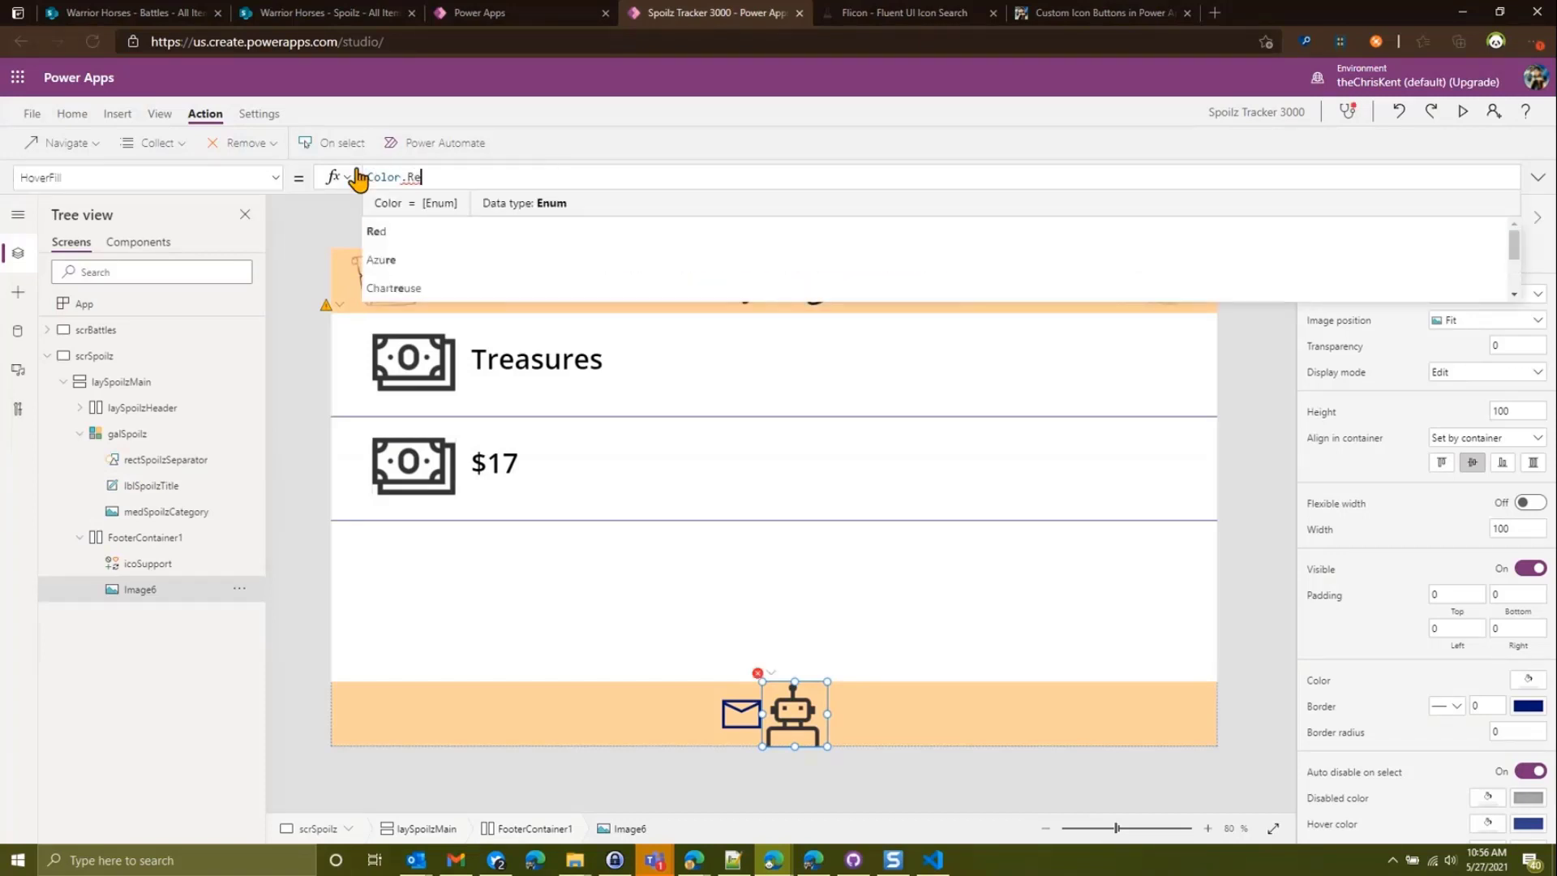
pyautogui.write('d')
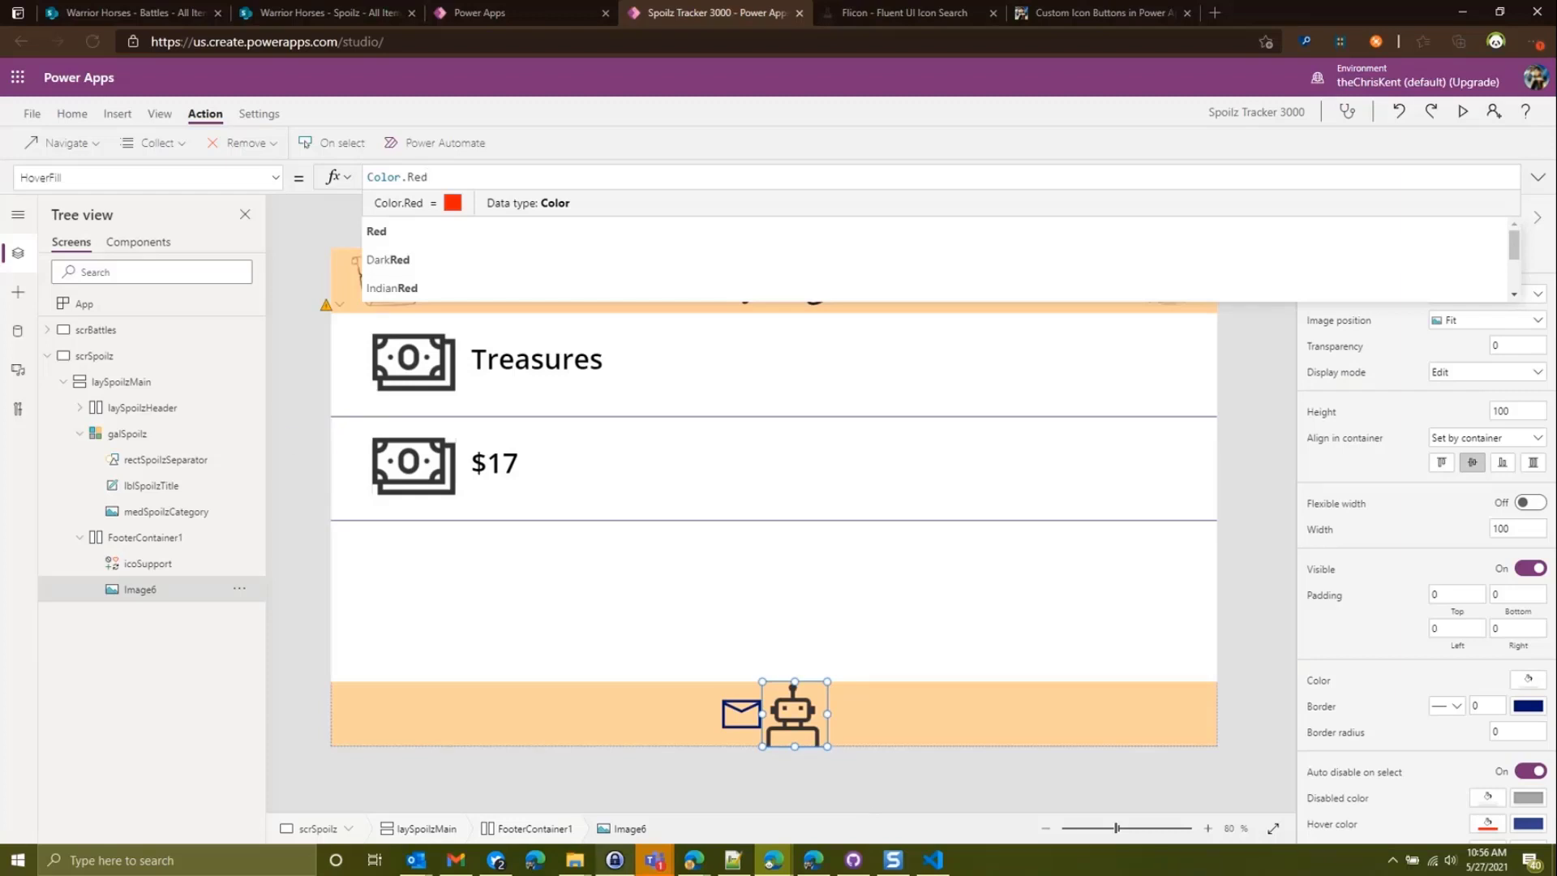
# - Skim the custom icon buttons blog post about hover colours
pyautogui.click(1087, 12)
pyautogui.scroll(-8, 827, 437)
pyautogui.scroll(-4, 823, 451)
pyautogui.scroll(10, 824, 447)
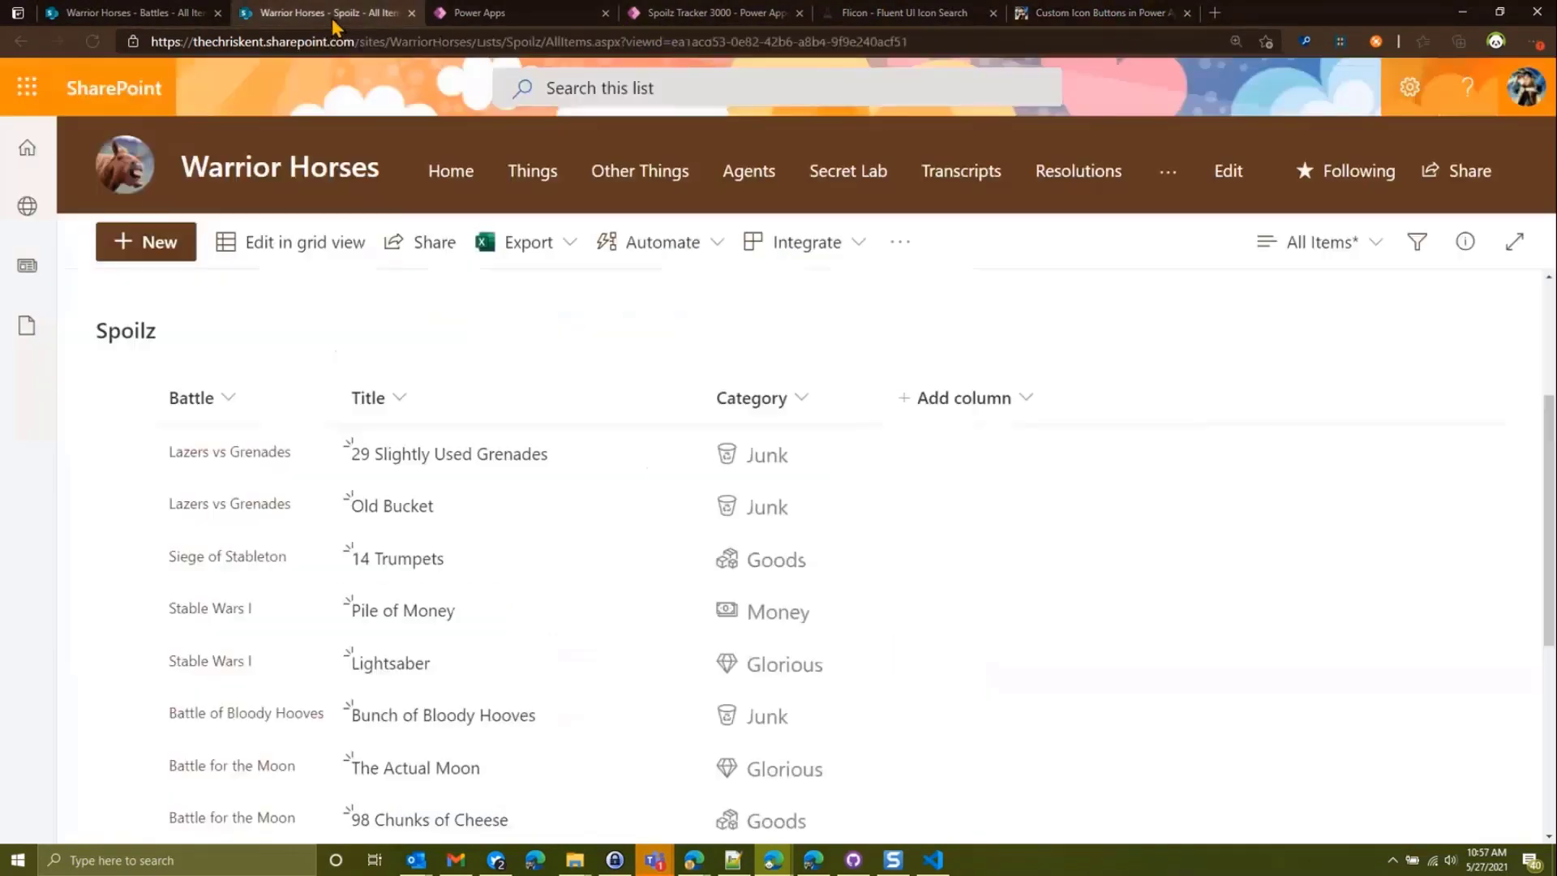
# - Cycle through the Spoilz list and Spoilz Tracker 3000 tabs back to the app editor
pyautogui.click(329, 12)
pyautogui.click(584, 14)
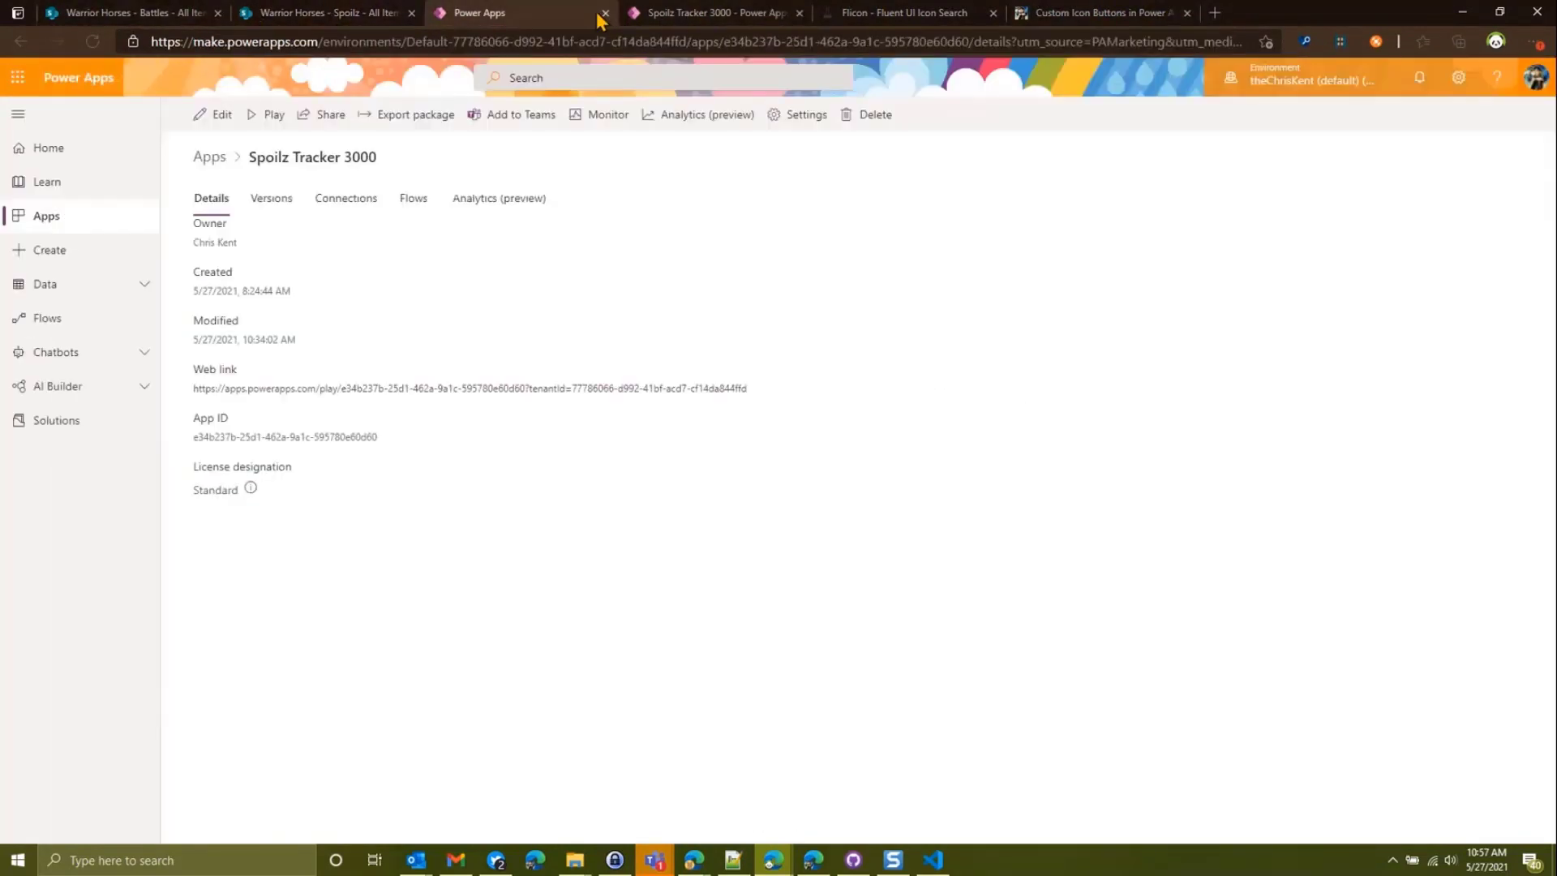
pyautogui.click(766, 15)
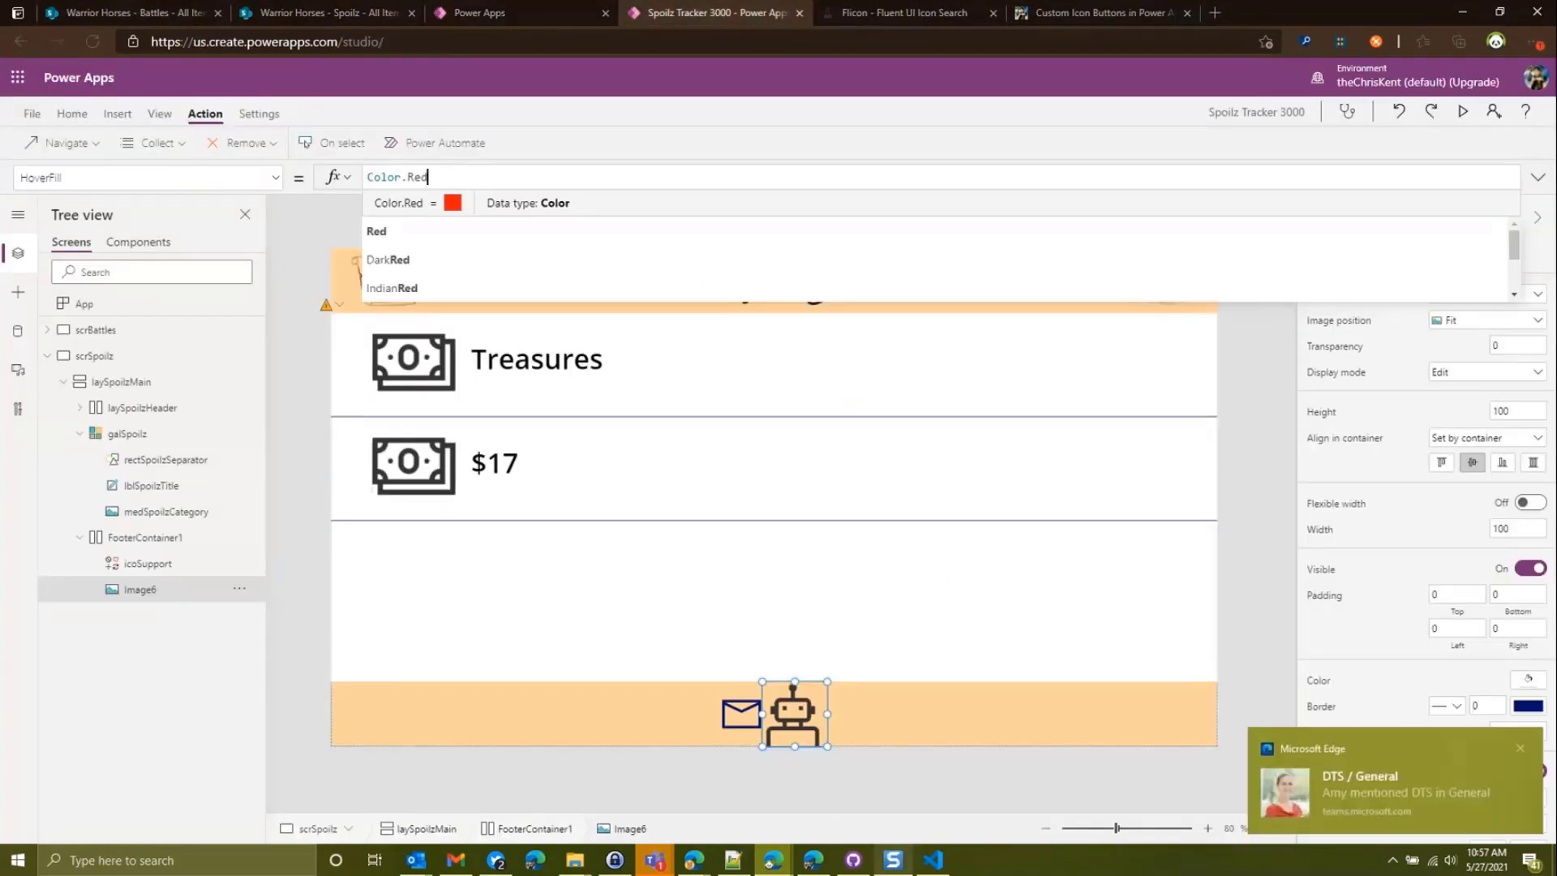
pyautogui.moveTo(565, 866)
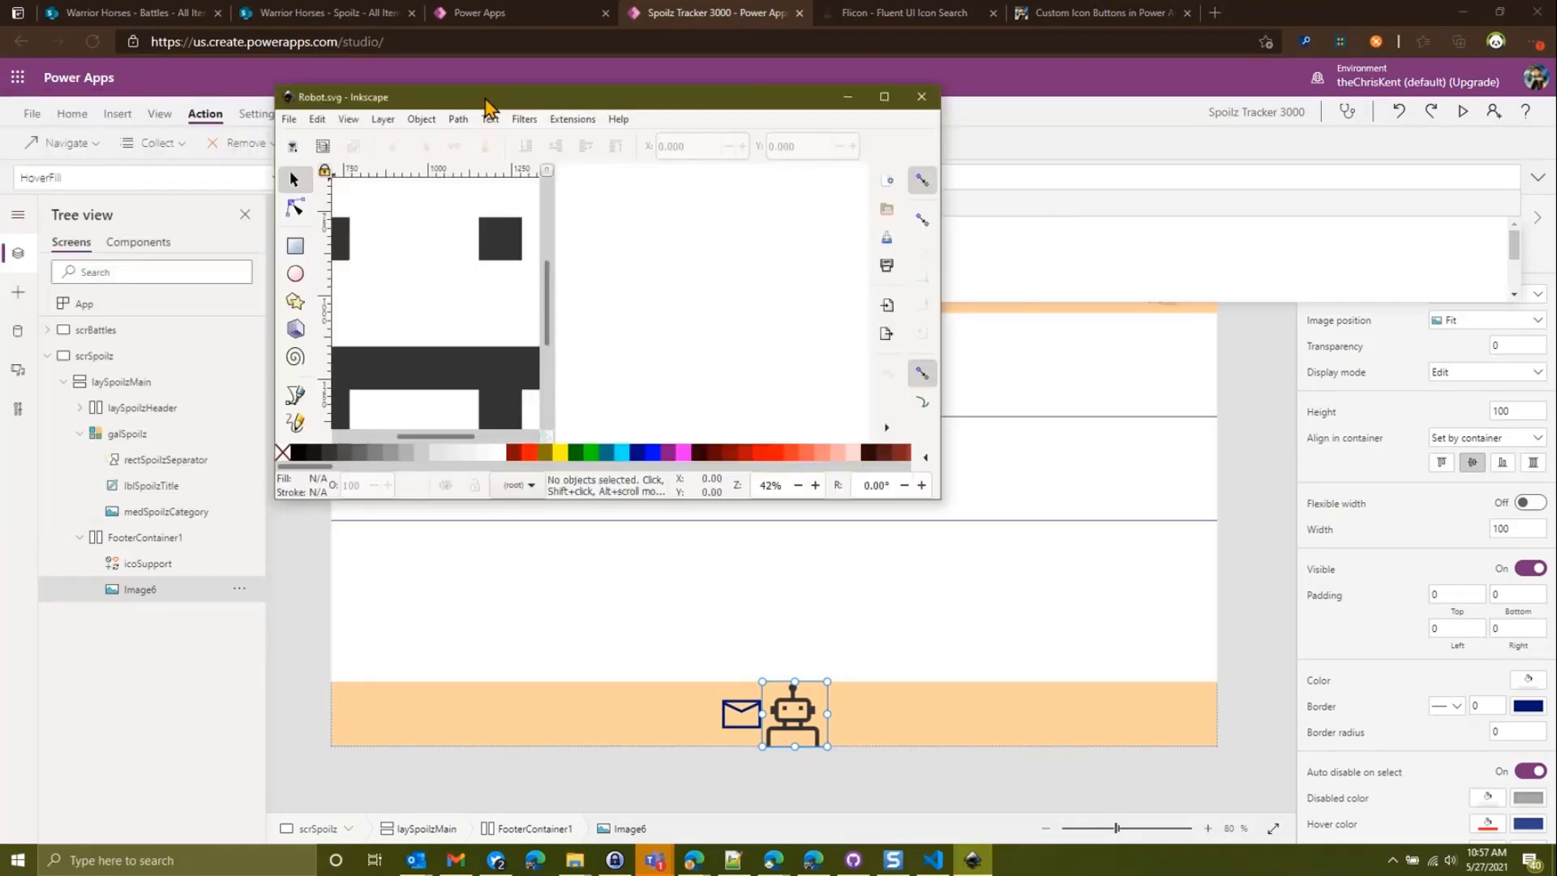
# - Maximize the Inkscape window and draw a rectangle over the robot drawing
pyautogui.doubleClick(717, 120)
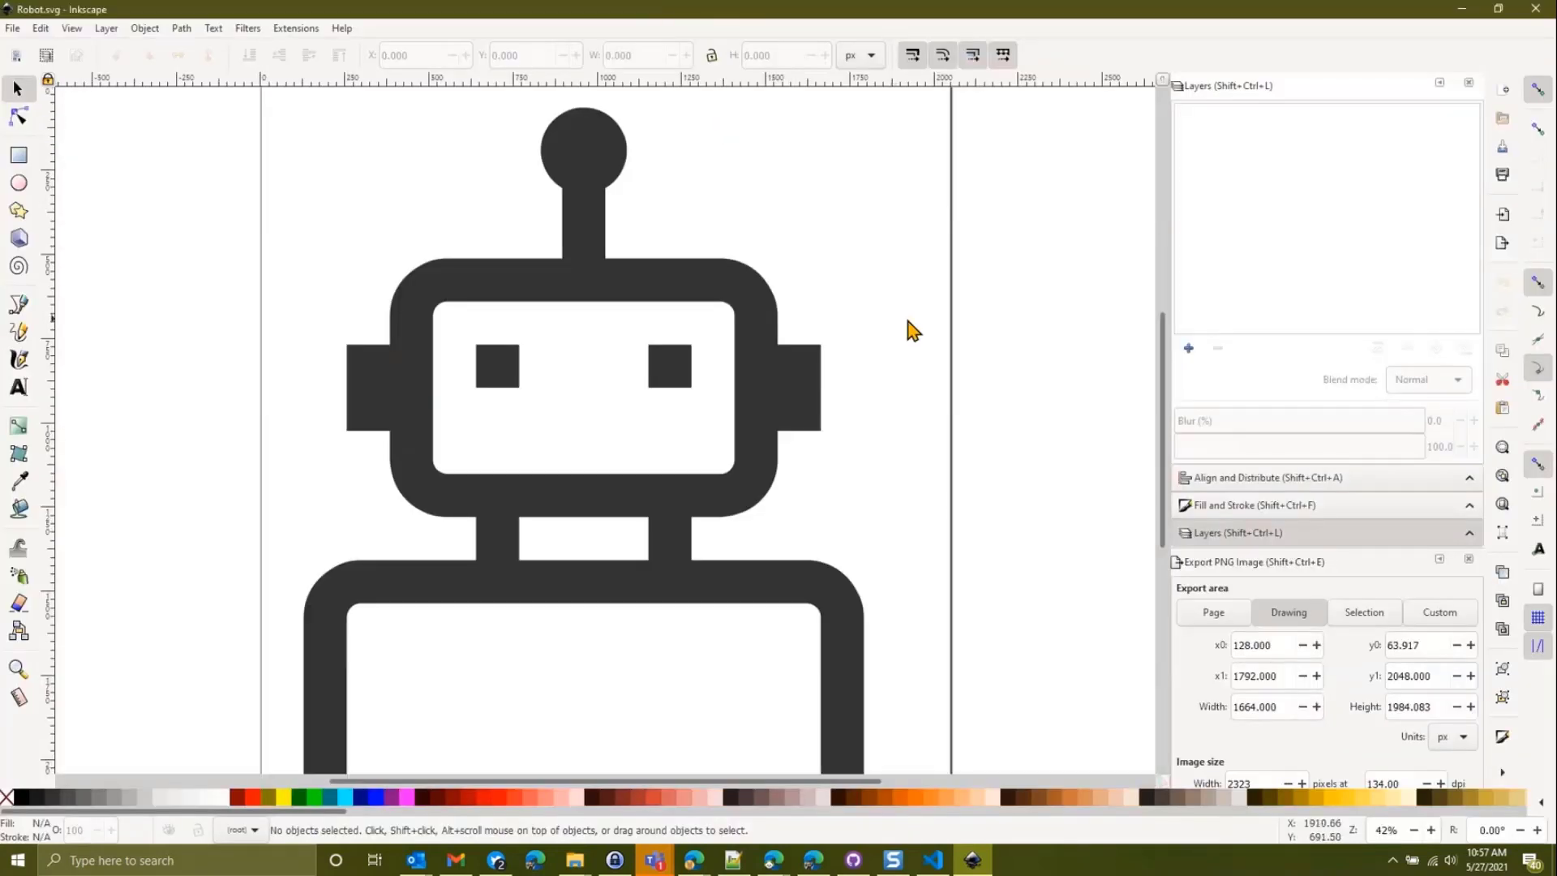
pyautogui.click(776, 862)
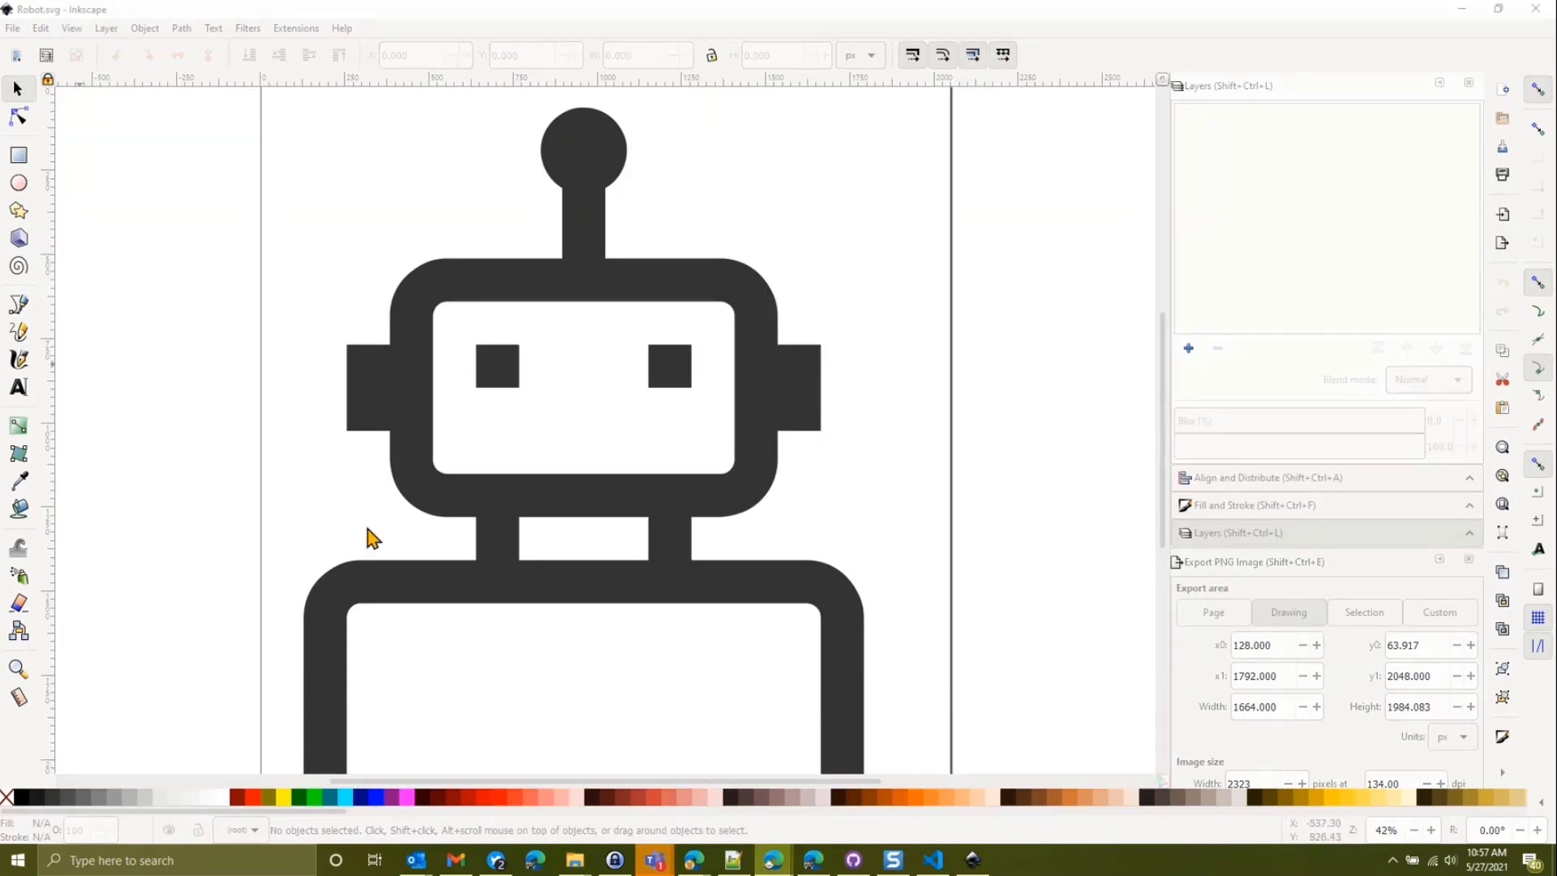
pyautogui.click(637, 499)
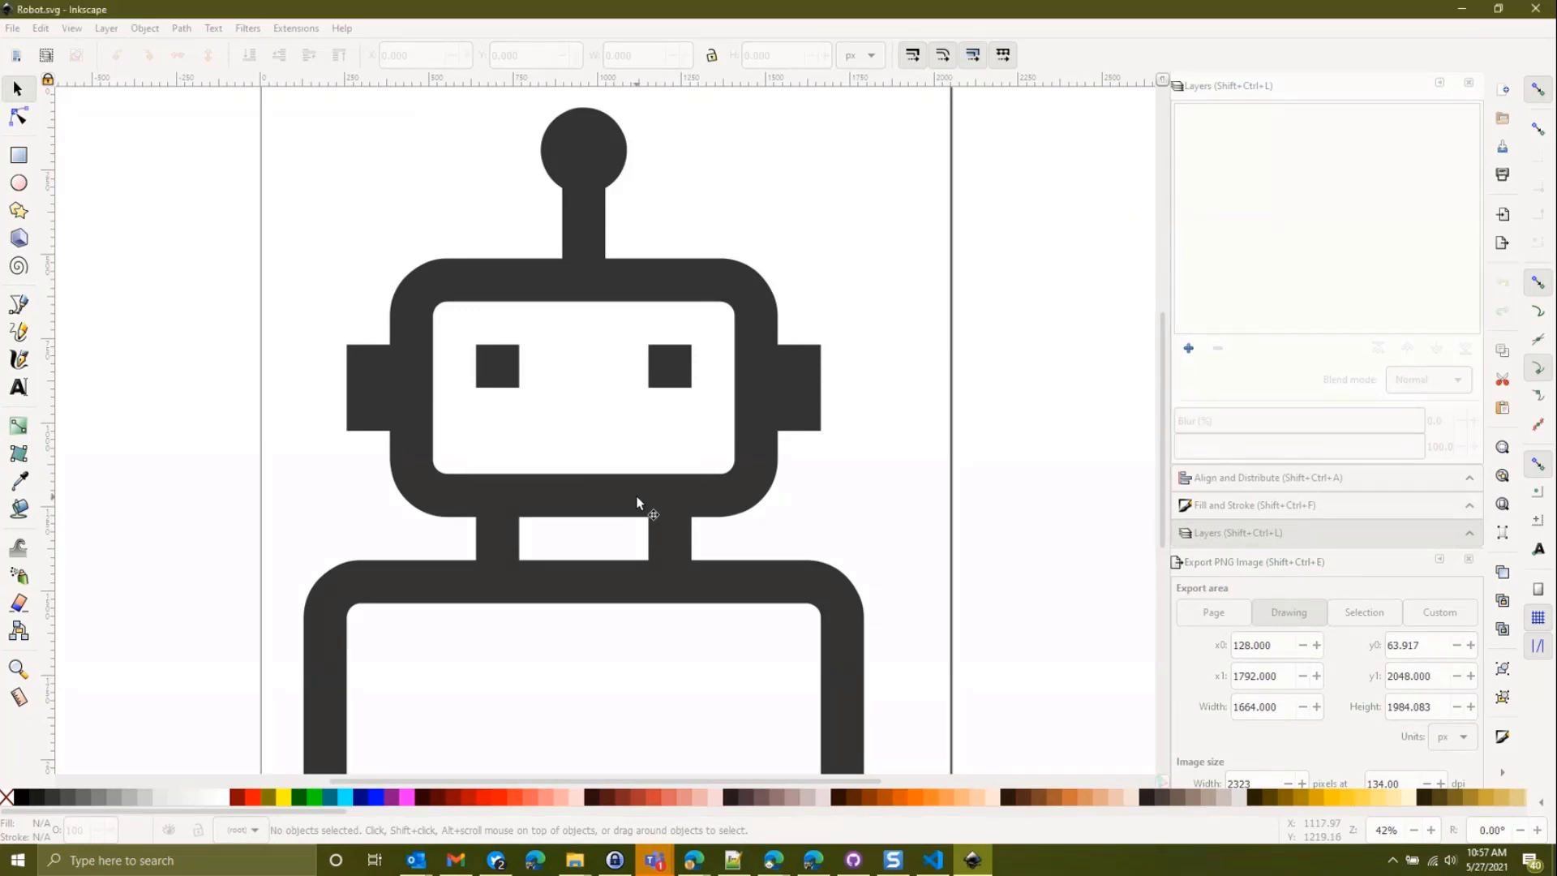
pyautogui.click(636, 499)
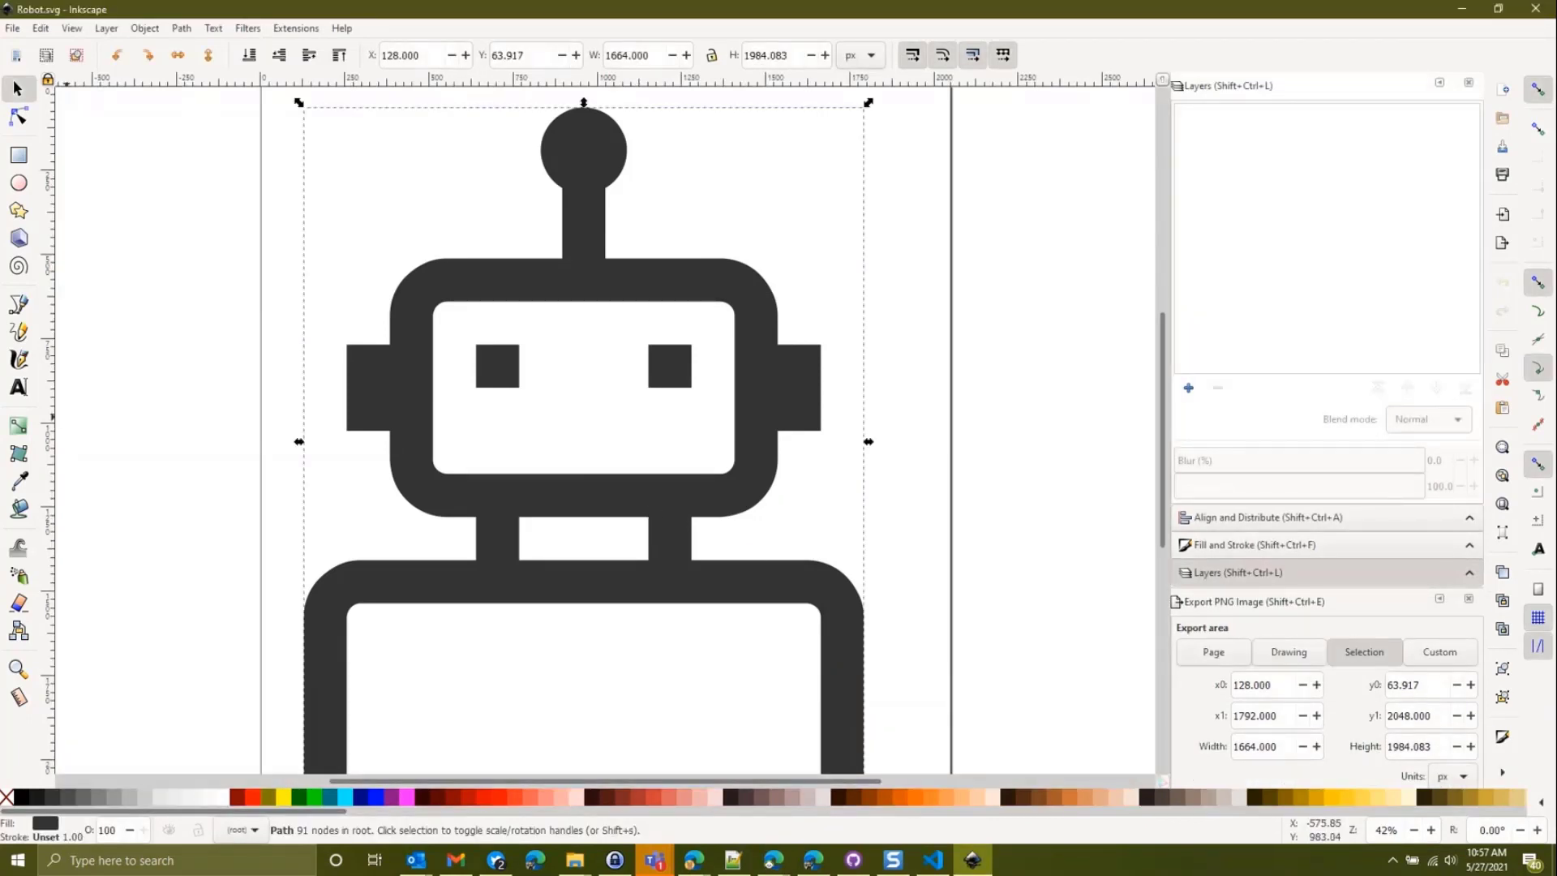
pyautogui.click(17, 158)
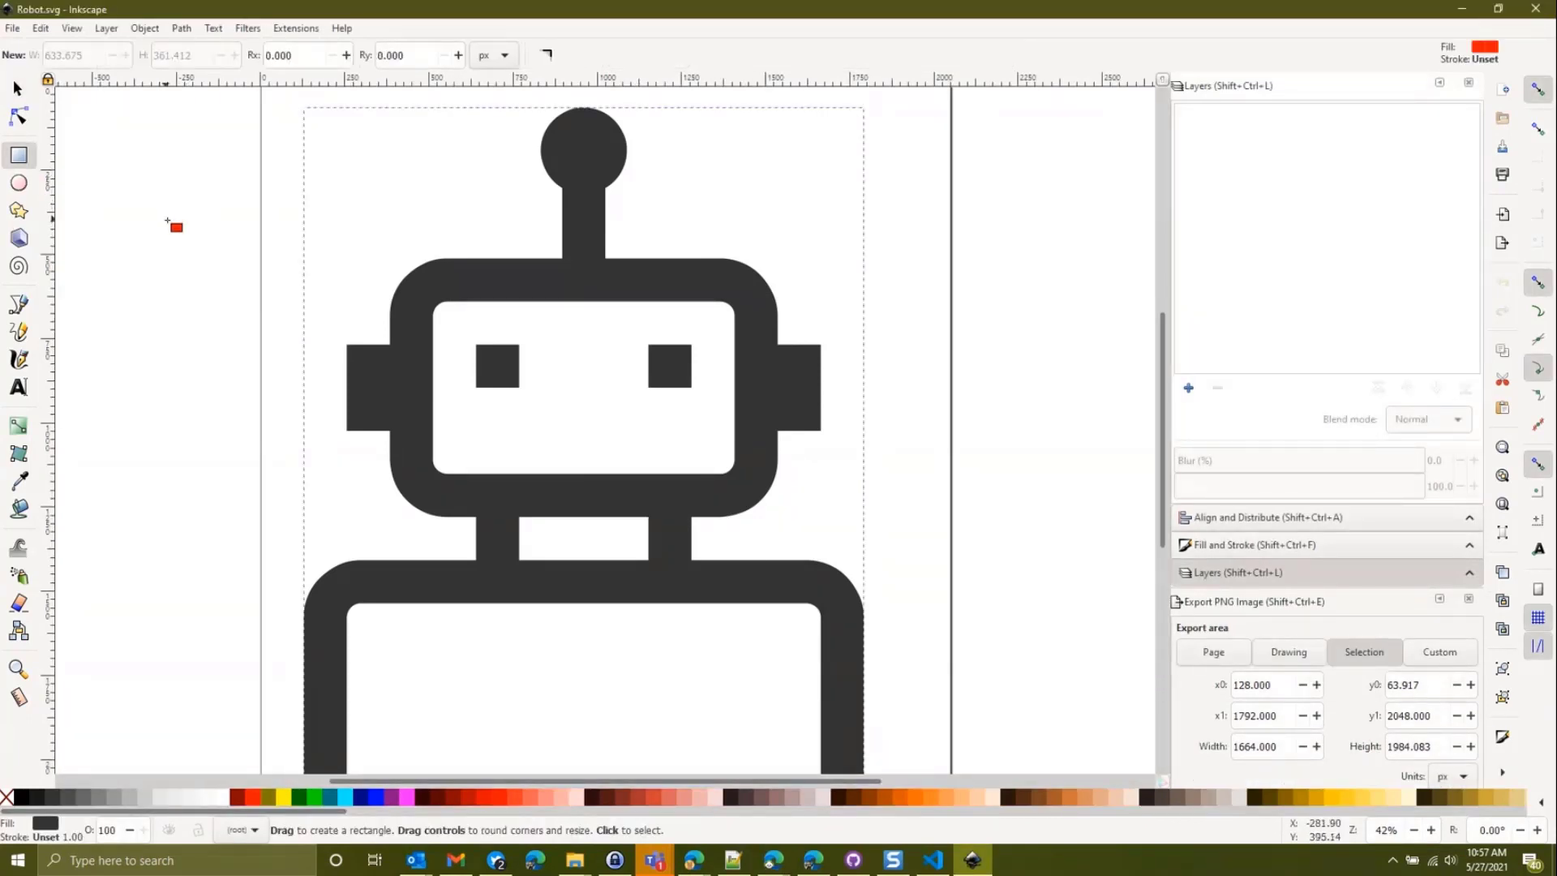
pyautogui.moveTo(165, 218)
pyautogui.mouseDown()
pyautogui.moveTo(411, 480)
pyautogui.moveTo(486, 477)
pyautogui.mouseUp()
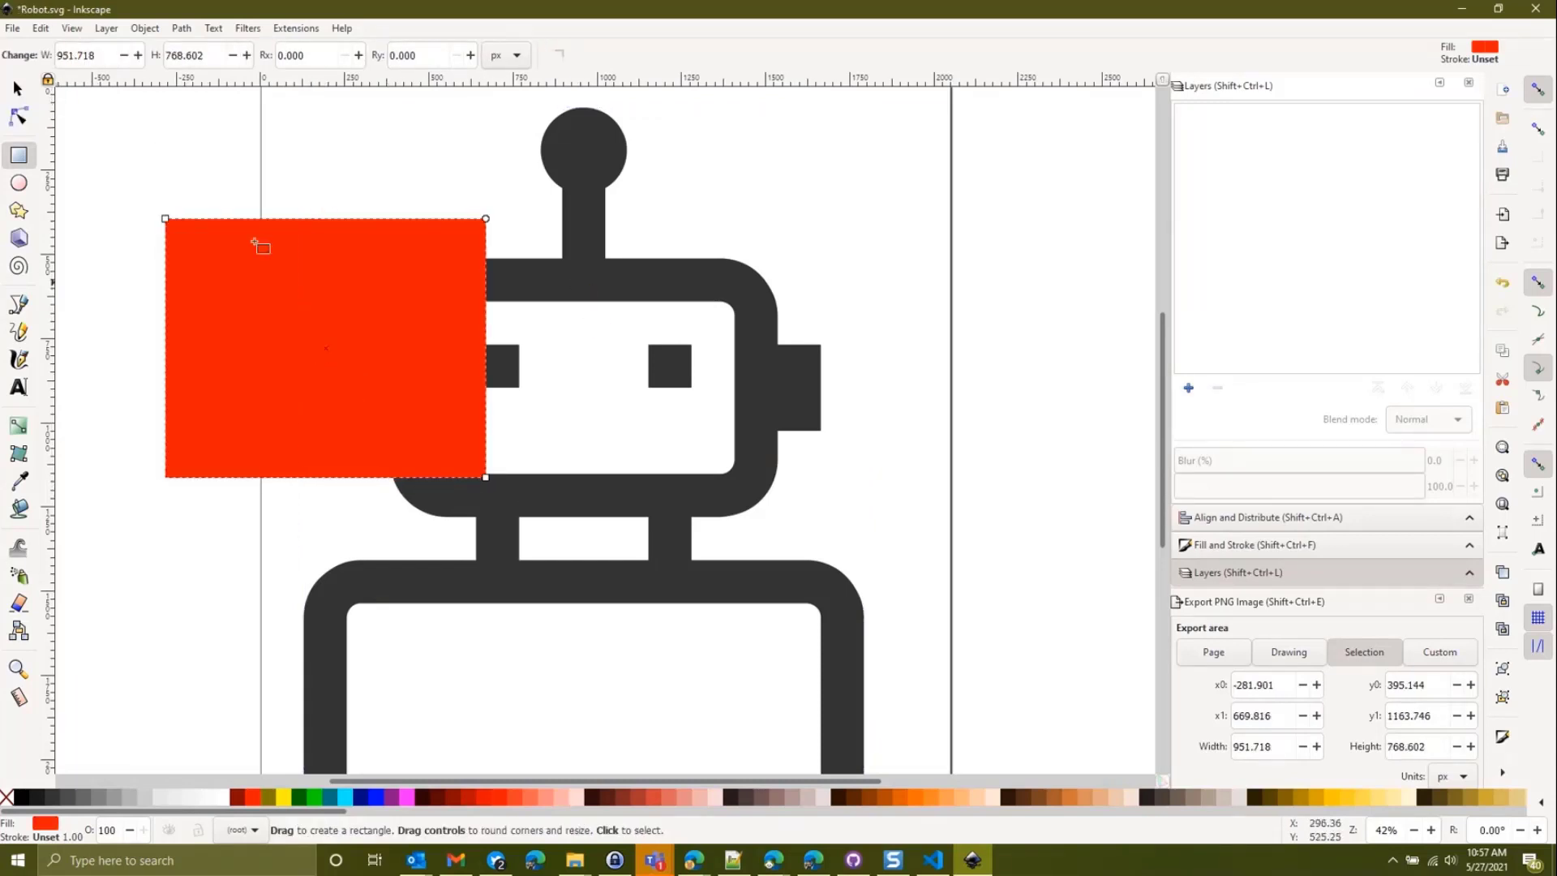
# - Size the rectangle to a 1984.083 by 1984.083 square, matching the robot's height
pyautogui.click(17, 88)
pyautogui.click(598, 275)
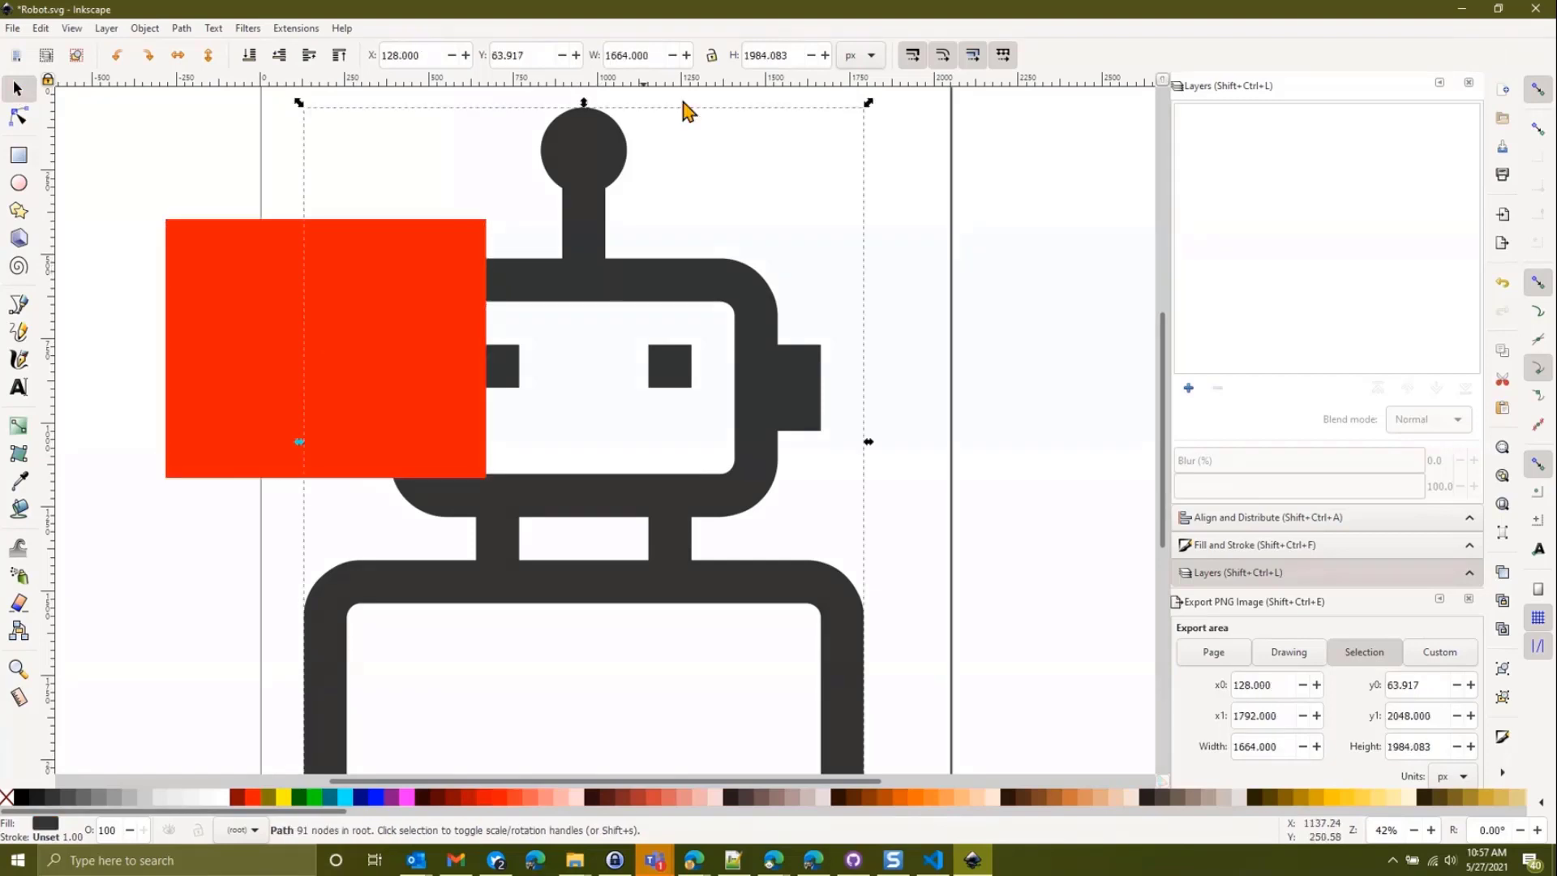
pyautogui.click(802, 54)
pyautogui.hotkey('ctrl', 'c')
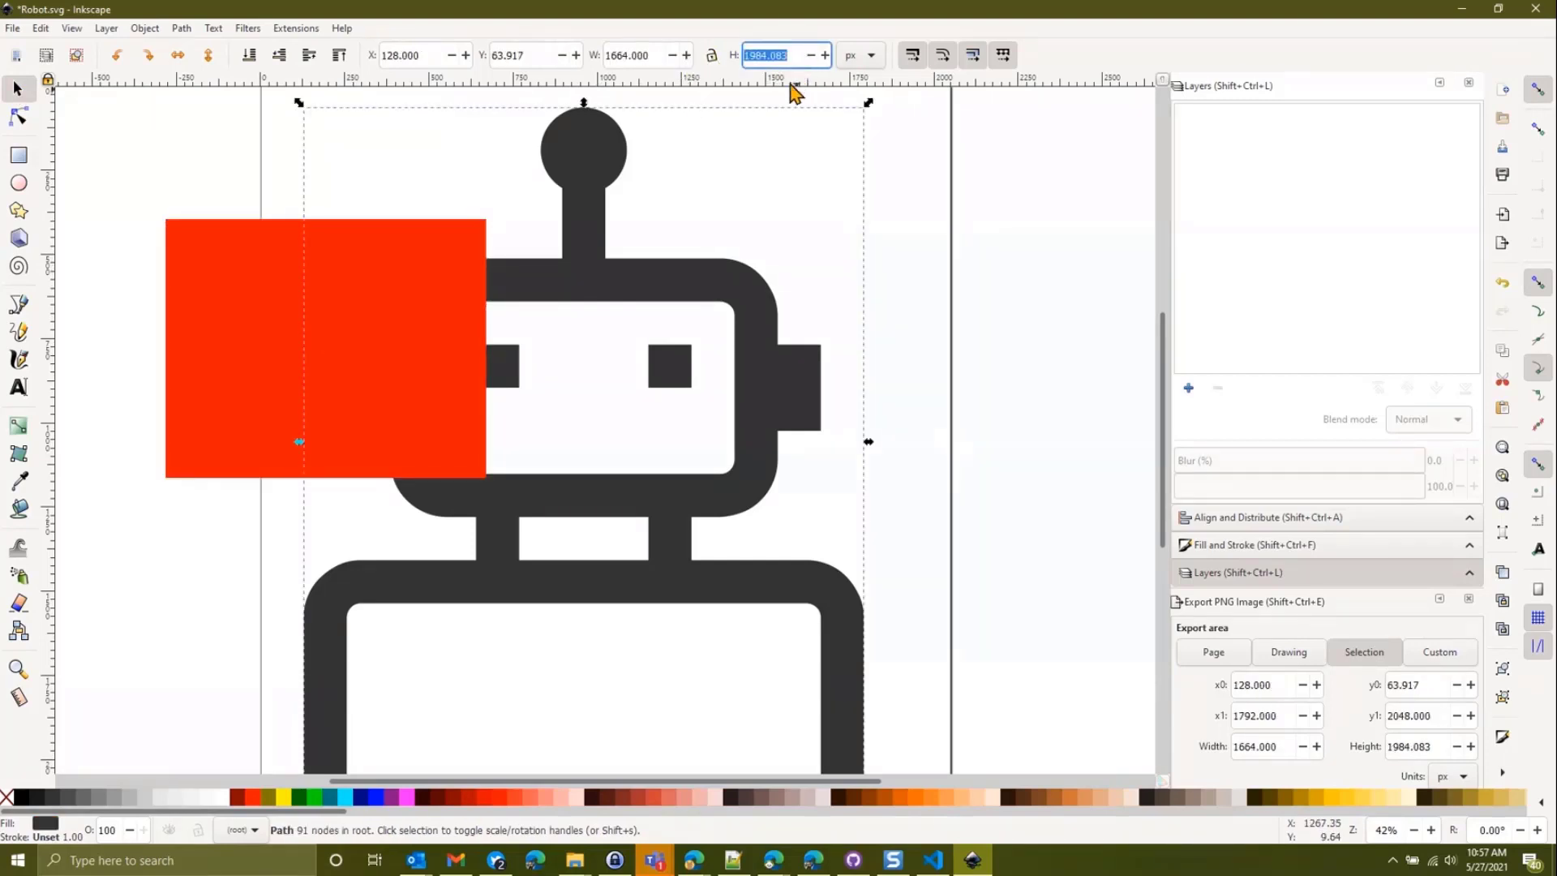
pyautogui.click(437, 334)
pyautogui.click(645, 55)
pyautogui.write('1984.083')
pyautogui.click(799, 55)
pyautogui.hotkey('ctrl', 'v')
# - Center the square and robot on the page, then cut the robot out with Path > Exclusion
pyautogui.click(980, 191)
pyautogui.click(588, 180)
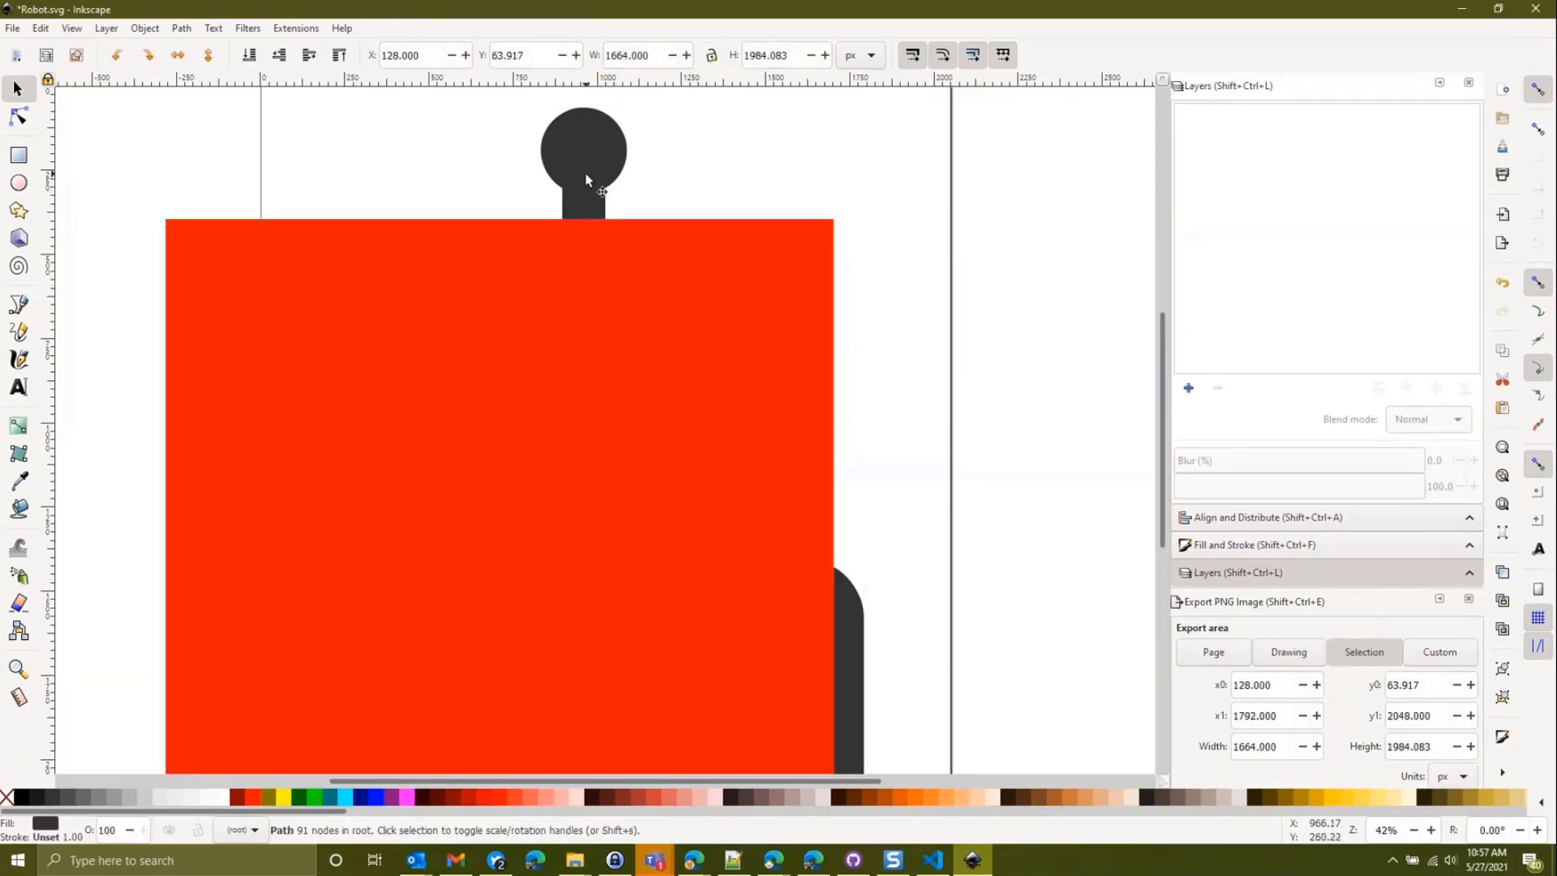
pyautogui.keyDown('shift'); pyautogui.click(206, 401); pyautogui.keyUp('shift')
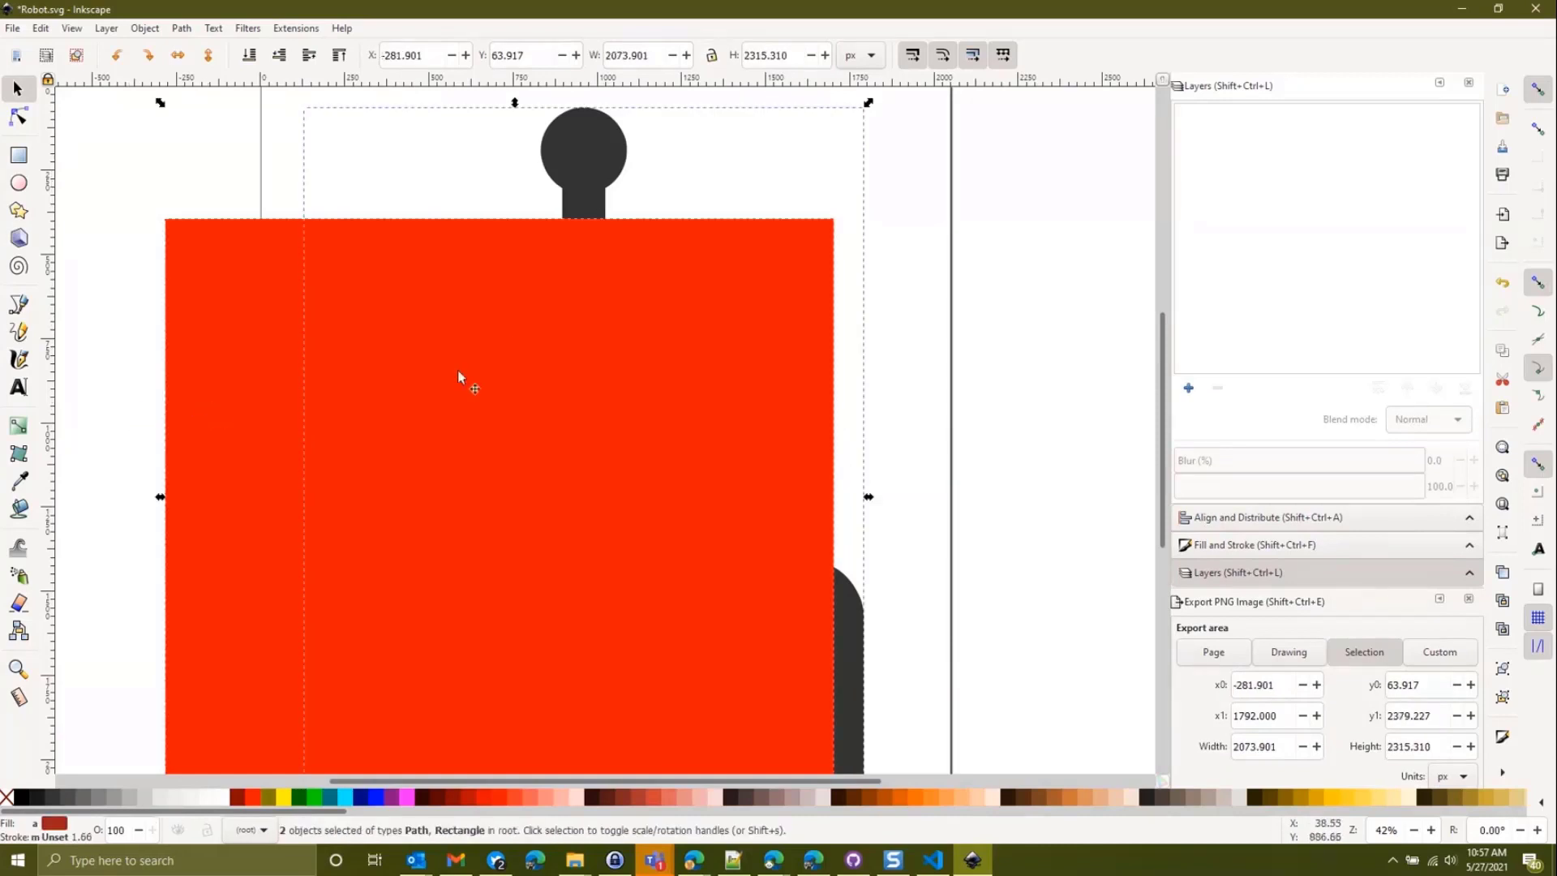
pyautogui.click(1285, 523)
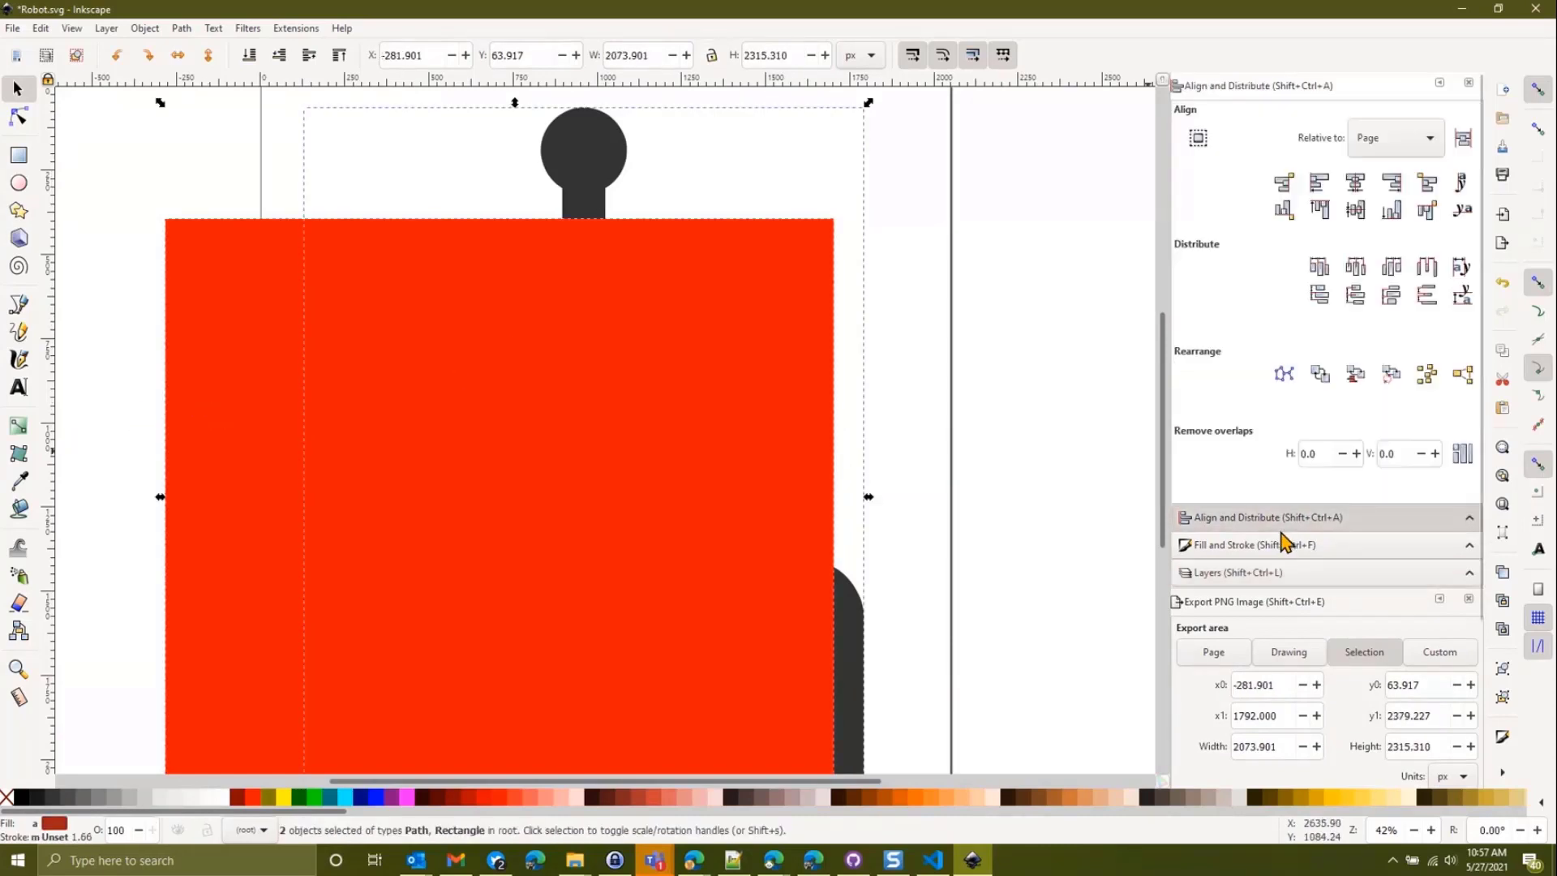
pyautogui.click(1354, 191)
pyautogui.click(1355, 209)
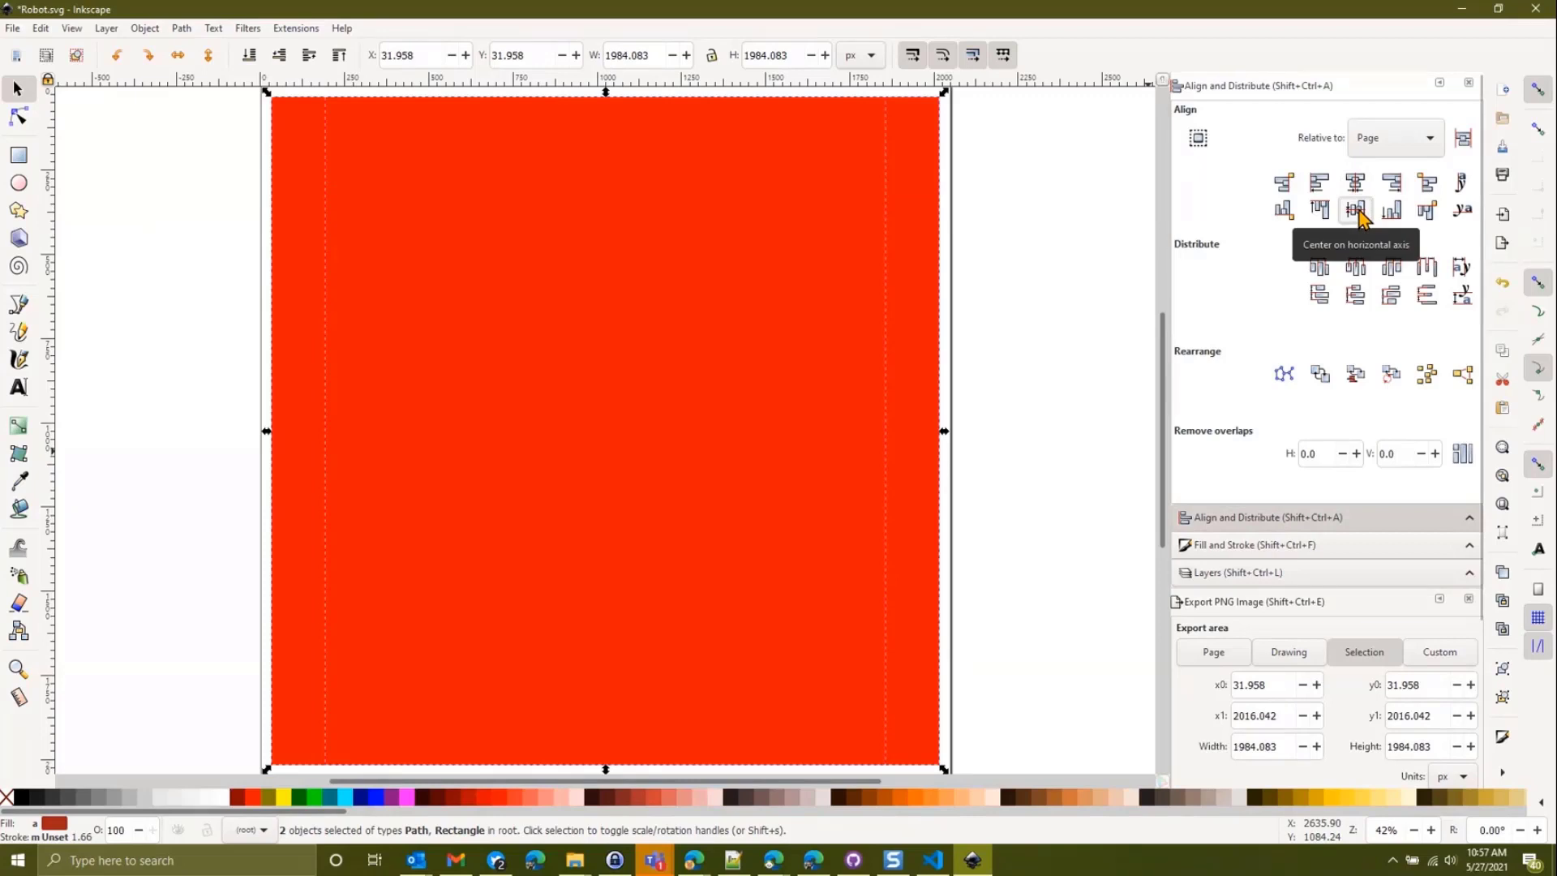
pyautogui.click(183, 28)
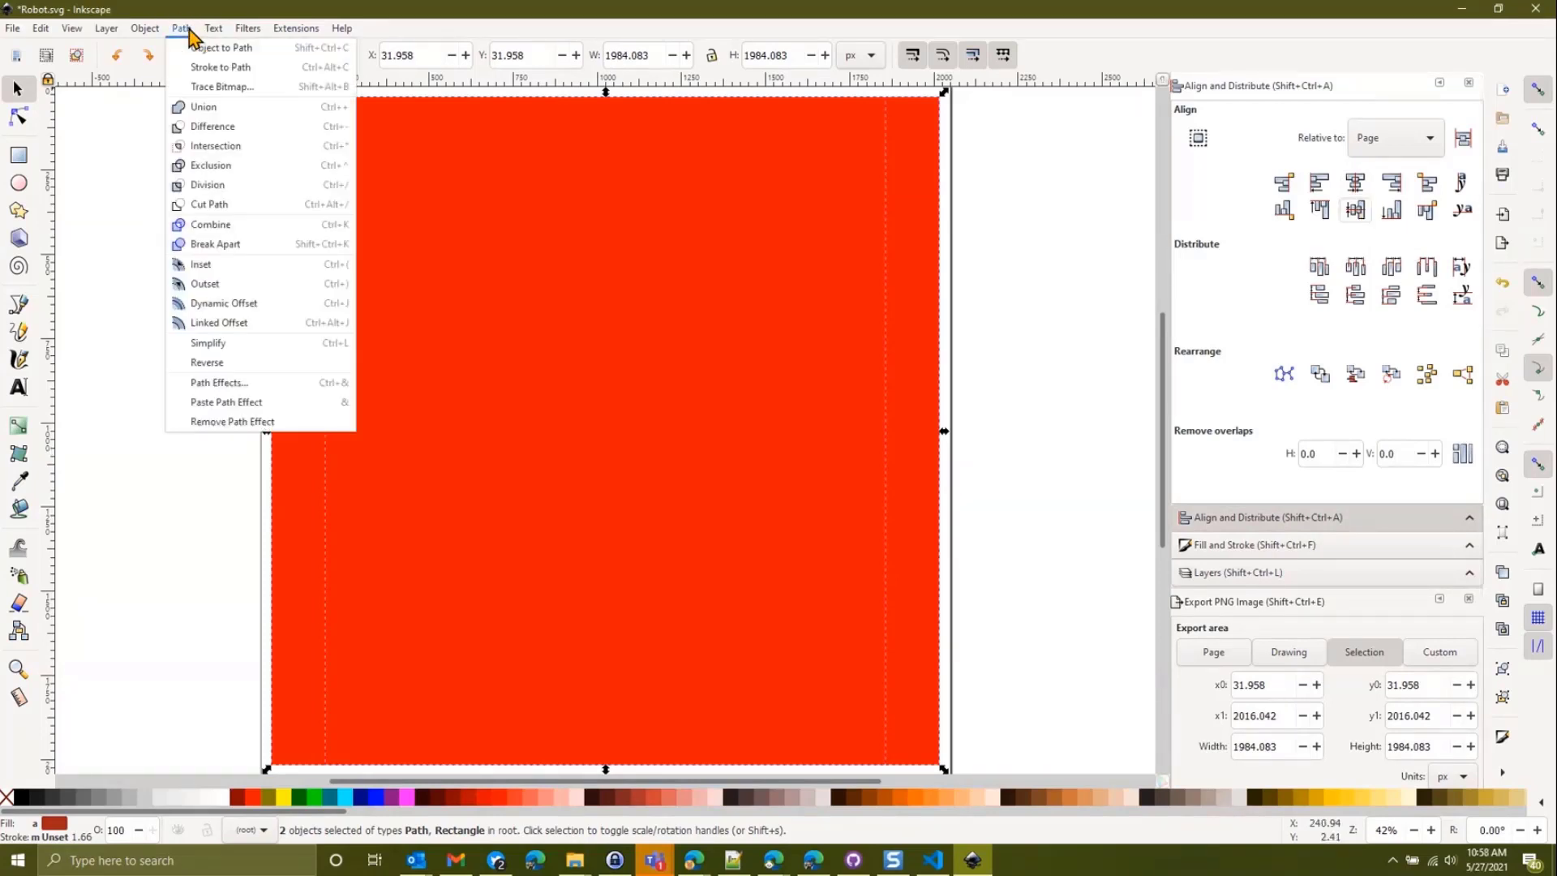
pyautogui.click(231, 165)
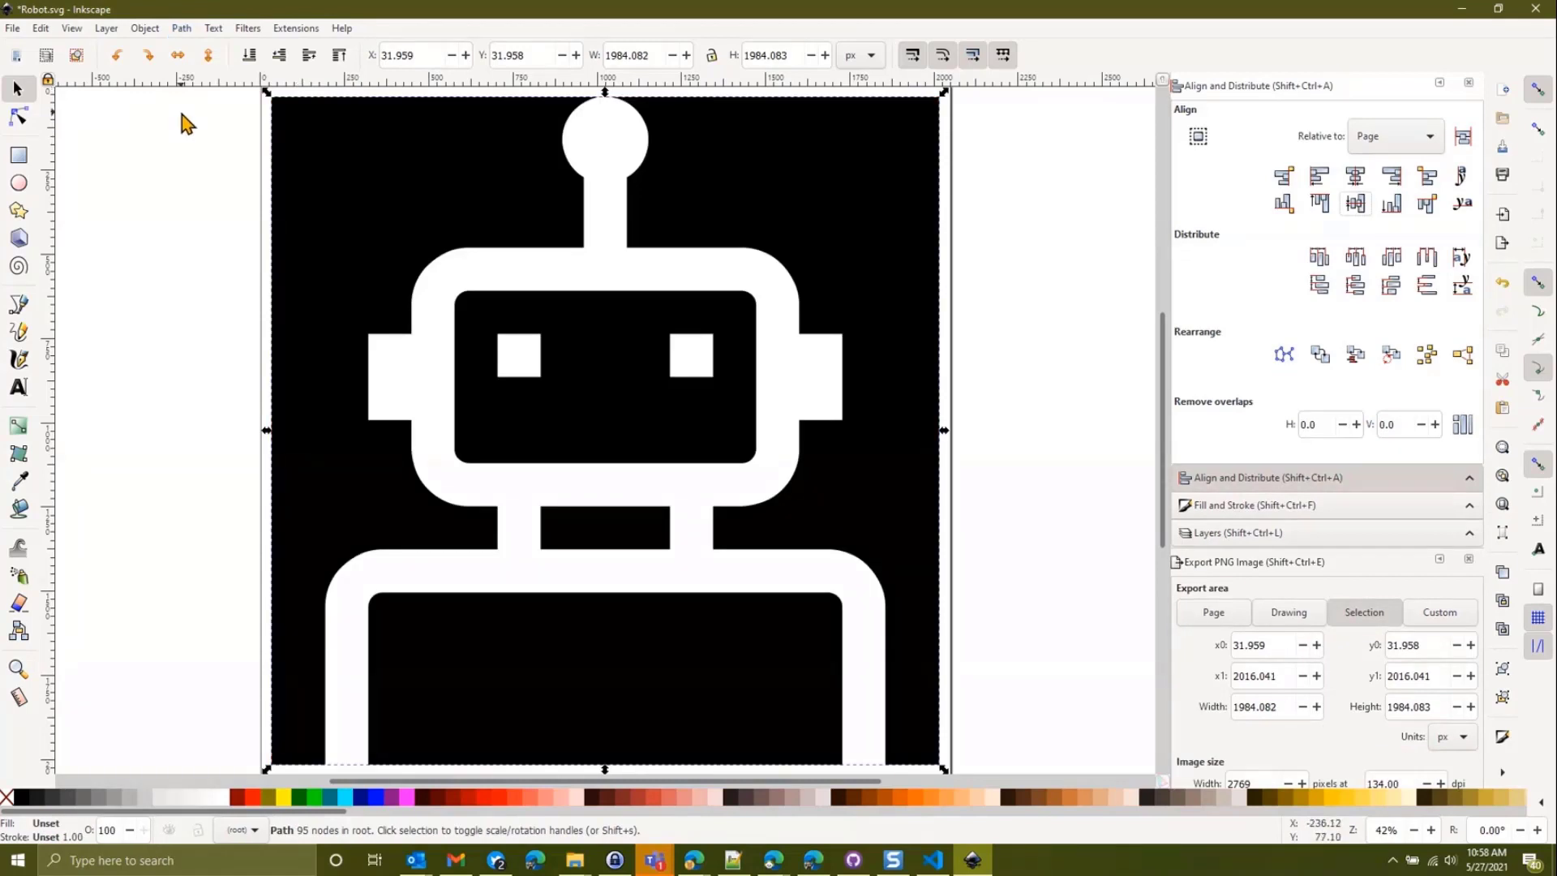
# - Resize the page to fit the drawing in Document Properties
pyautogui.click(13, 28)
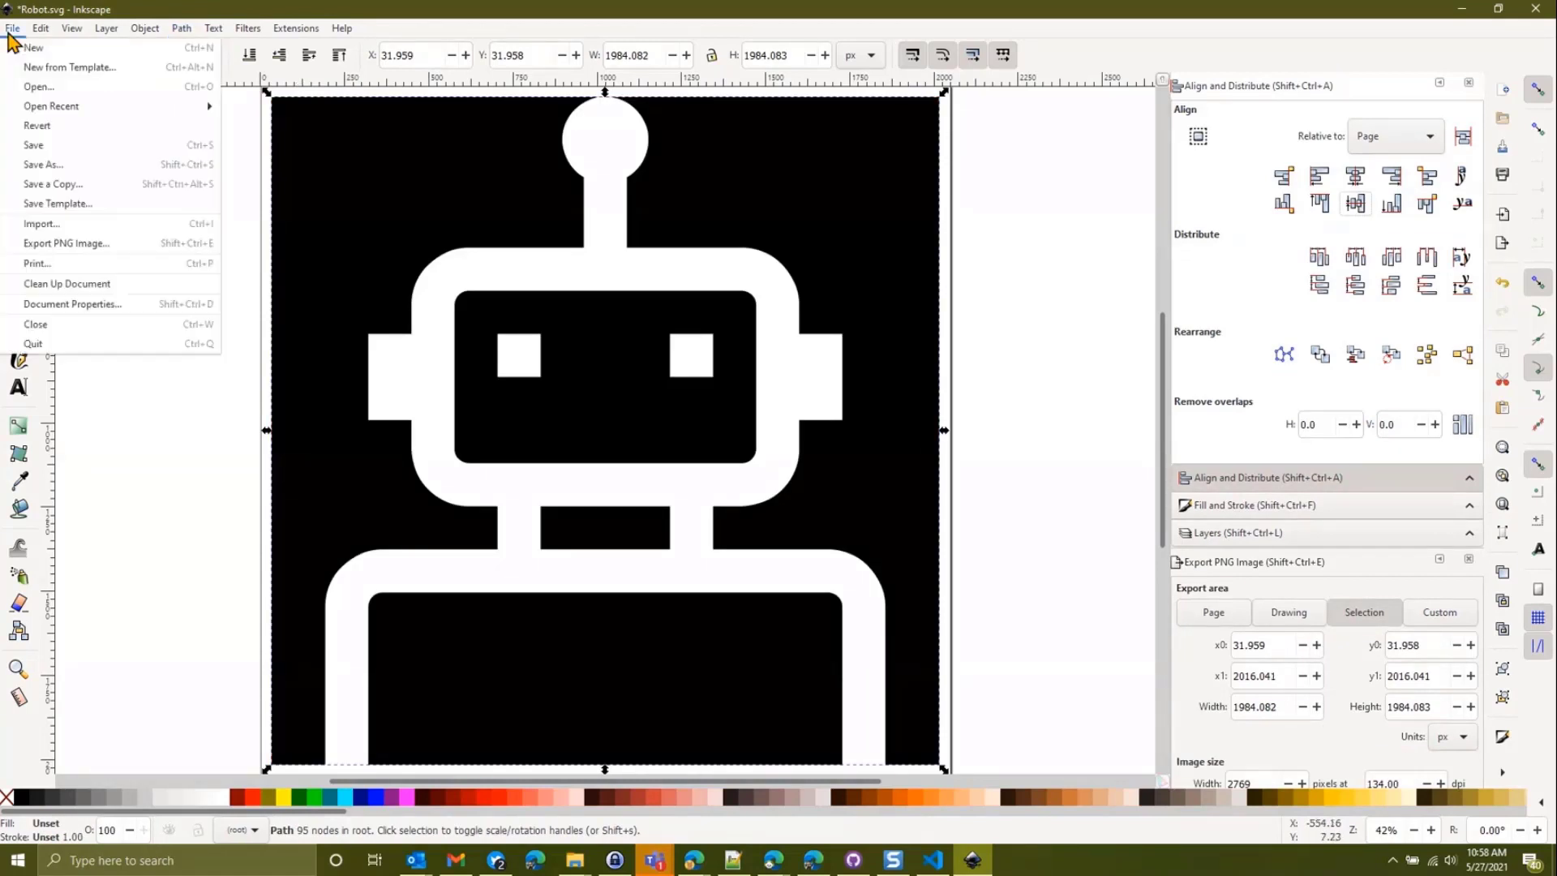
pyautogui.click(63, 304)
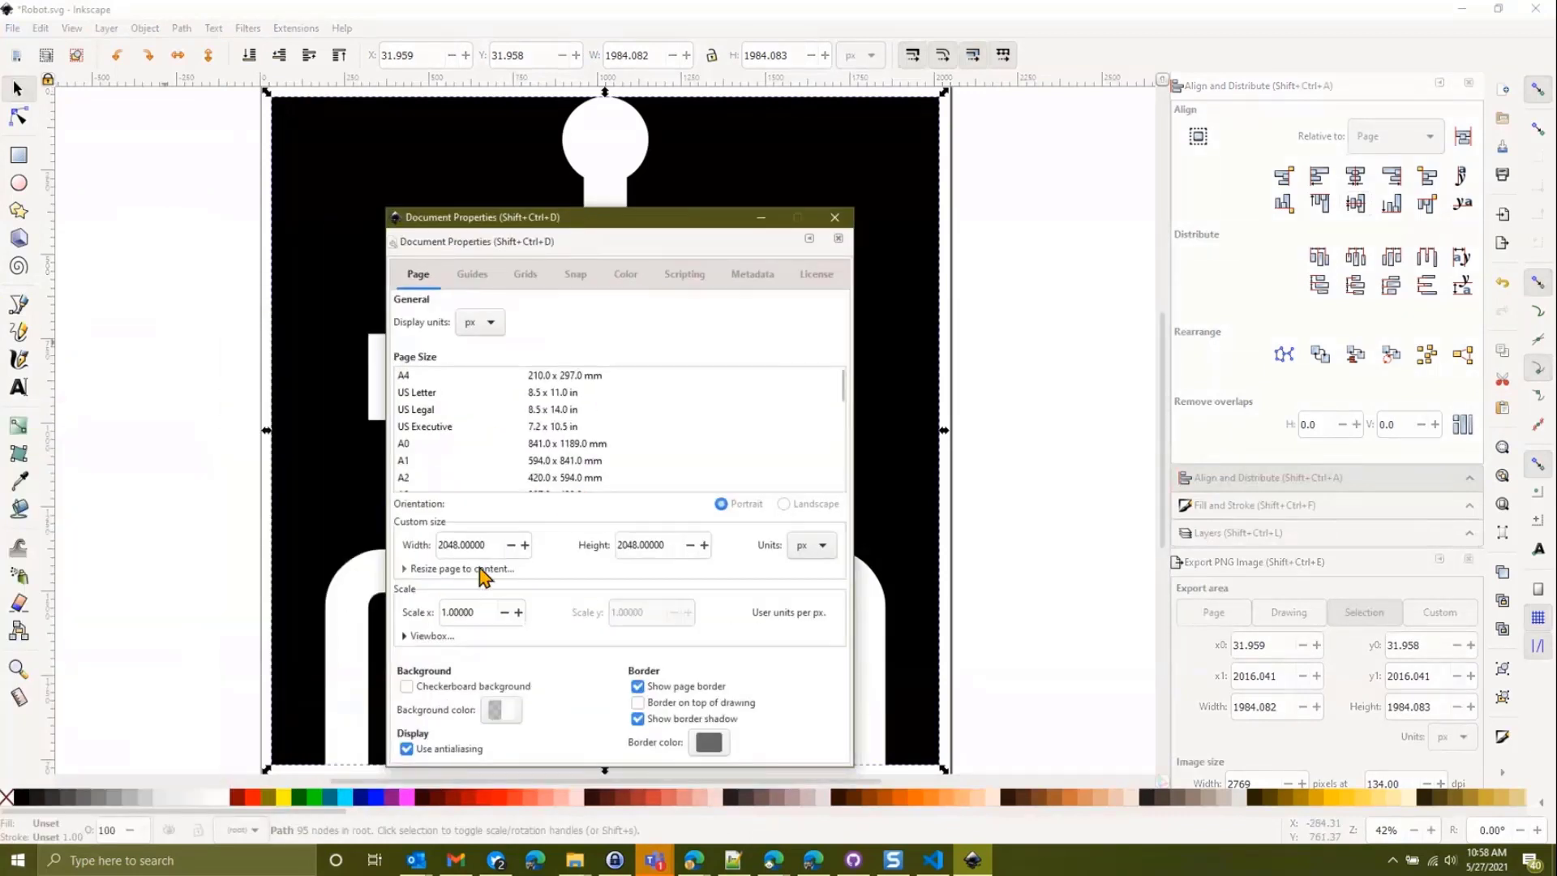
pyautogui.click(482, 570)
pyautogui.click(600, 669)
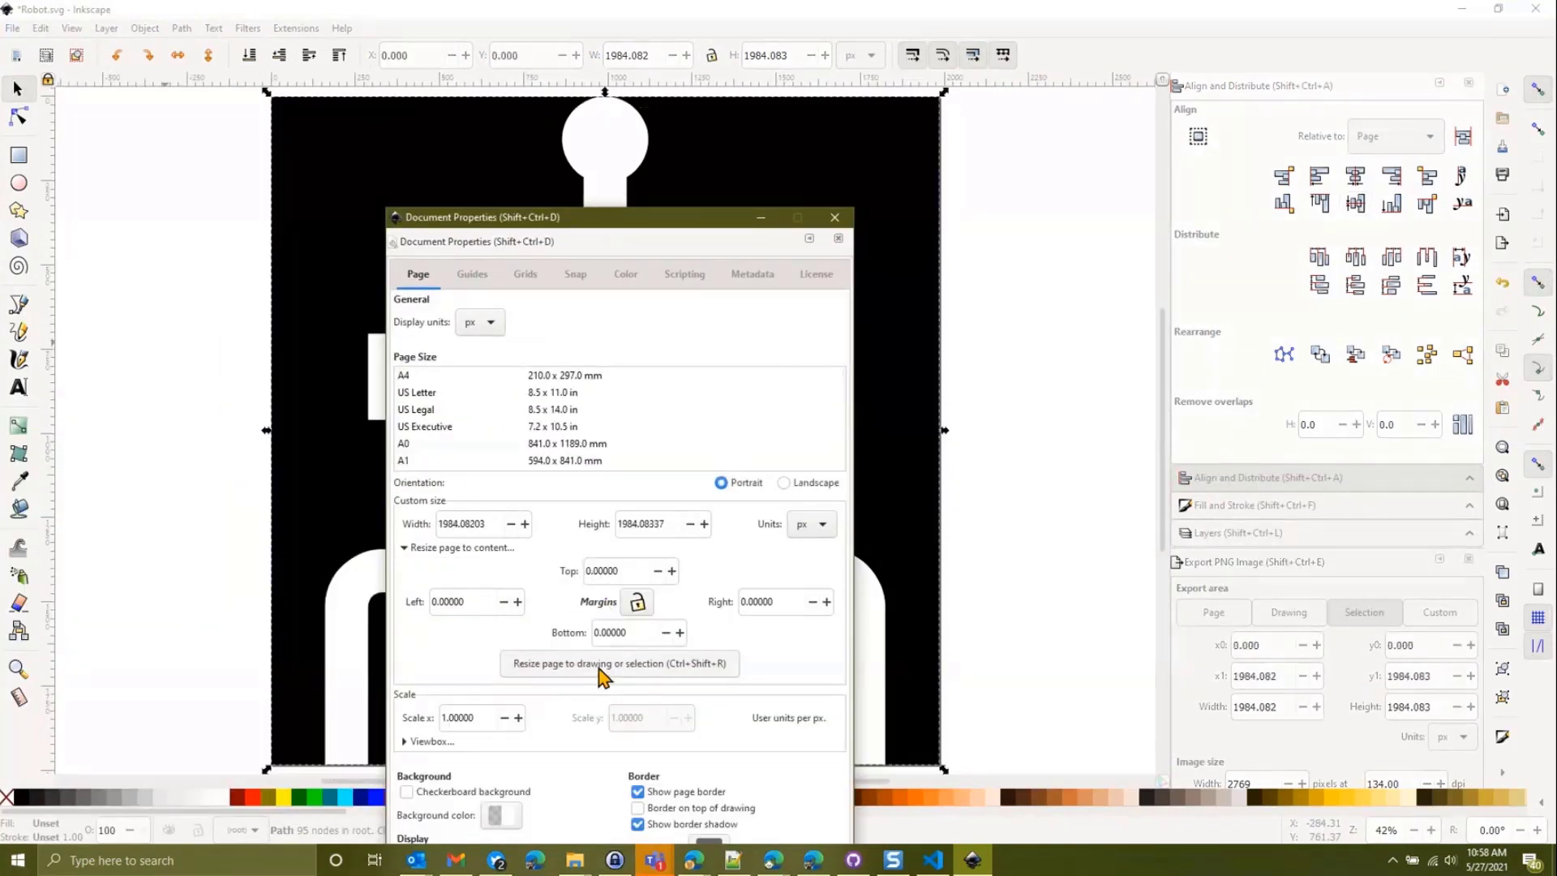
pyautogui.click(834, 217)
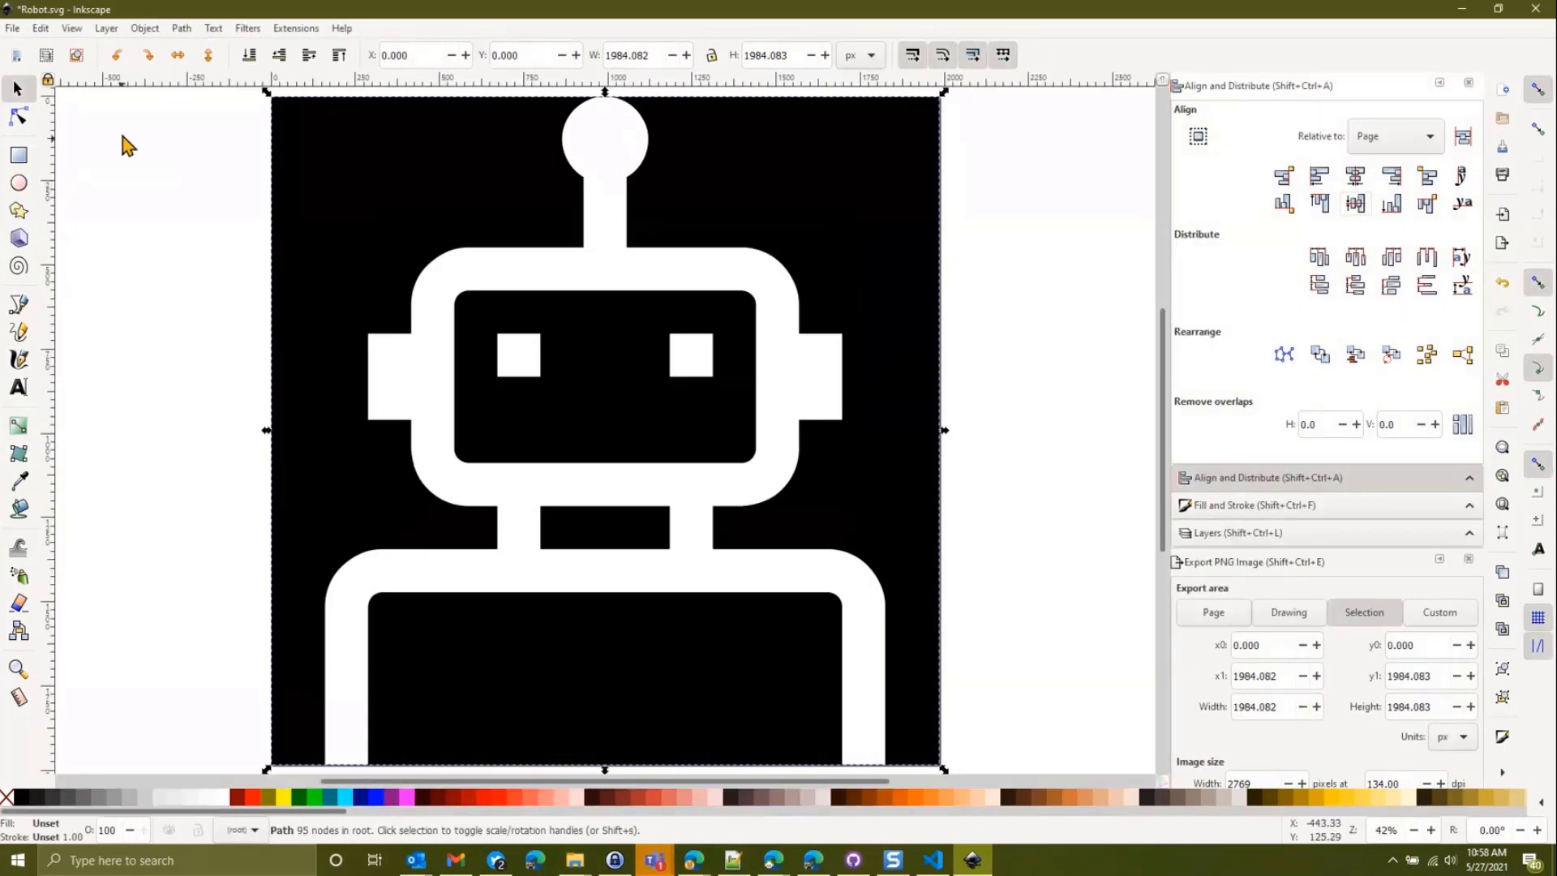
pyautogui.click(13, 28)
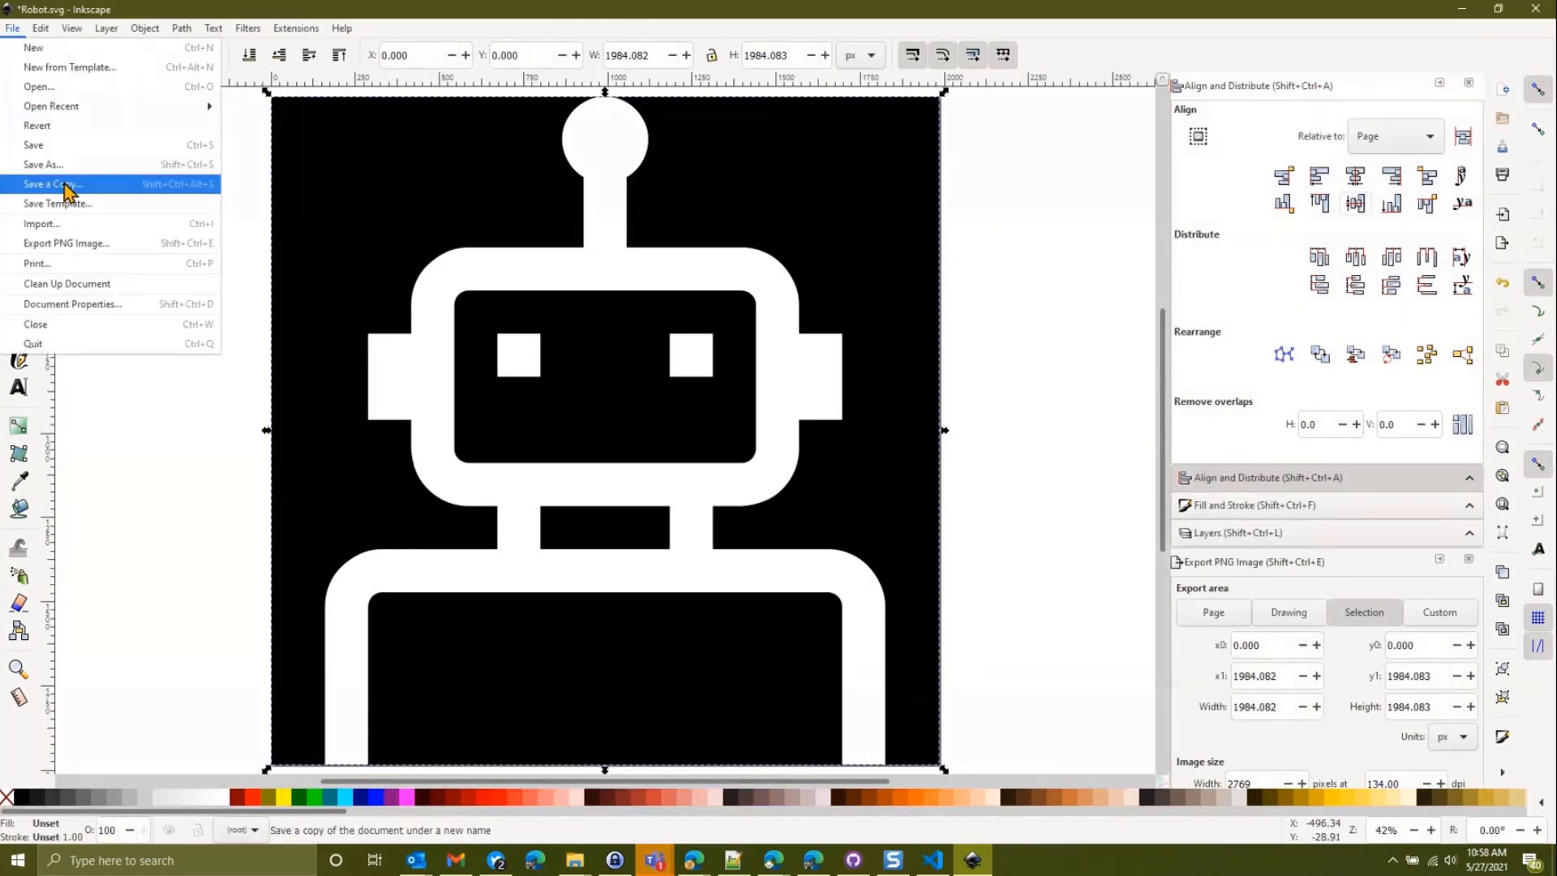
# - Save the drawing as RobotSpecial2.svg in Optimized SVG format, accepting the optimization settings
pyautogui.click(69, 163)
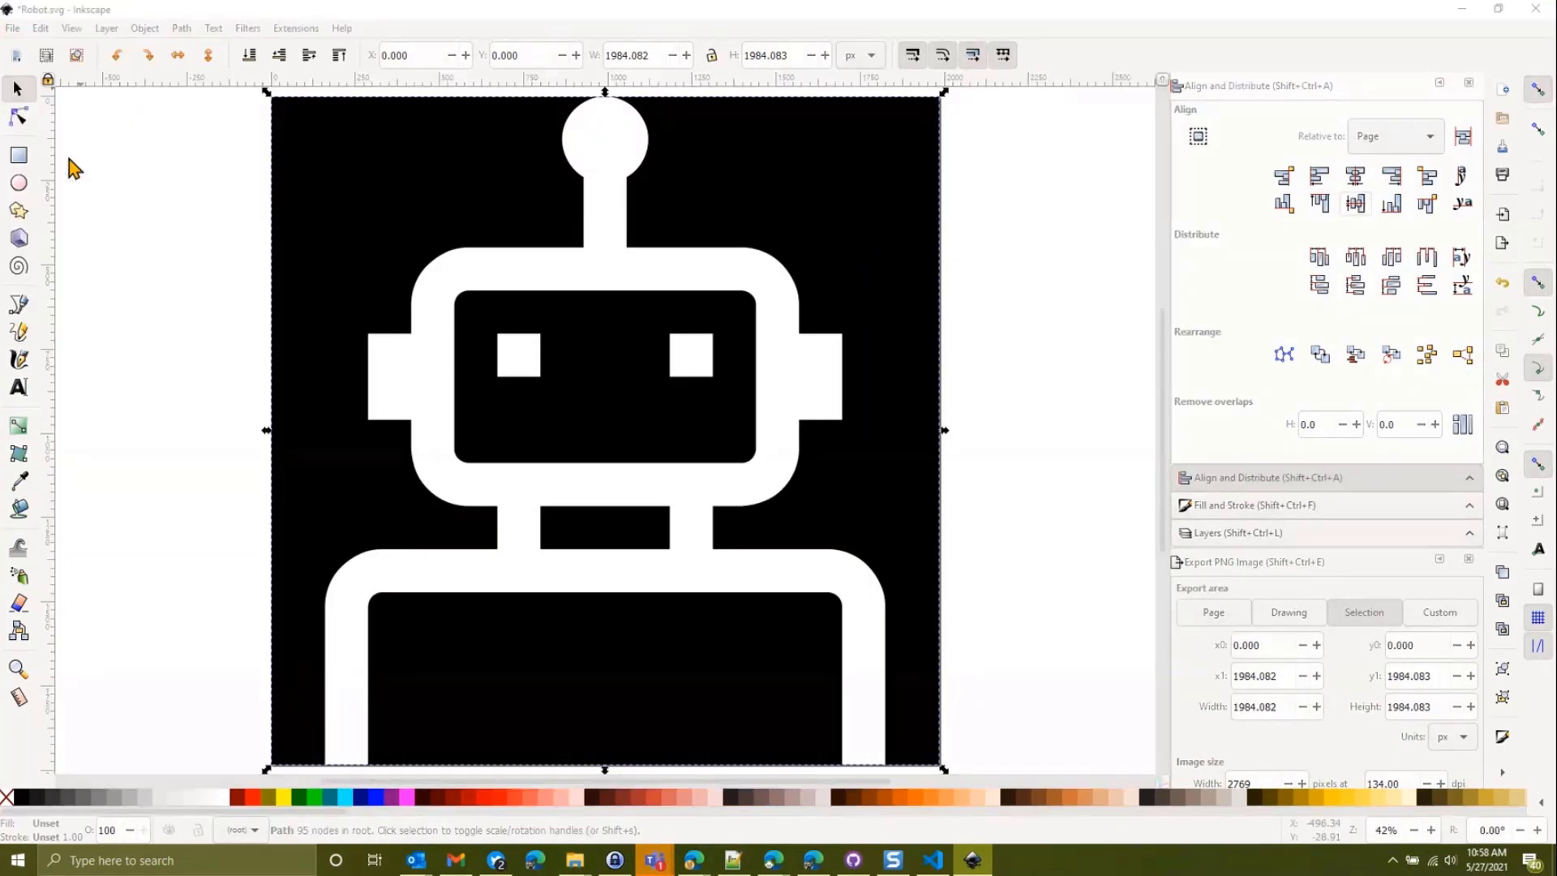
pyautogui.click(253, 341)
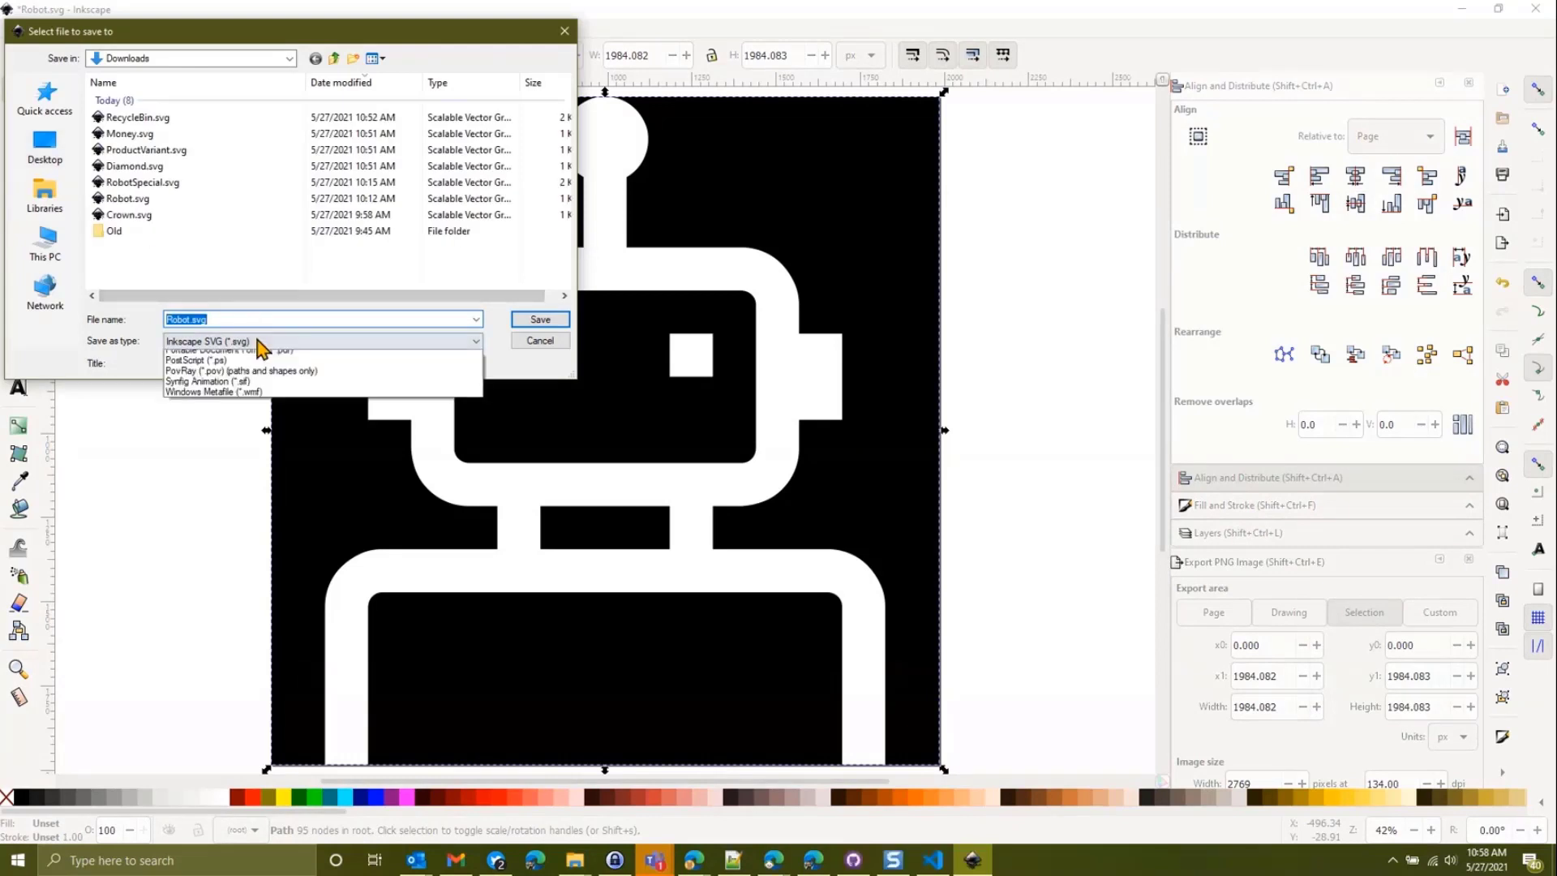
pyautogui.click(244, 398)
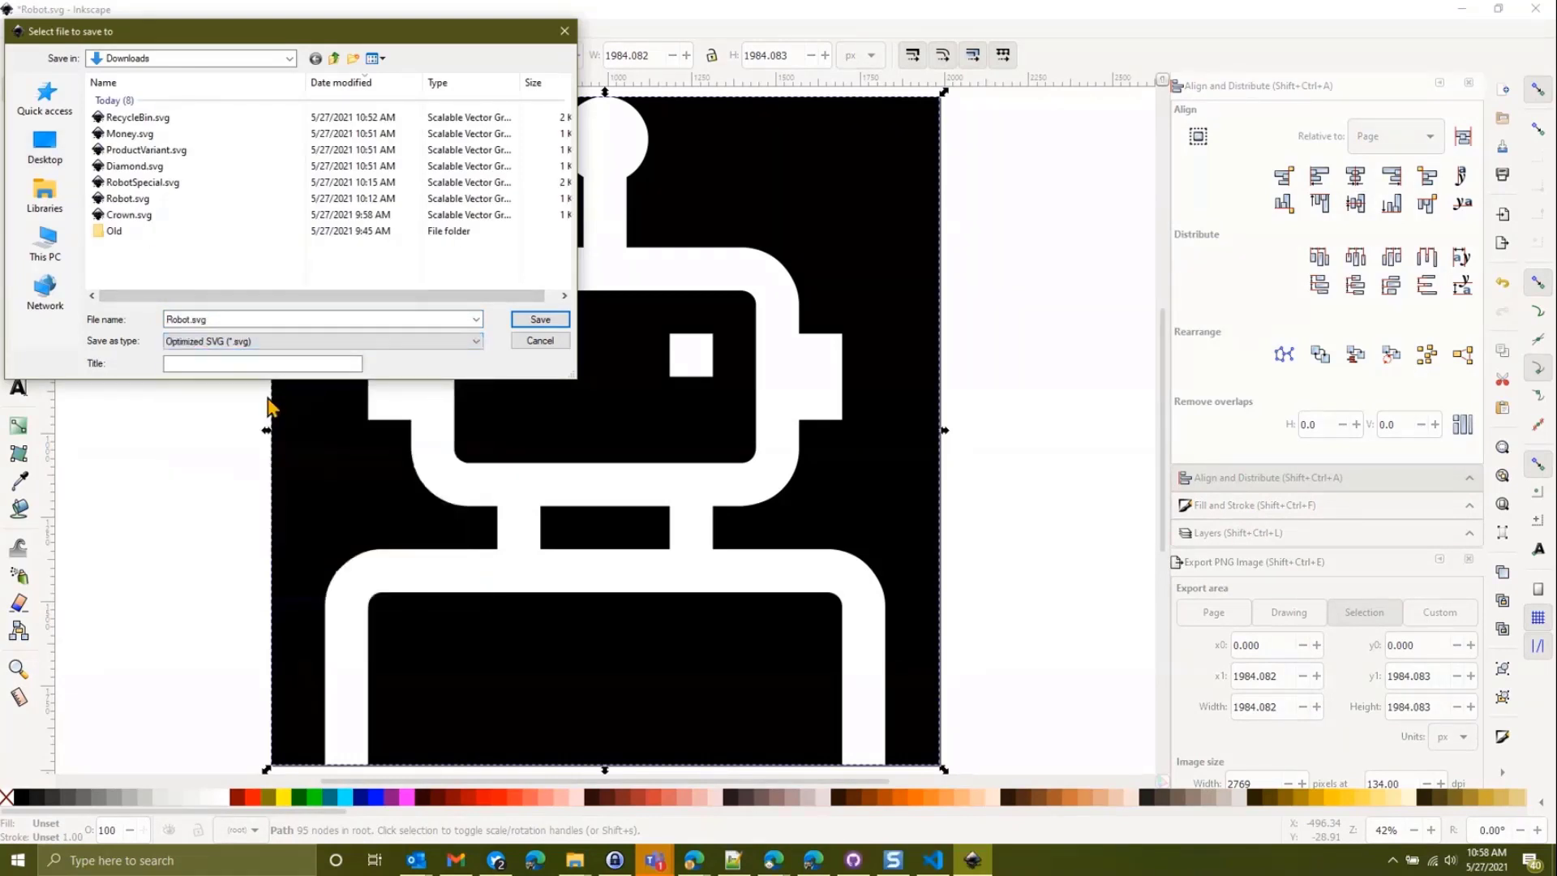
pyautogui.doubleClick(204, 319)
pyautogui.click(199, 319)
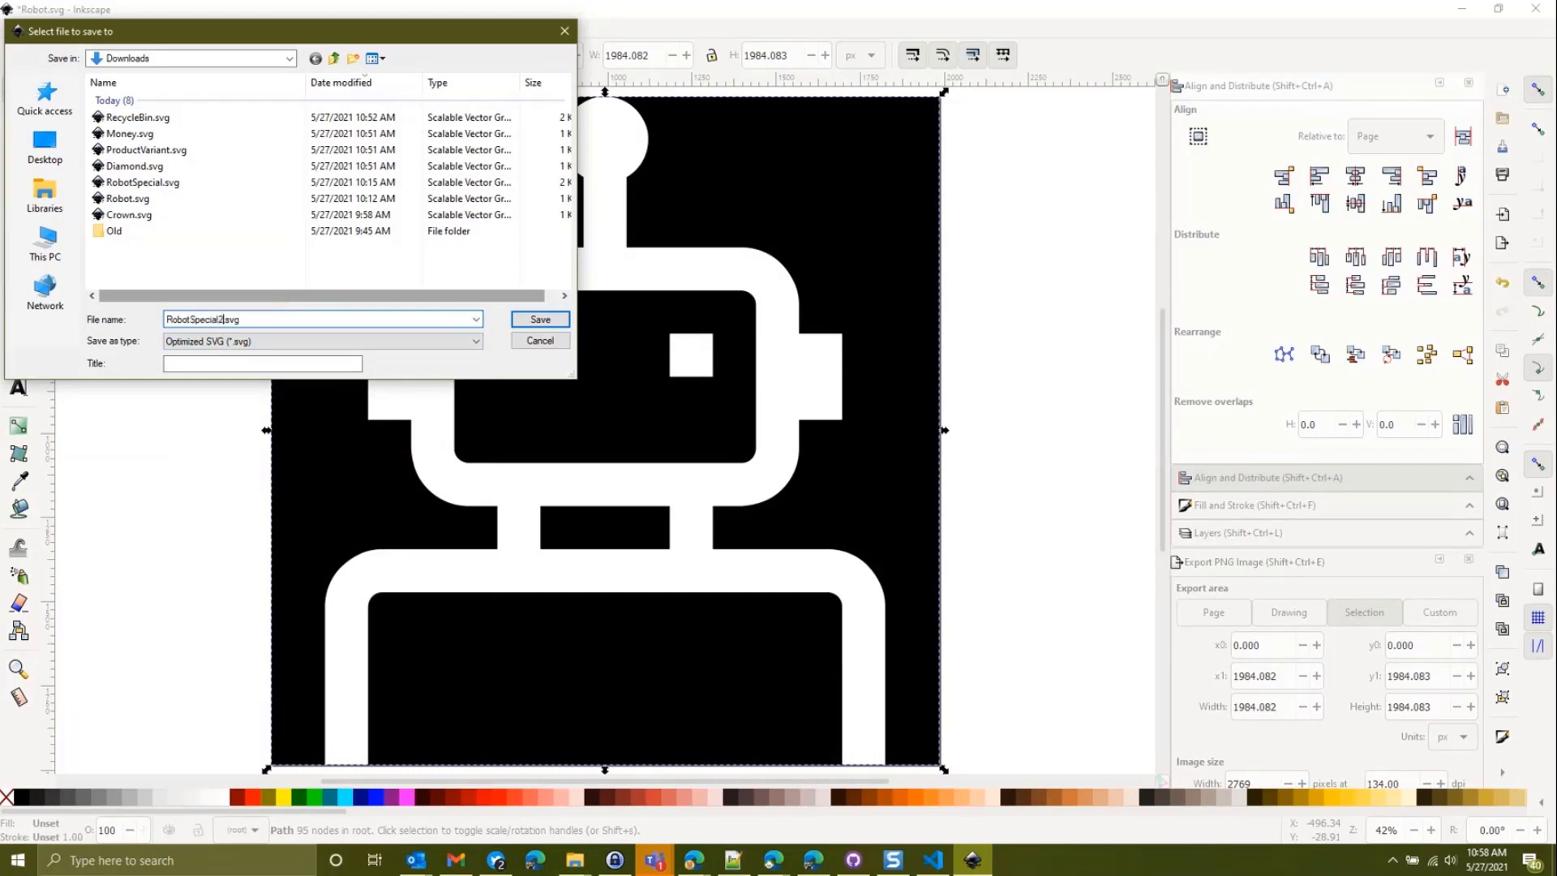
pyautogui.write('Special2')
pyautogui.click(519, 320)
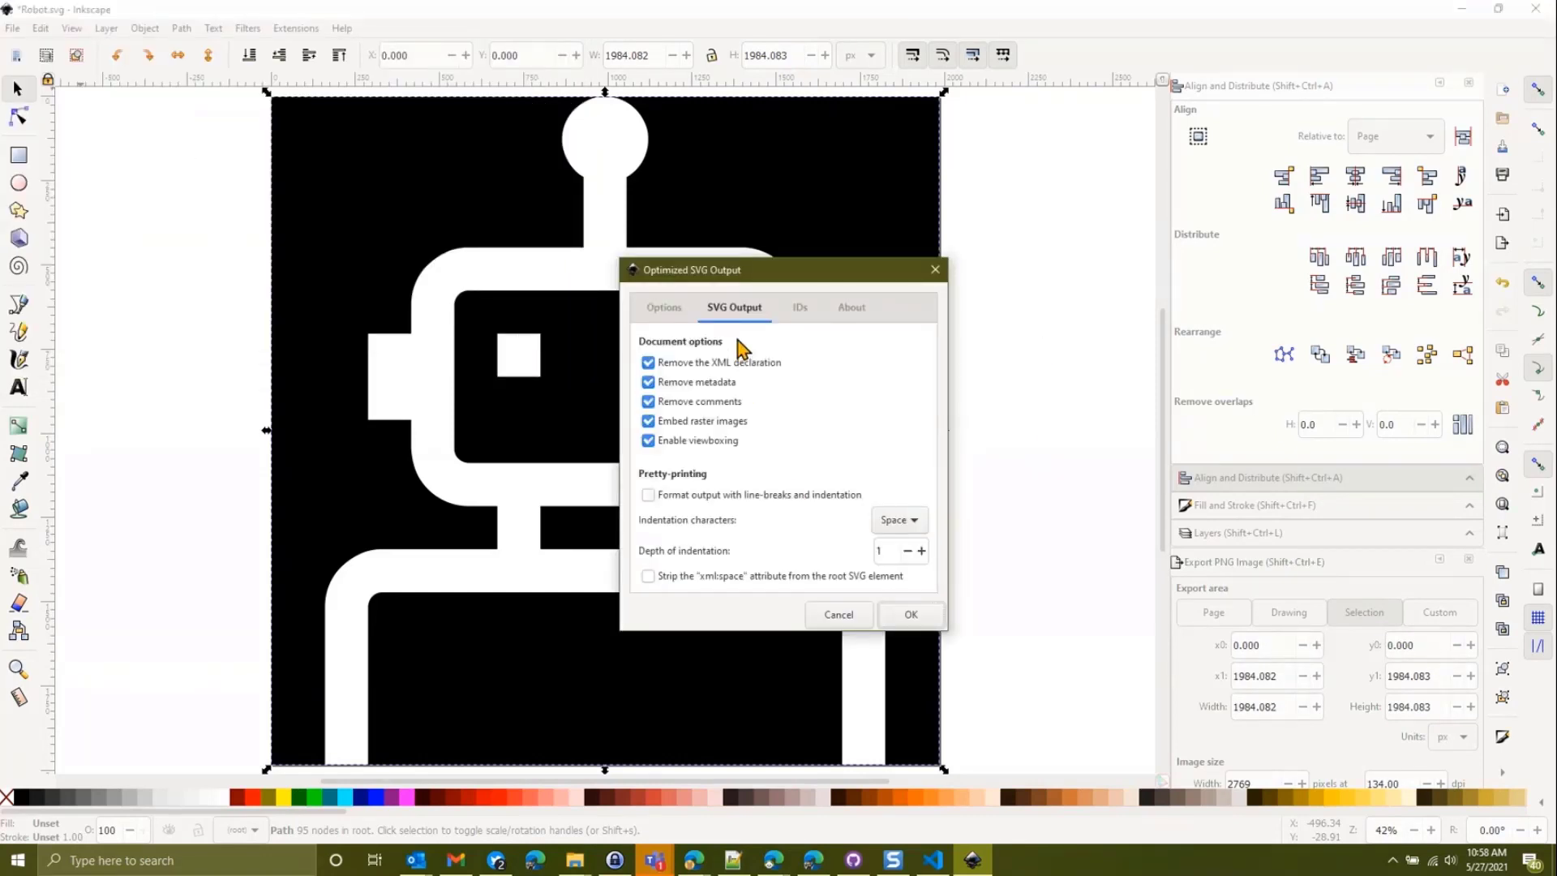
pyautogui.click(678, 308)
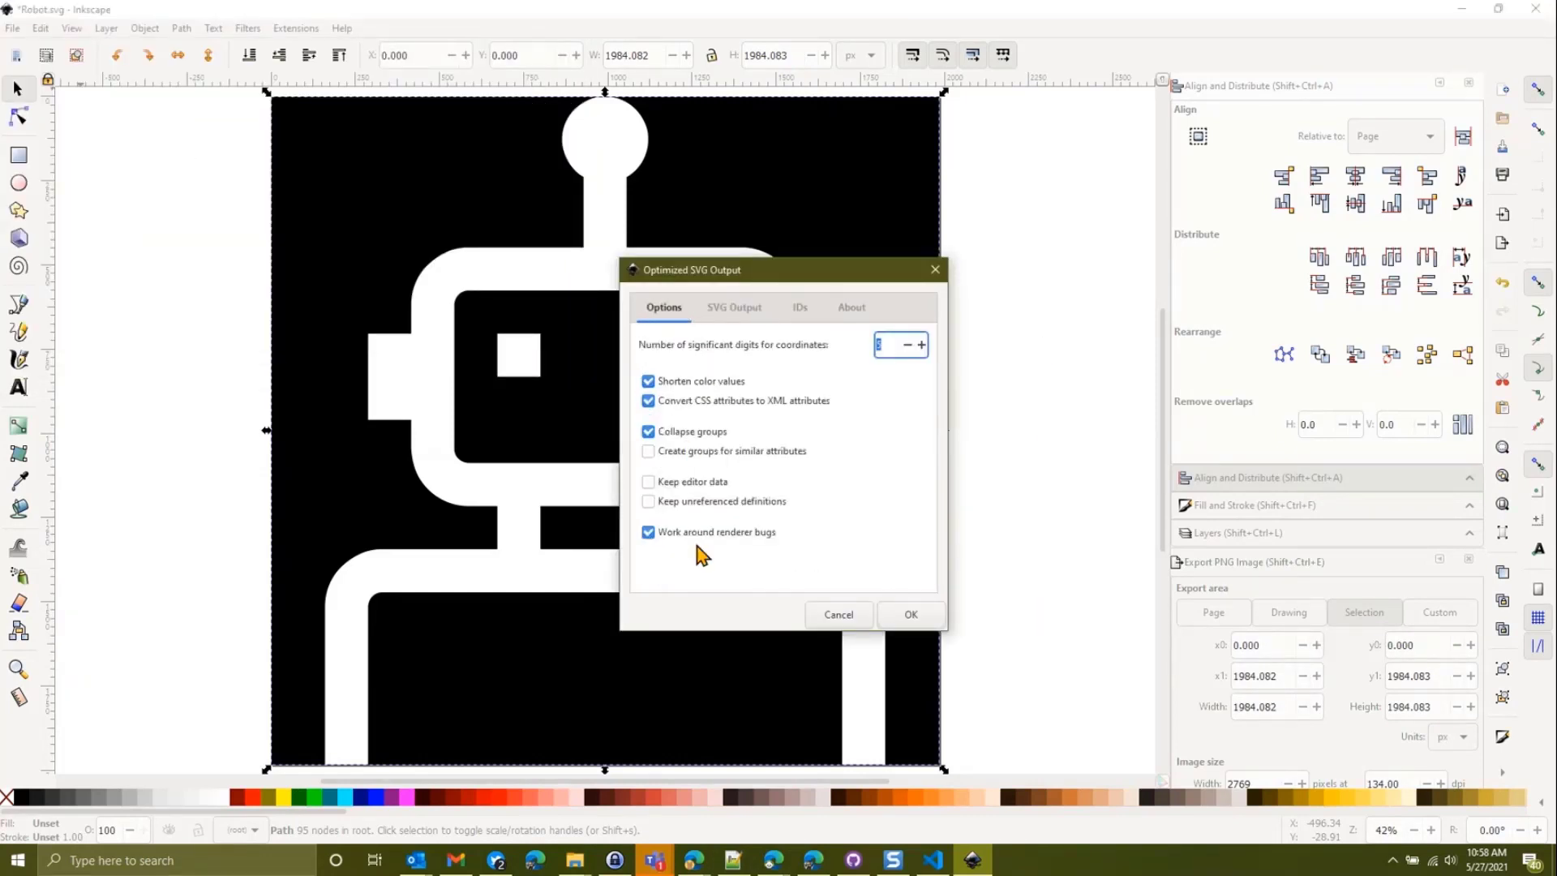
pyautogui.click(902, 617)
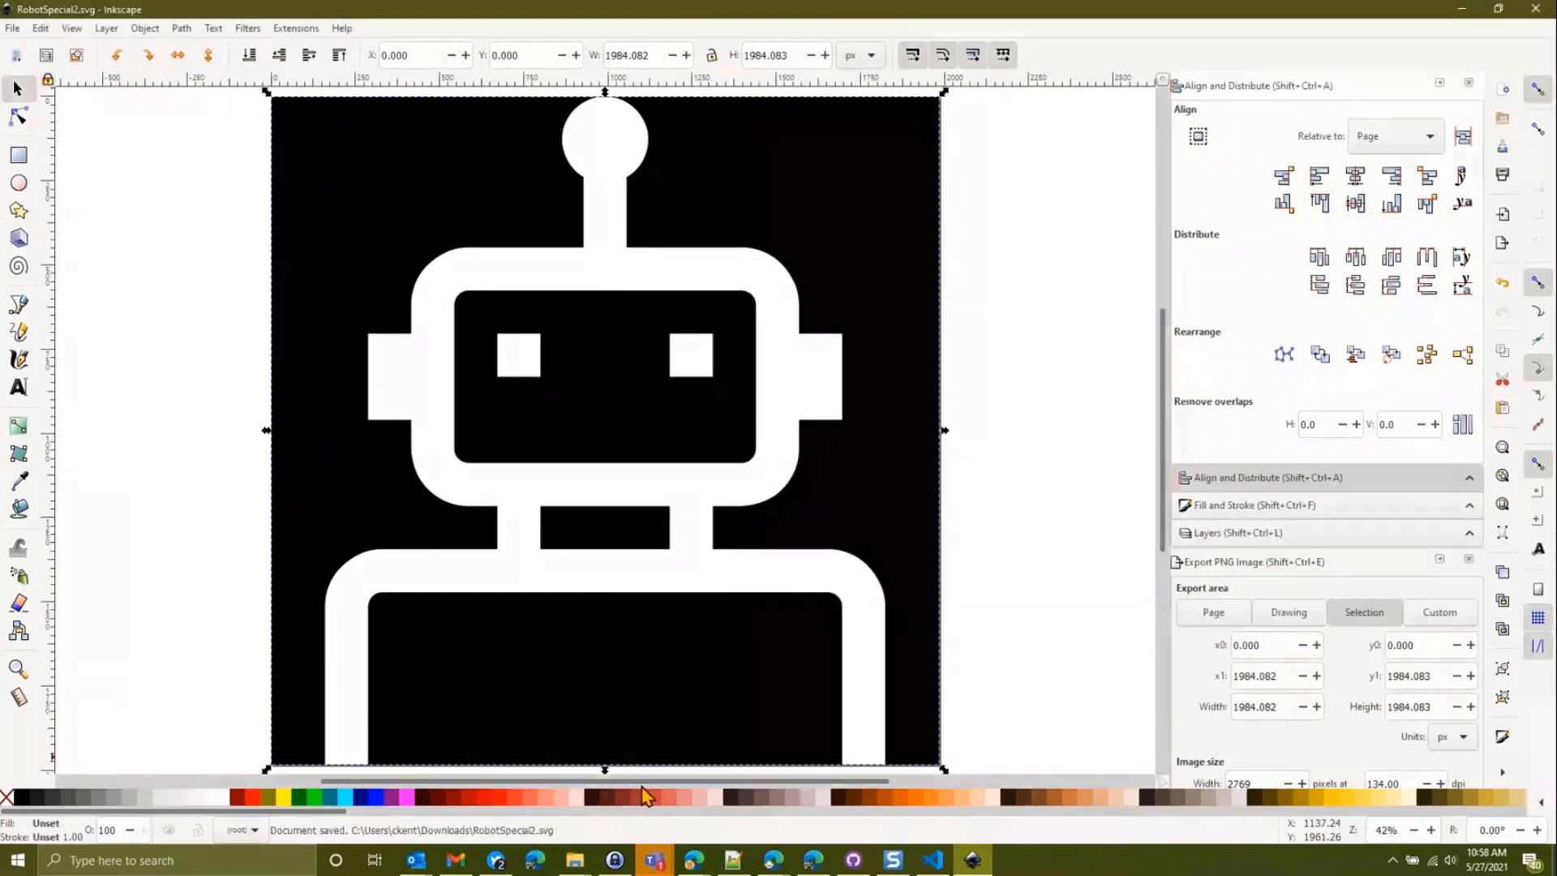
pyautogui.moveTo(576, 859)
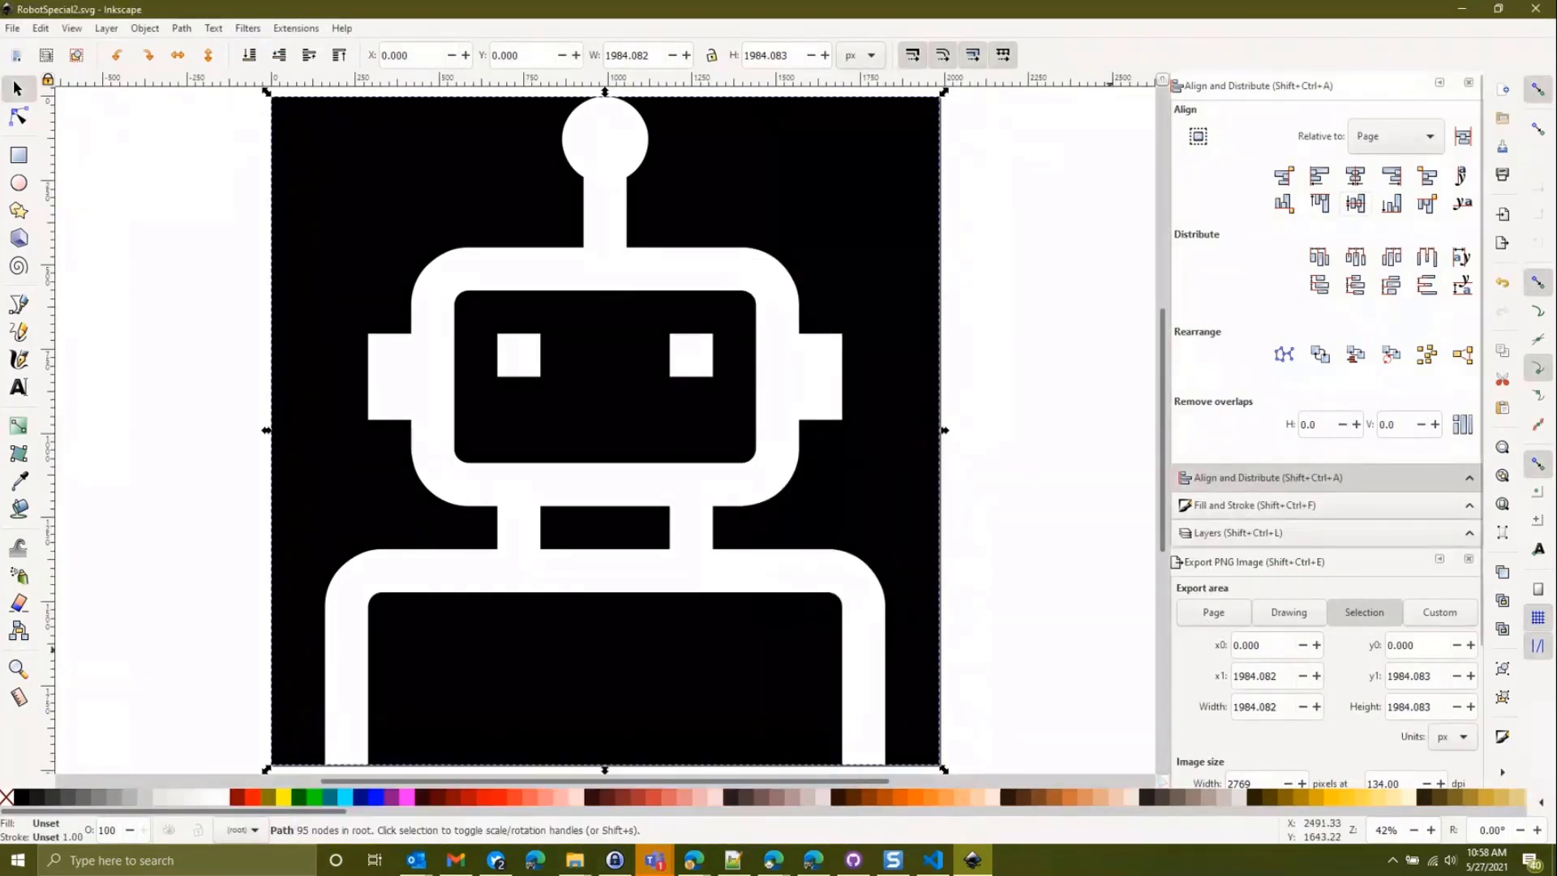
# - Open RobotSpecial2.svg from the Downloads folder in Notepad++
pyautogui.click(575, 860)
pyautogui.moveTo(1175, 183); pyautogui.dragTo(863, 189)
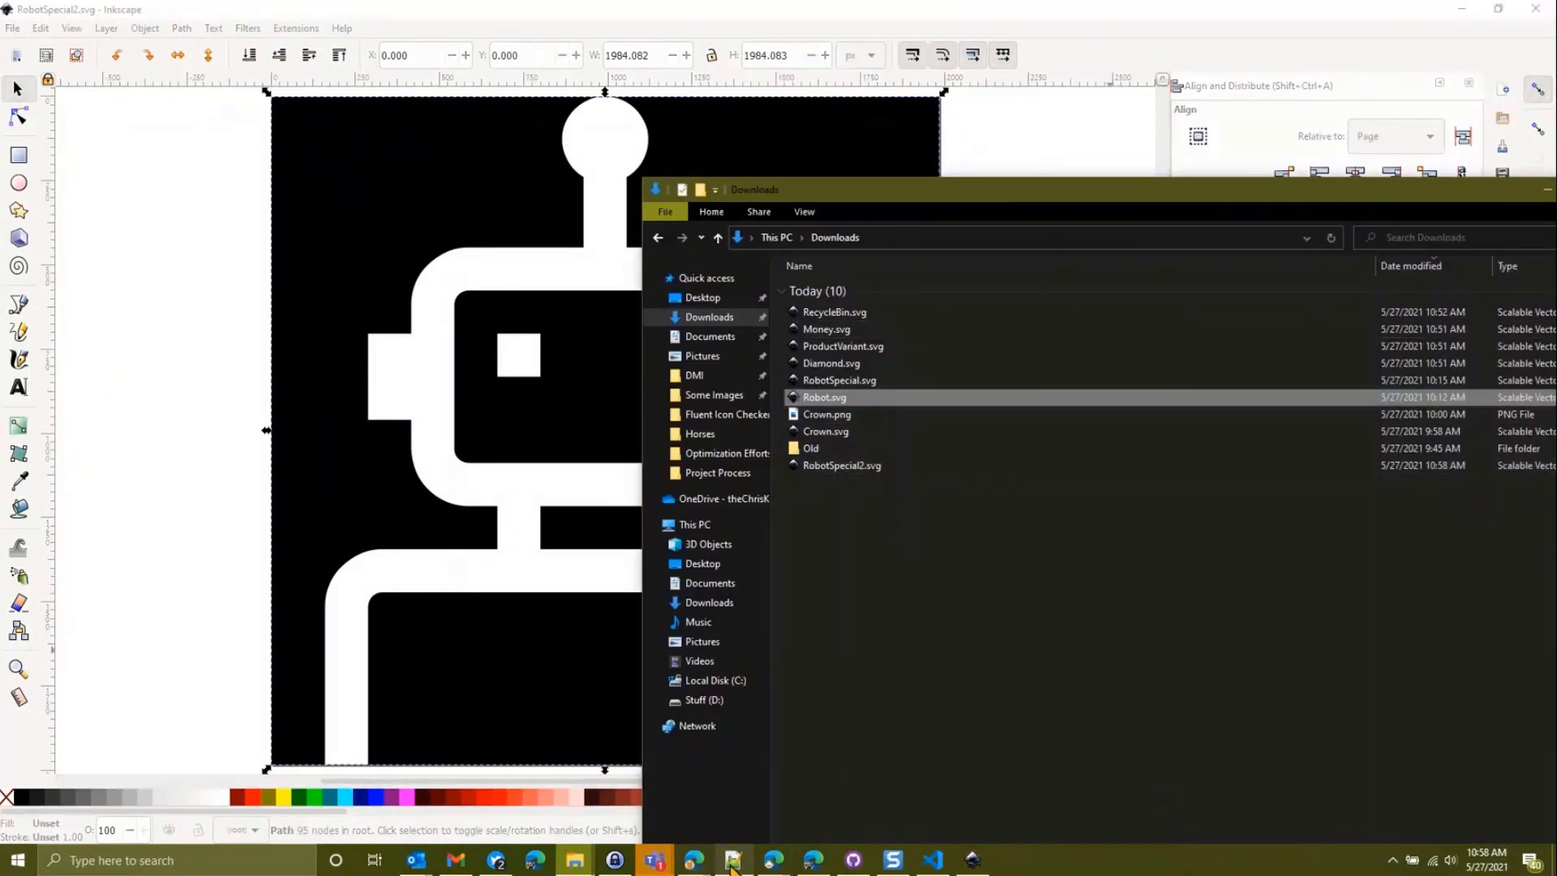
pyautogui.click(734, 861)
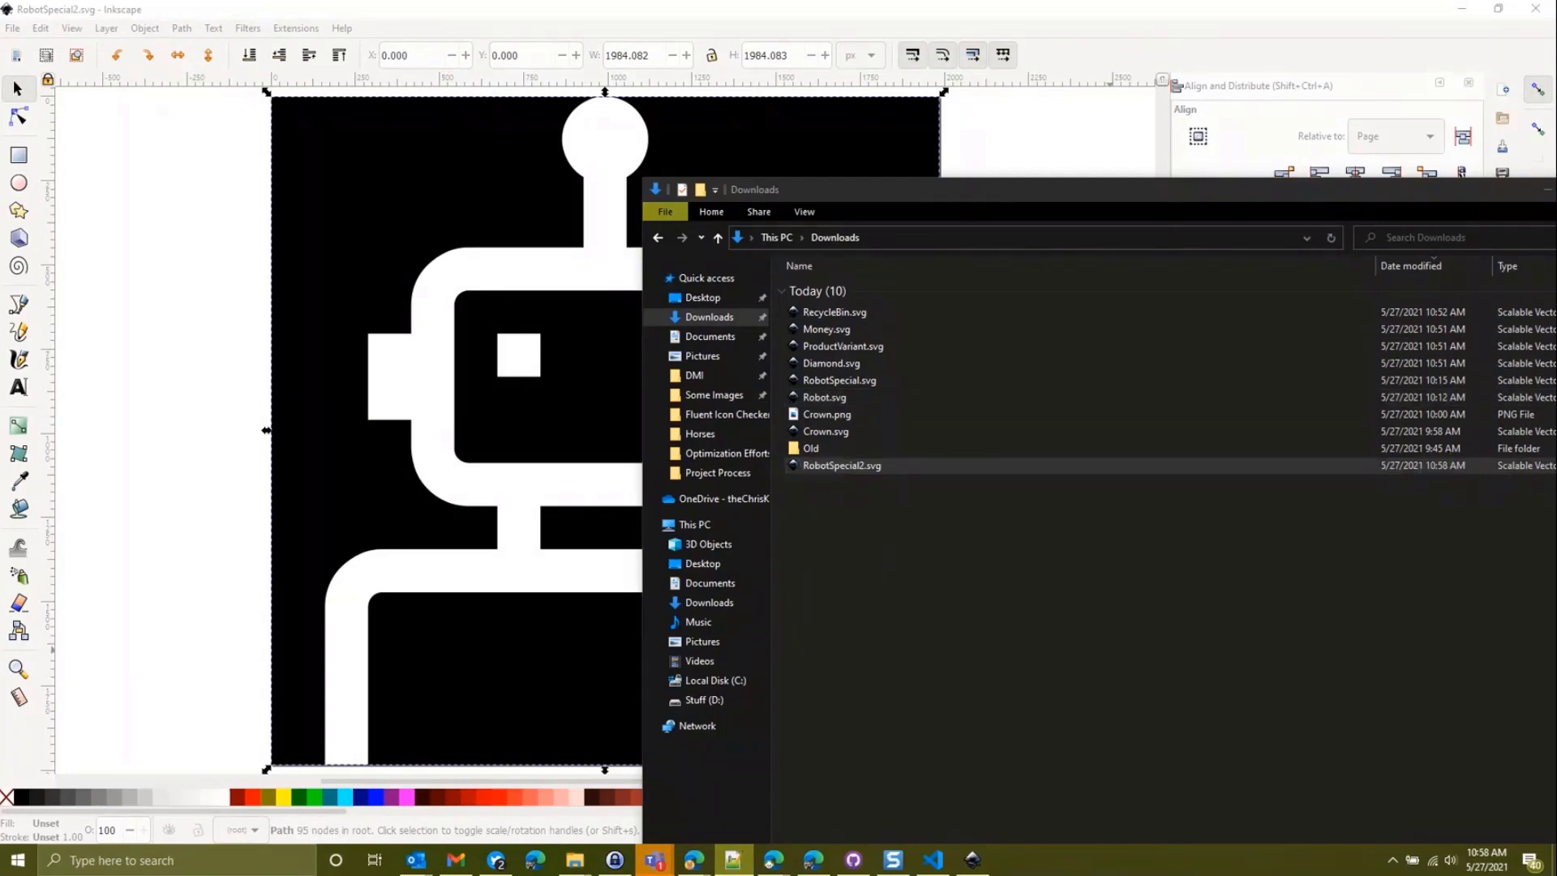
pyautogui.doubleClick(842, 465)
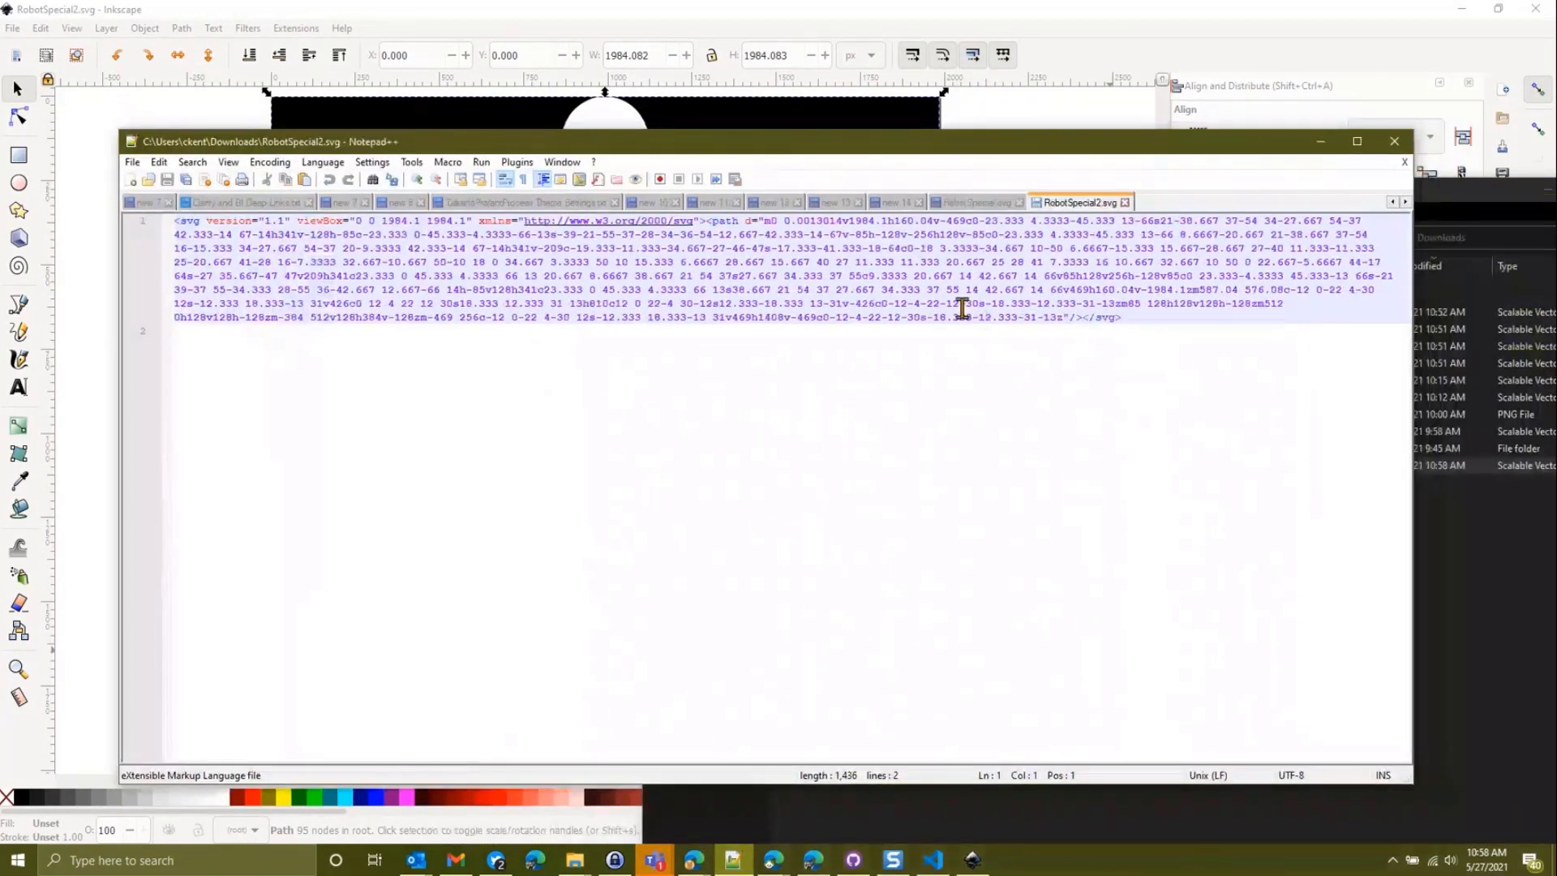
pyautogui.click(960, 305)
# - Replace all double quotes with single quotes, select the whole markup, and minimize Notepad++
pyautogui.hotkey('ctrl', 'f')
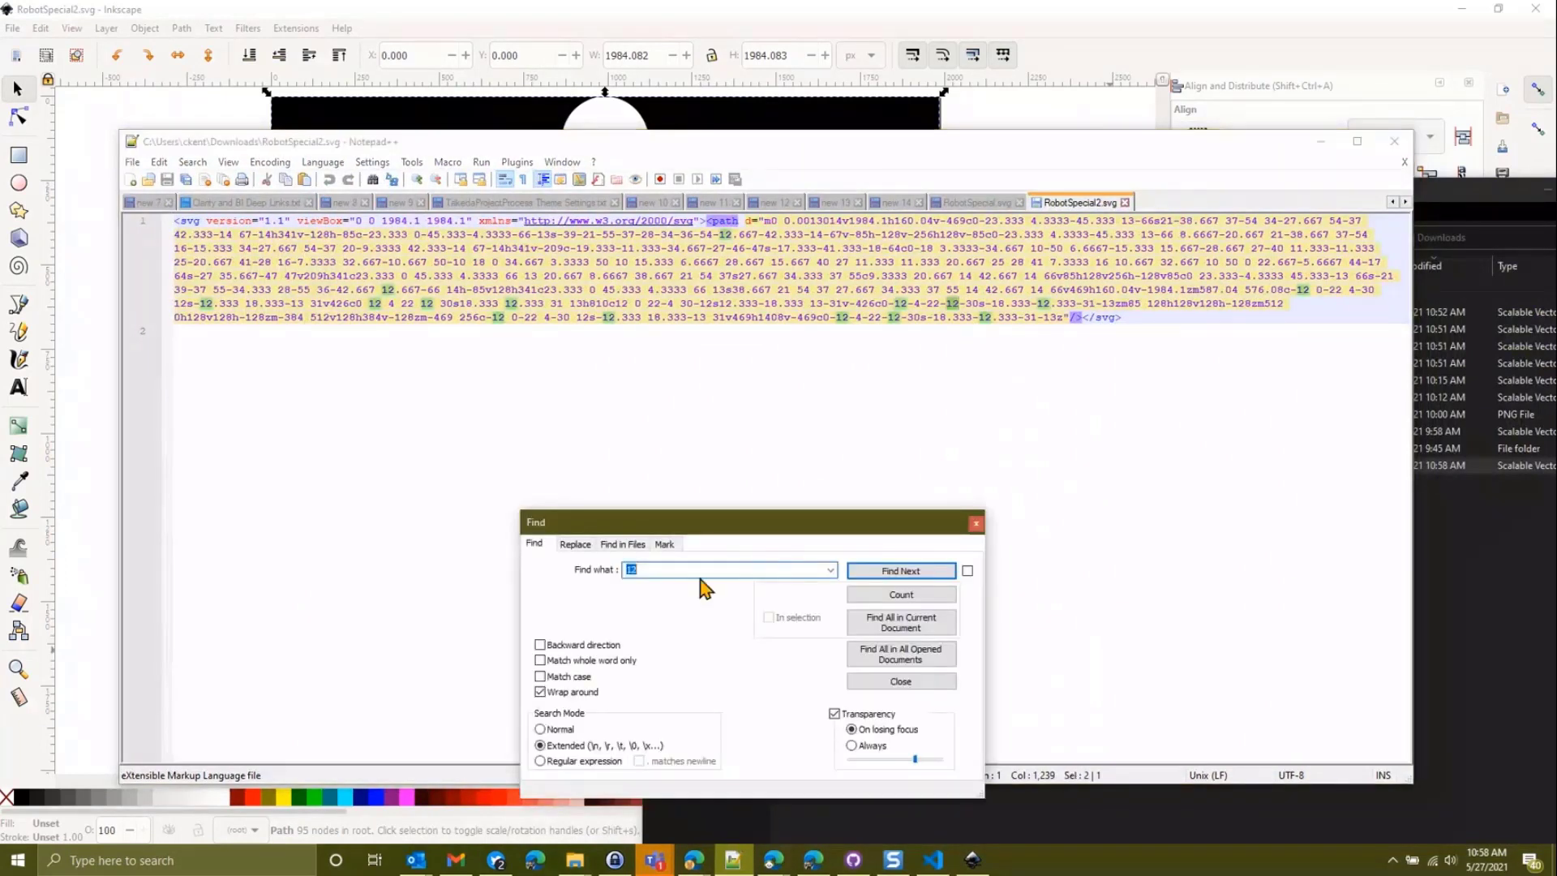
pyautogui.click(574, 543)
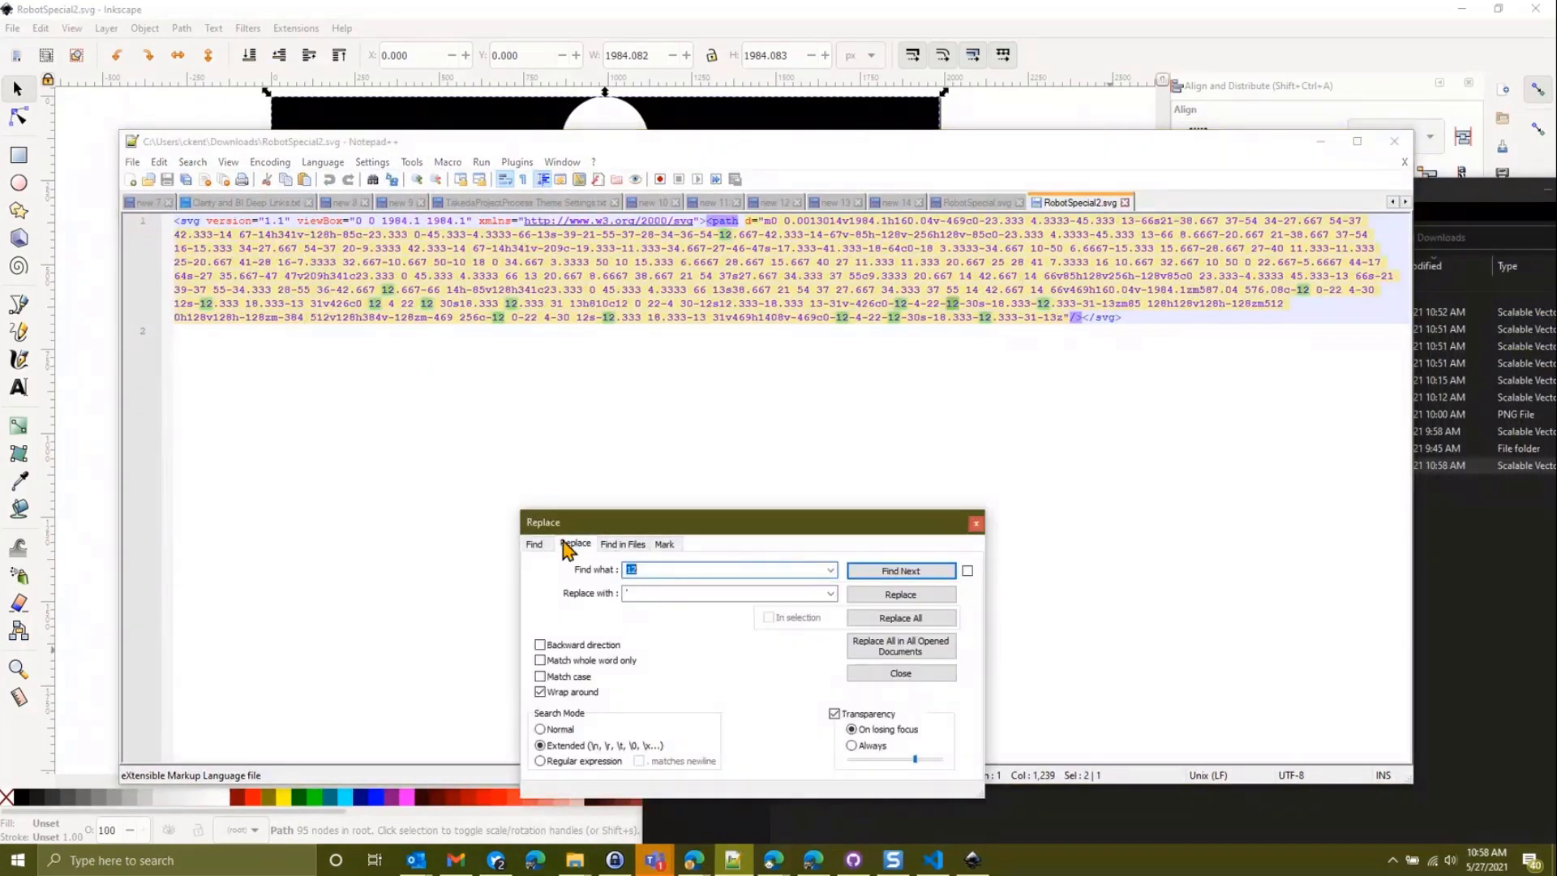
pyautogui.write('"')
pyautogui.click(659, 593)
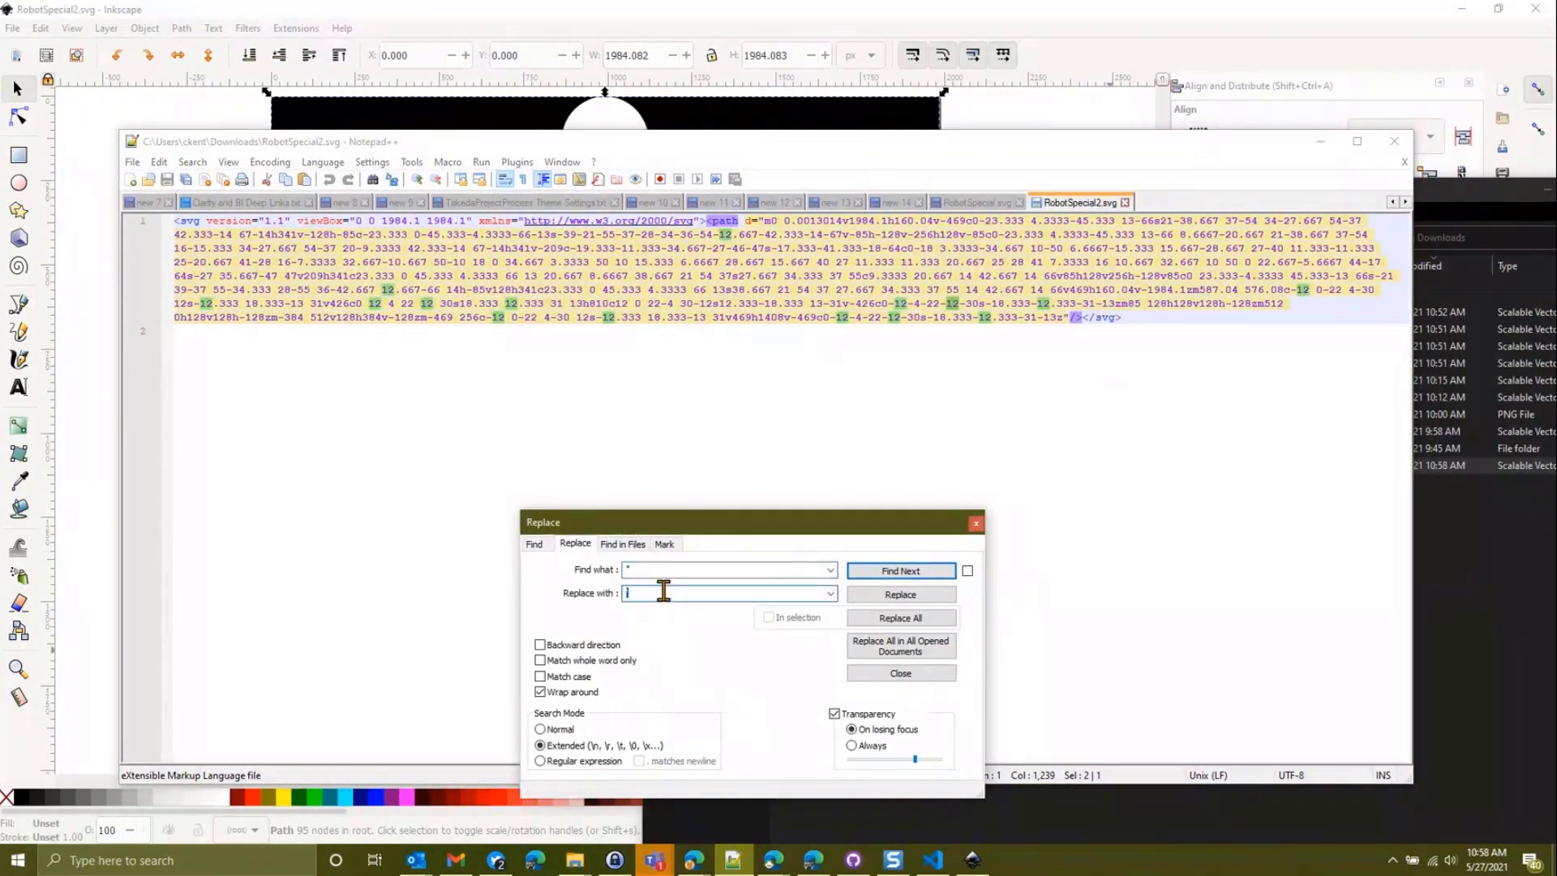
pyautogui.click(916, 619)
pyautogui.click(976, 523)
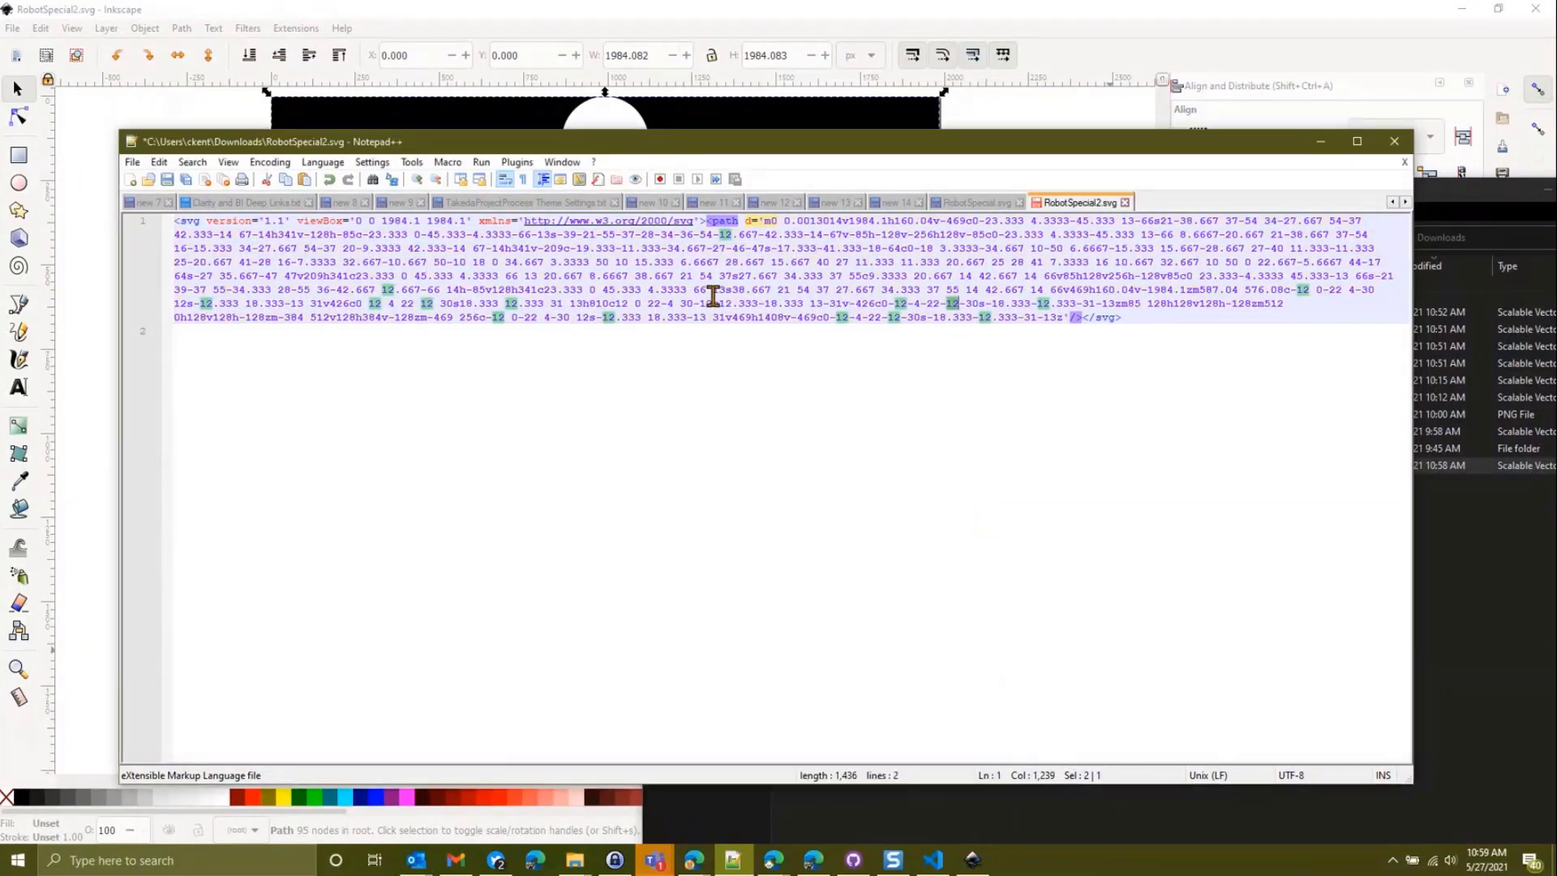
pyautogui.click(1168, 313)
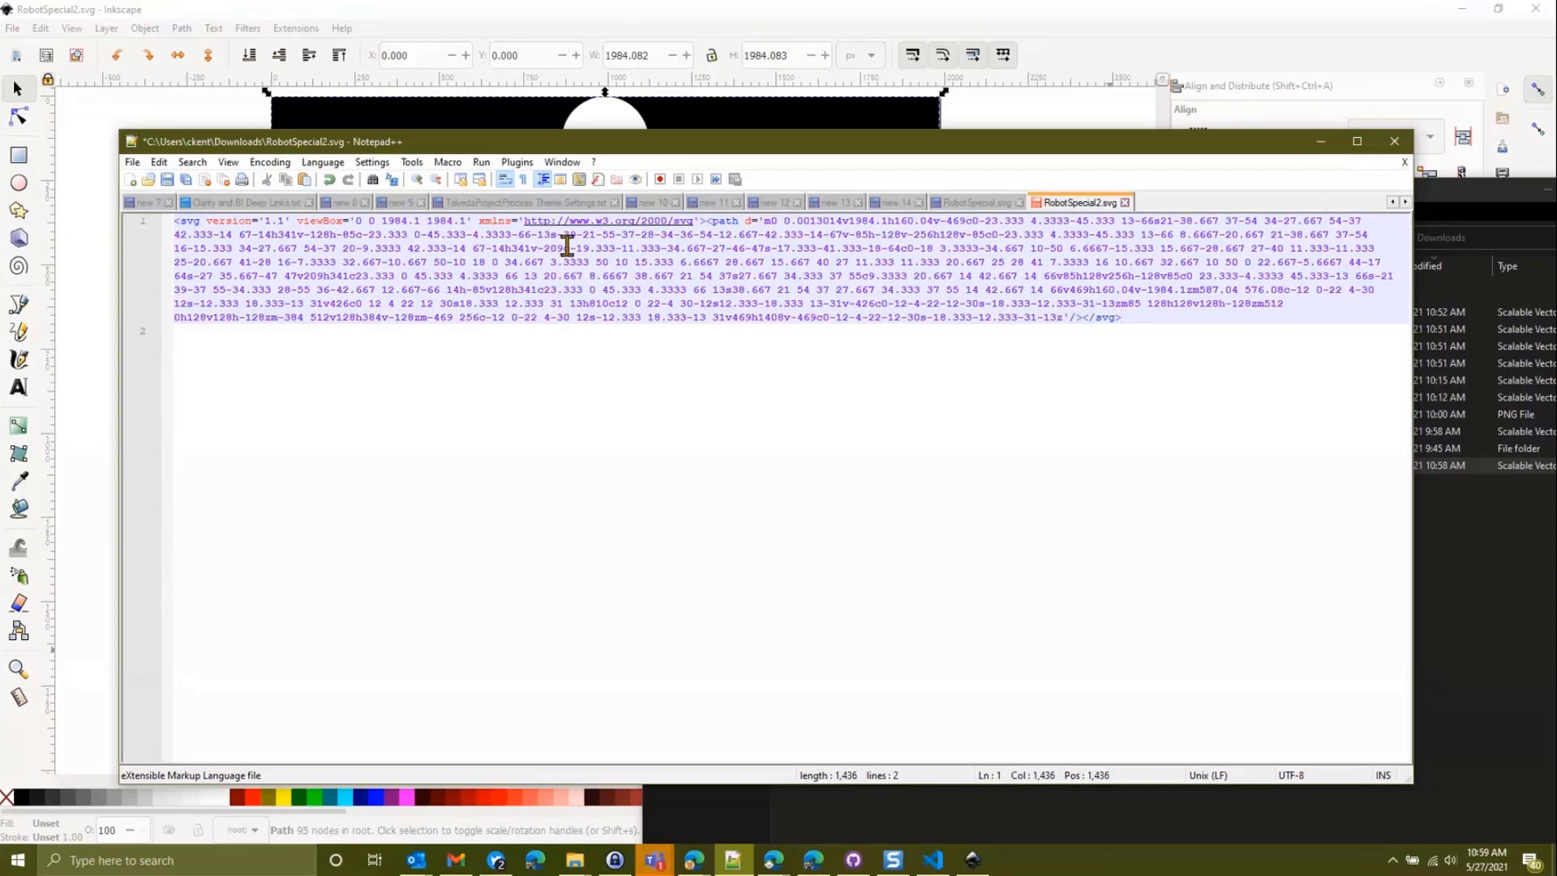
pyautogui.hotkey('ctrl', 'a')
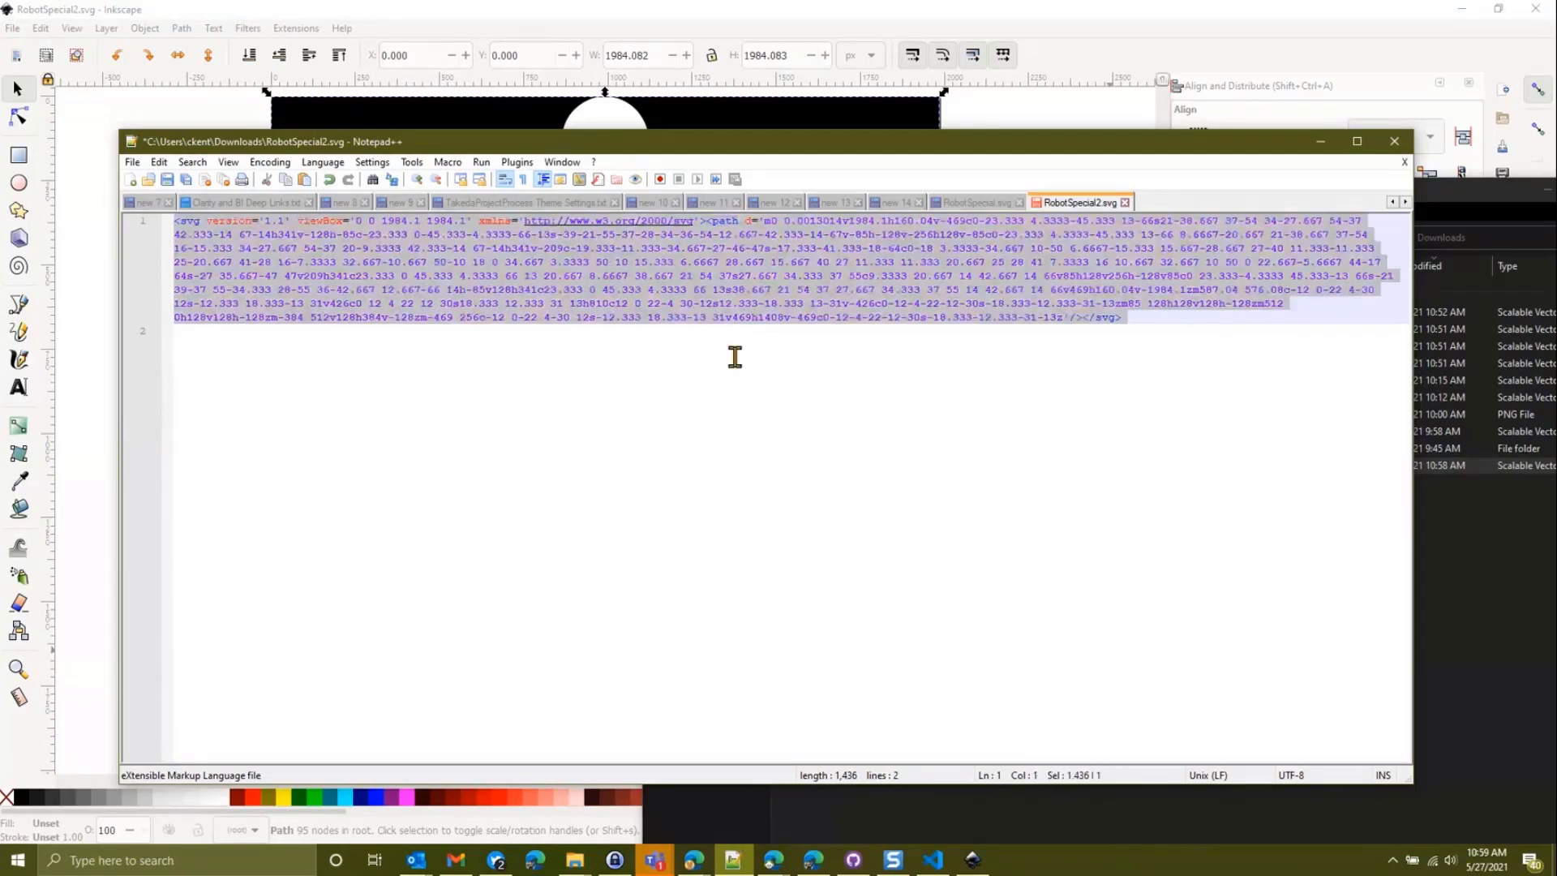
pyautogui.press('super+Down')
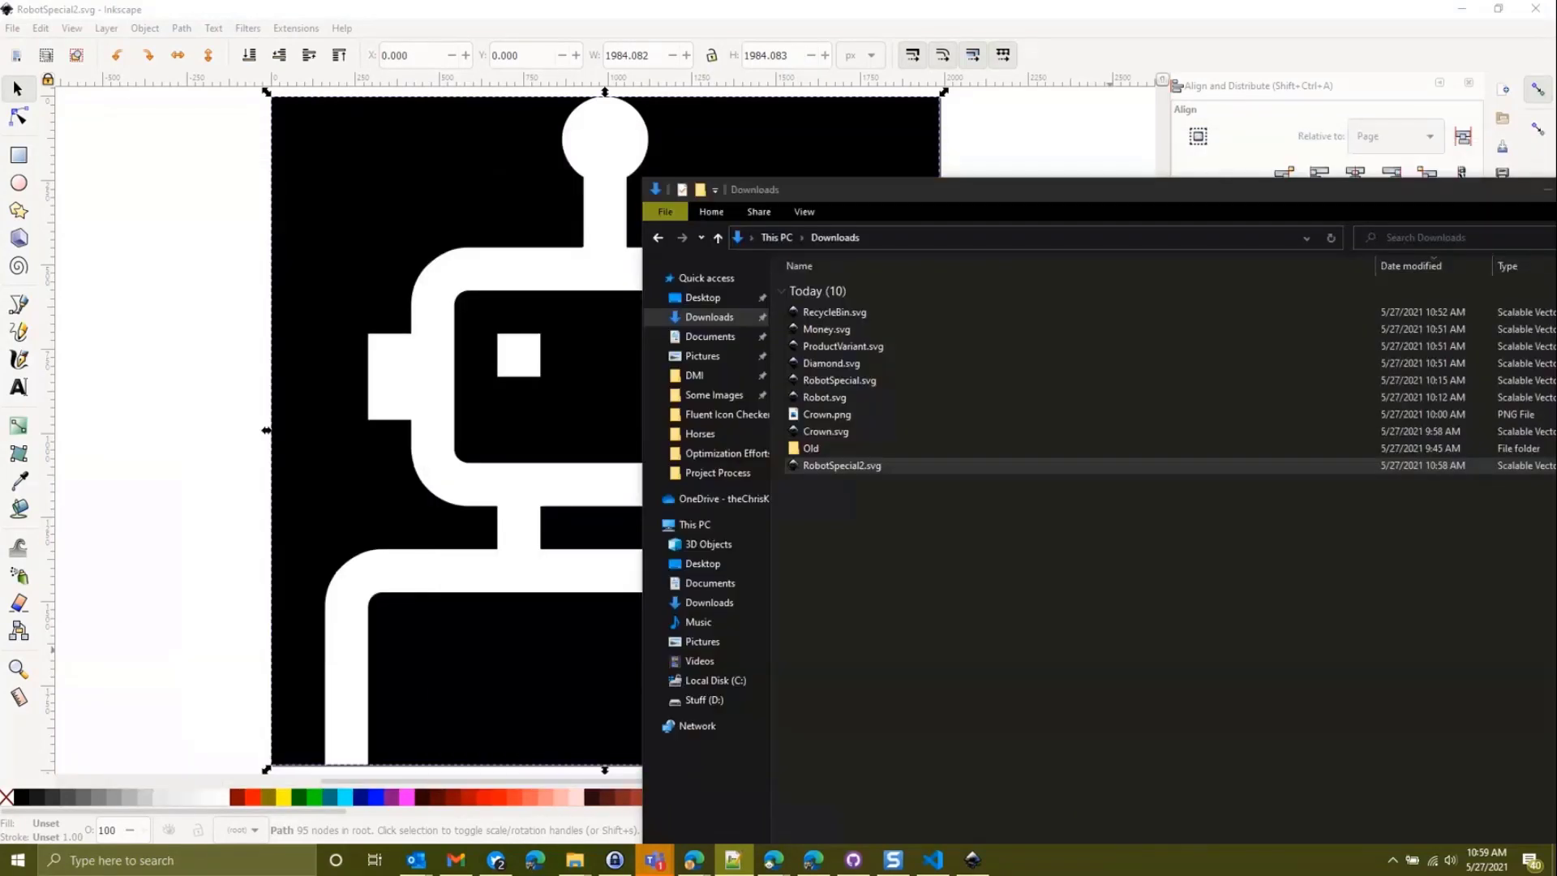
# - Return to Power Apps Studio and begin editing the footer robot image's Image formula
pyautogui.click(1462, 10)
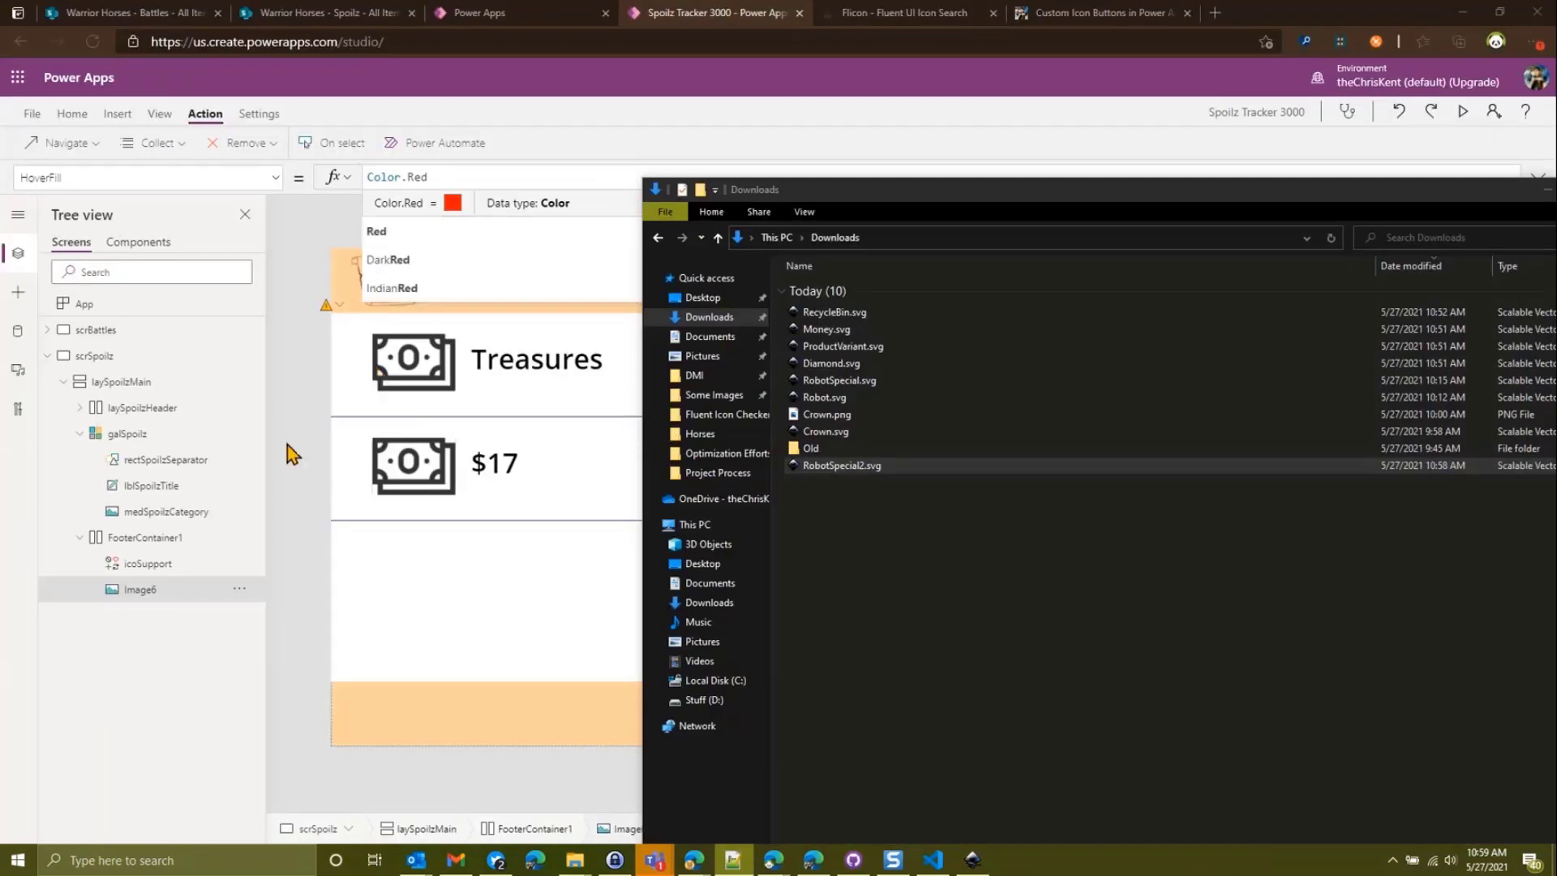
pyautogui.click(447, 804)
pyautogui.click(807, 722)
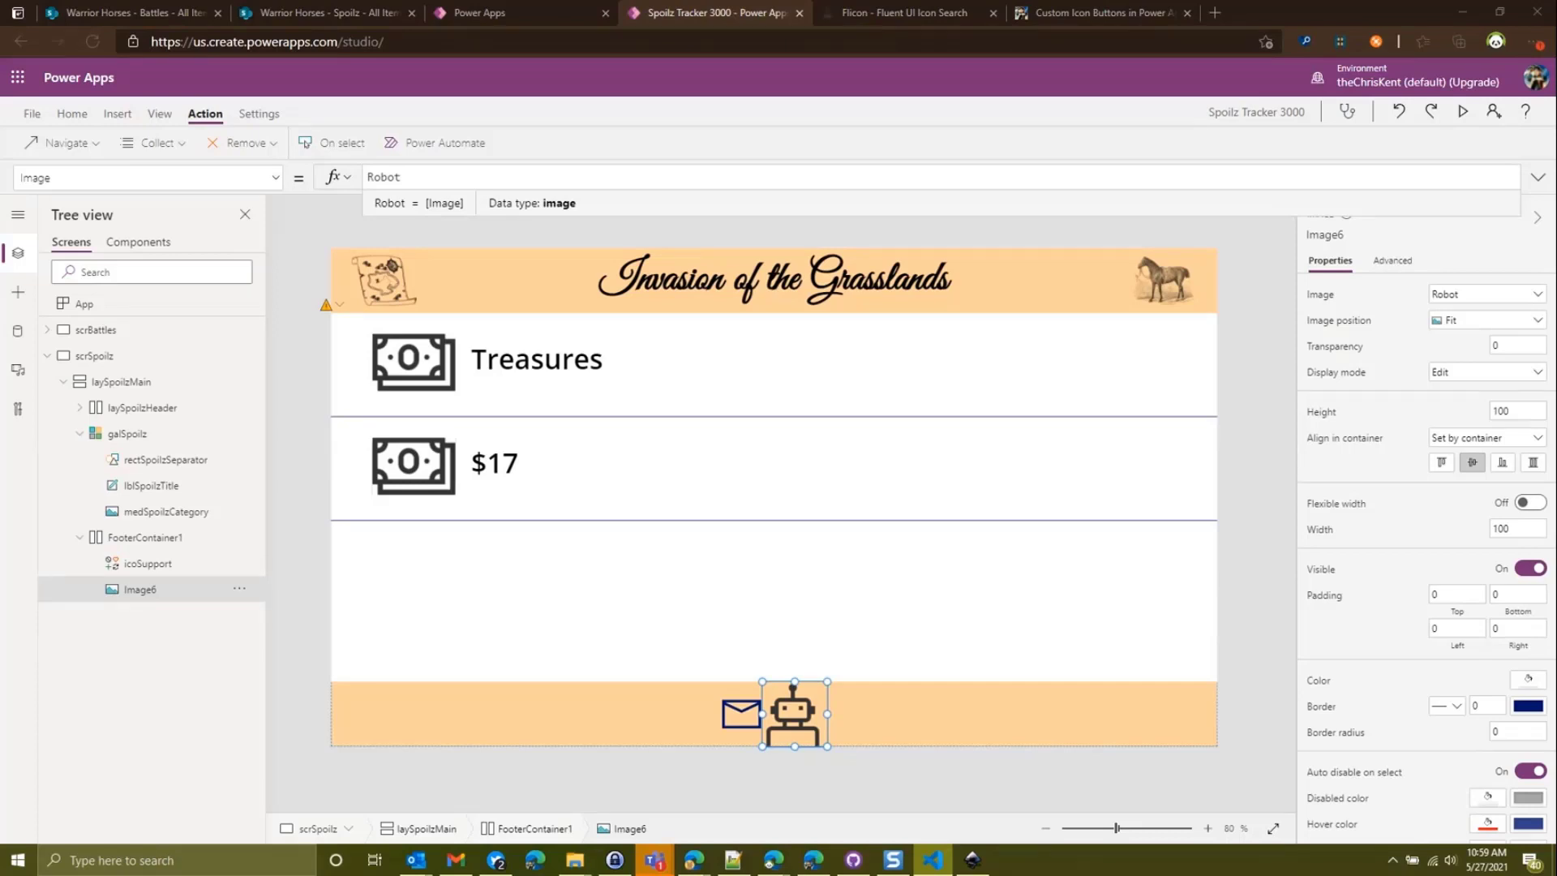
pyautogui.click(473, 173)
# - Set the Image to "data:image/svg+xml;utf8, " & EncodeUrl("…") wrapping the pasted SVG markup
pyautogui.hotkey('ctrl', 'a')
pyautogui.write('"data:image/svg+xml;utf8, "')
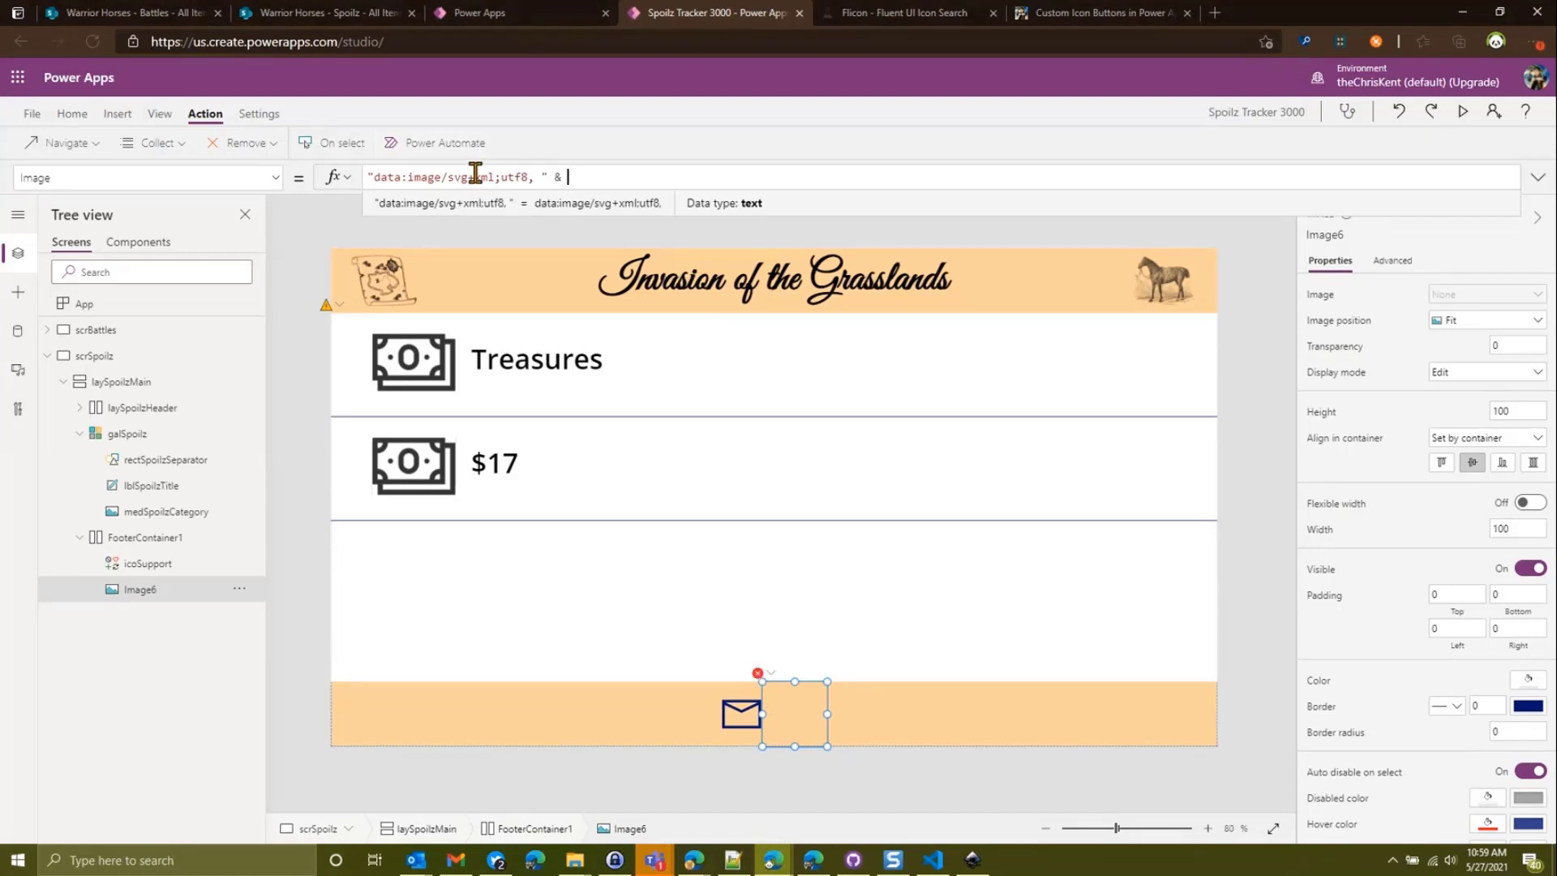
pyautogui.write('& EncodeUrl(')
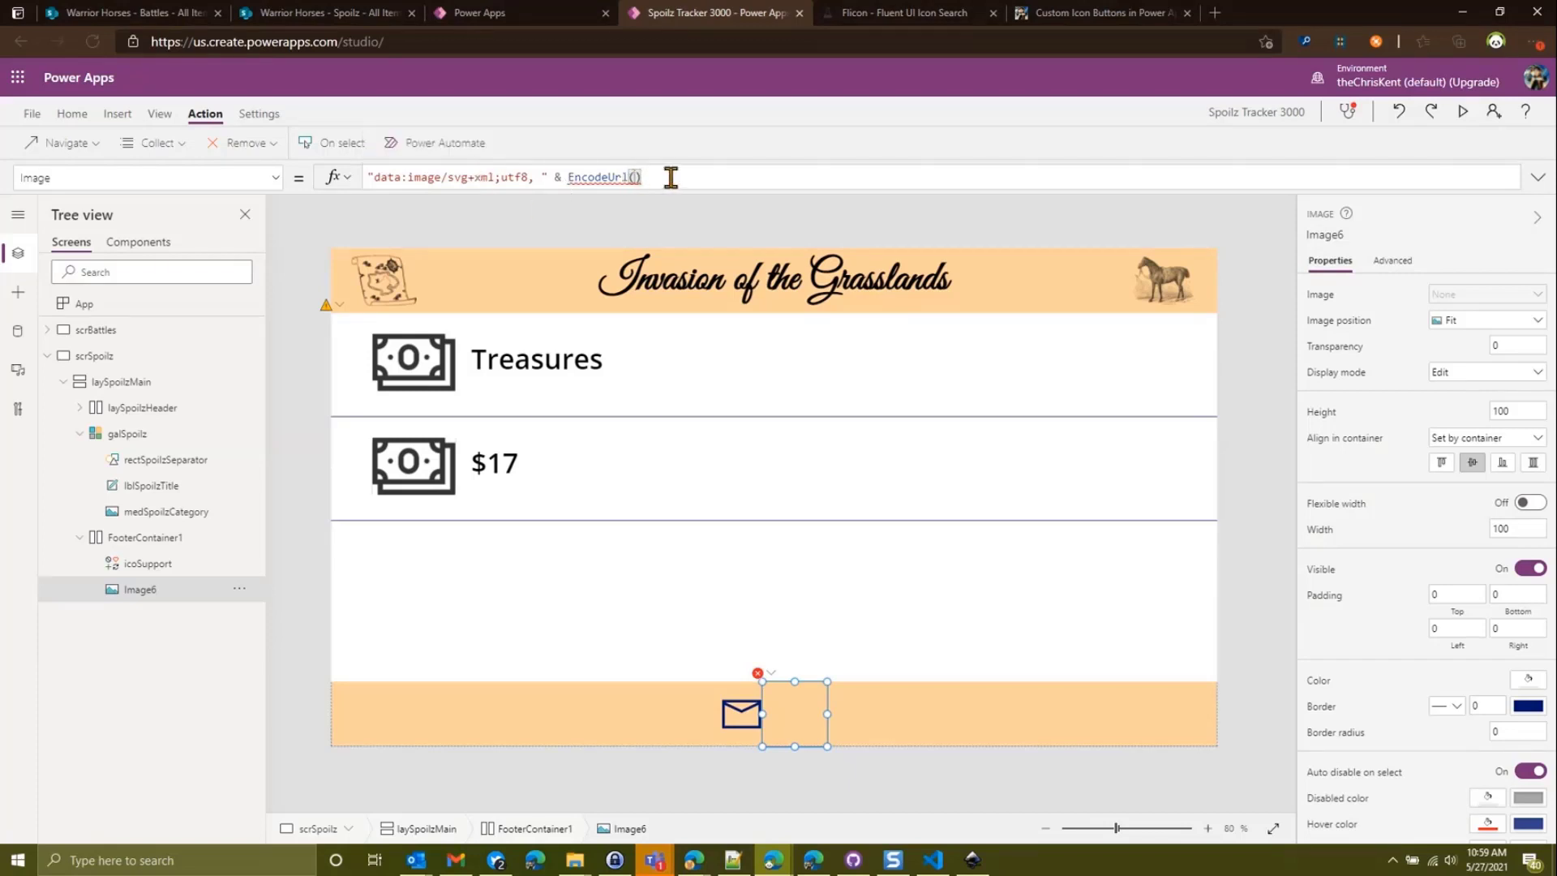
pyautogui.write('"')
pyautogui.write('"data:image/svg+xml;utf8, "')
pyautogui.hotkey('ctrl', 'z')
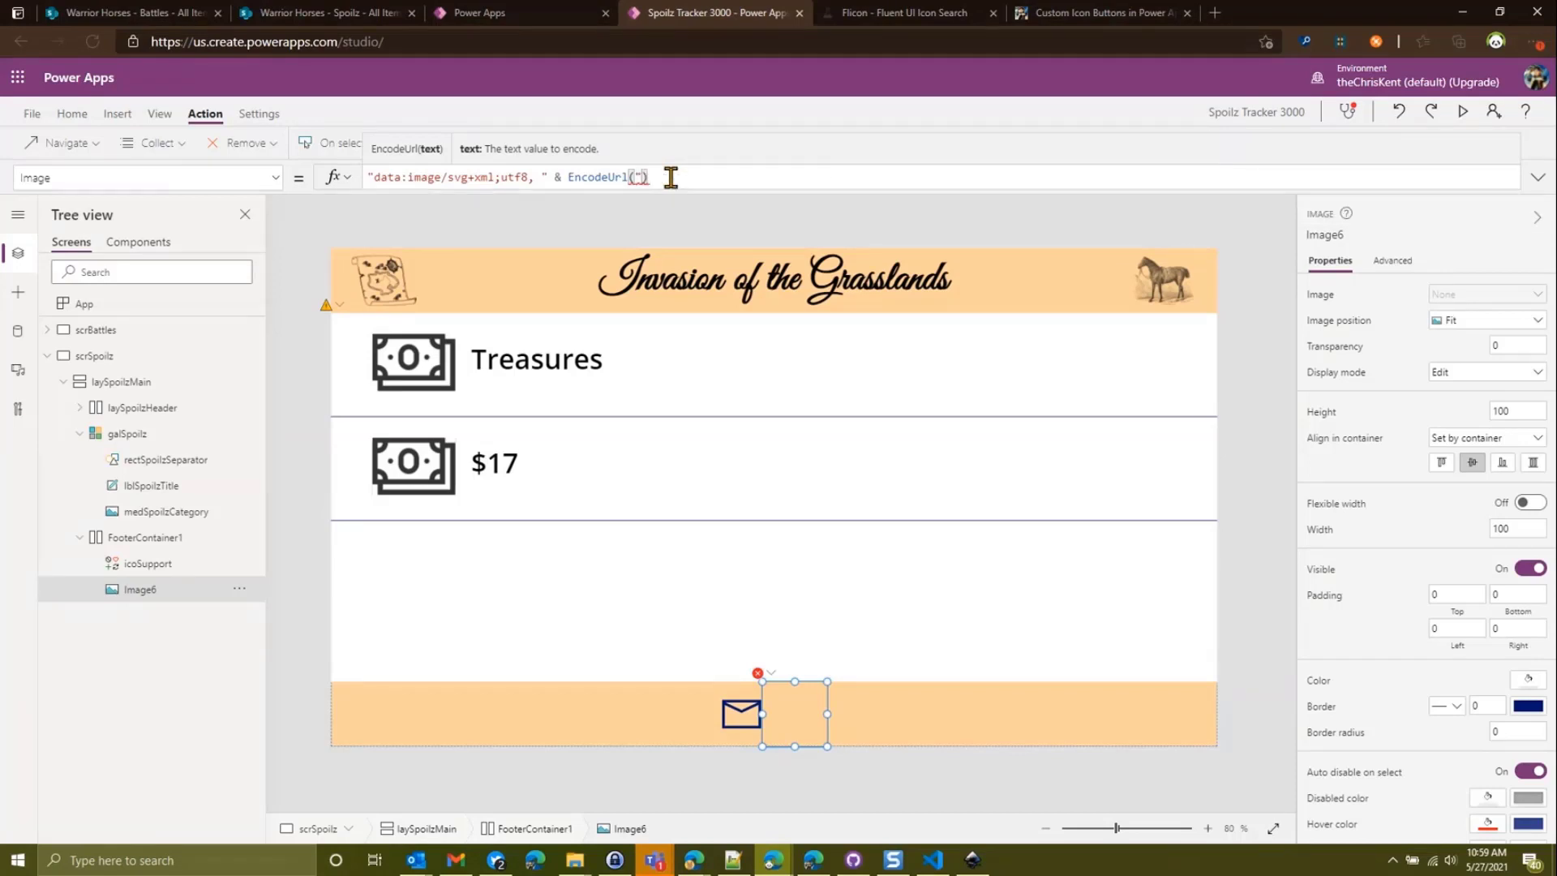
pyautogui.hotkey('ctrl', 'v')
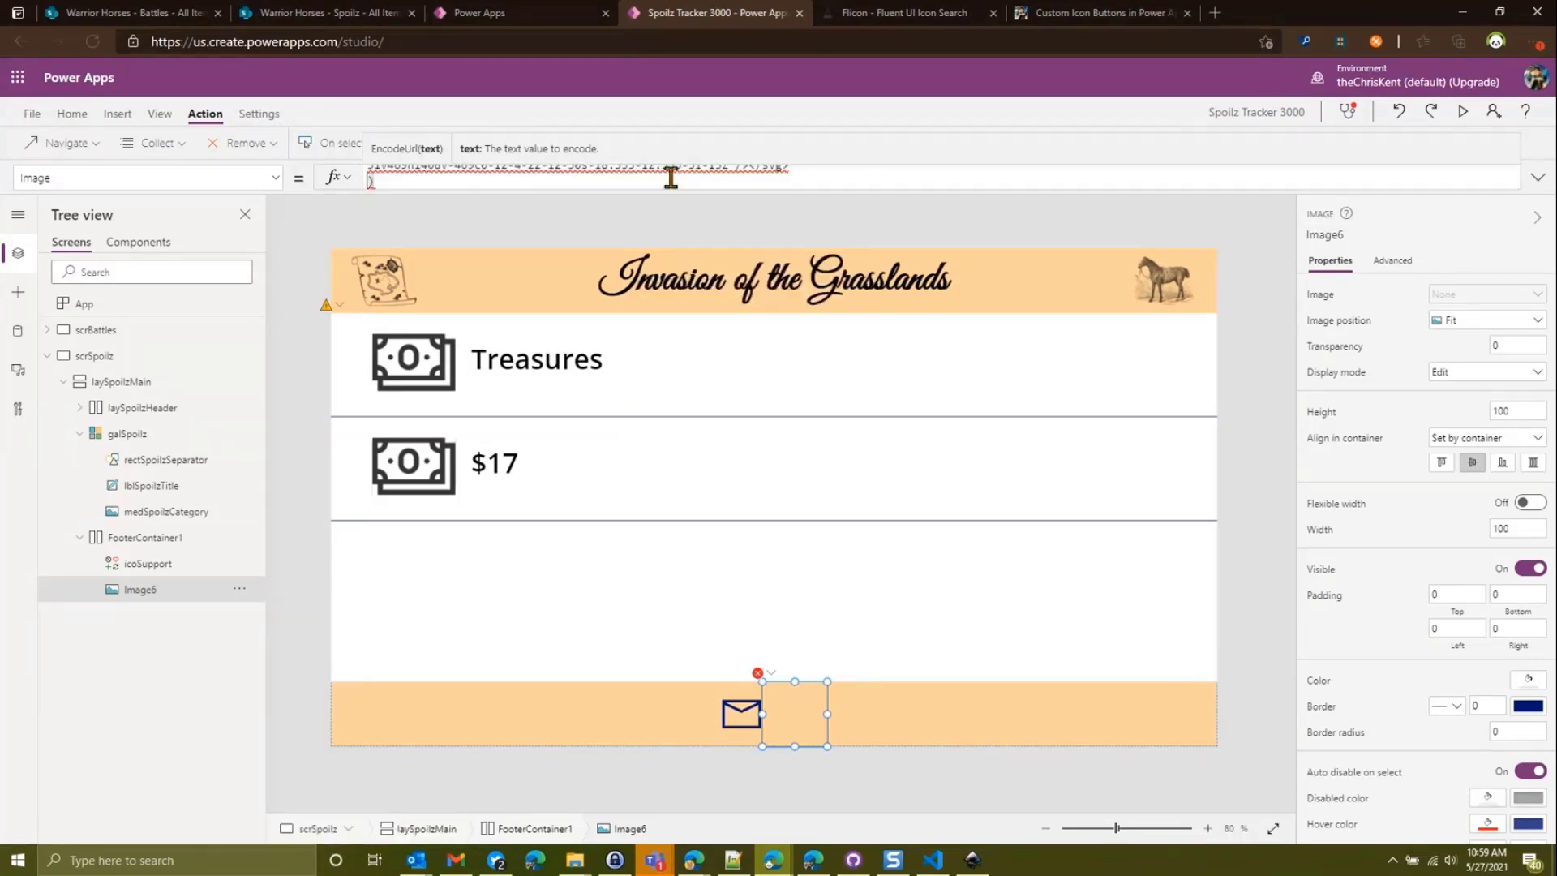
pyautogui.press('BackSpace')
pyautogui.write('"')
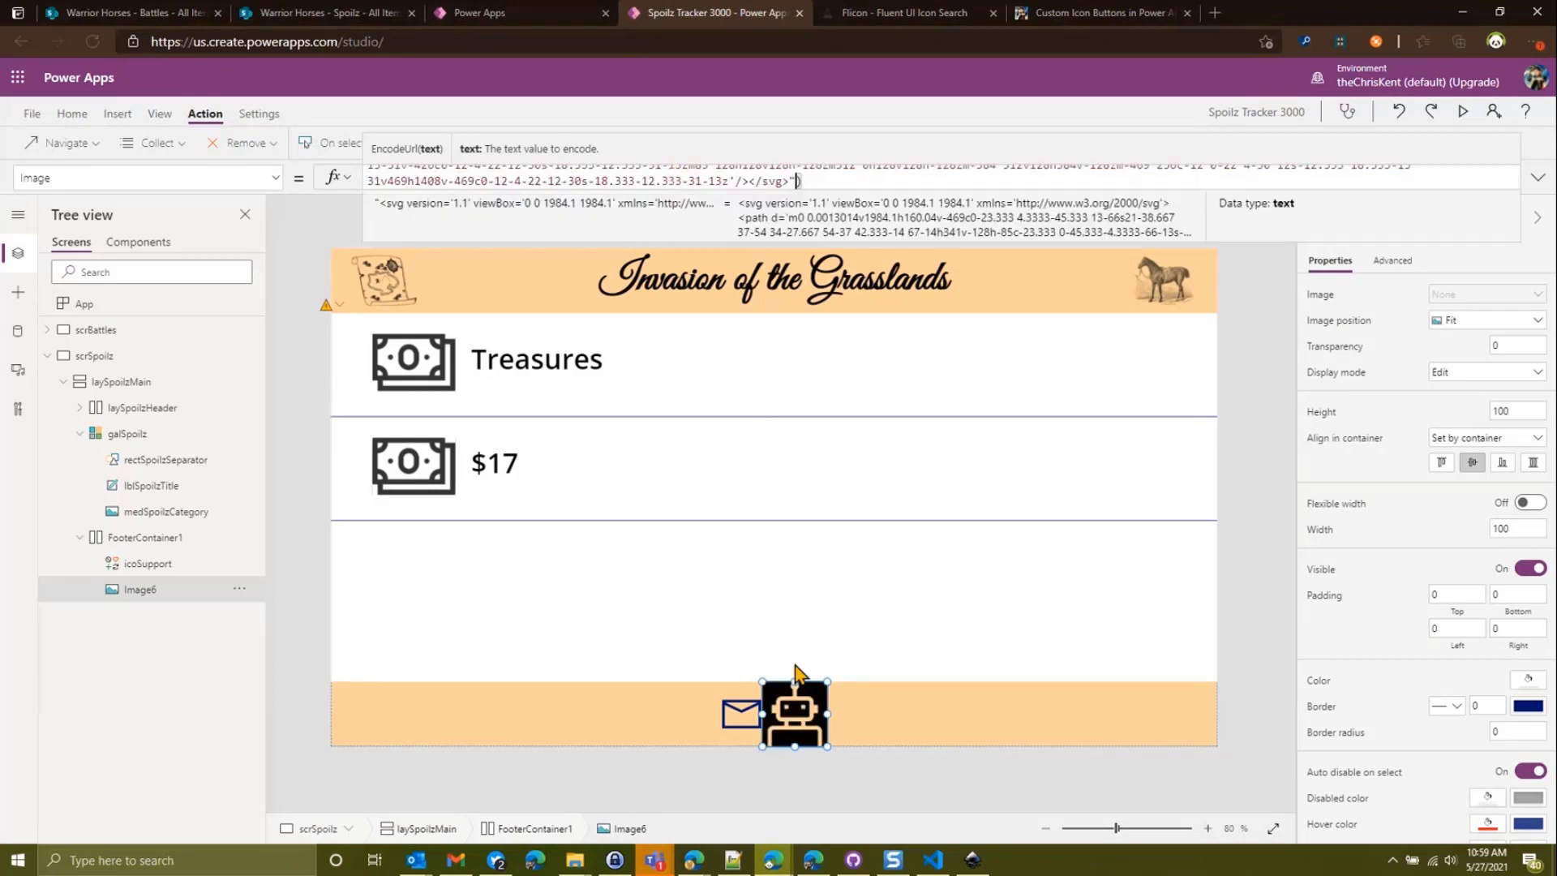
# - Insert fill='#5d3b21' after version='1.1' in the SVG, then change it to #fed39e
pyautogui.click(1538, 180)
pyautogui.scroll(2, 1025, 231)
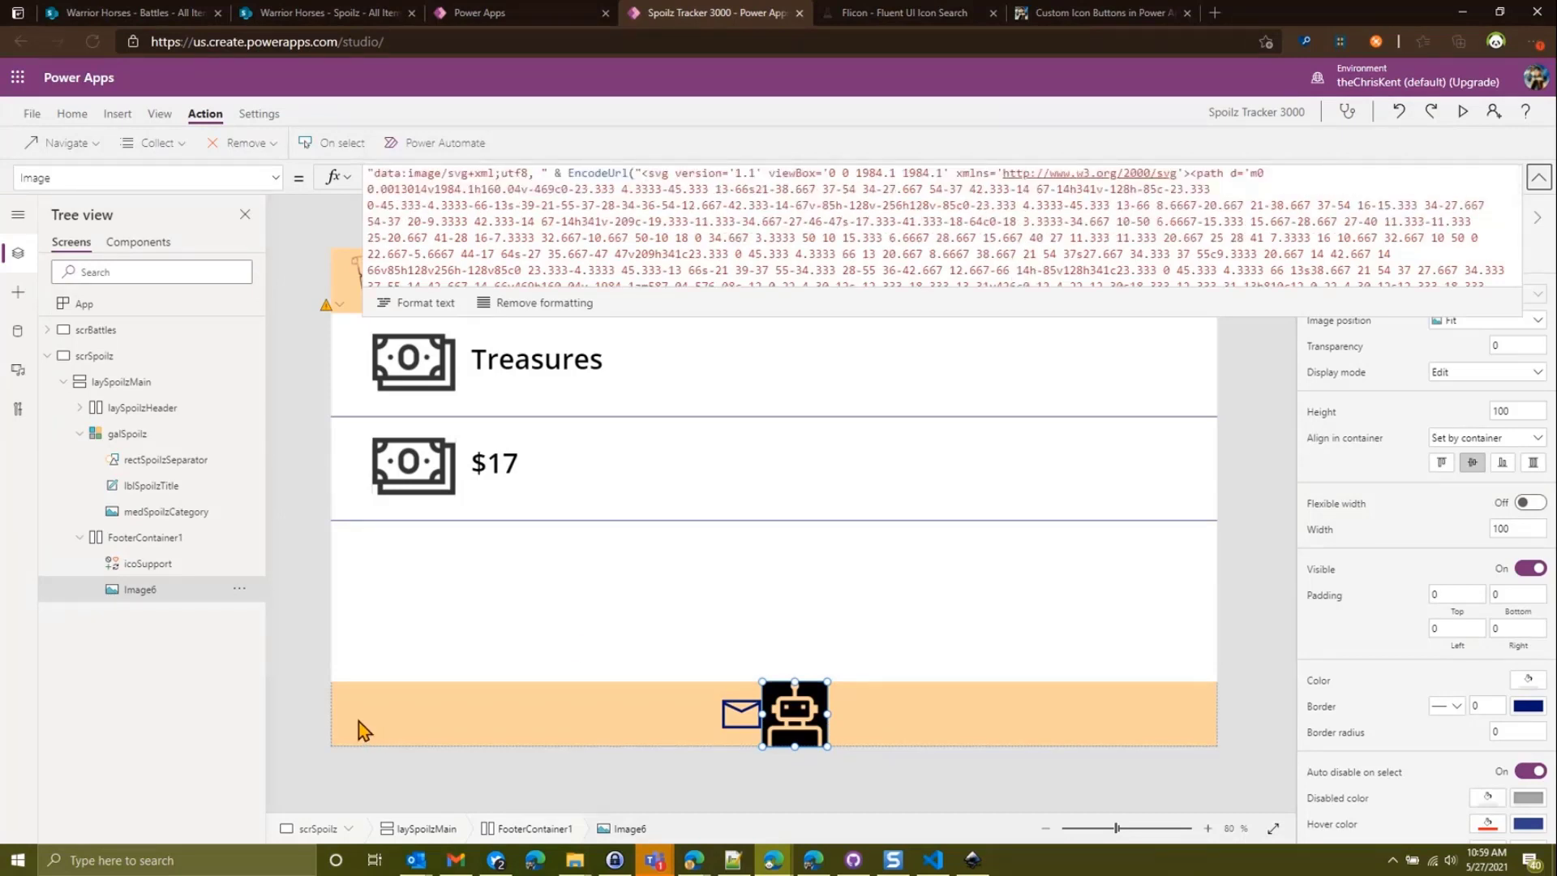
pyautogui.hotkey('alt', 'Tab')
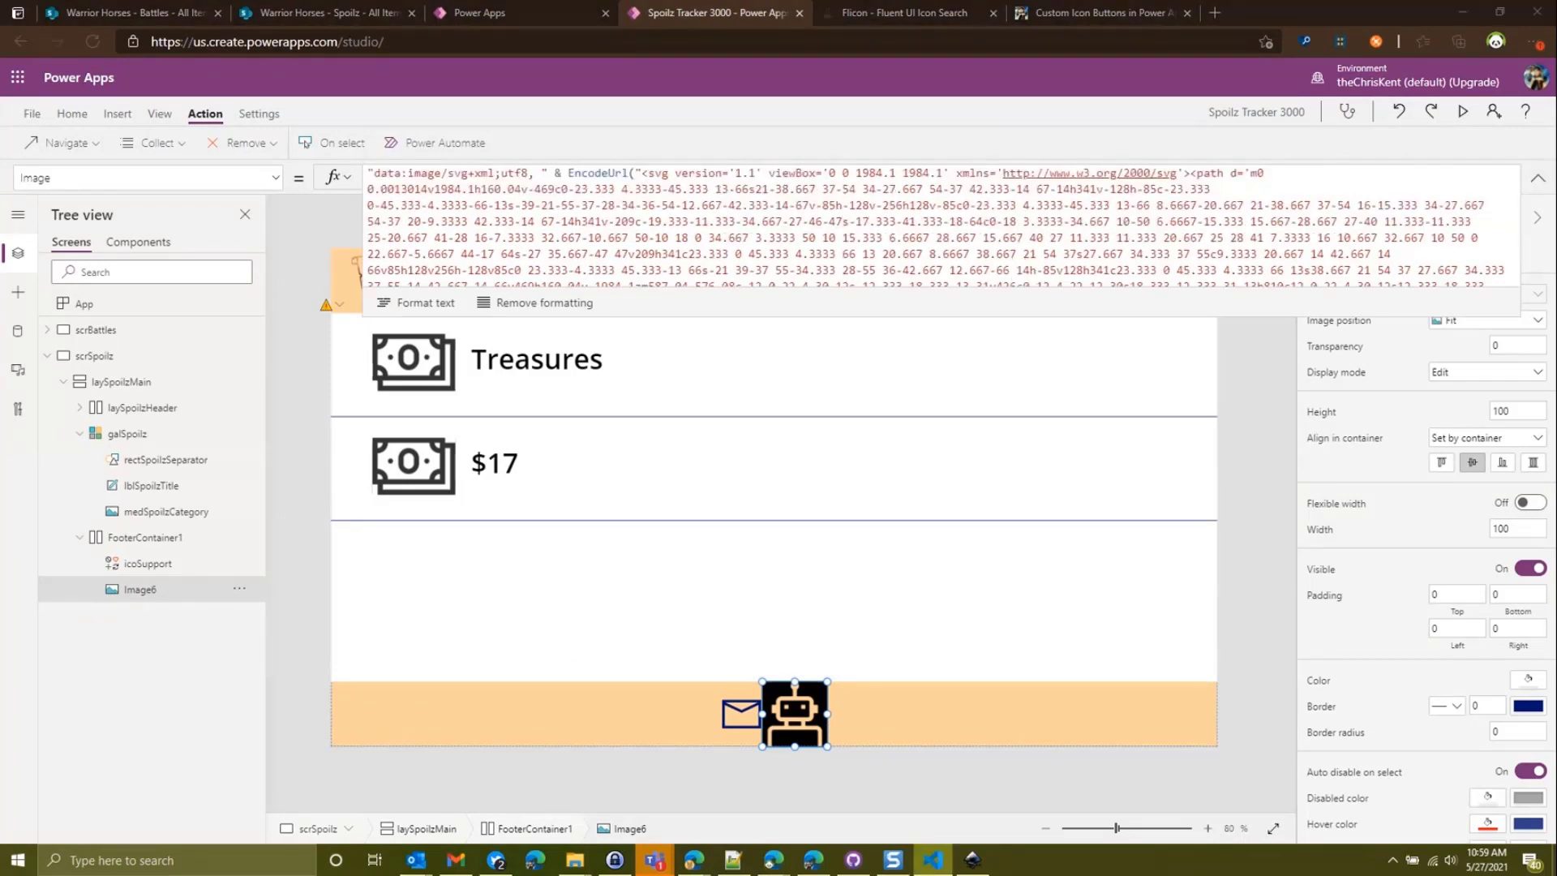
pyautogui.click(757, 174)
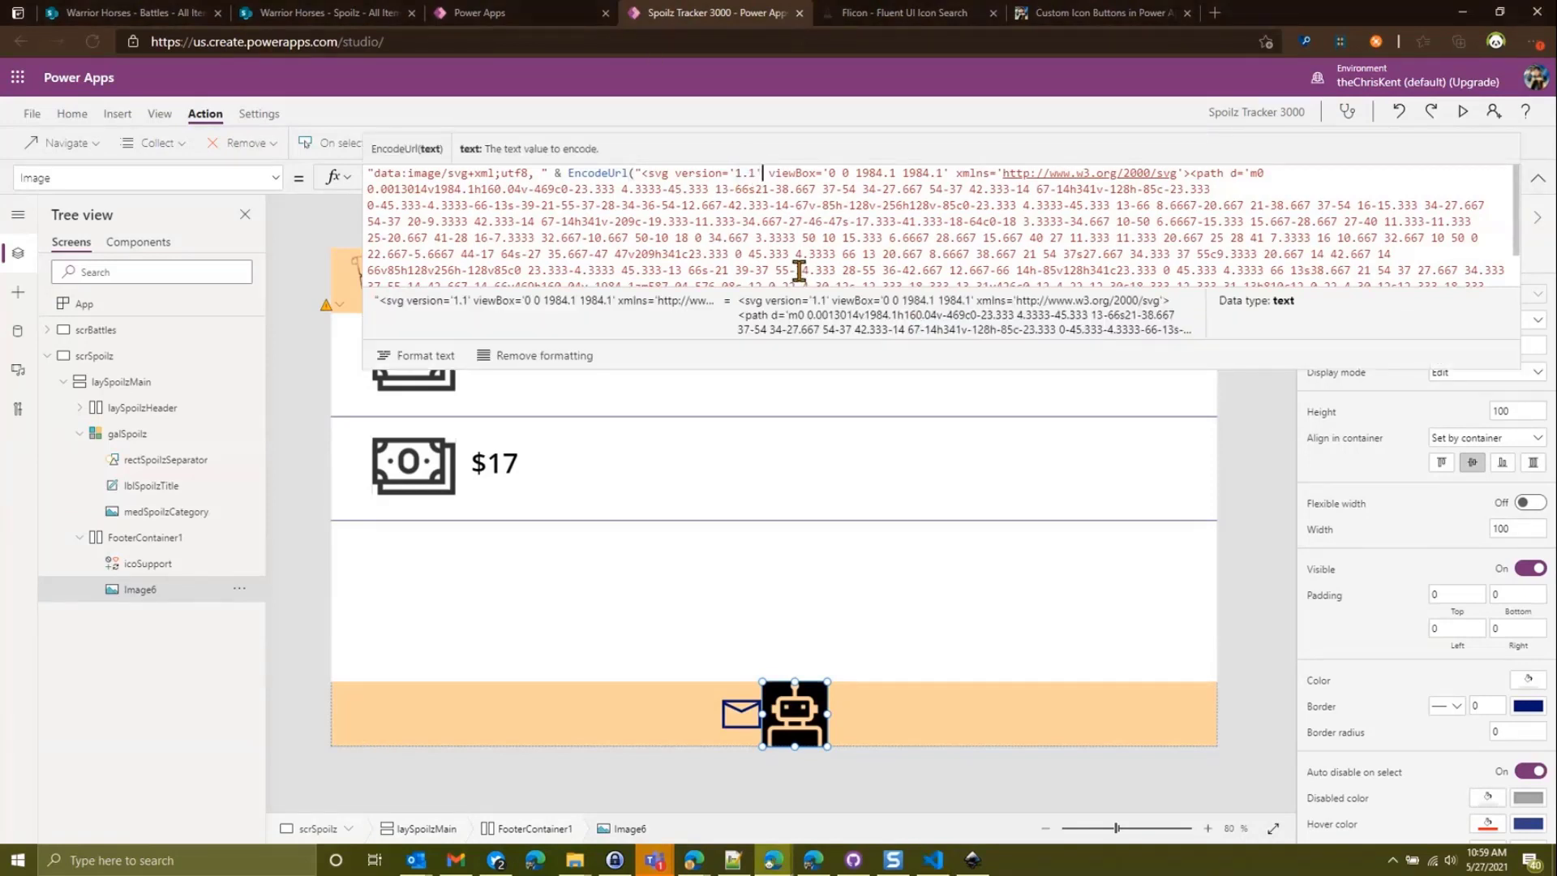
pyautogui.write("fill='")
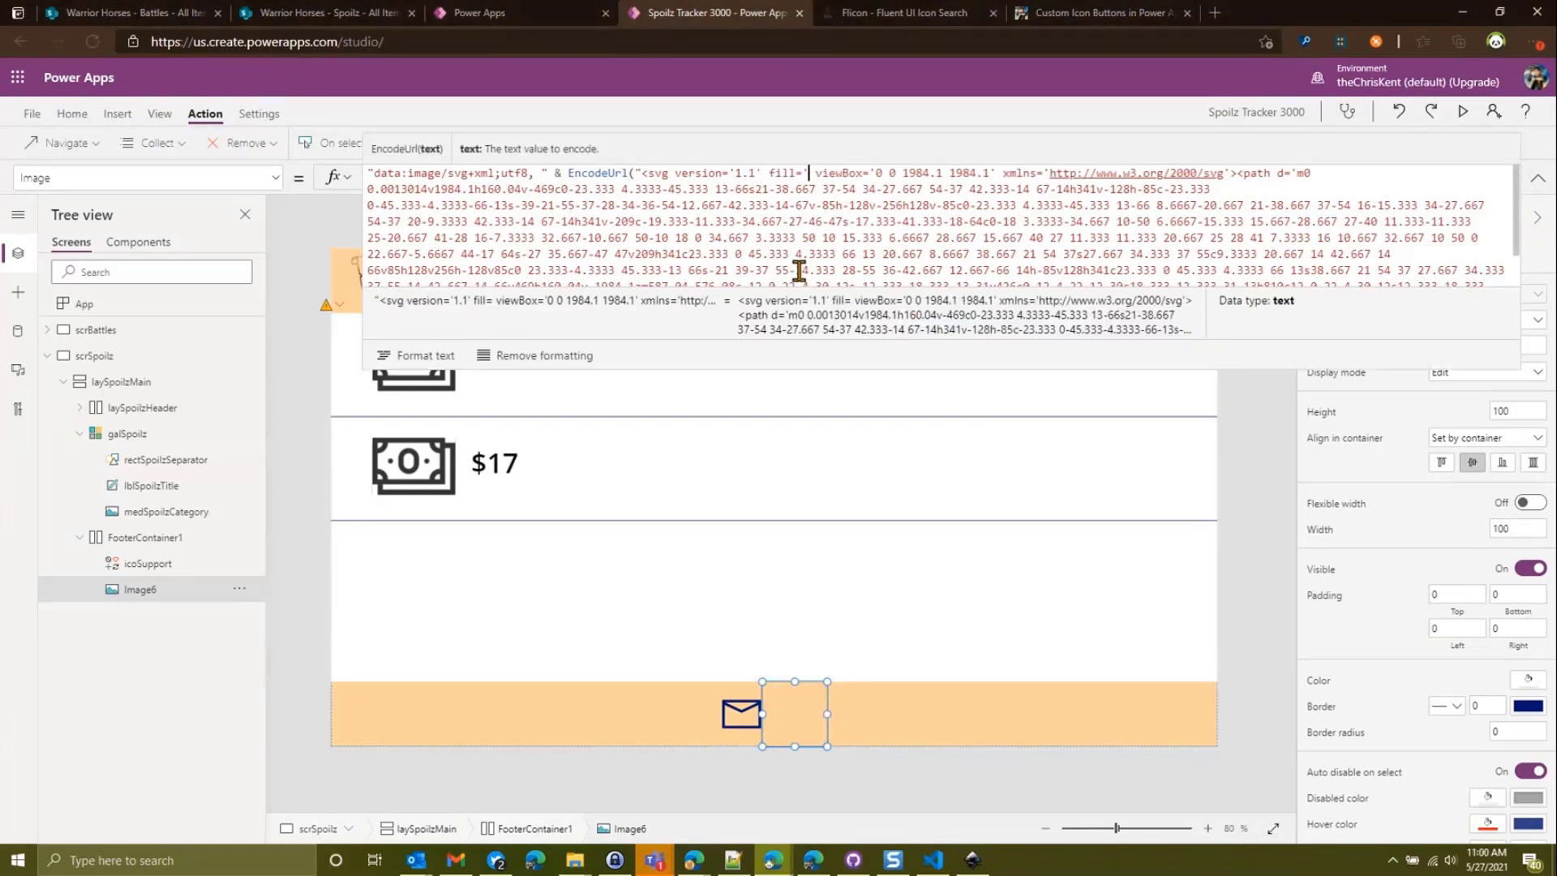
pyautogui.write("#5d3b21'")
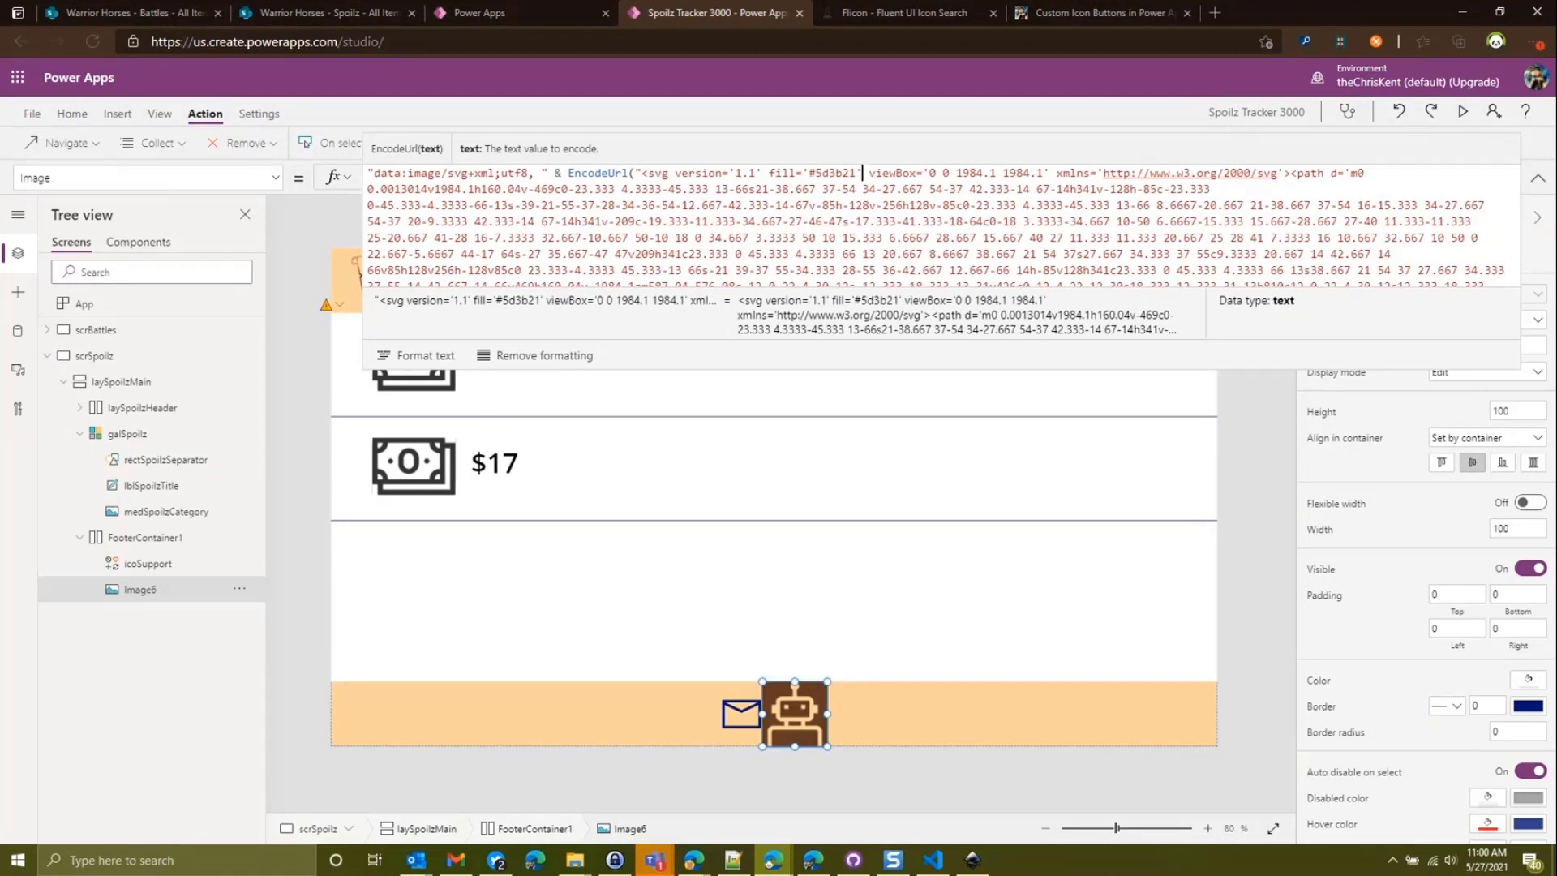
pyautogui.hotkey('alt', 'Tab')
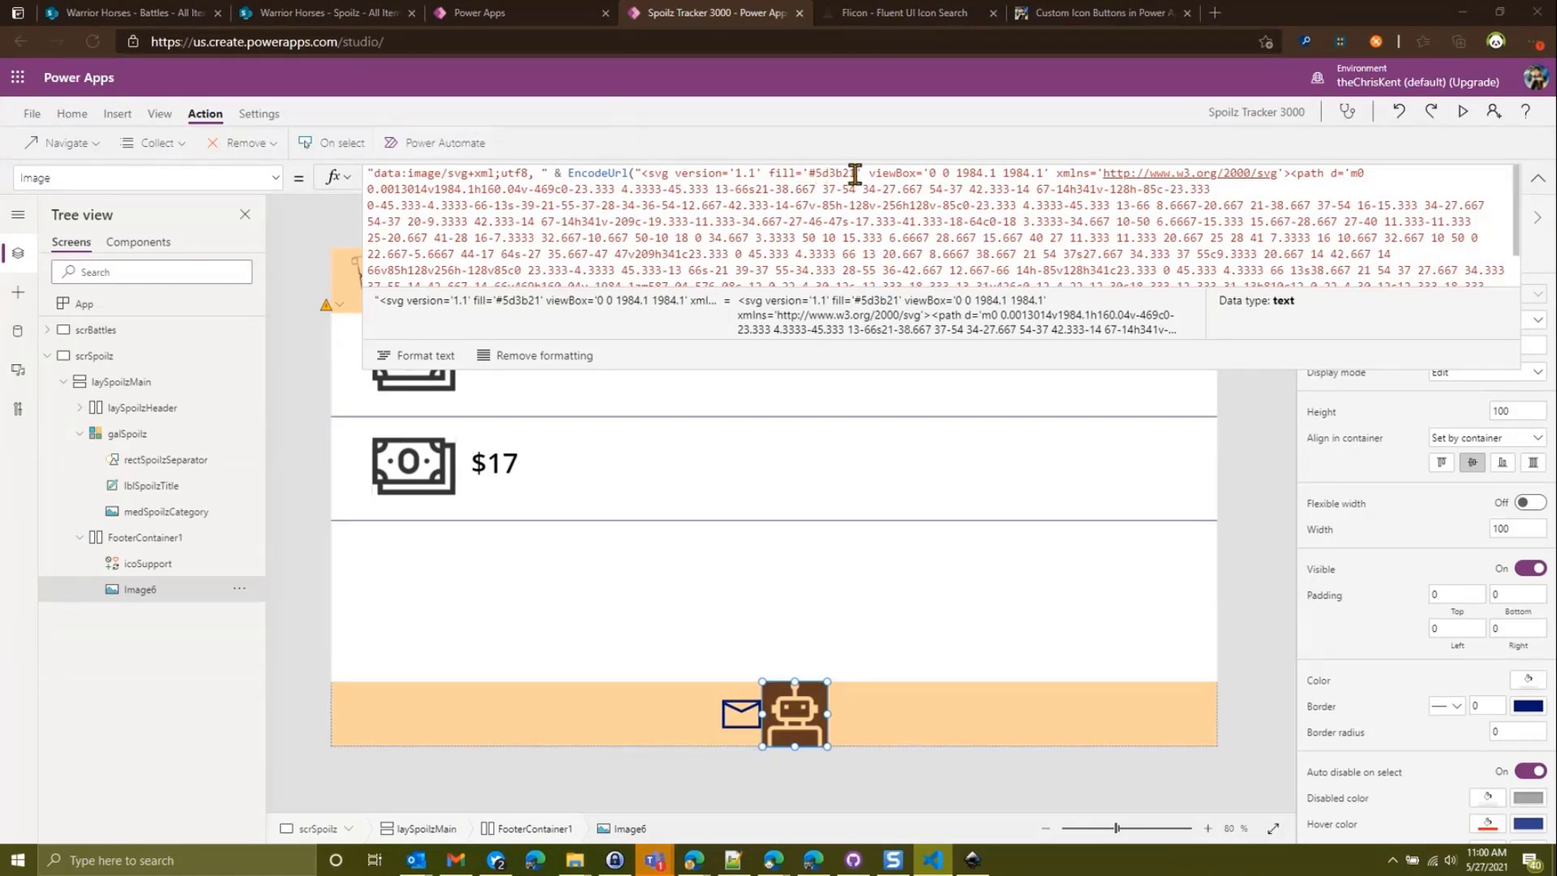
pyautogui.moveTo(856, 174); pyautogui.dragTo(815, 173)
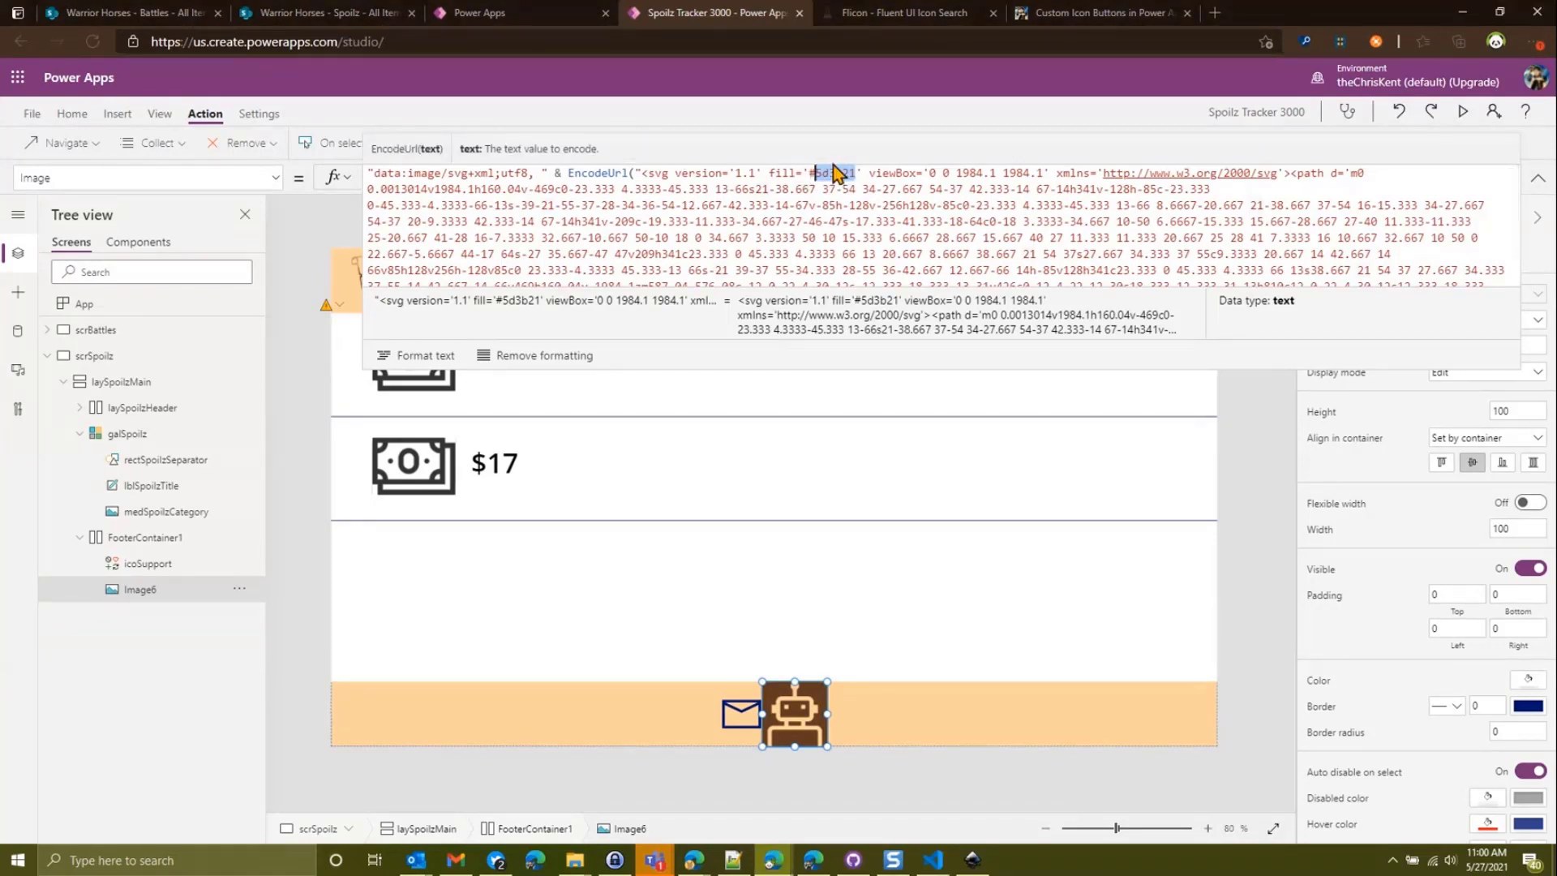
pyautogui.write('fed39e')
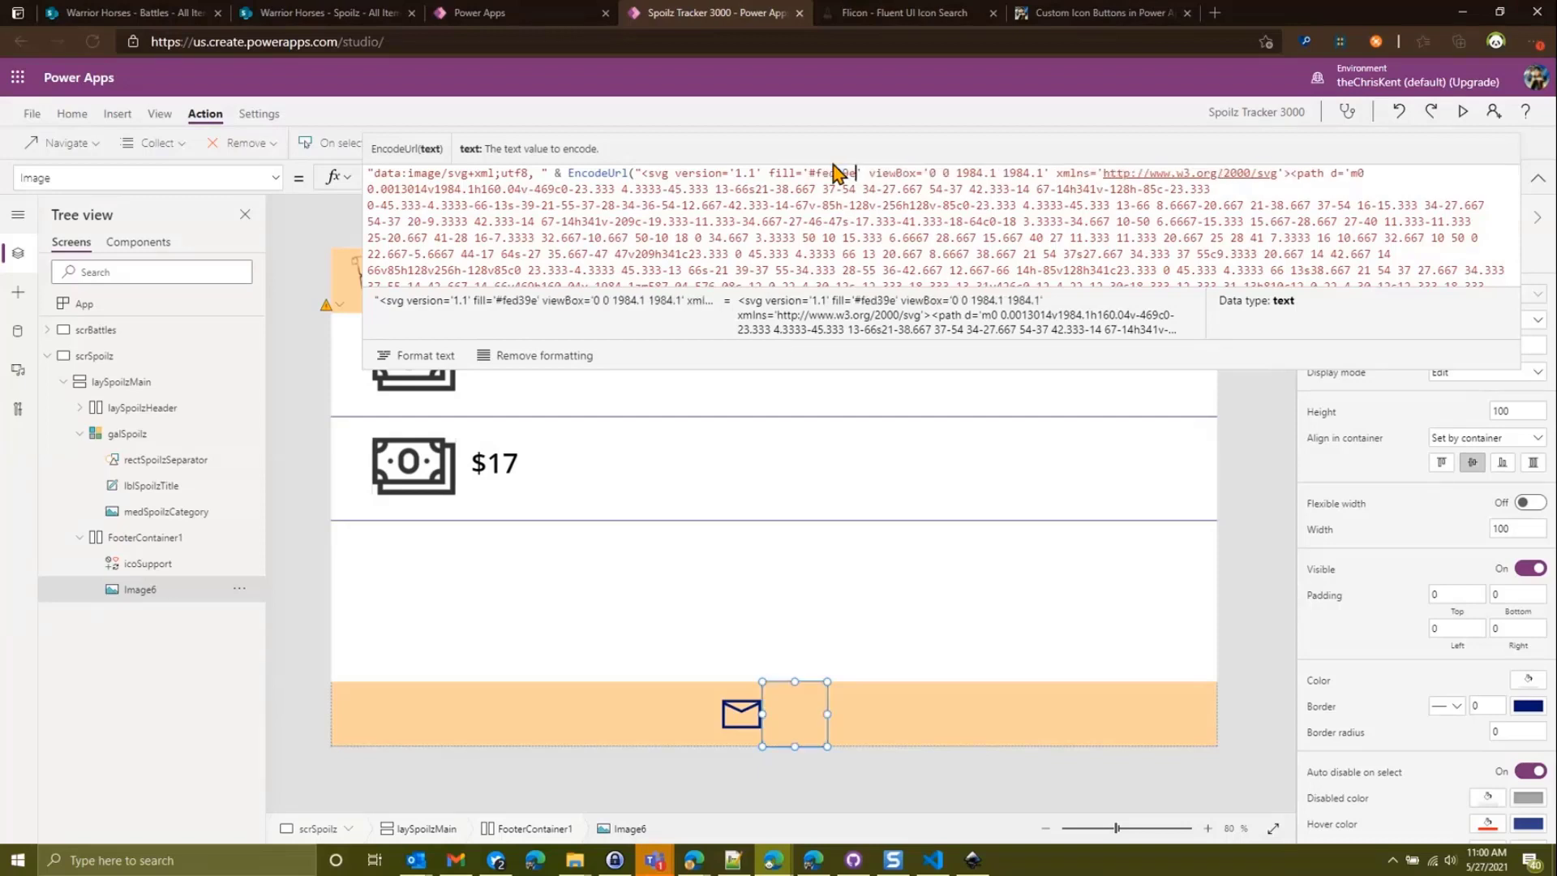
pyautogui.click(277, 178)
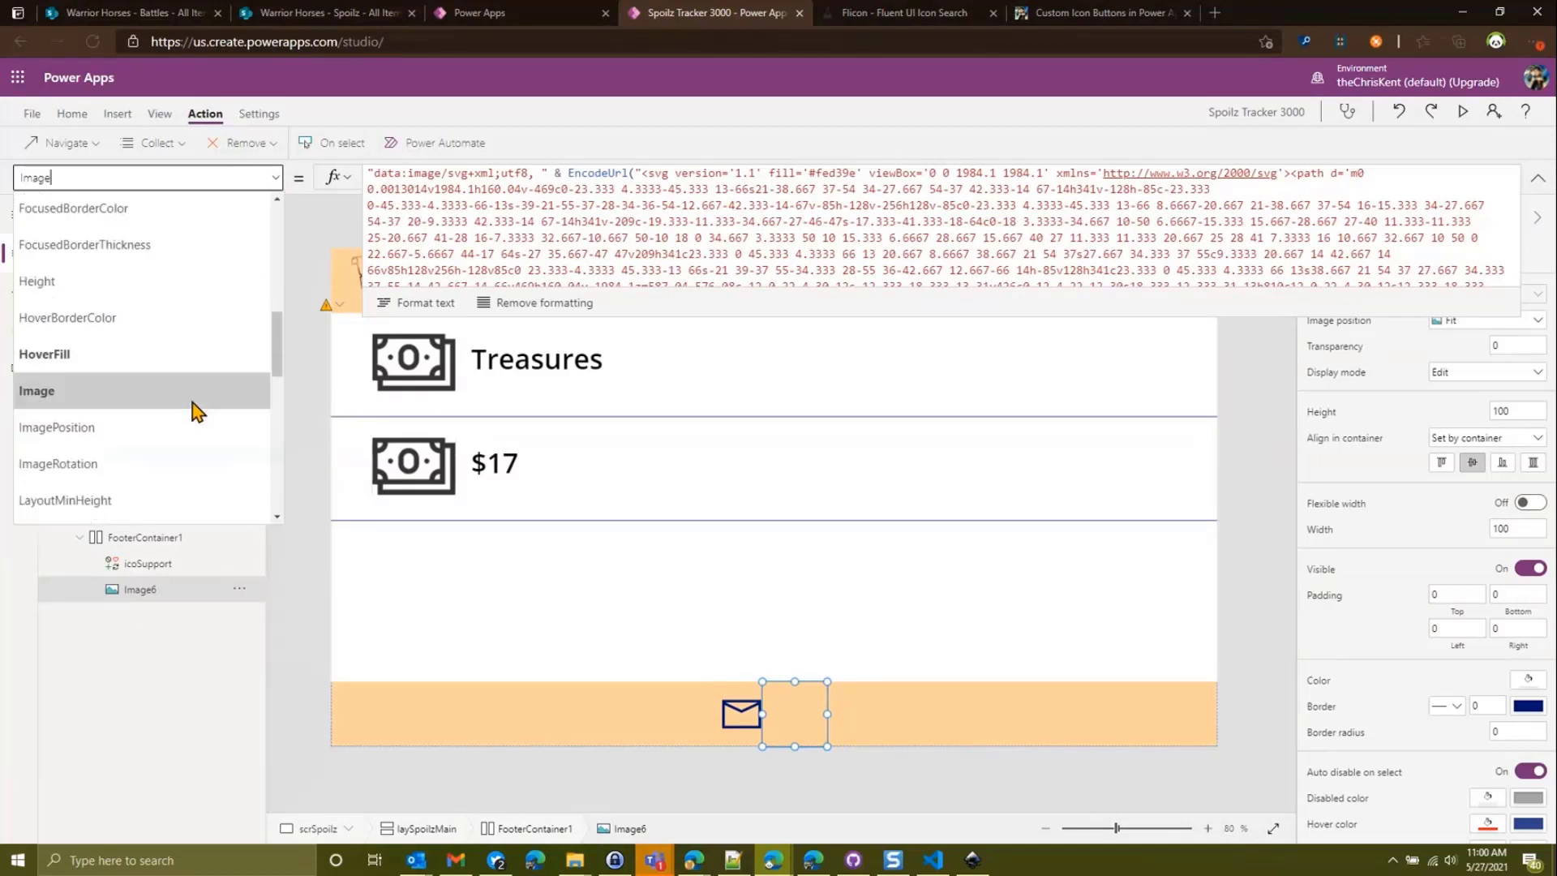
# - Change the robot image's Fill from RGBA(0, 0, 0, 0) to RGBA(0, 0, 0, 1), then preview the app
pyautogui.scroll(-2, 193, 404)
pyautogui.scroll(4, 193, 410)
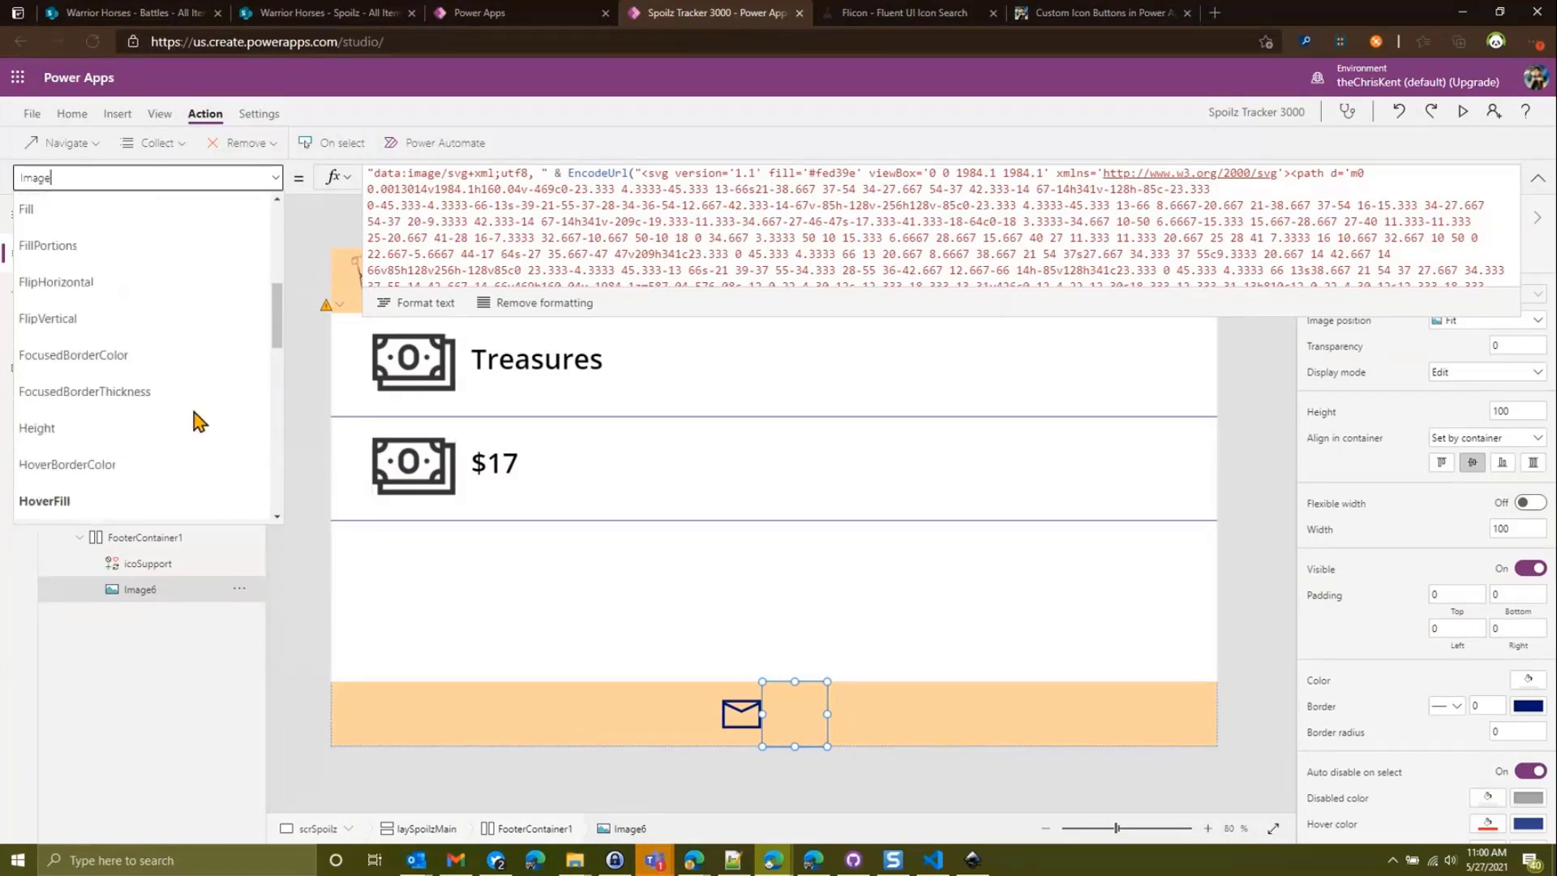
pyautogui.scroll(2, 191, 402)
pyautogui.click(68, 400)
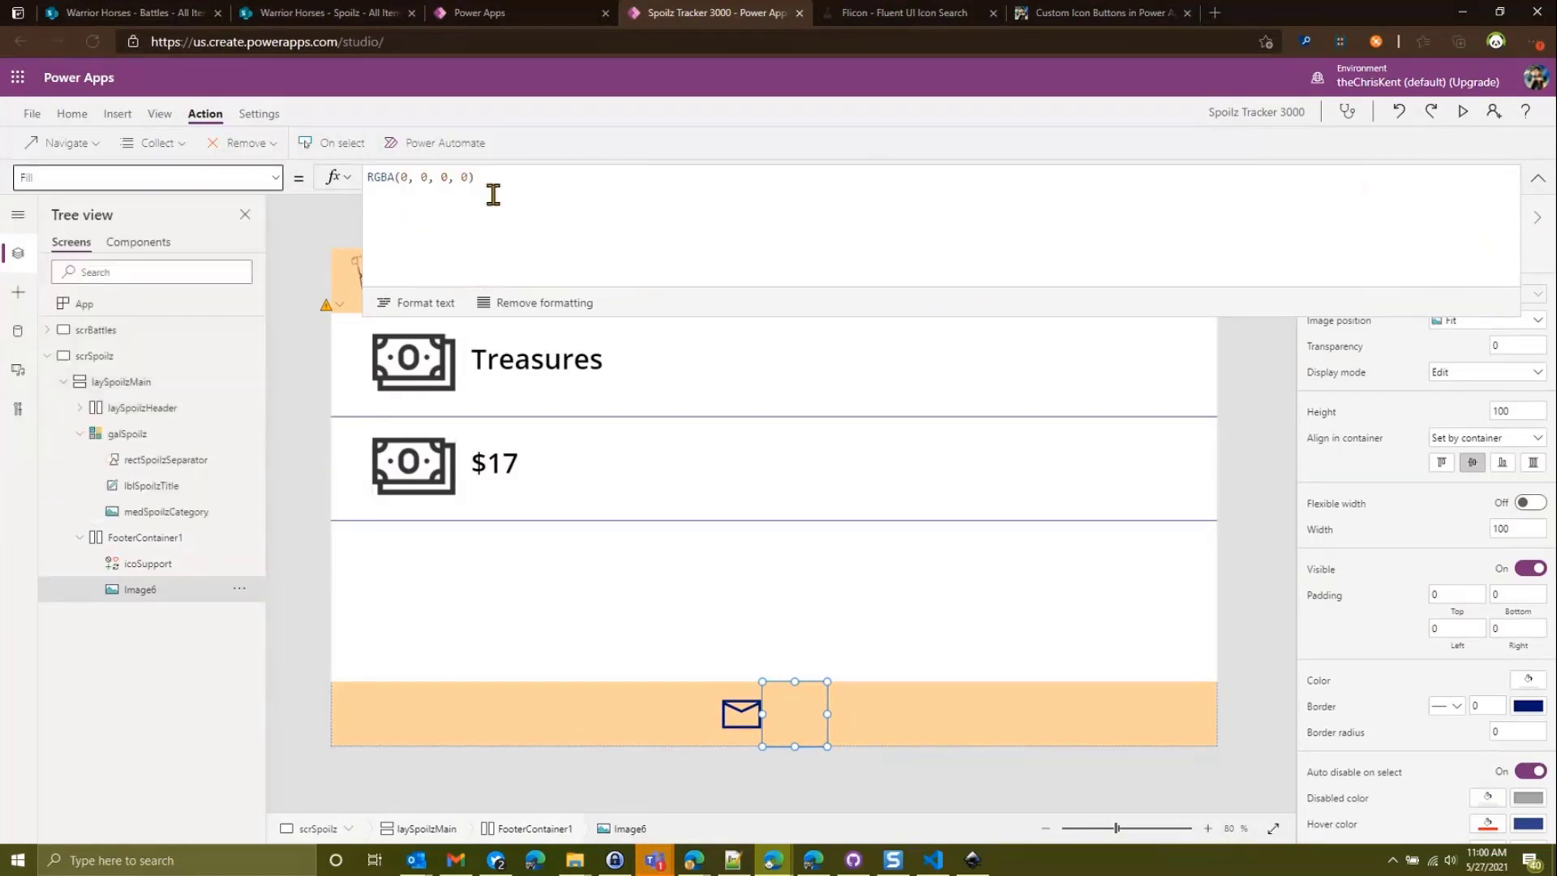
pyautogui.click(528, 177)
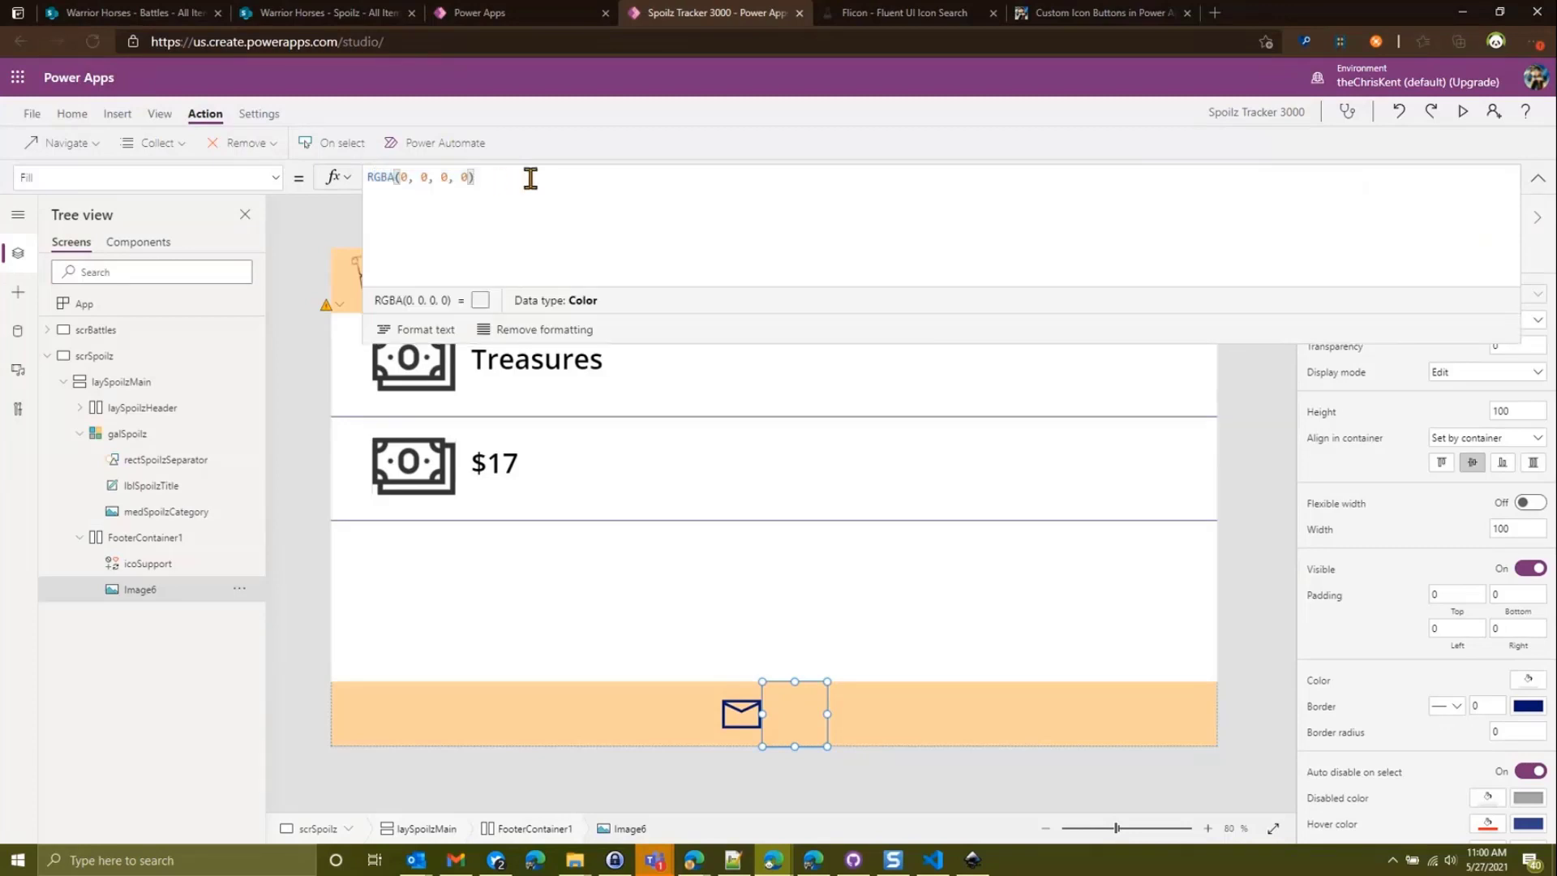
pyautogui.press('Left')
pyautogui.hotkey('shift', 'Left')
pyautogui.write('1')
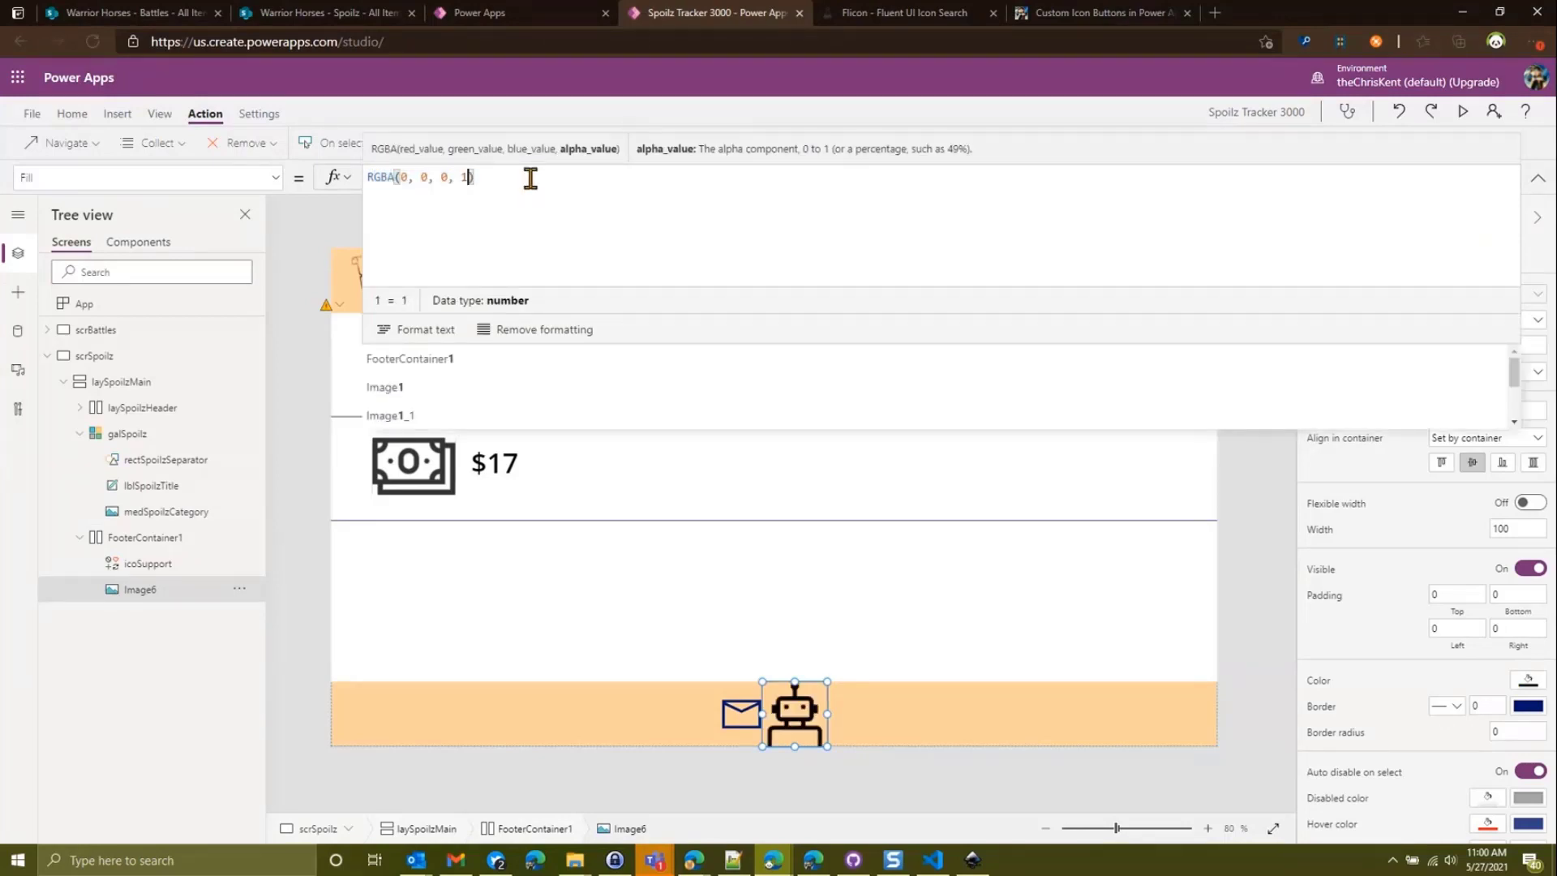
pyautogui.click(1462, 111)
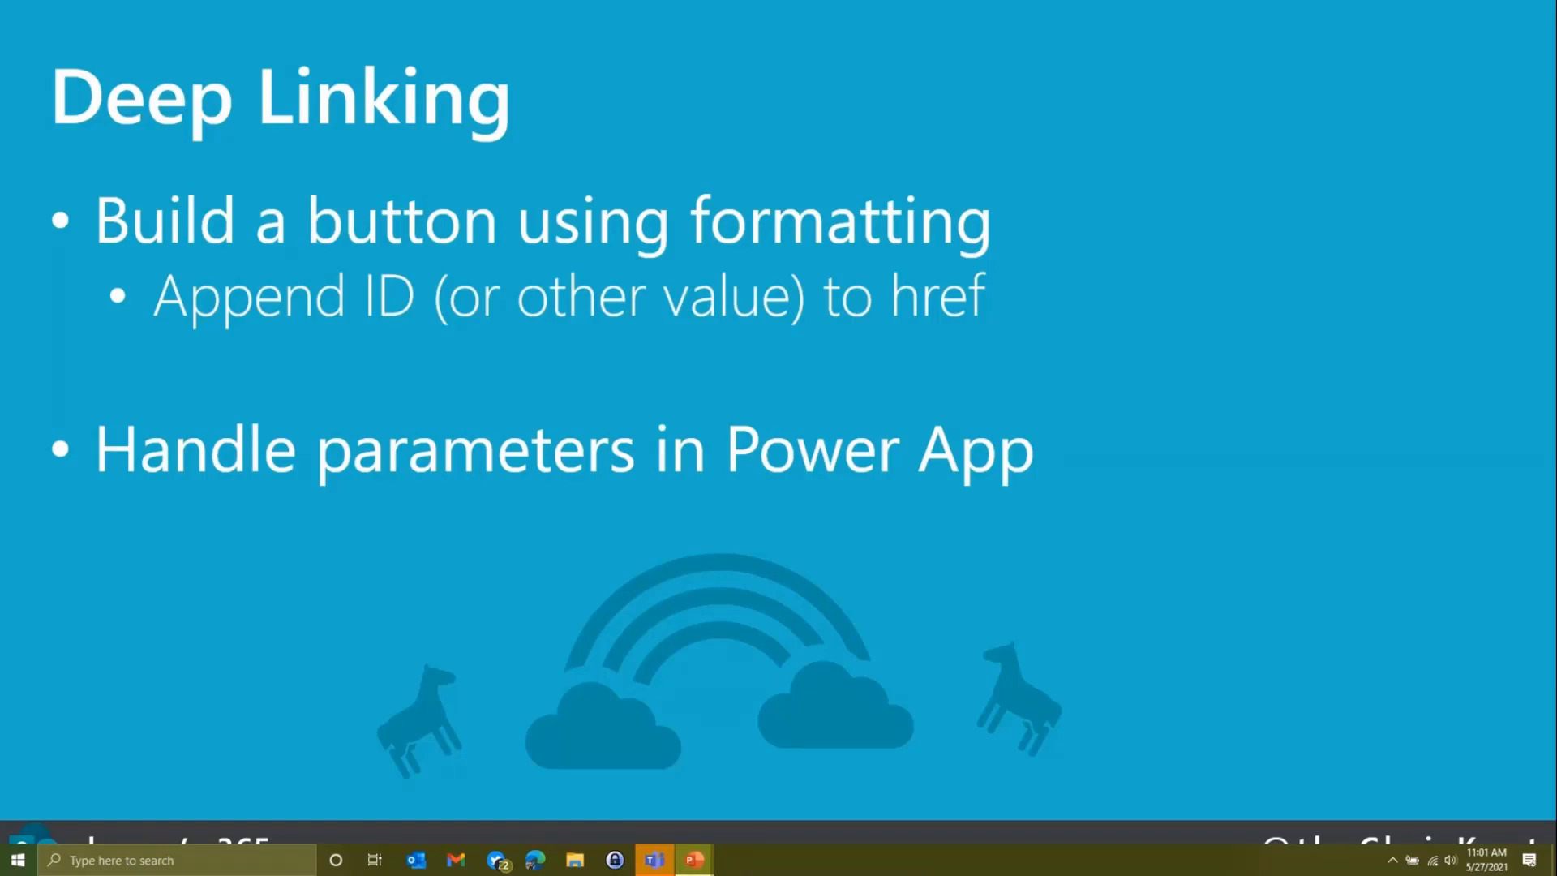
# - Advance the slideshow to the 'Use the Same Icons Everywhere' slide
pyautogui.press('Right')
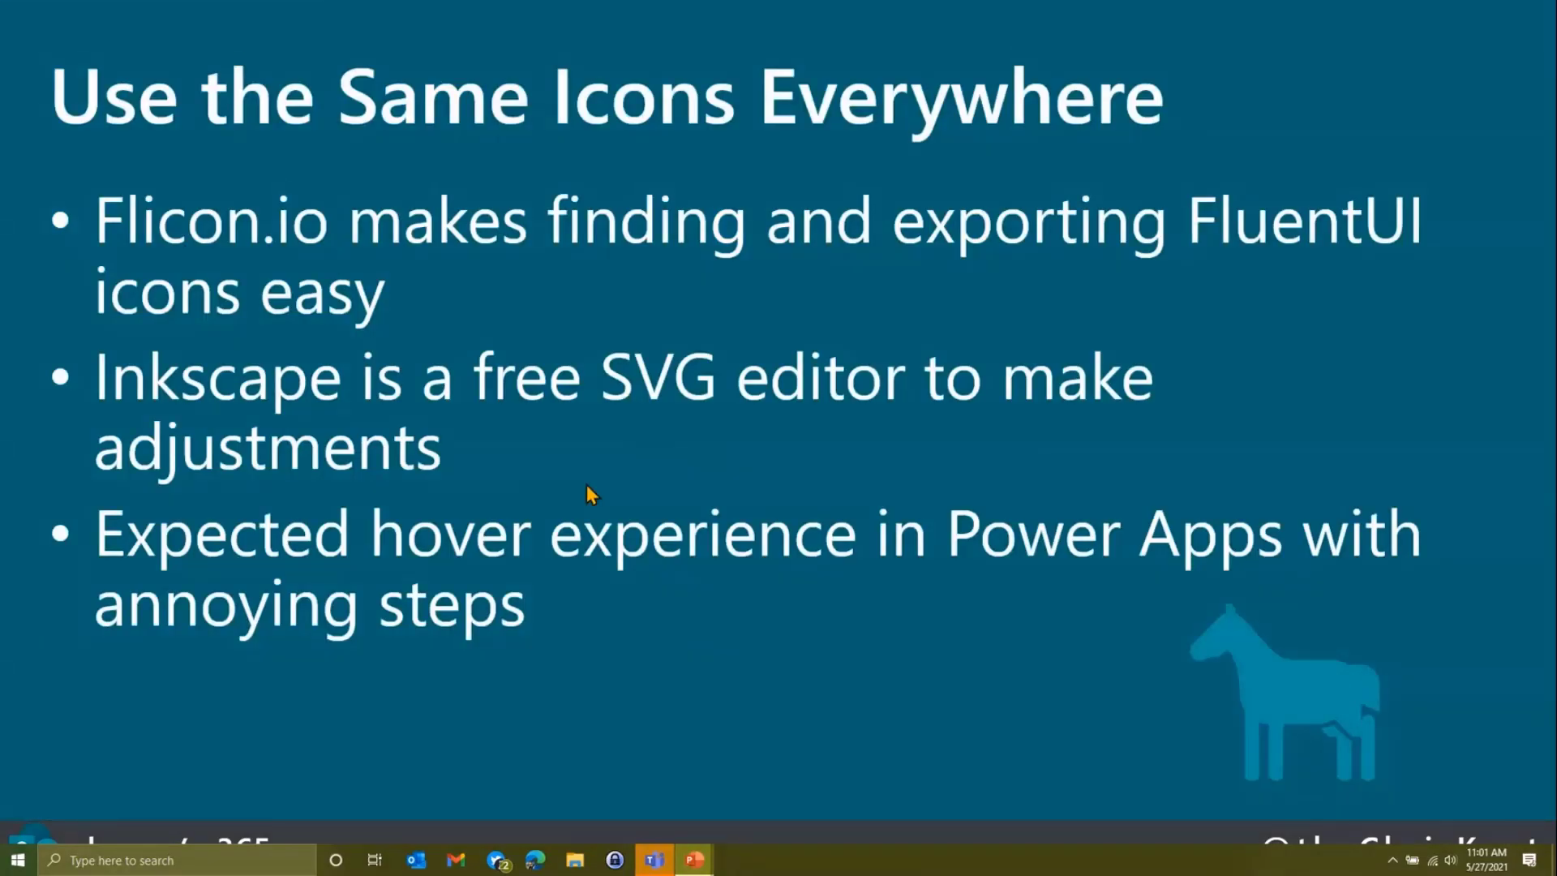